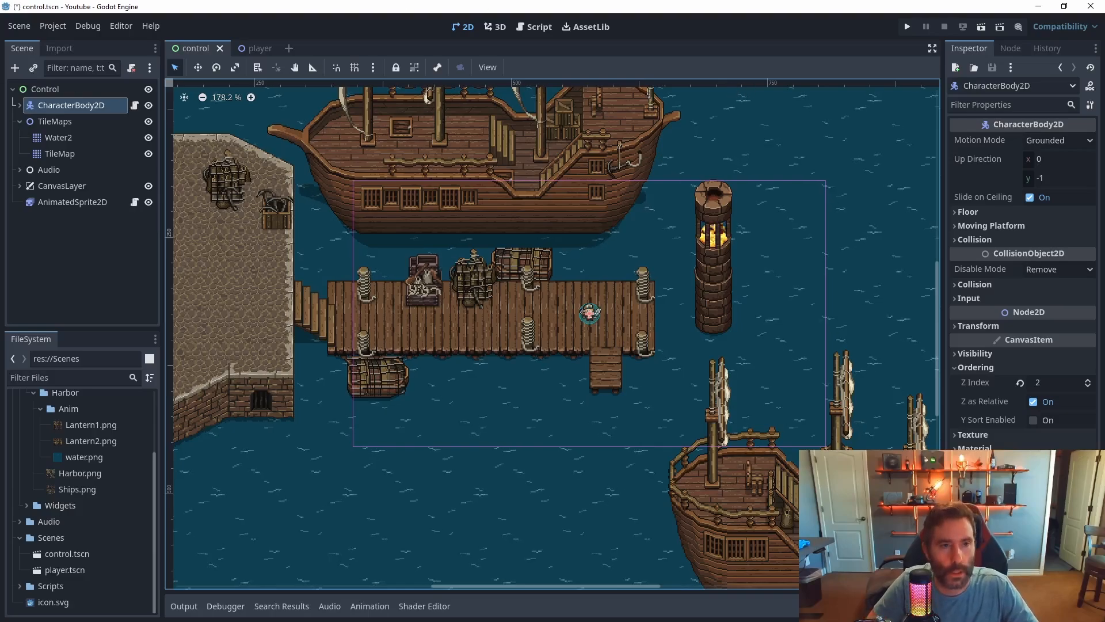
Create a new scene with a 2D Scene root node
left_click(19, 26)
left_click(28, 39)
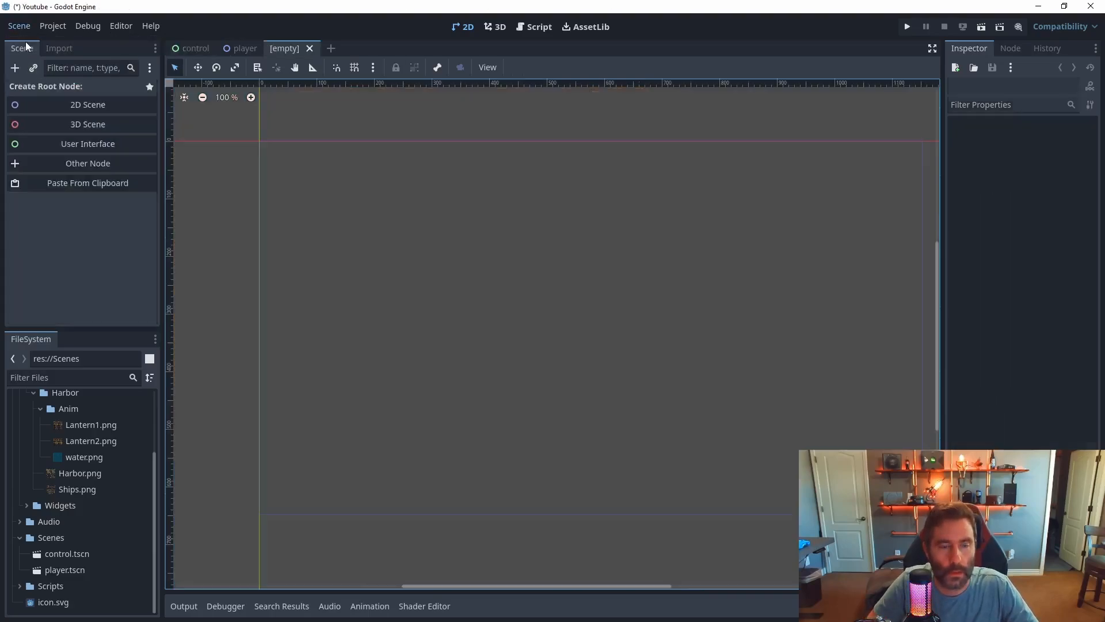
left_click(77, 106)
Add a TileMap child node under the Node2D root
right_click(48, 91)
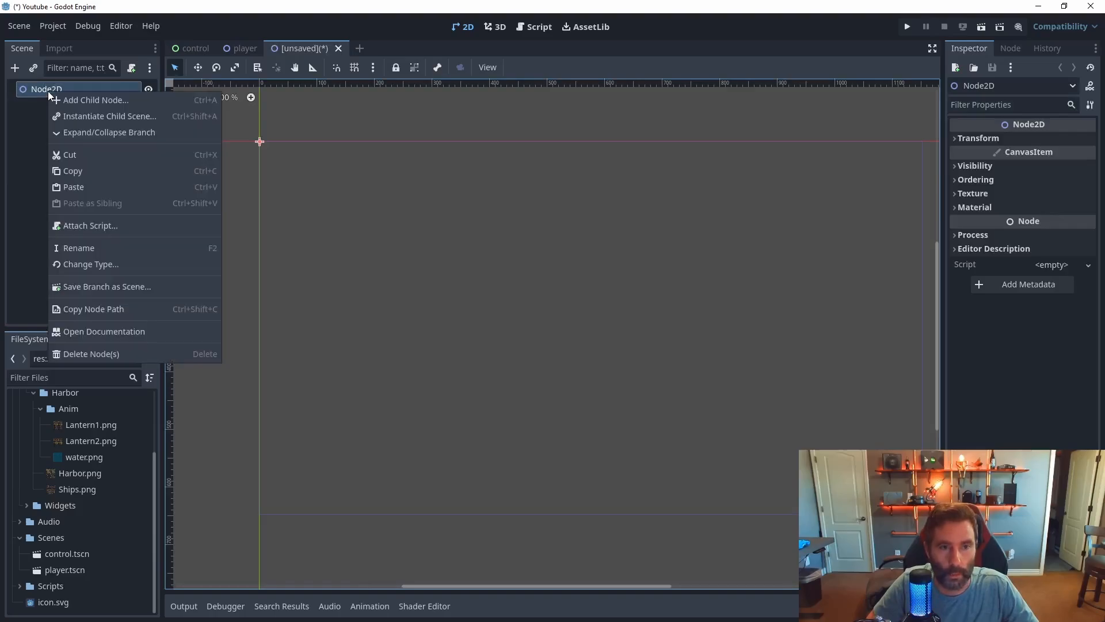
left_click(81, 100)
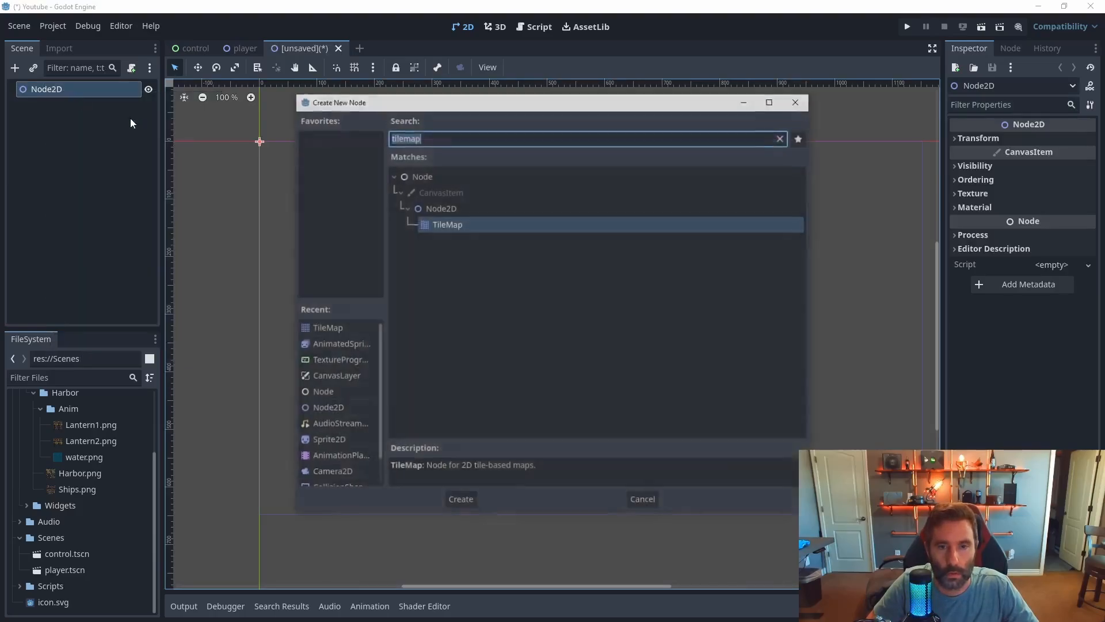
type("tilemap")
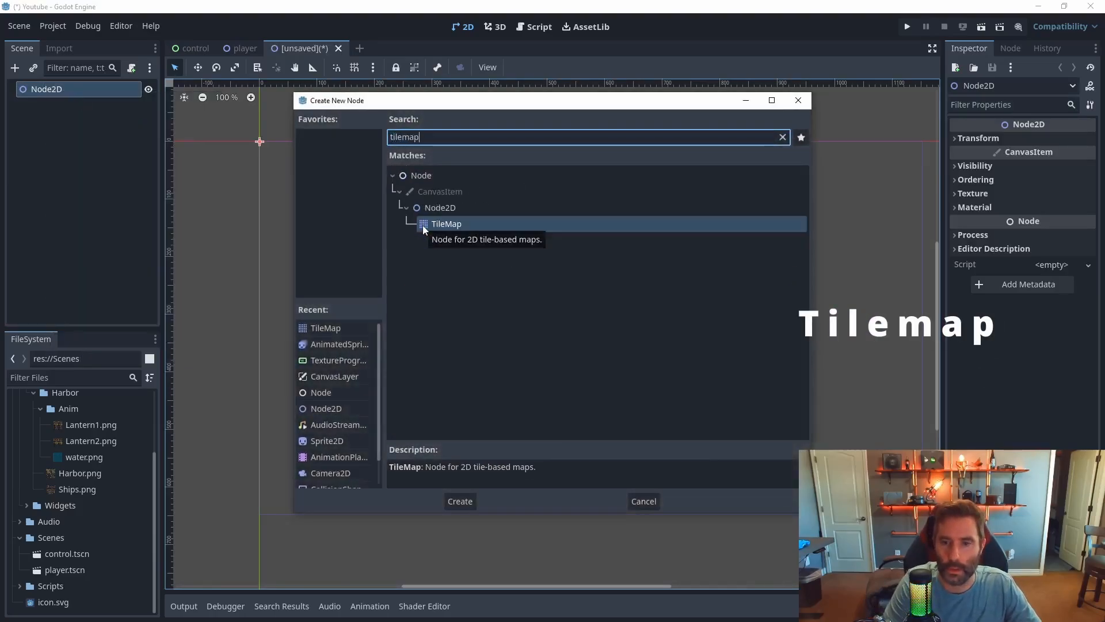
left_click(471, 501)
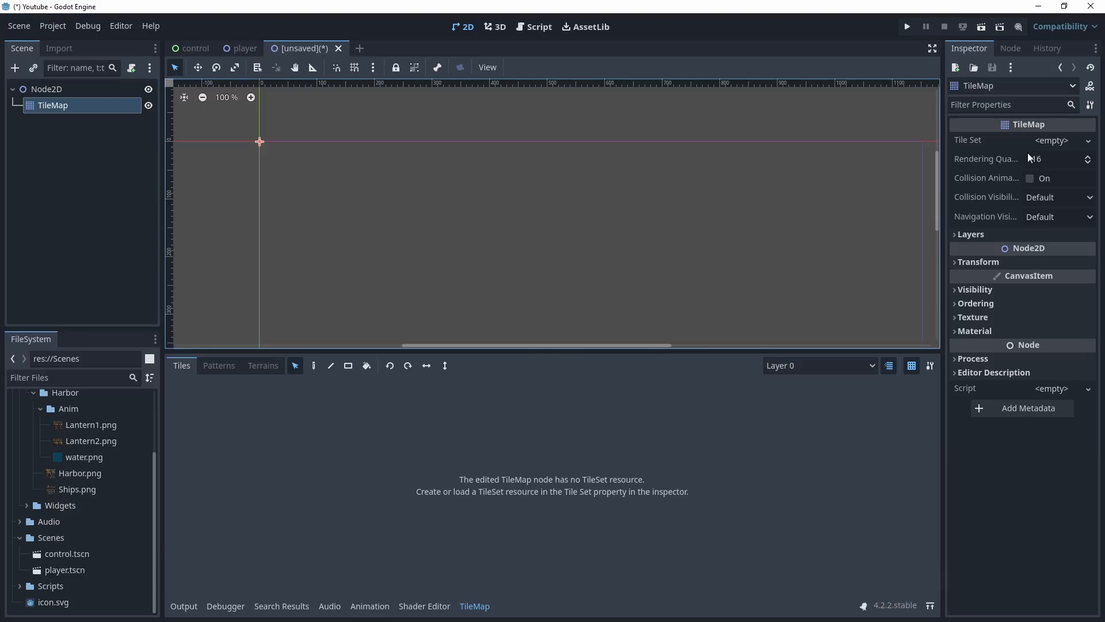
Assign a new TileSet resource to the TileMap and expand its settings
left_click(1069, 142)
left_click(1074, 158)
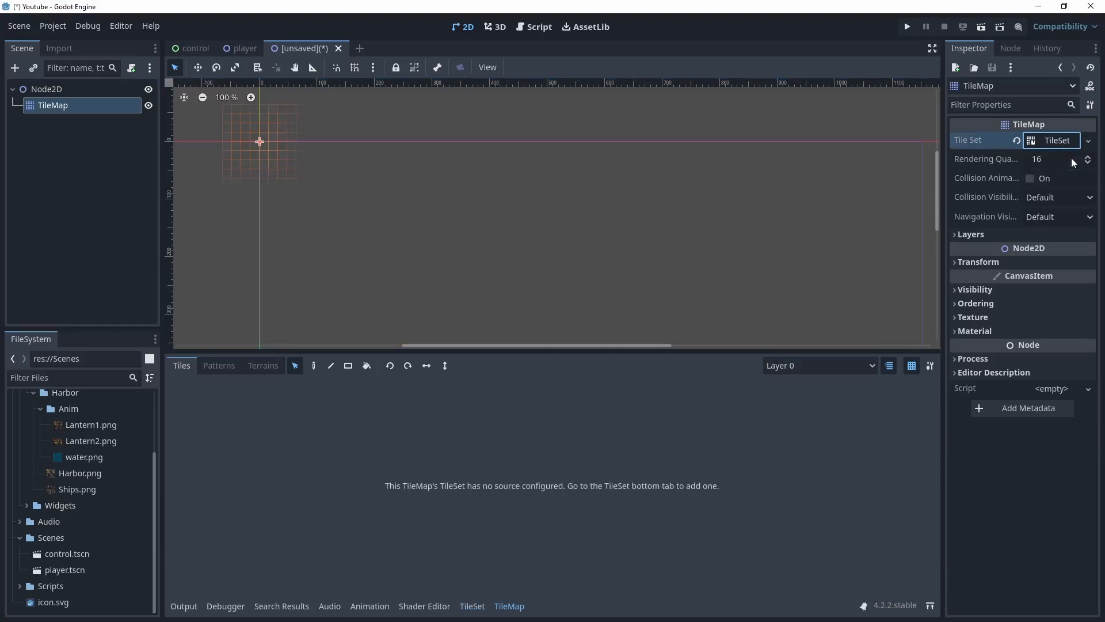
left_click(1044, 140)
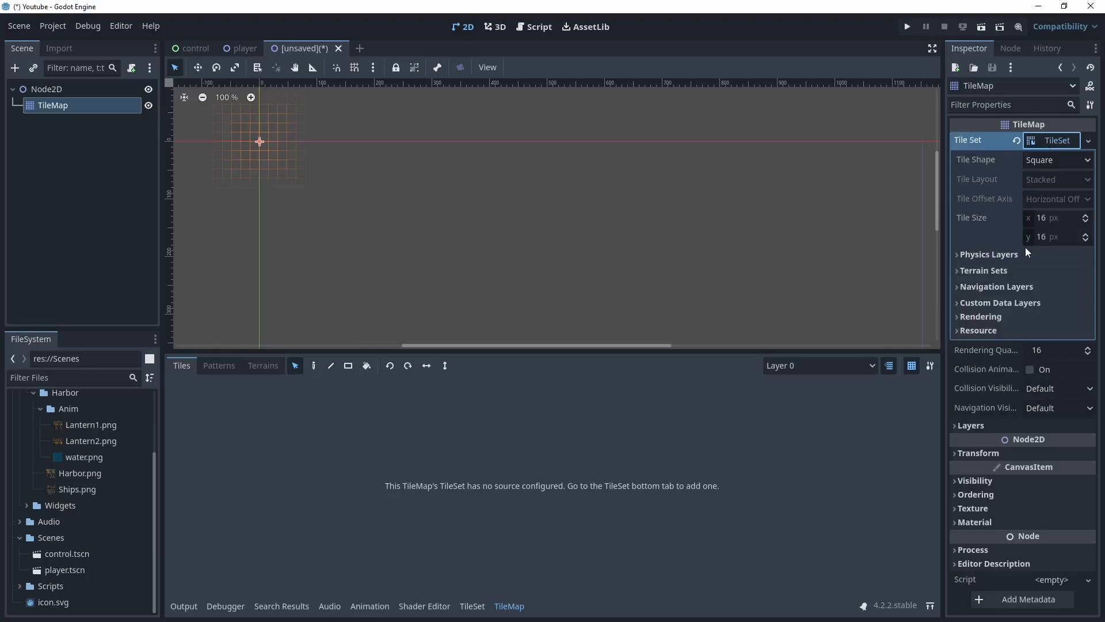
Try the Isometric, Half-Offset Square and Hexagon tile shapes before restoring the Square shape
middle_click_drag(341, 194, 545, 243)
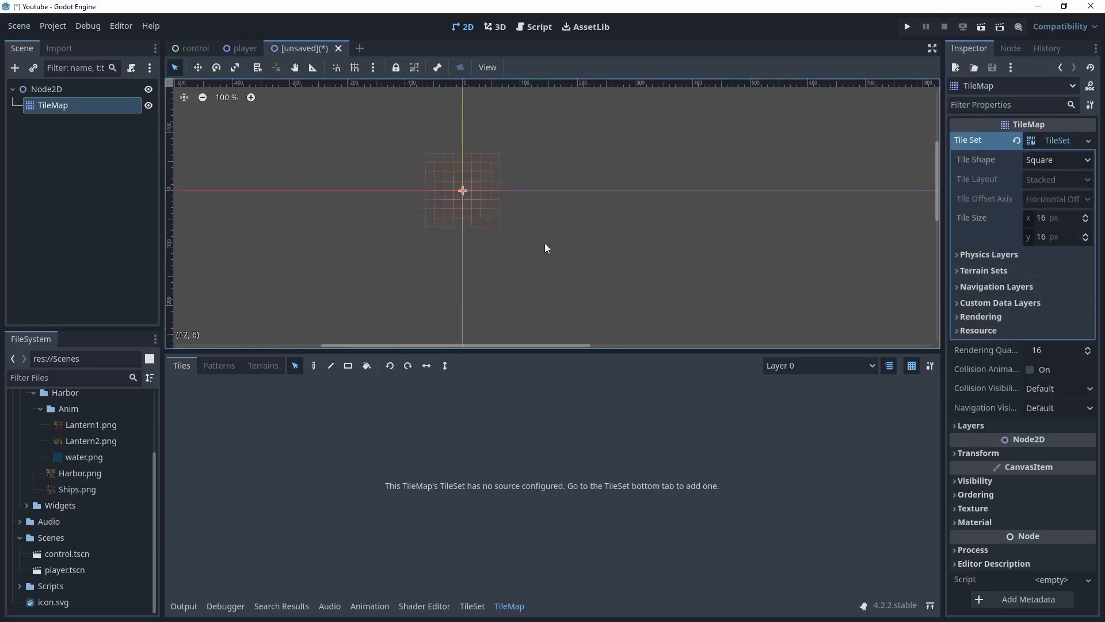
scroll(422, 207, "up", 11)
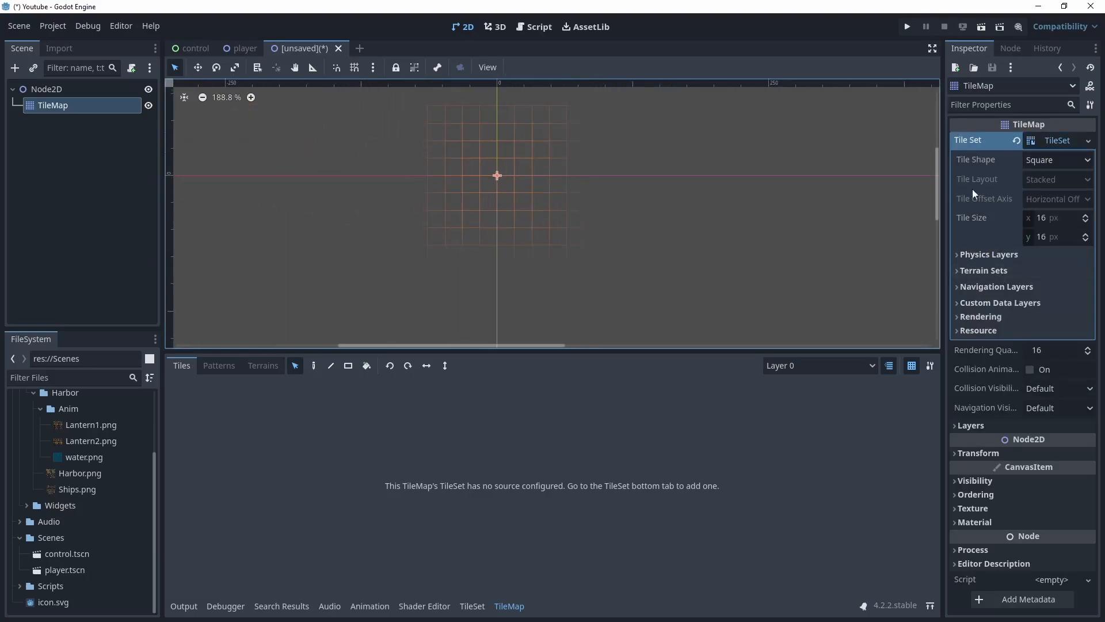
left_click(1063, 159)
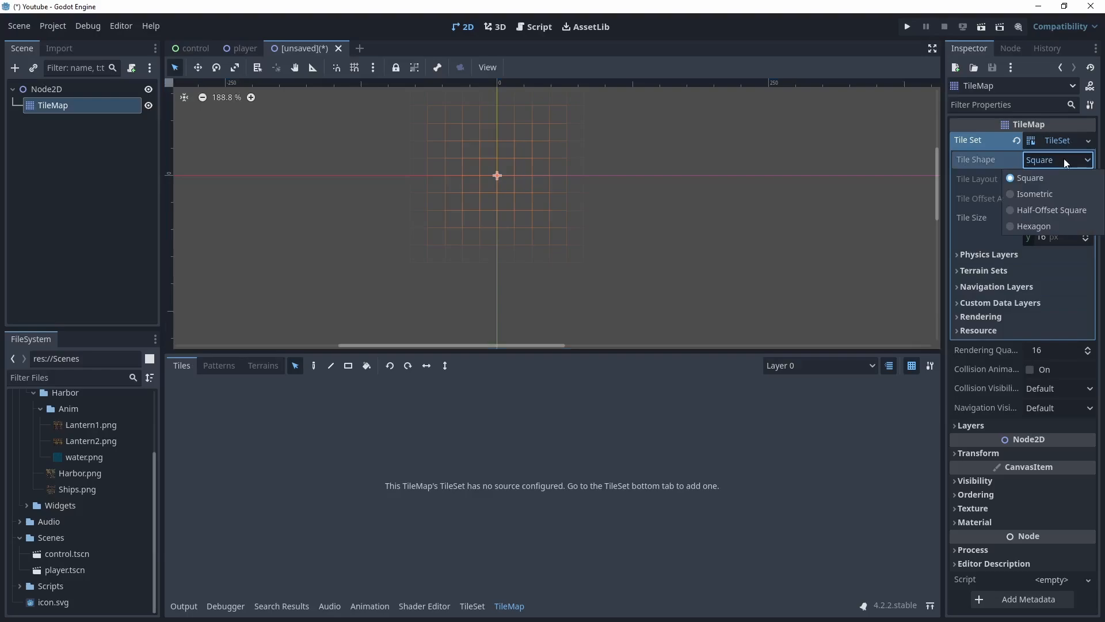
left_click(1045, 193)
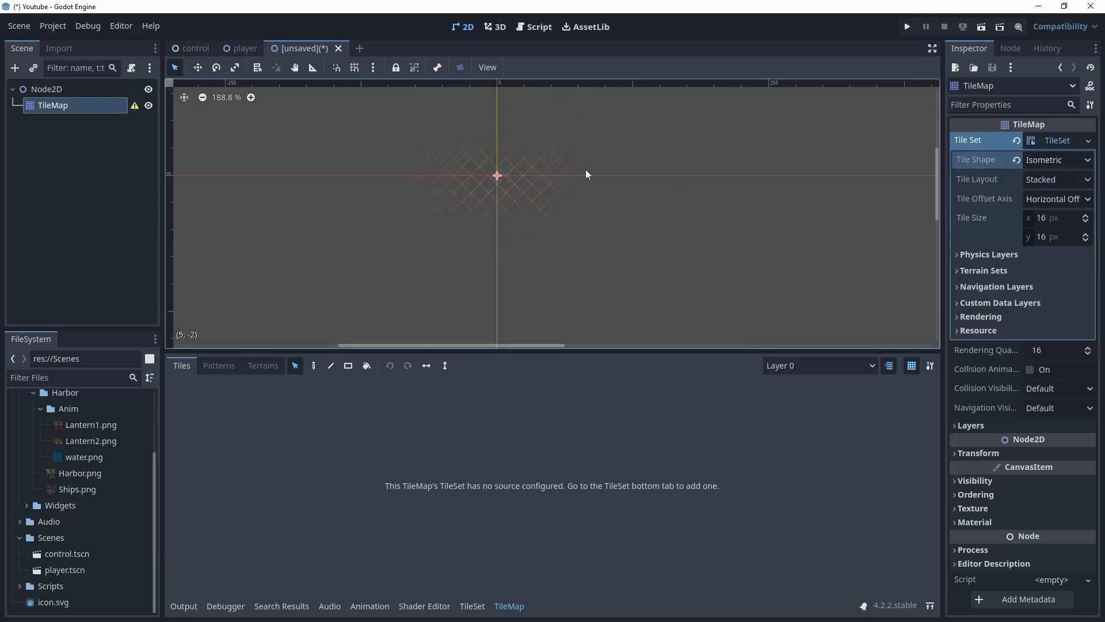
left_click(1037, 164)
left_click(1030, 209)
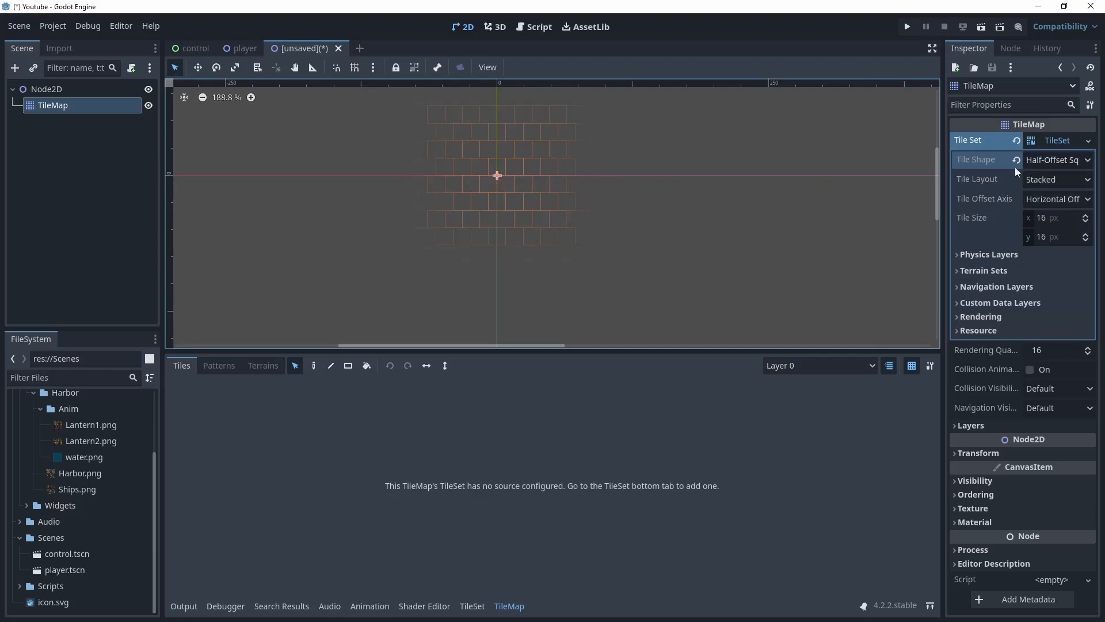
left_click(1070, 160)
left_click(1026, 226)
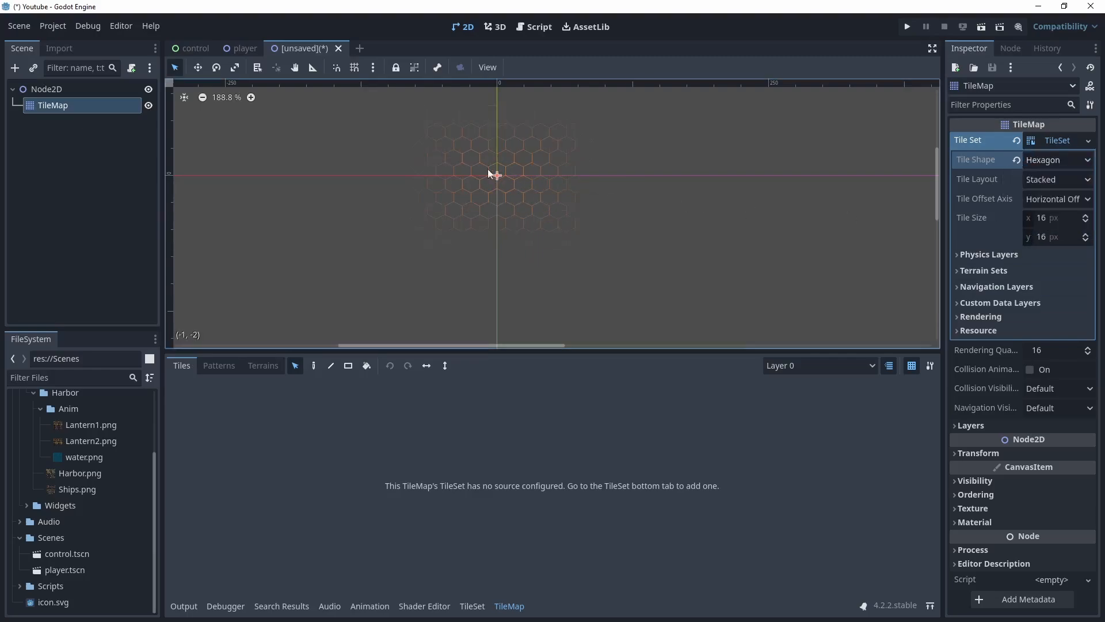
left_click(1041, 163)
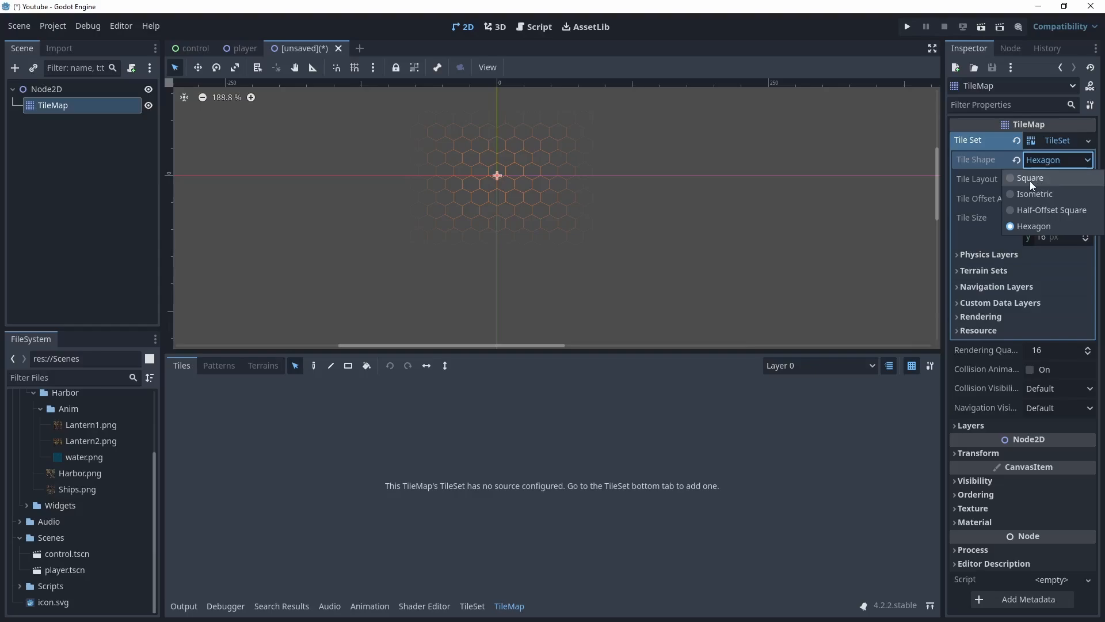
left_click(1030, 181)
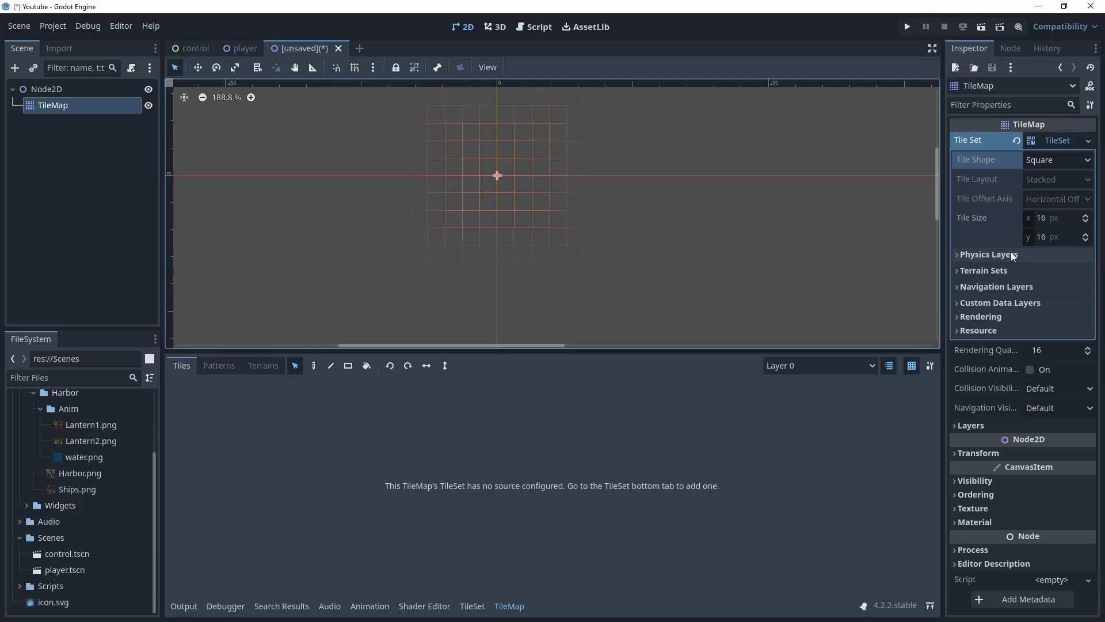
Expand the TileMap's Layers and set the first layer's name to -2 and its Z Index to -2
mouse_move(986, 417)
left_click(957, 425)
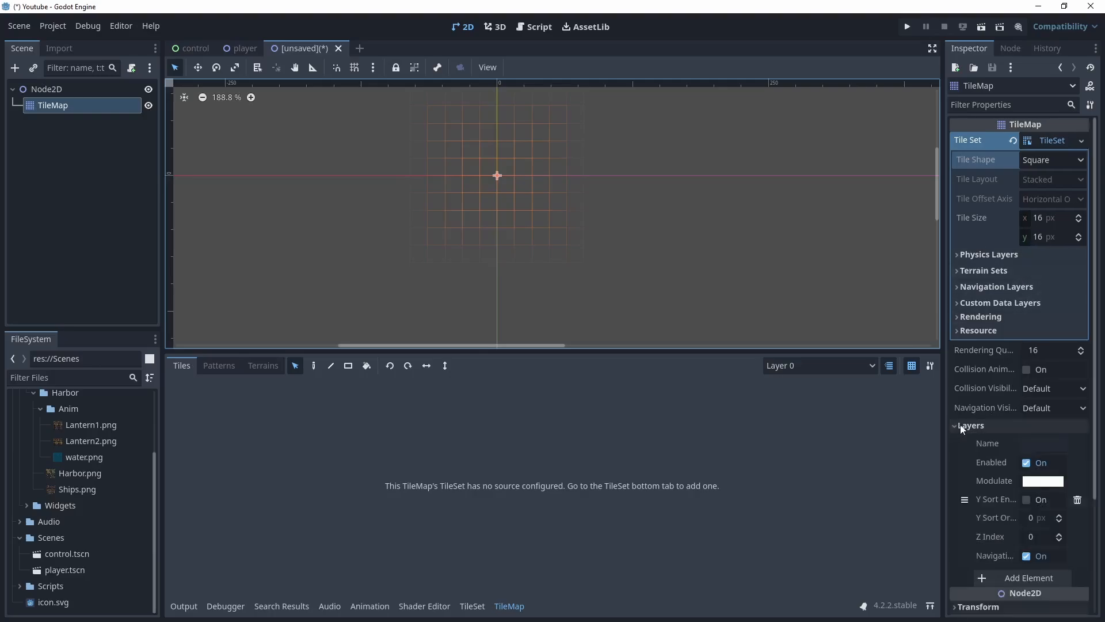
scroll(981, 410, "down", 2)
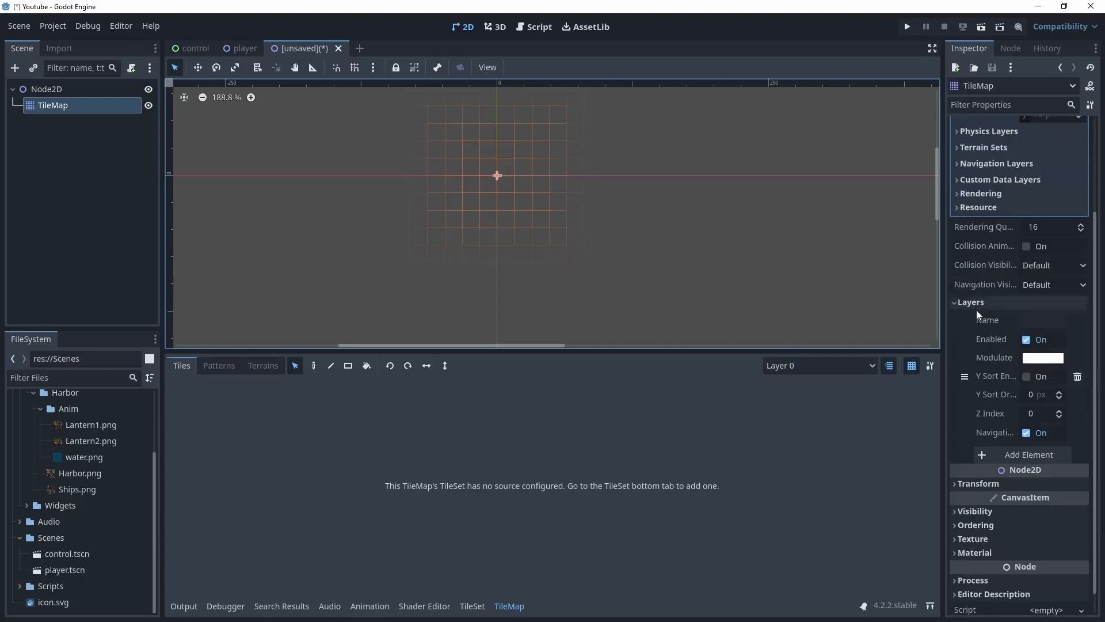
left_click(1043, 320)
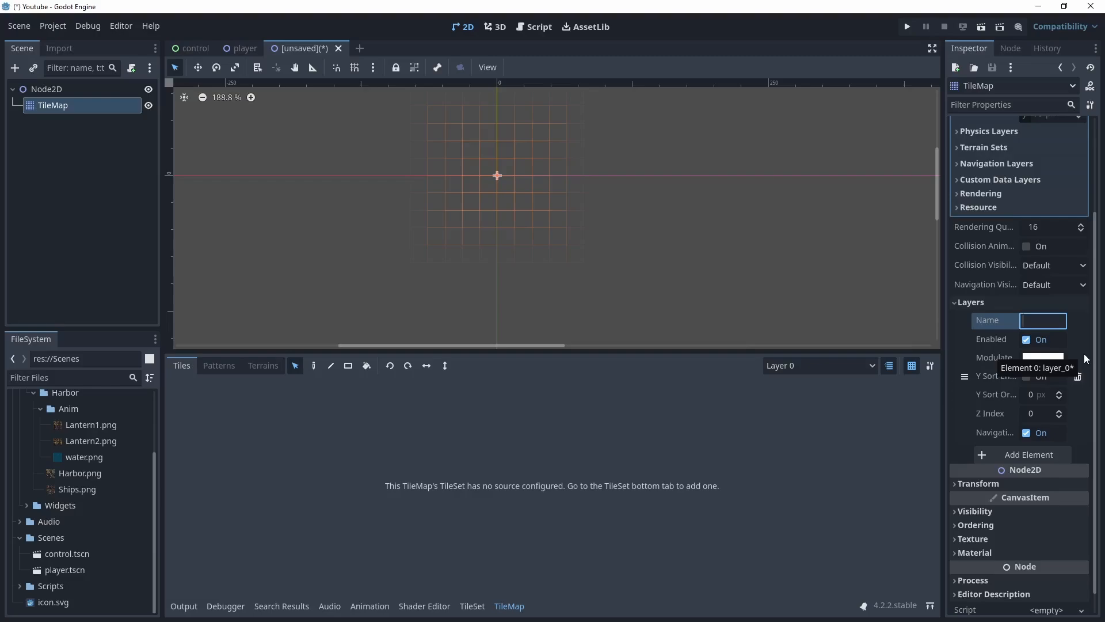
type("-2")
left_click(1060, 416)
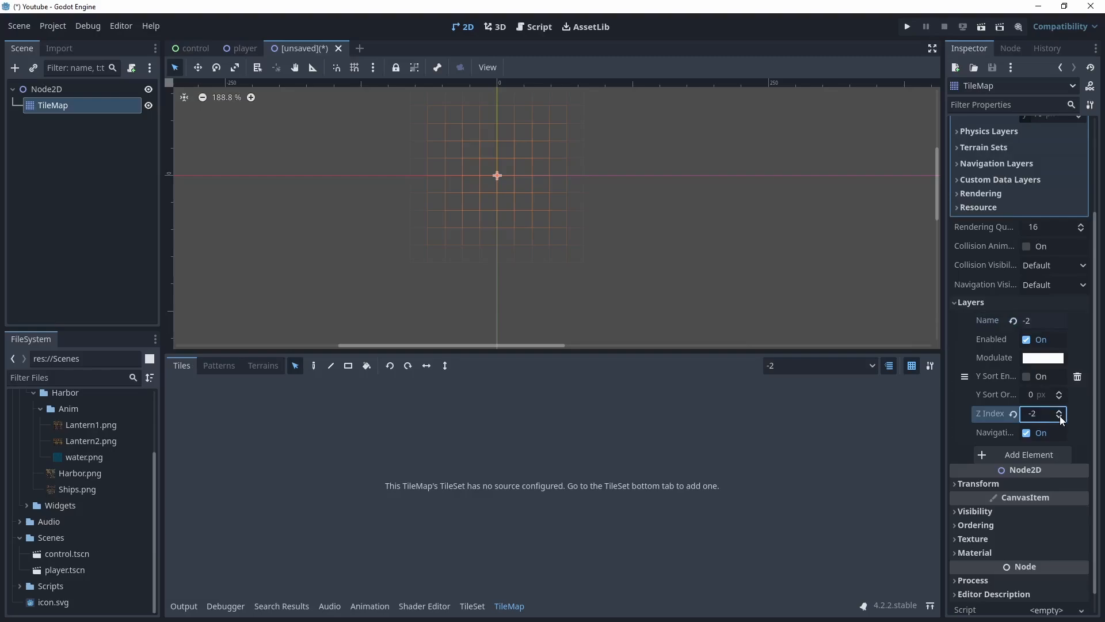
Add a second layer named -1 with its Z Index set to -1
left_click(1027, 452)
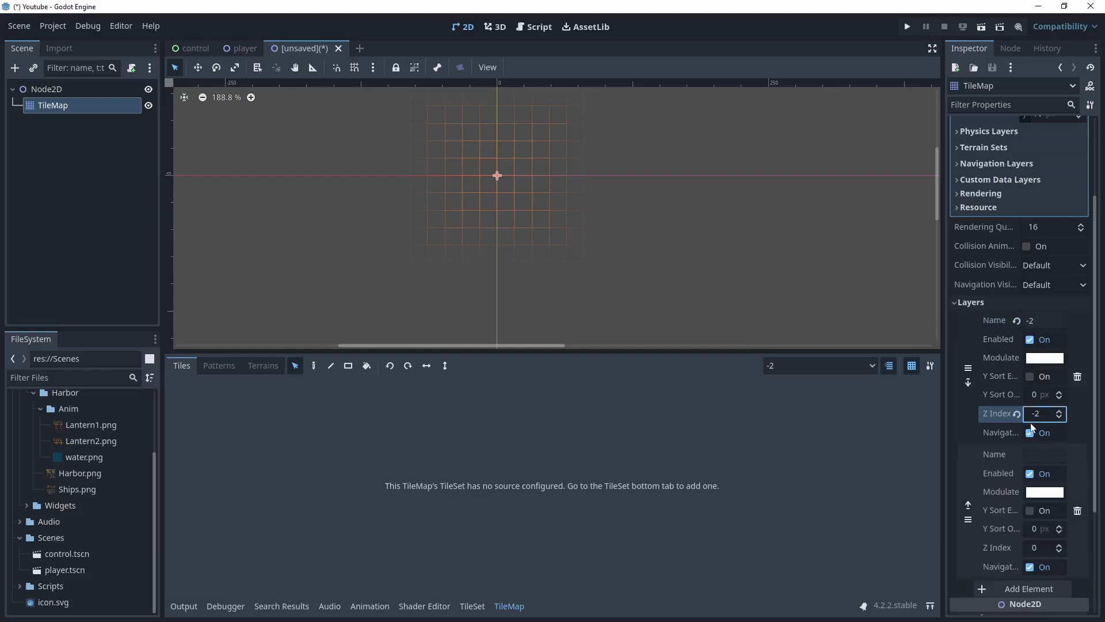
left_click(1039, 332)
type("-1")
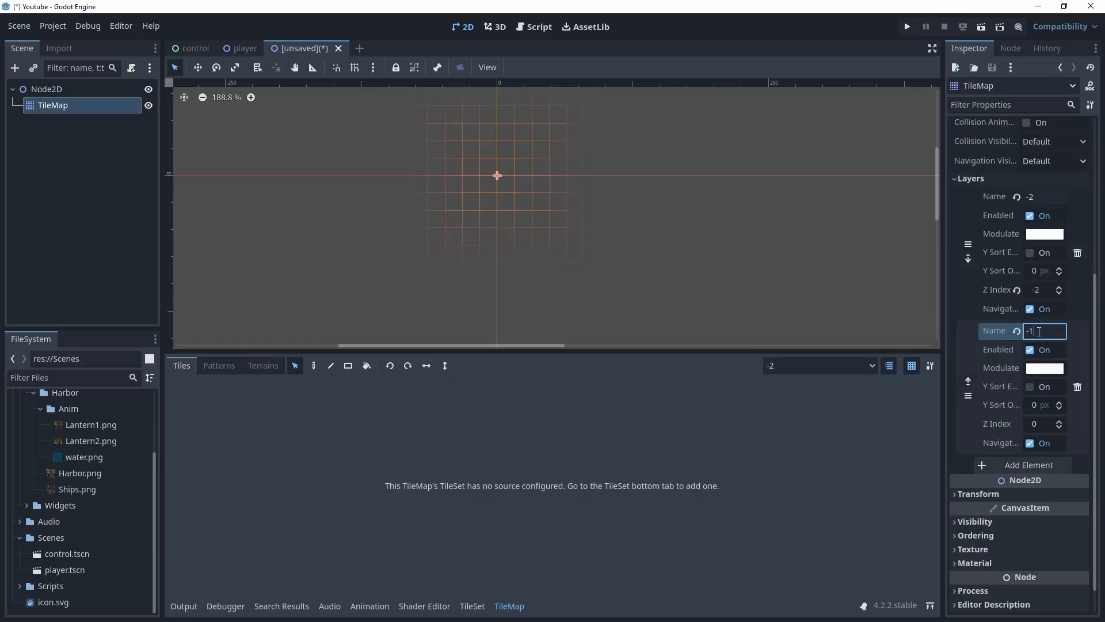
left_click(1060, 427)
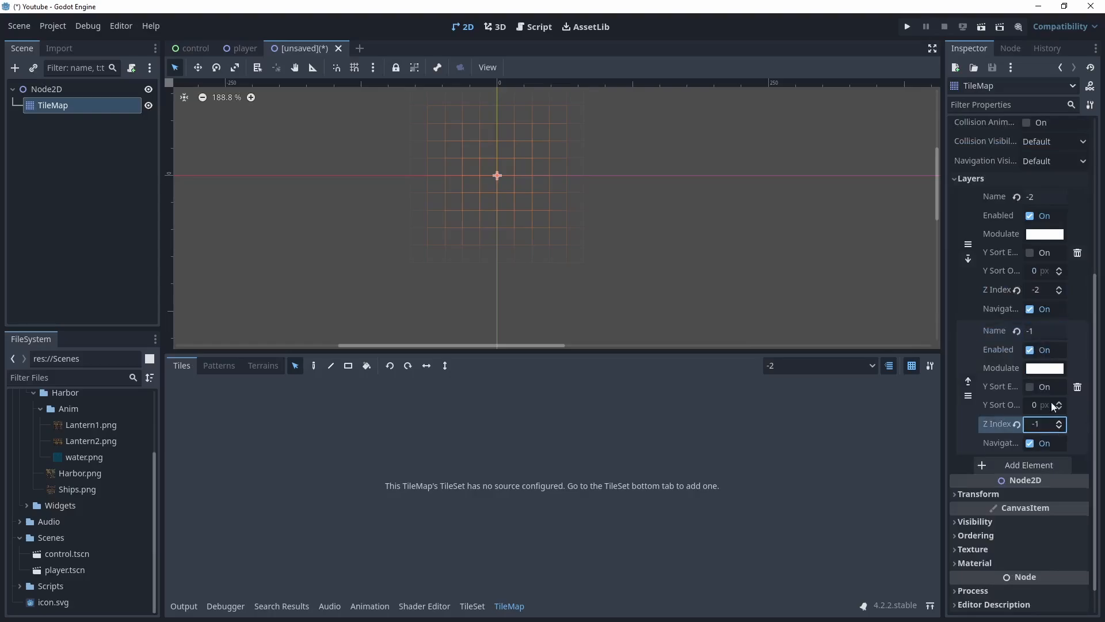
Add a third layer named 0
scroll(1047, 407, "down", 1)
left_click(1030, 430)
left_click(1043, 428)
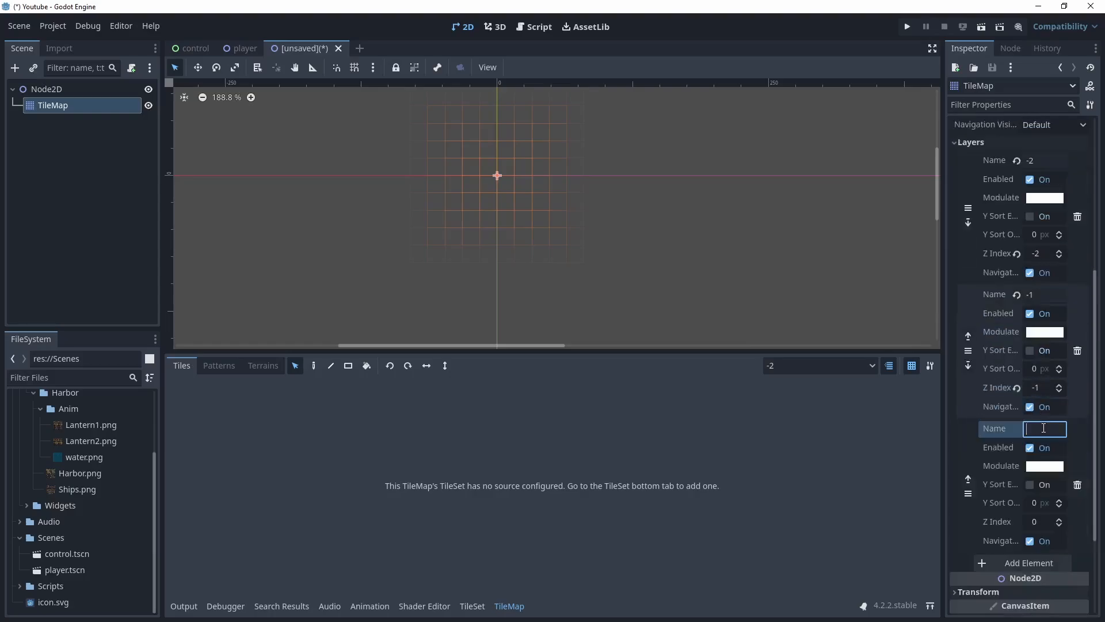
type("0")
Add a fourth layer named 1 with its Z Index set to 1
scroll(1031, 427, "down", 3)
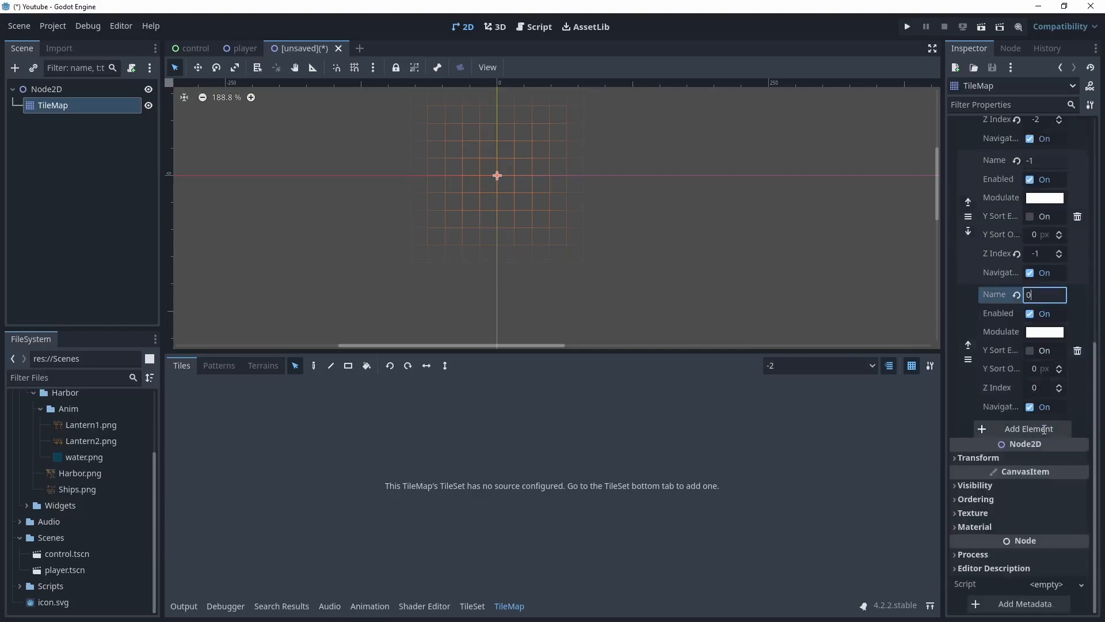
left_click(1031, 427)
left_click(1035, 426)
type("1")
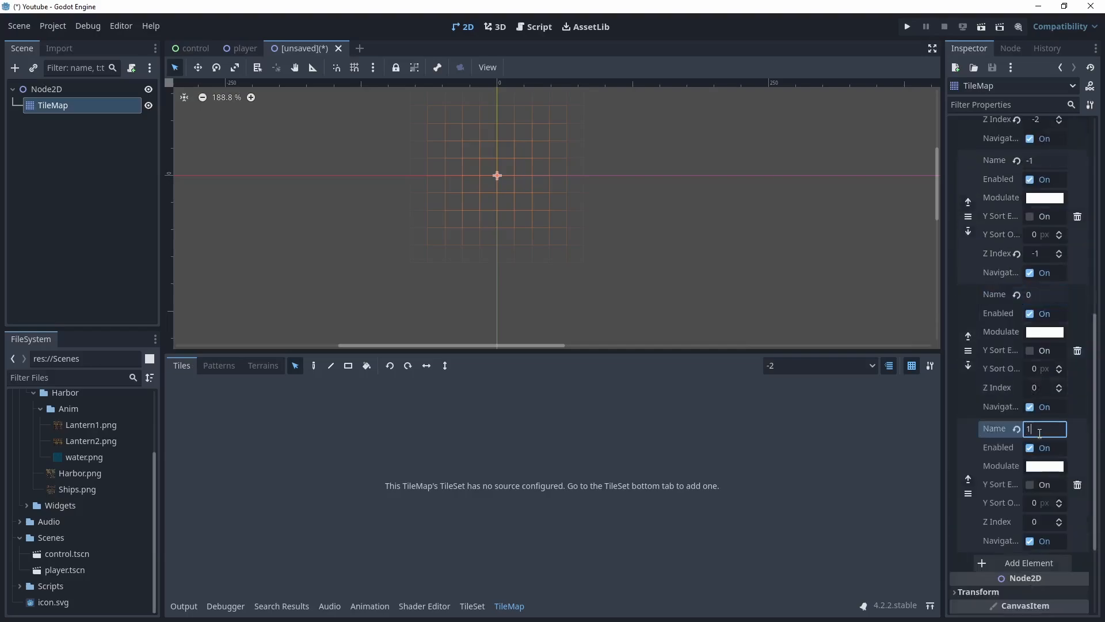
scroll(1045, 432, "down", 3)
left_click(1044, 399)
type("1")
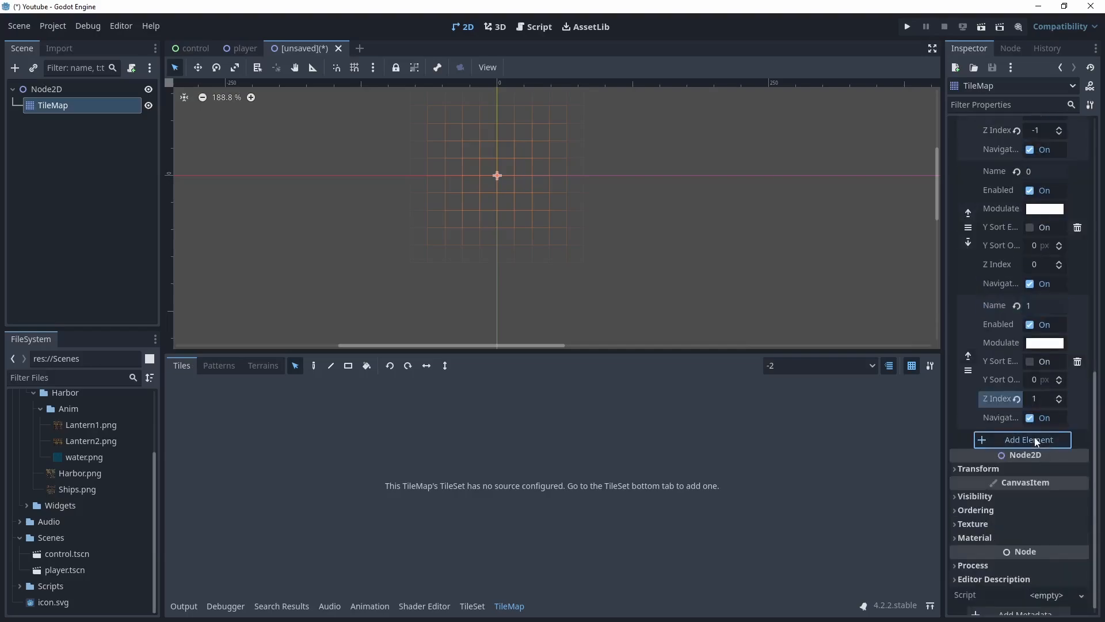
Add a fifth layer named 2 with its Z Index set to 2
left_click(1034, 437)
left_click(1044, 439)
type("2")
scroll(1044, 457, "down", 3)
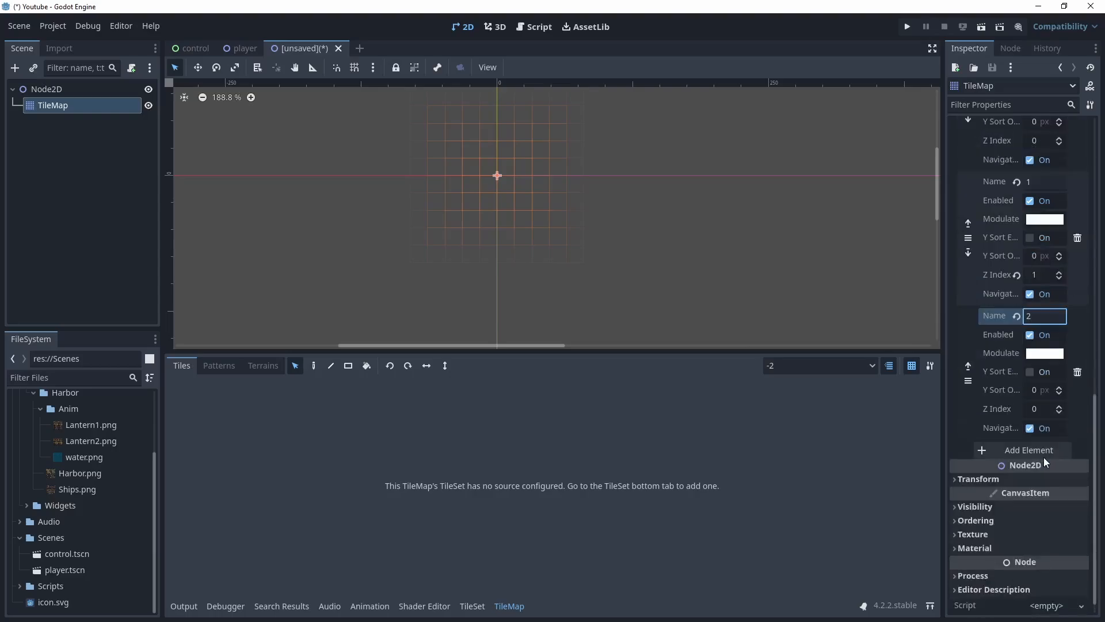
left_click(1054, 410)
type("2")
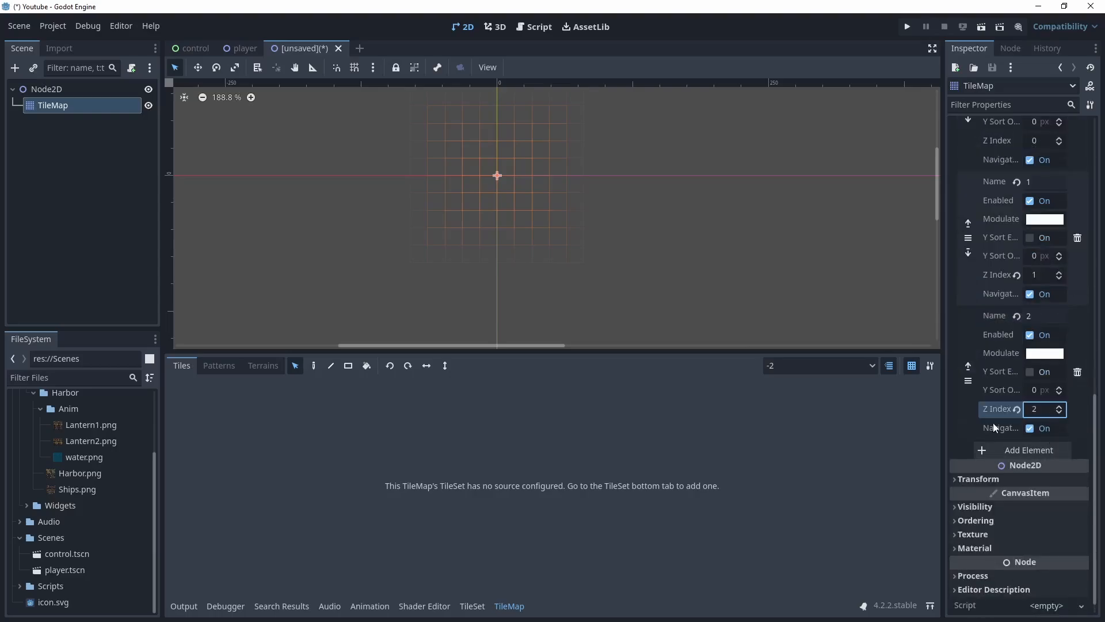
Add Harbor.png as an atlas source in the TileSet and automatically create its tiles
scroll(993, 422, "up", 6)
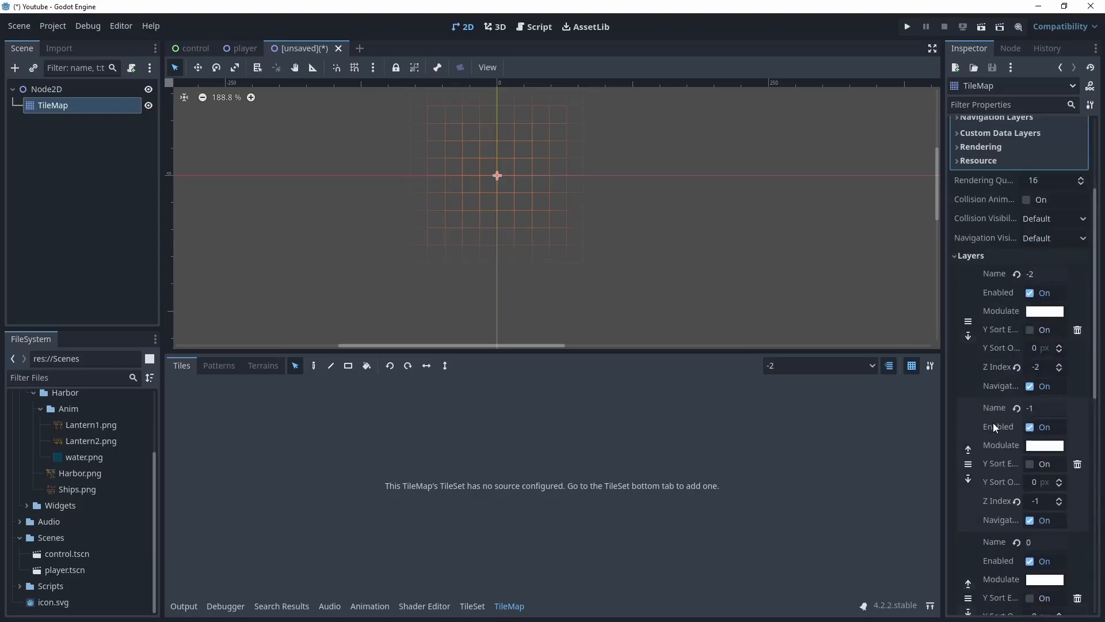
scroll(993, 423, "down", 3)
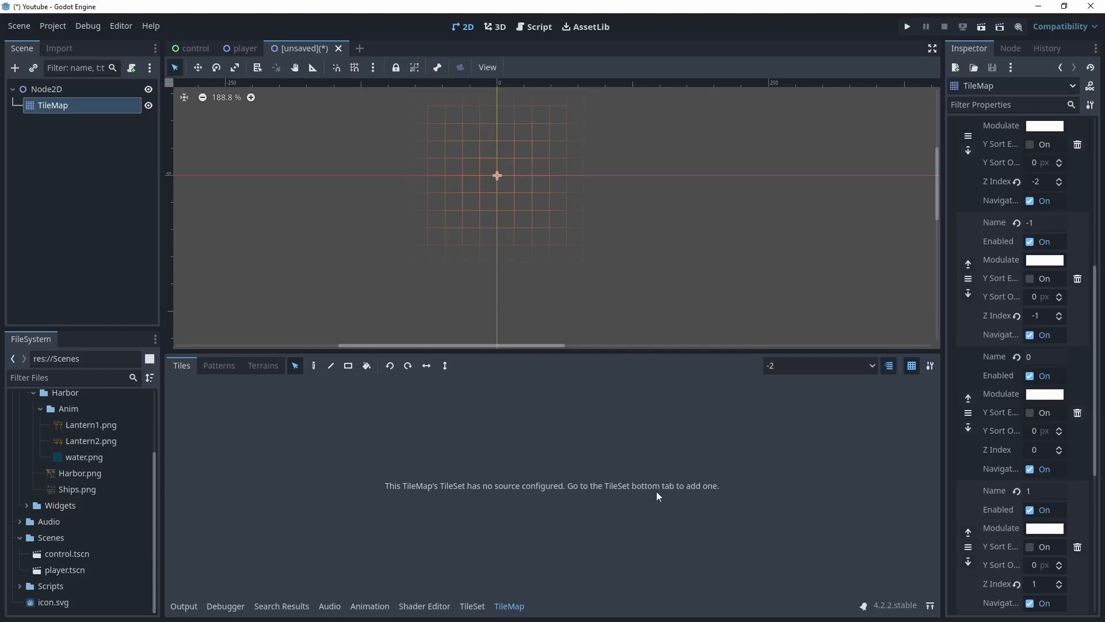
left_click(472, 607)
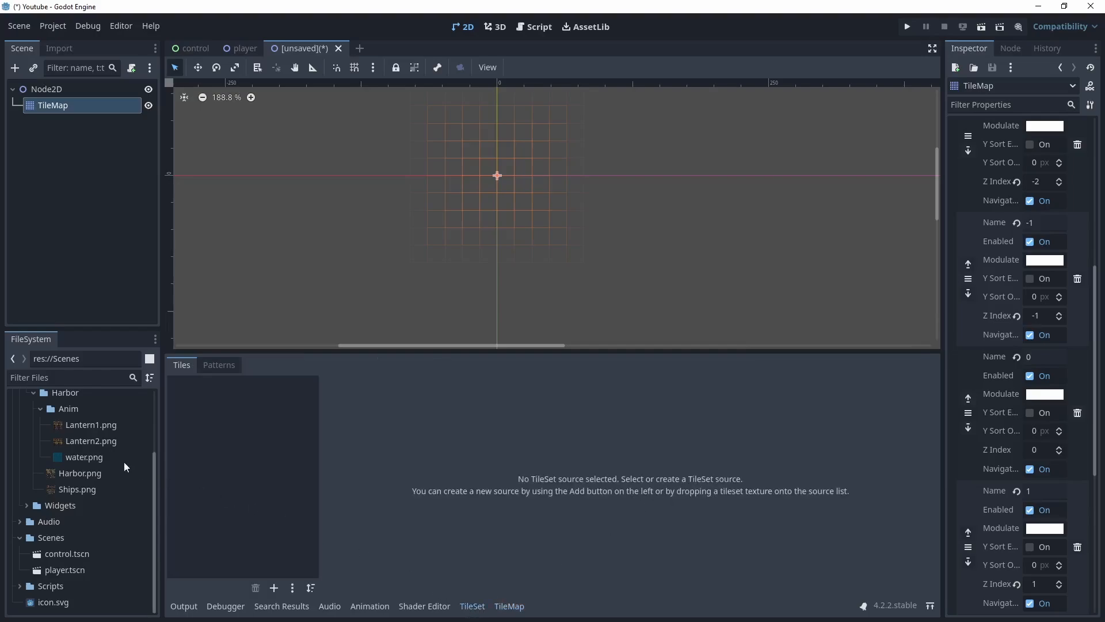
left_click(74, 474)
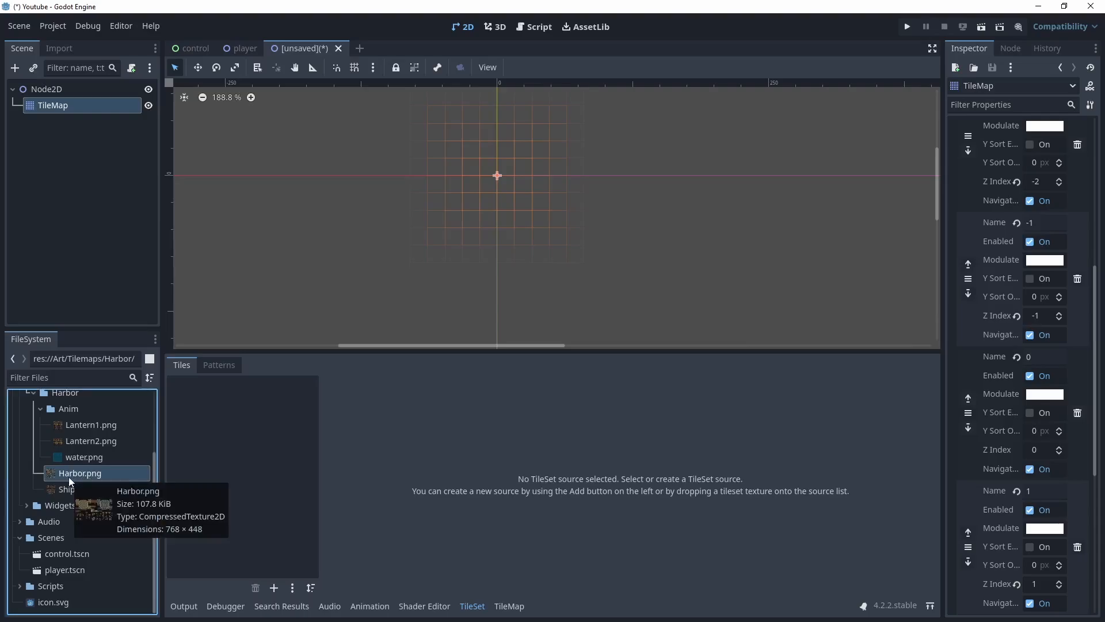
left_click_drag(68, 476, 253, 503)
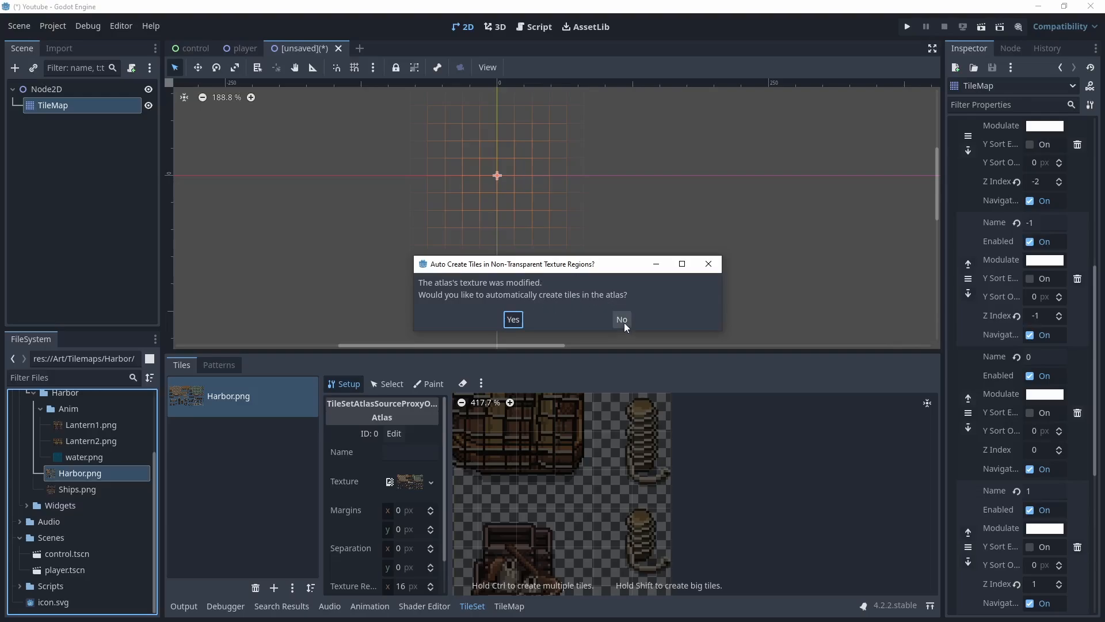
left_click(512, 320)
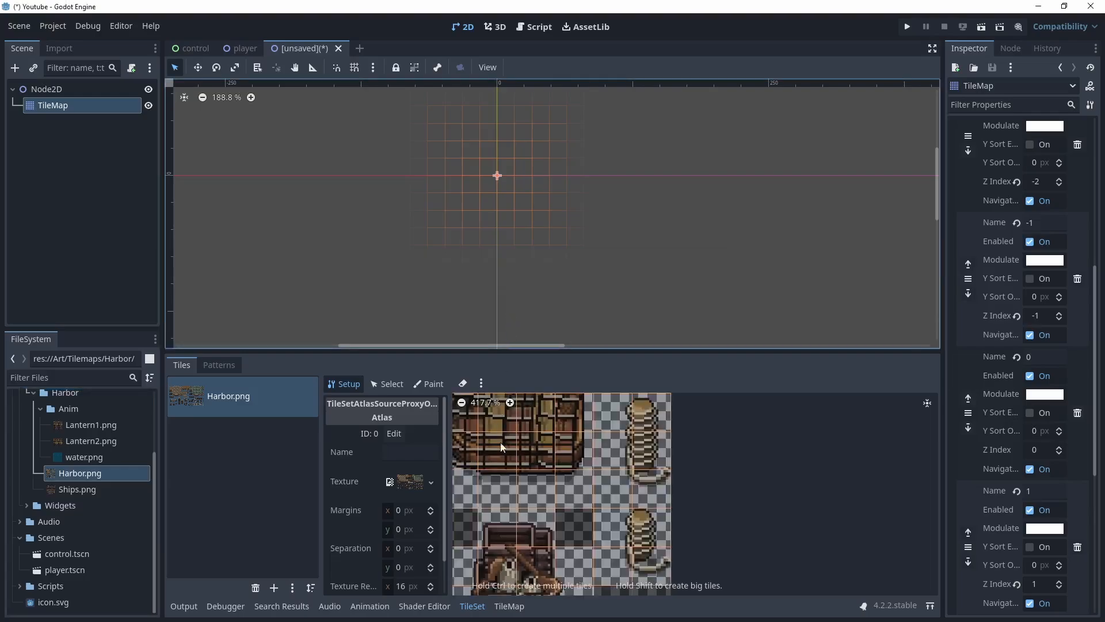
scroll(525, 495, "down", 3)
scroll(672, 488, "down", 2)
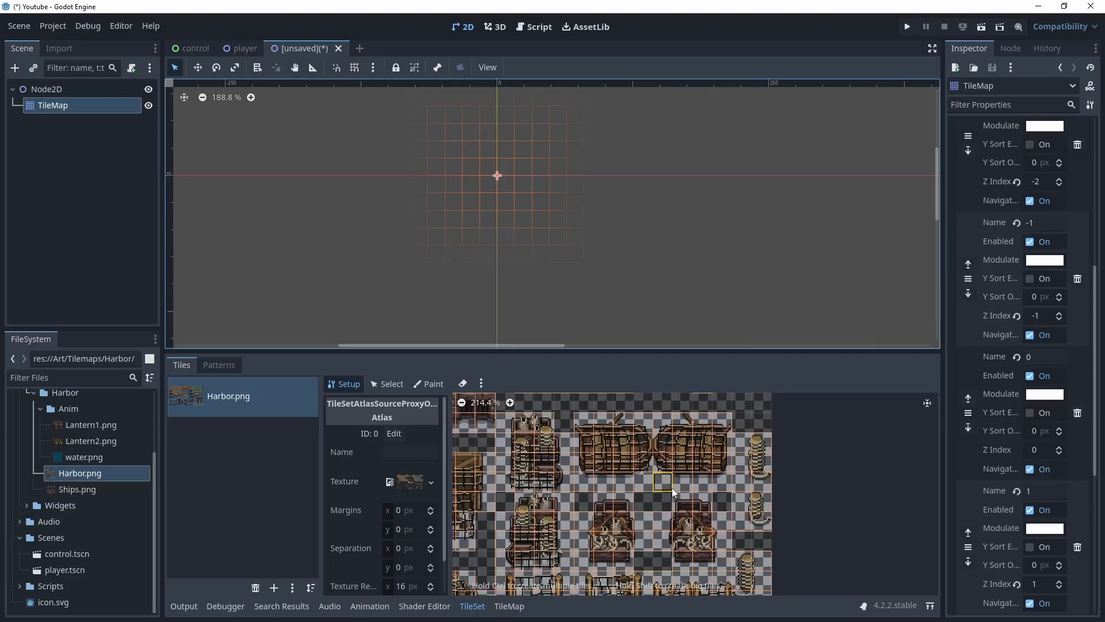
Examine the Harbor atlas tiles and its setup properties in the TileSet editor
scroll(587, 489, "down", 1)
scroll(587, 489, "down", 3)
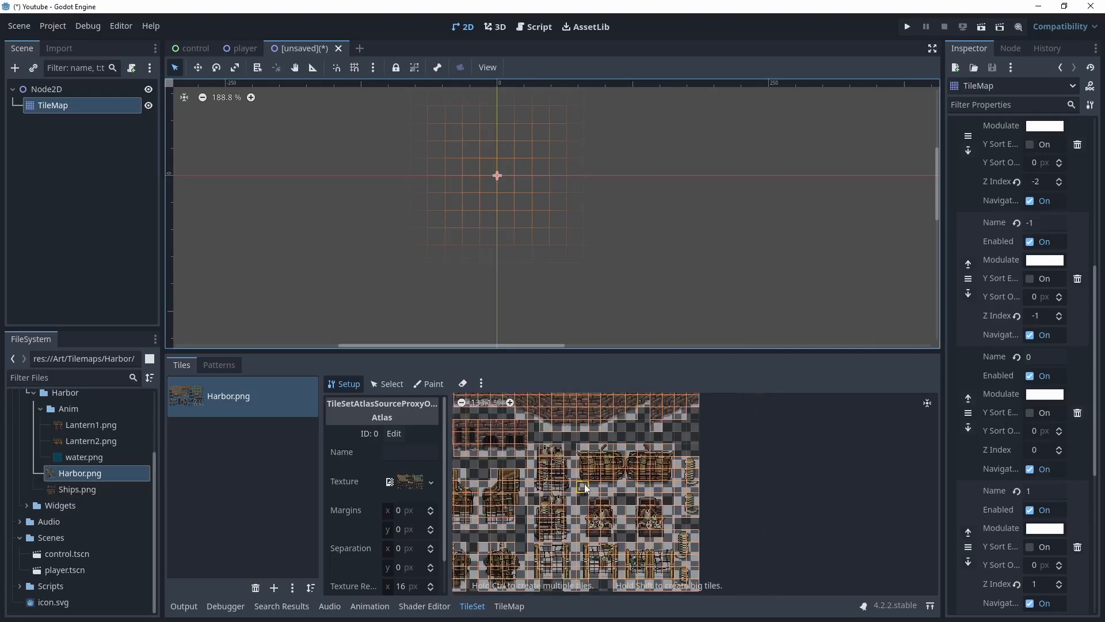
middle_click_drag(594, 472, 705, 537)
middle_click_drag(644, 470, 666, 529)
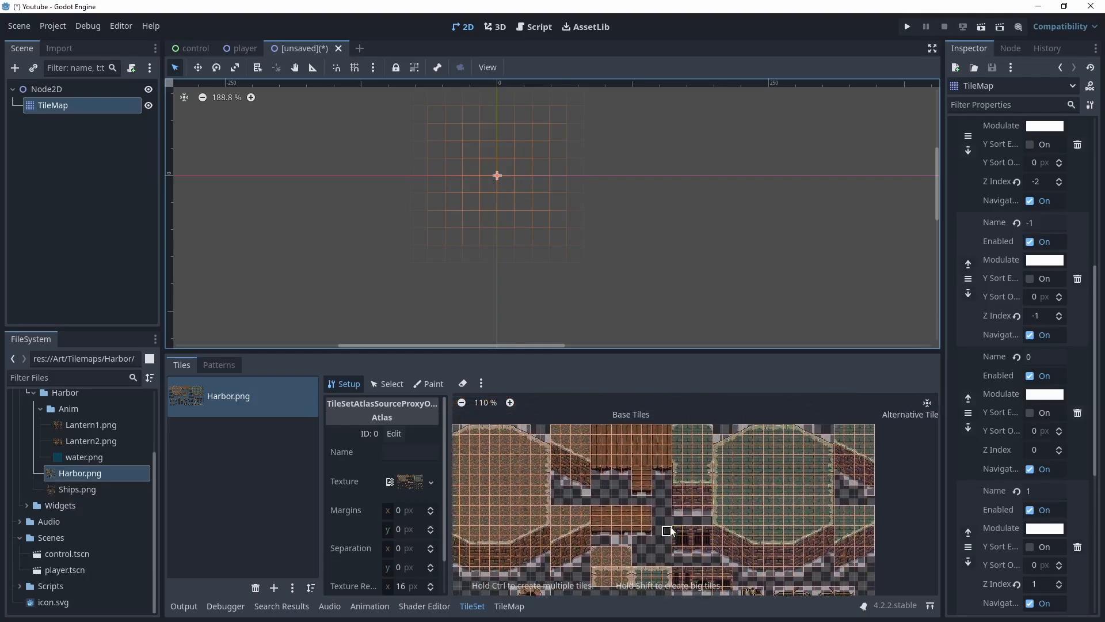
scroll(406, 495, "down", 2)
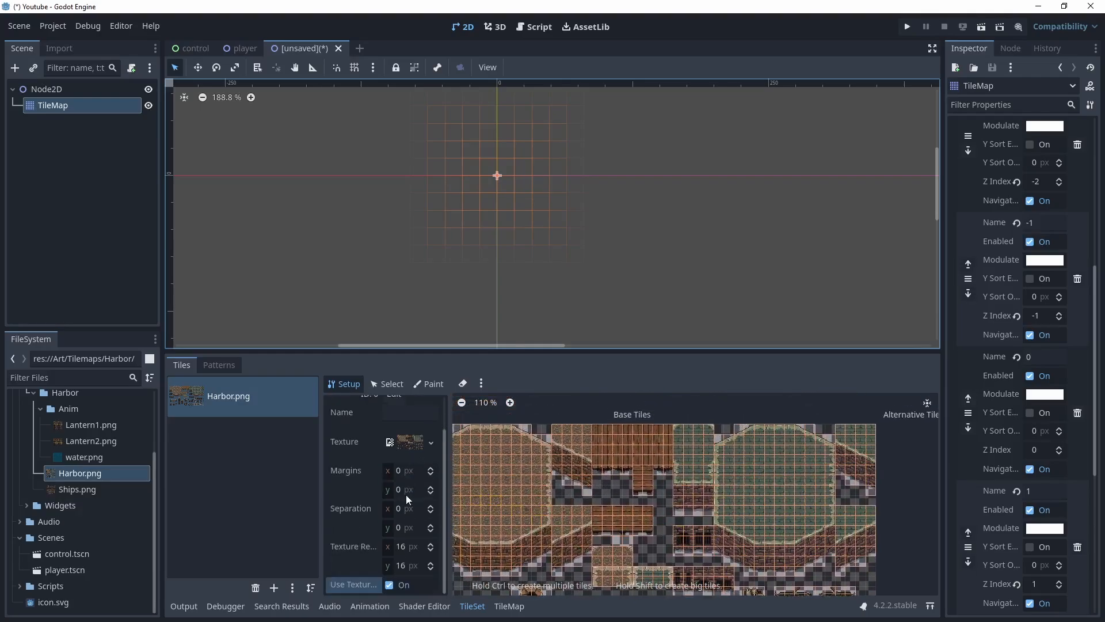
left_click(387, 384)
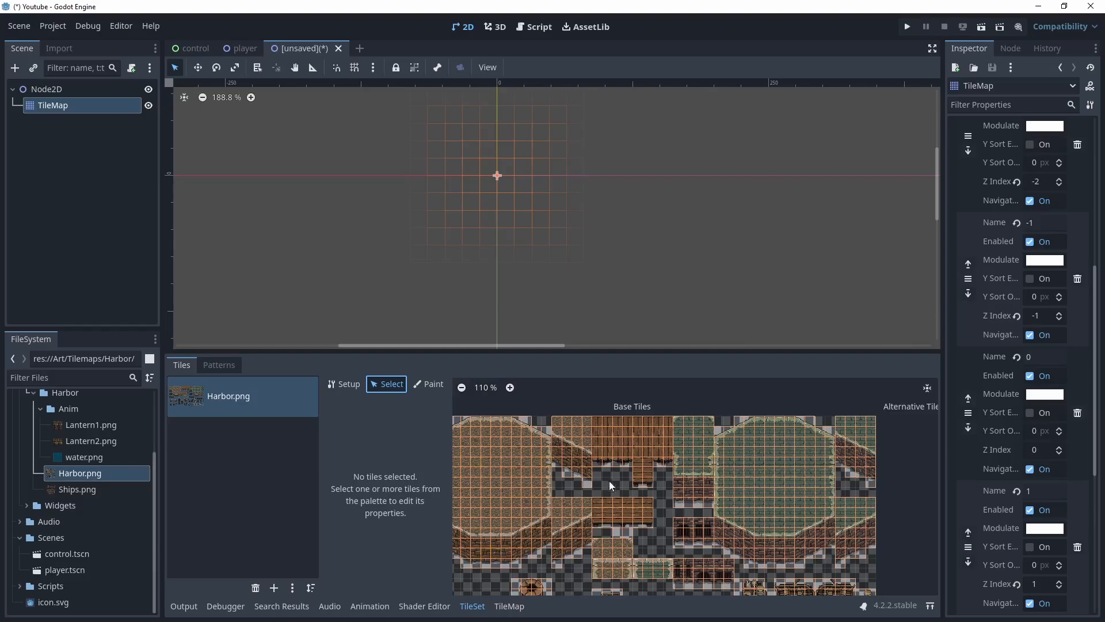
Open the TileMap editor and select the wooden pier and stair tiles in the Harbor palette
left_click(511, 606)
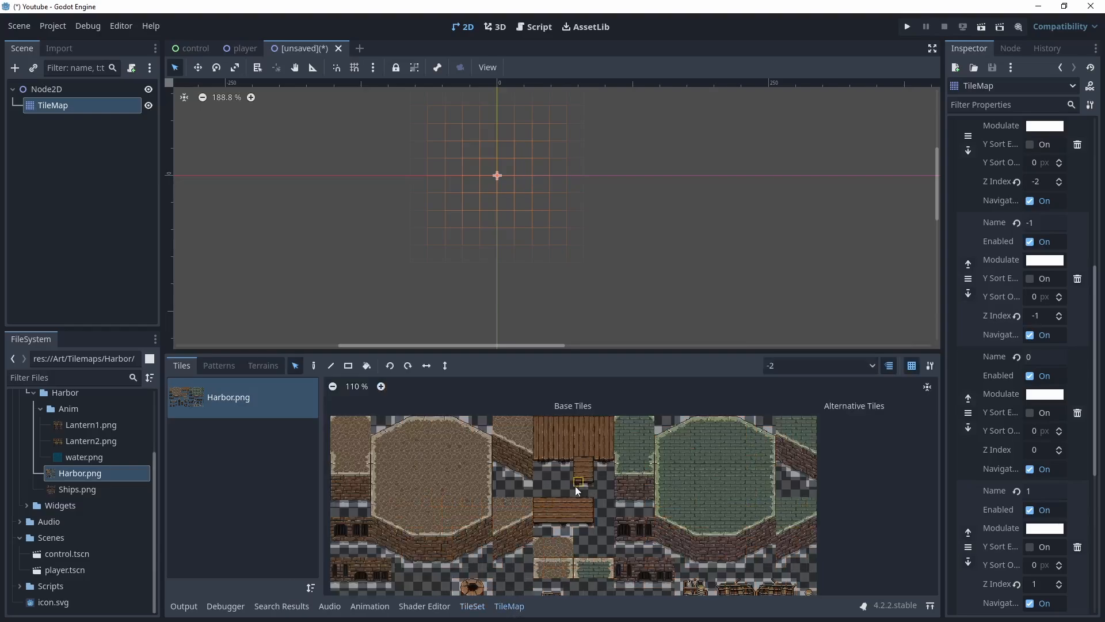
scroll(602, 492, "up", 8)
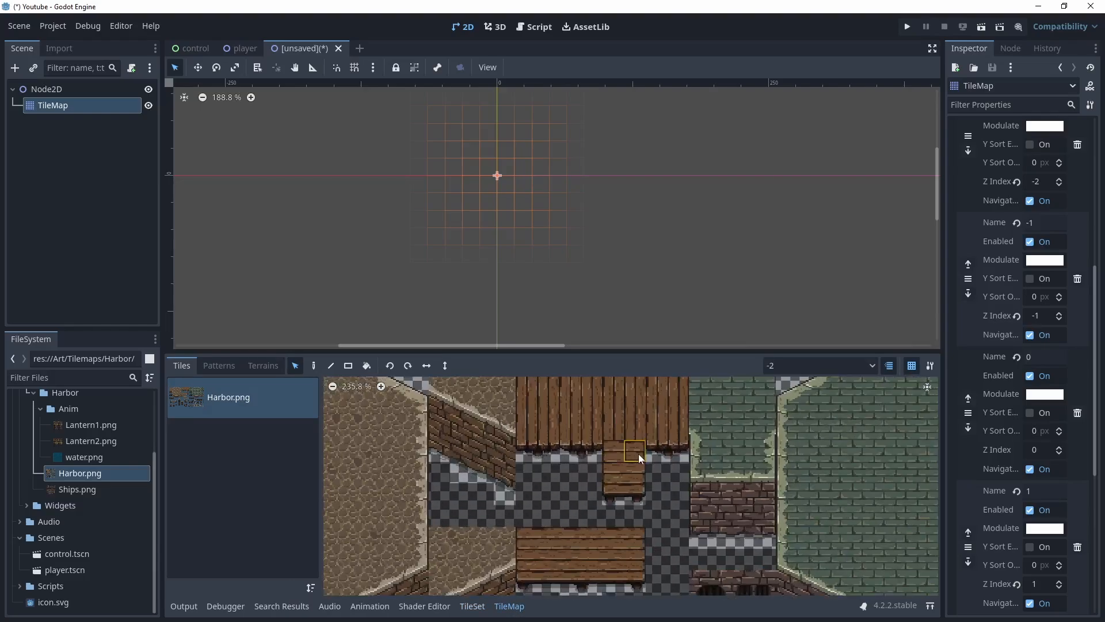
middle_click_drag(572, 499, 564, 500)
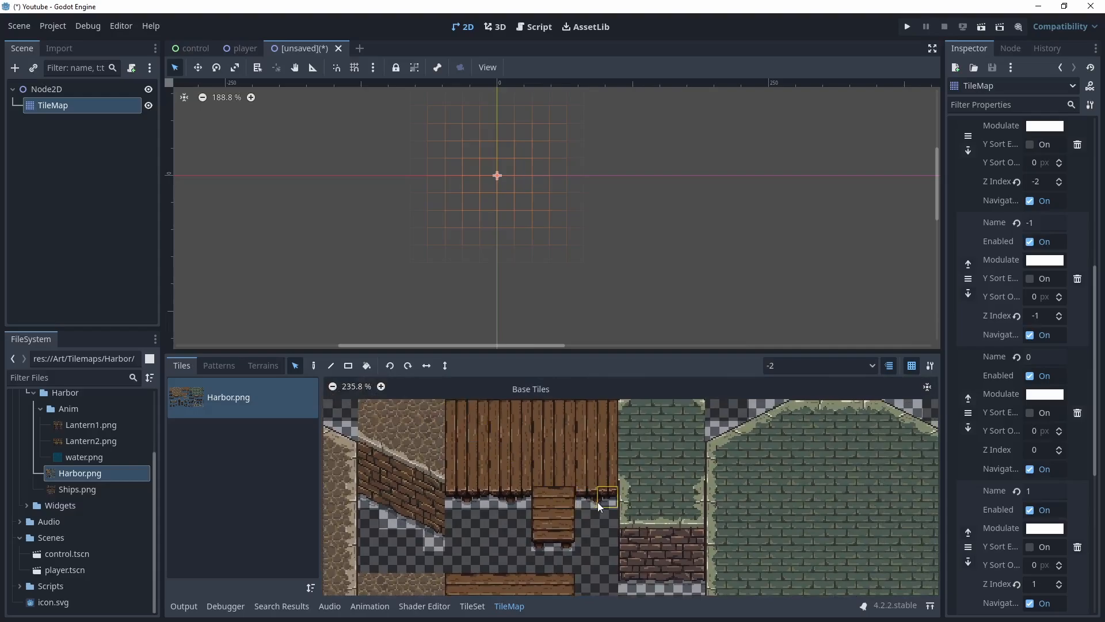
left_click_drag(456, 538, 611, 406)
left_click_drag(455, 409, 610, 495)
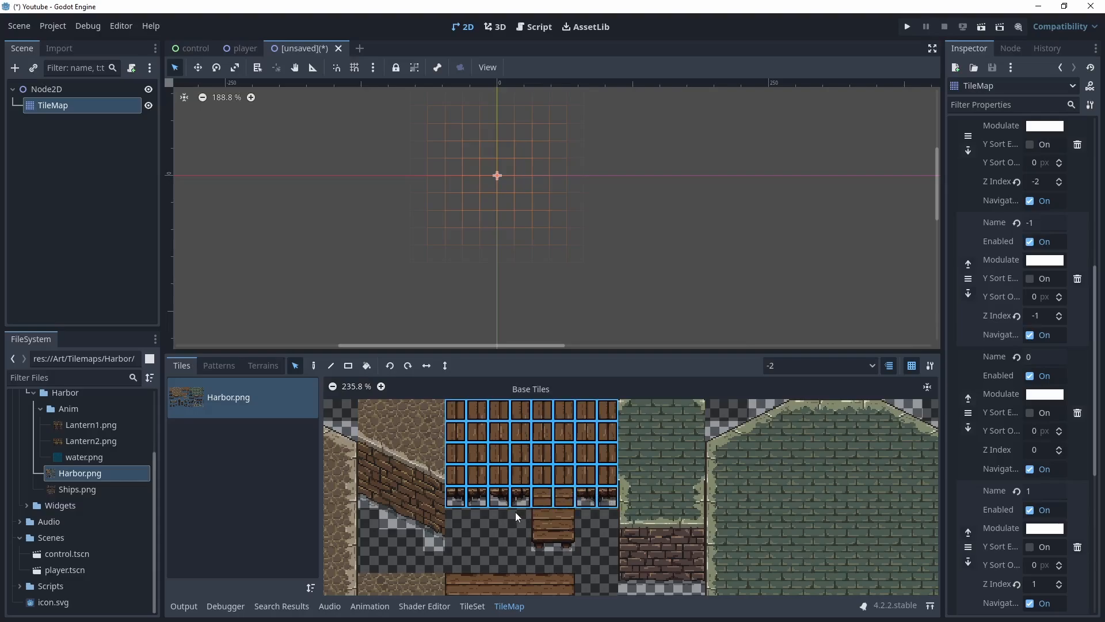
left_click_drag(572, 542, 580, 545, "shift")
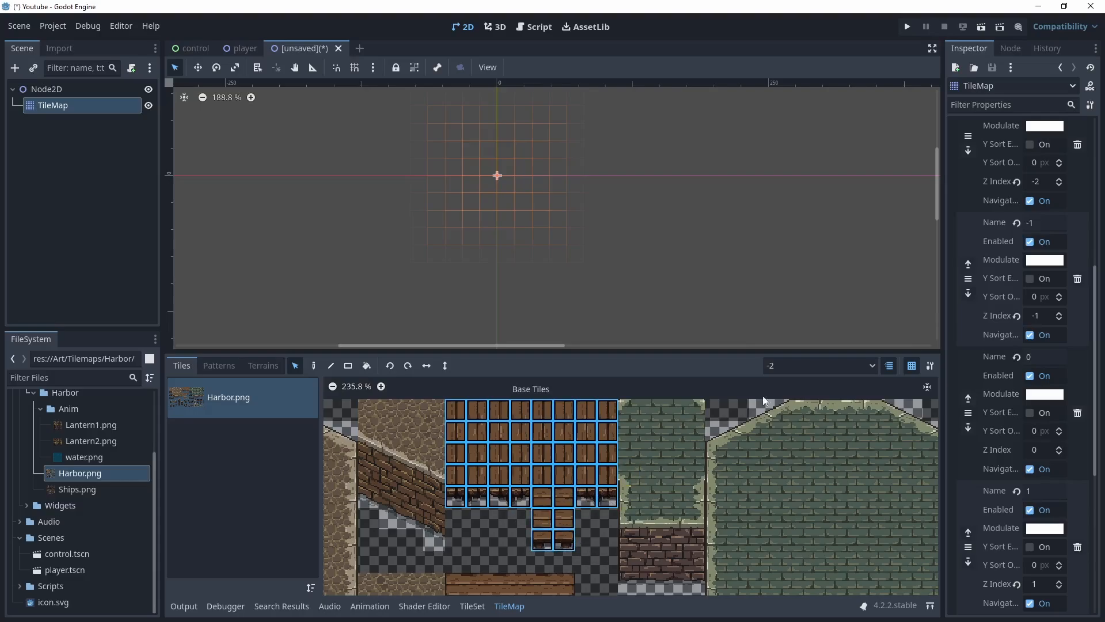
Switch to layer 0 and paint the selected pier tiles at the scene's center
left_click(872, 368)
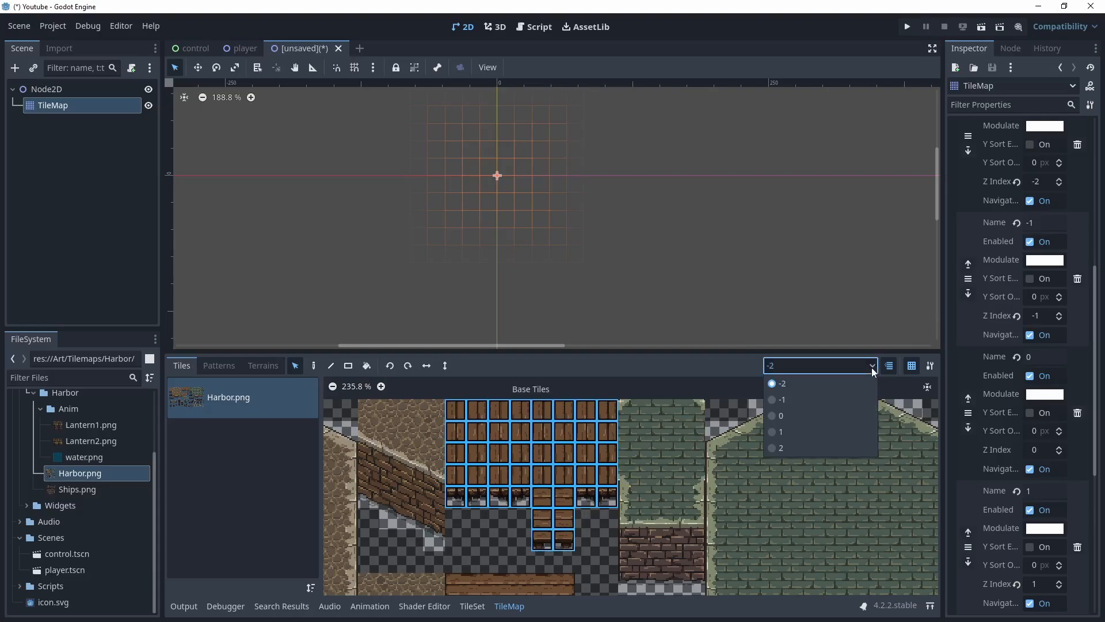
left_click(780, 416)
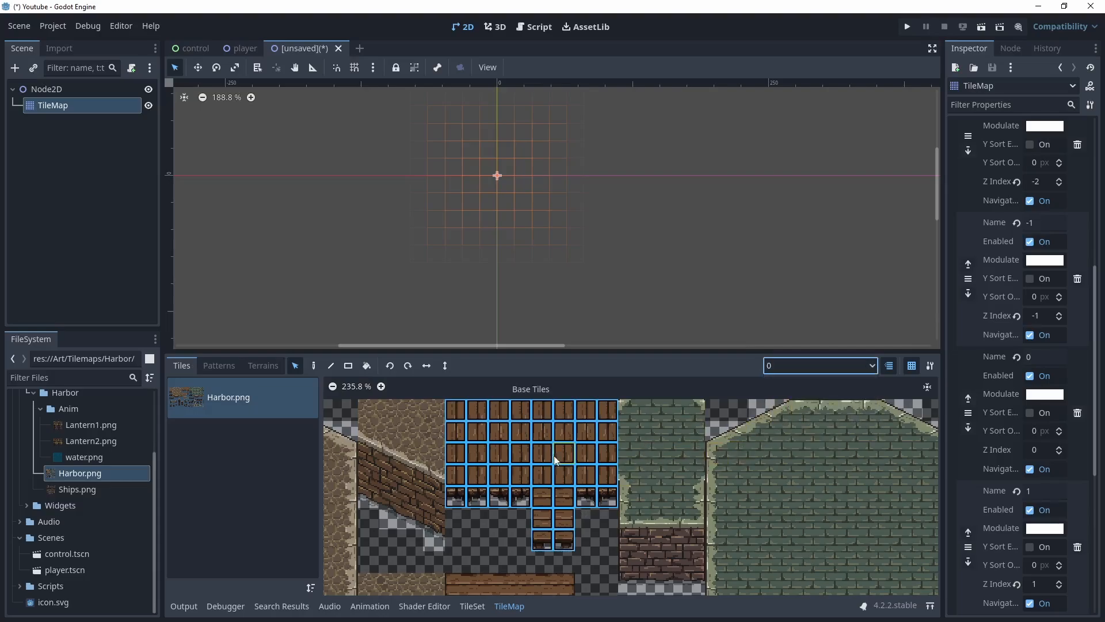
left_click(313, 366)
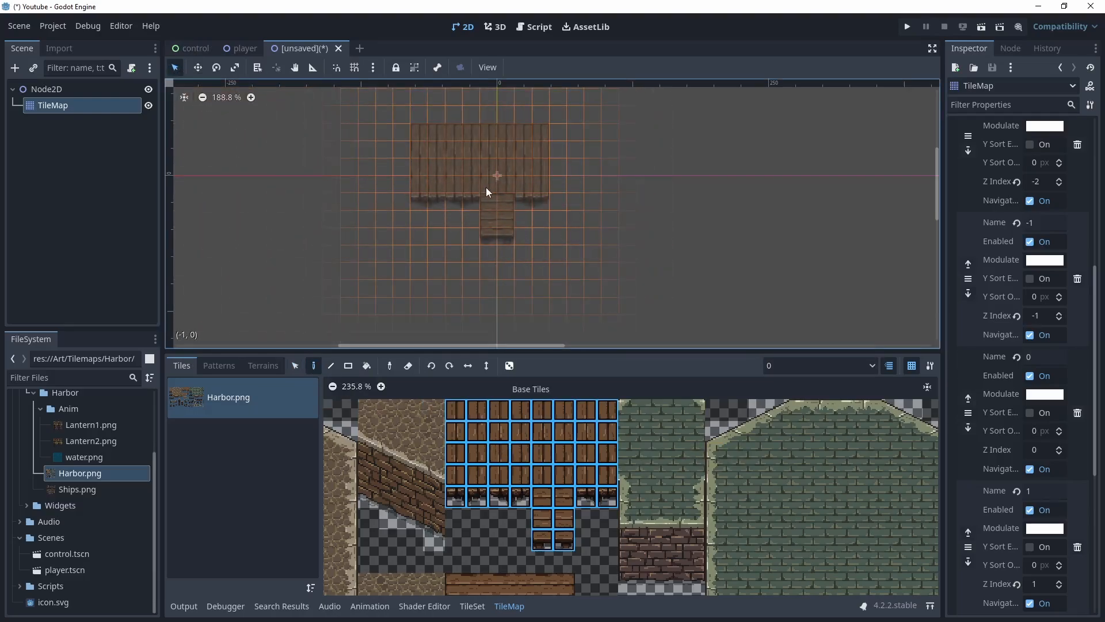
left_click(492, 200)
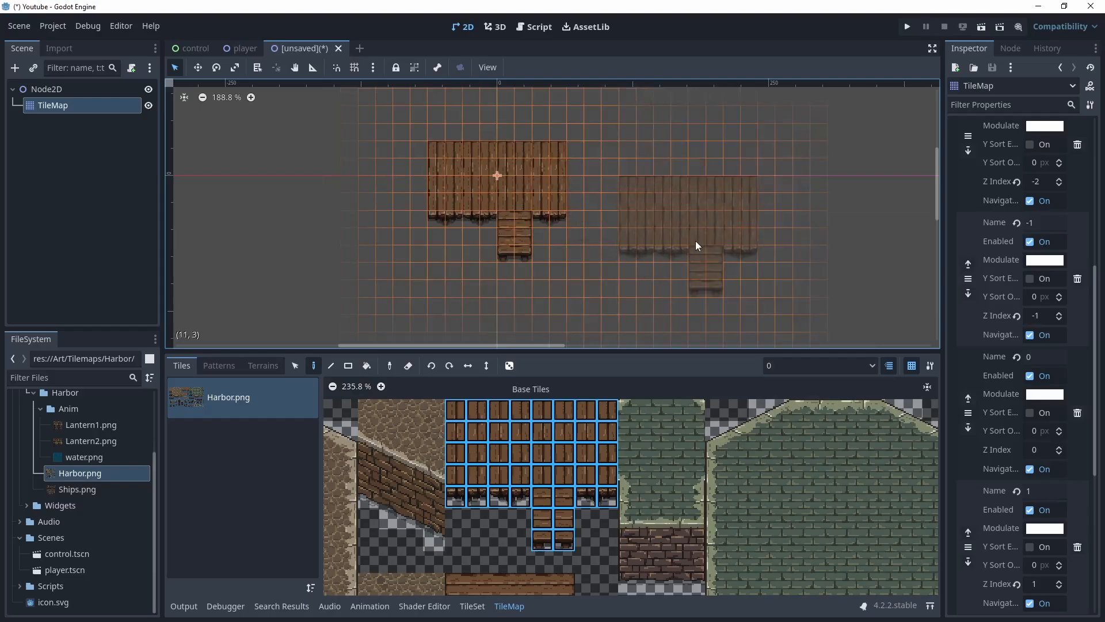
Select a four-column plank section and paint it on both sides to lengthen the pier
left_click_drag(456, 409, 519, 497)
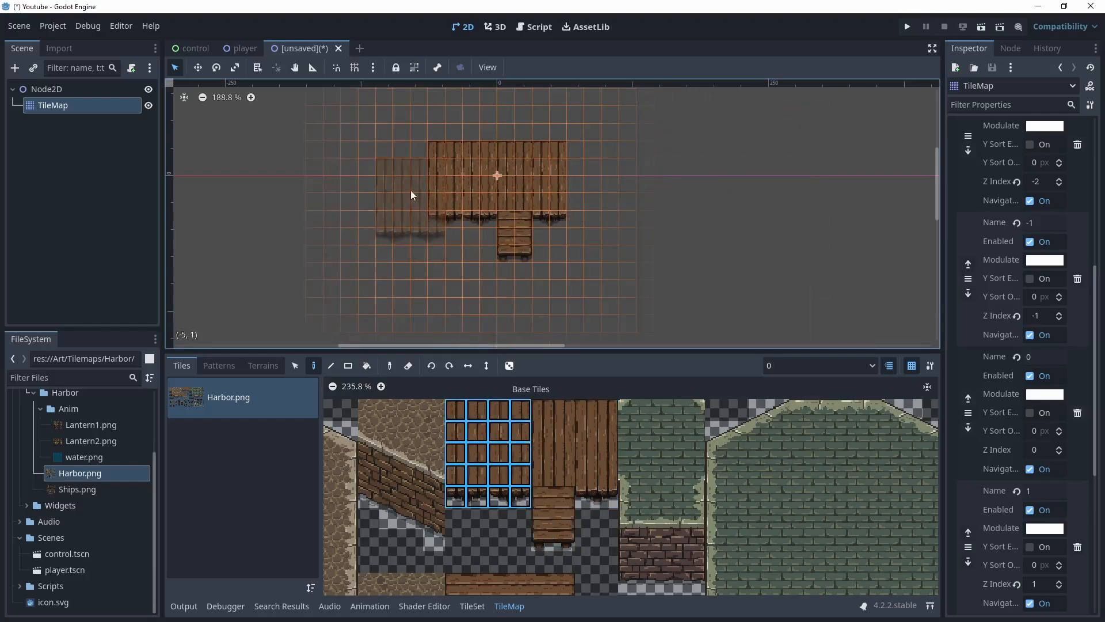
left_click(392, 177)
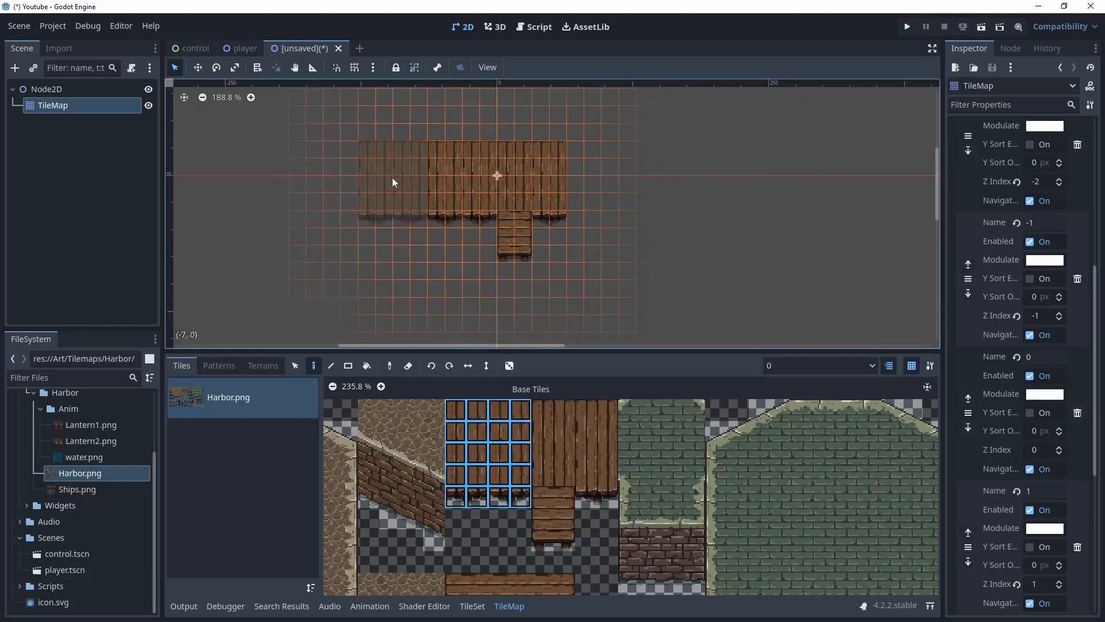
left_click(330, 179)
left_click(608, 184)
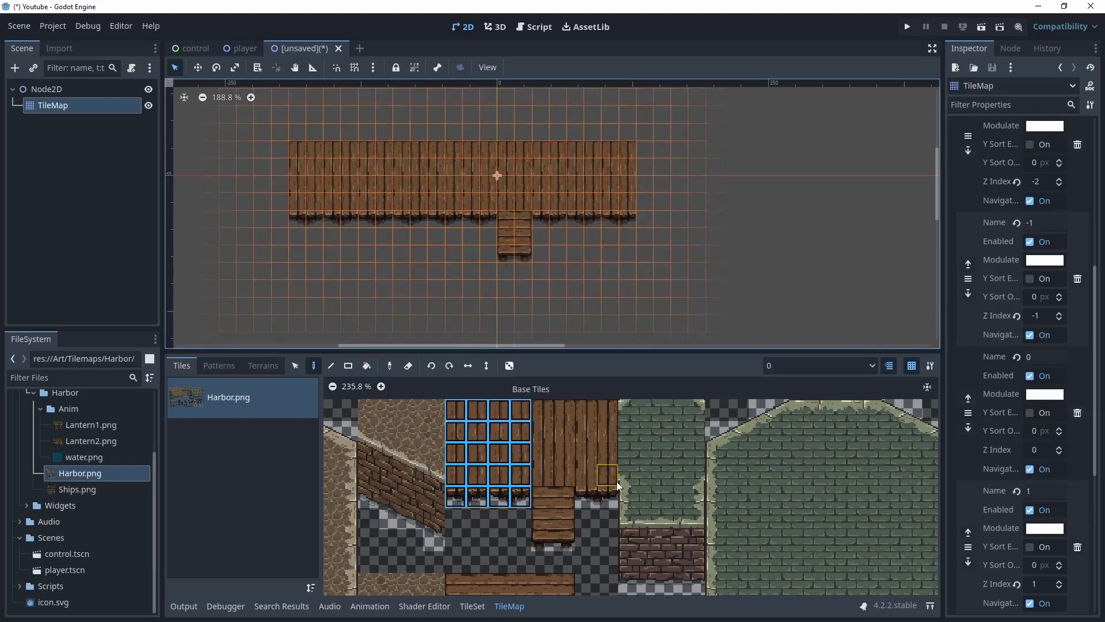
middle_click_drag(767, 523, 498, 387)
middle_click_drag(685, 519, 543, 421)
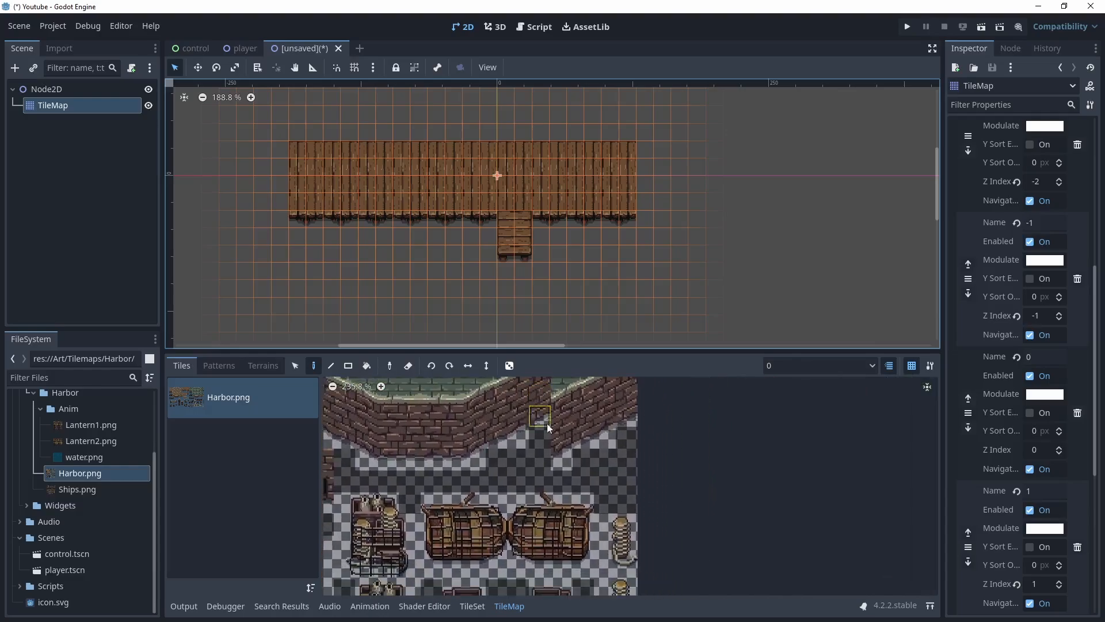
middle_click_drag(585, 517, 553, 423)
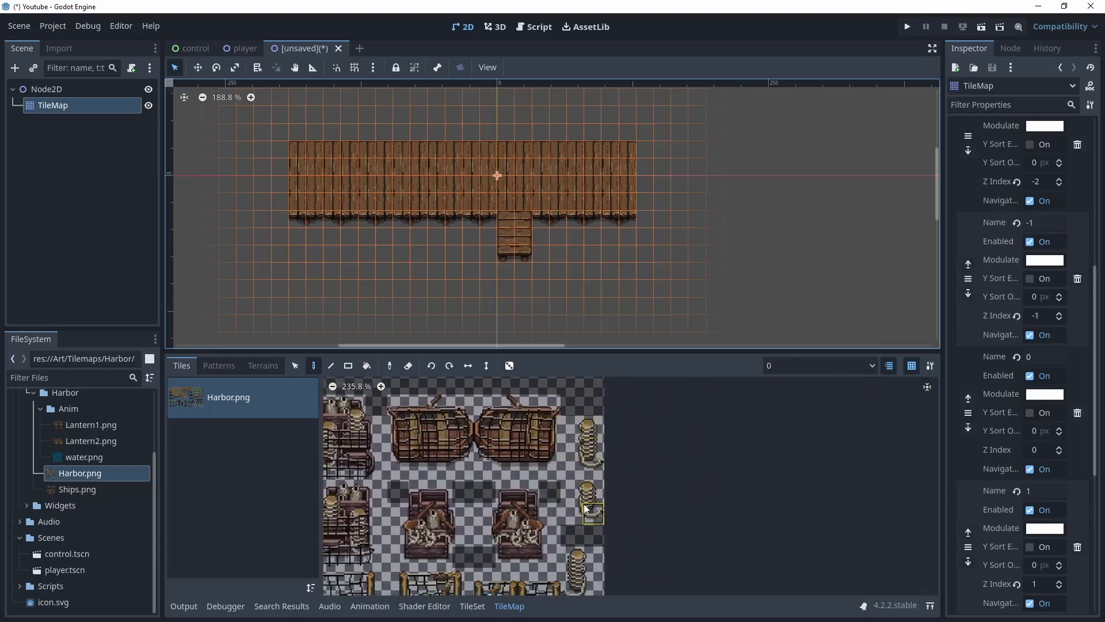
left_click_drag(575, 490, 591, 509)
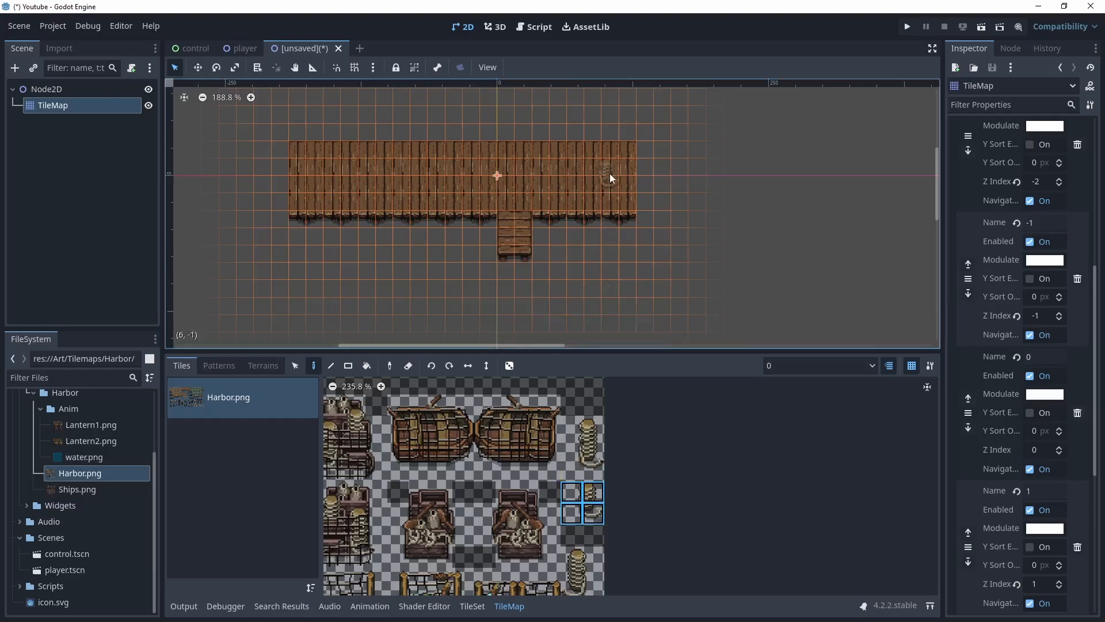
left_click(620, 143)
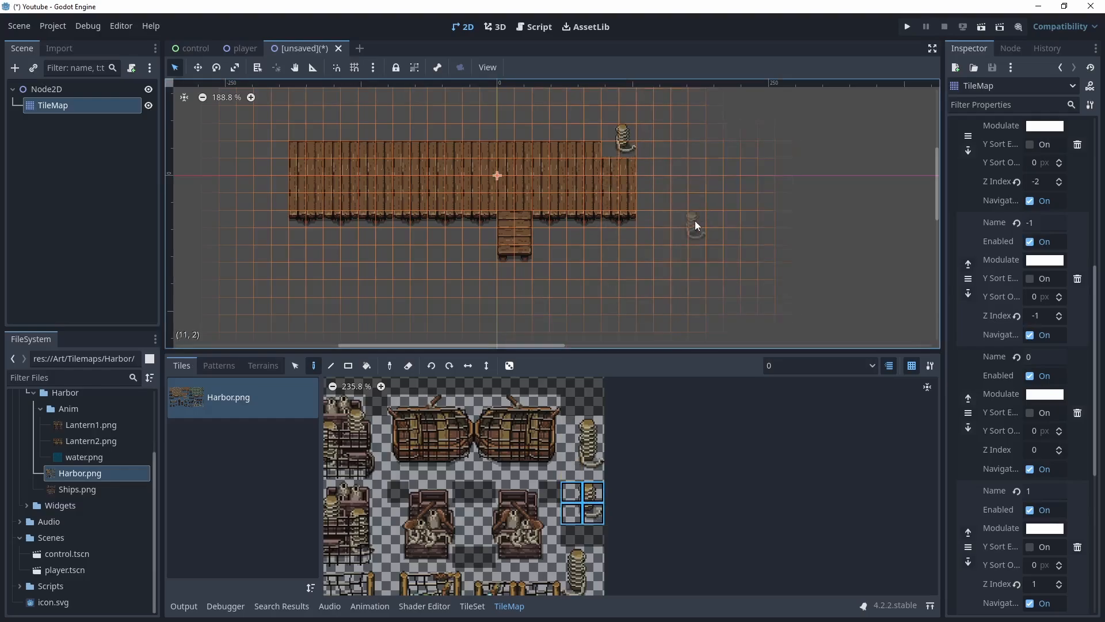
key("ctrl+z")
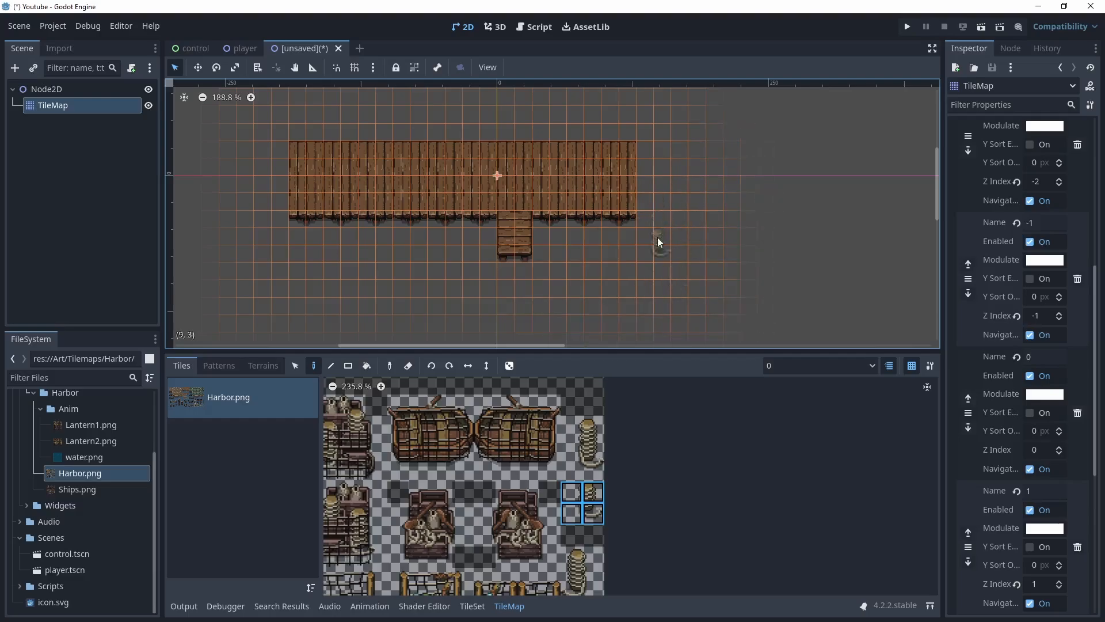
Switch to layer 2 and place bollards along the pier's upper edge
left_click(873, 365)
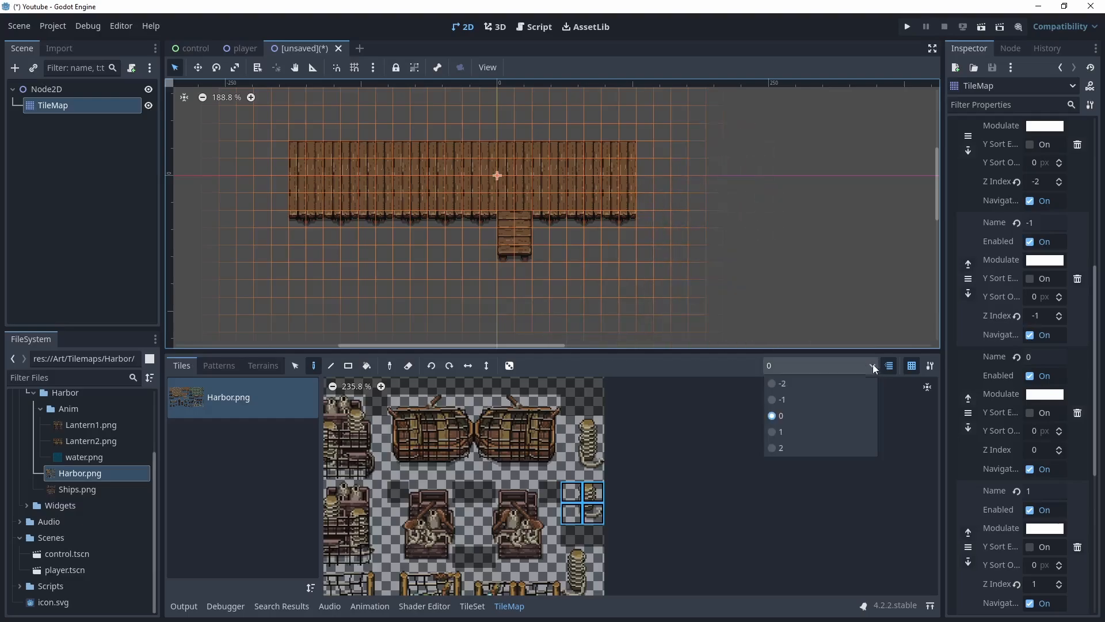
left_click(774, 448)
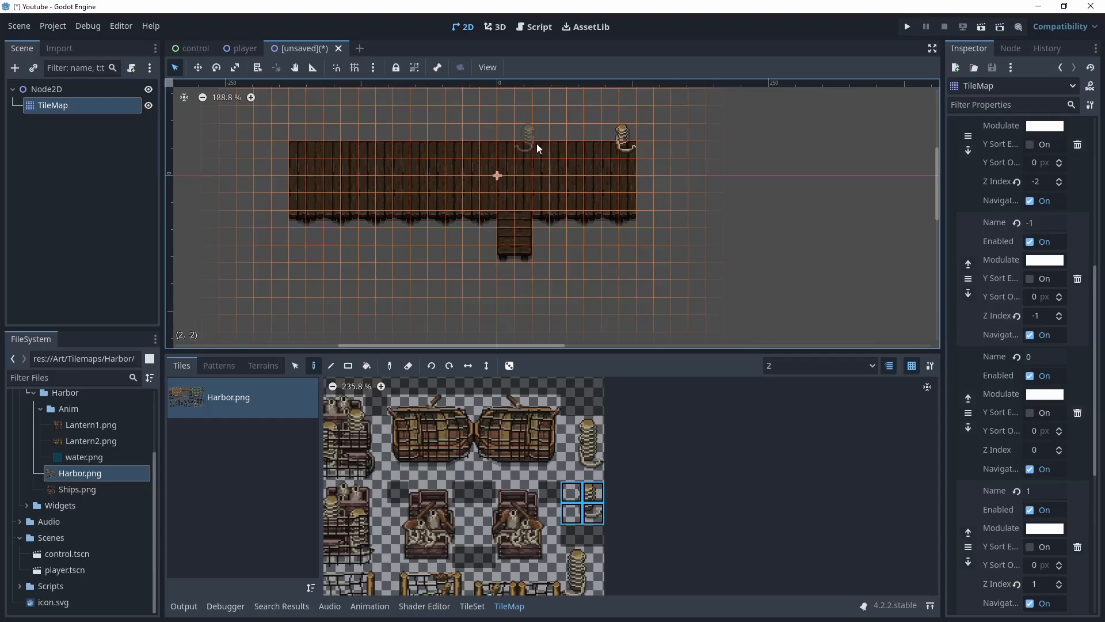
left_click(483, 141)
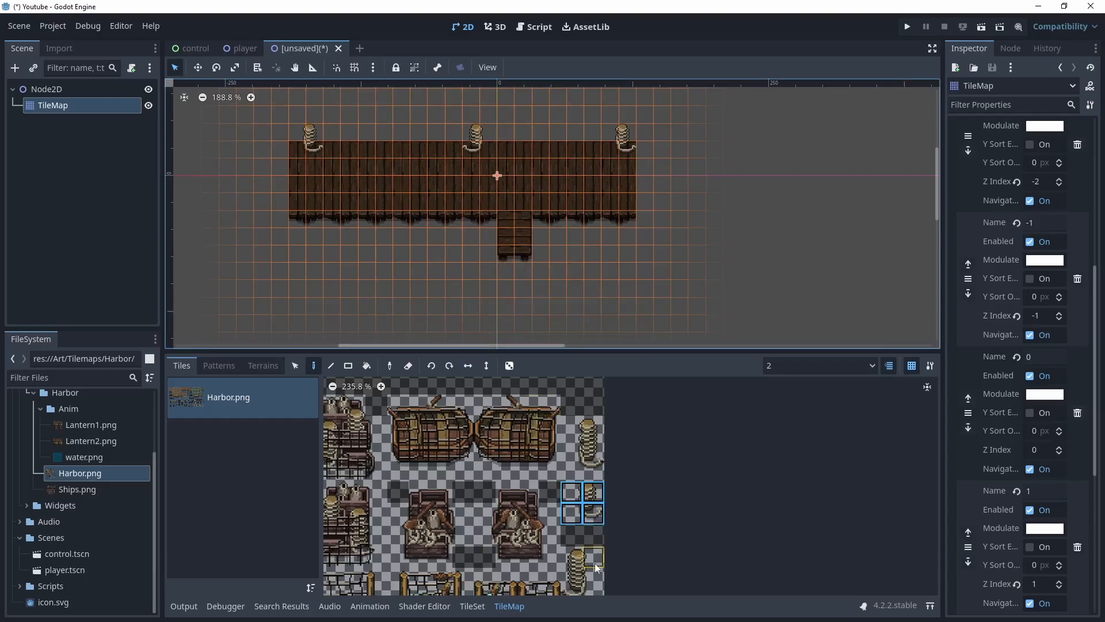
Select the taller bollard tiles and place them along the pier's lower row
left_click_drag(566, 425, 598, 474)
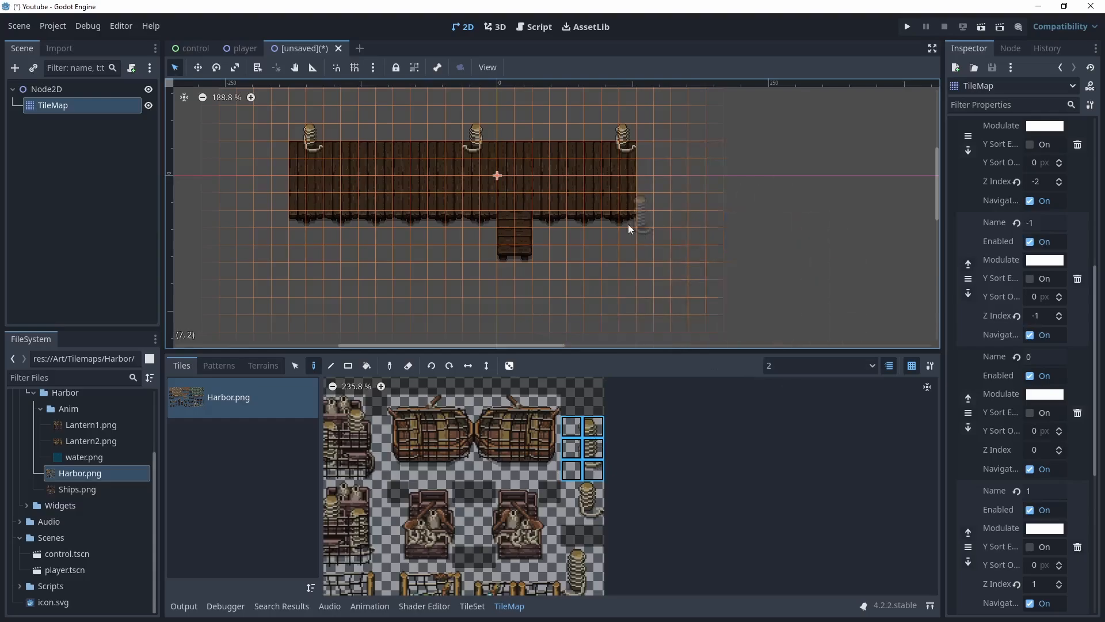
left_click(617, 198)
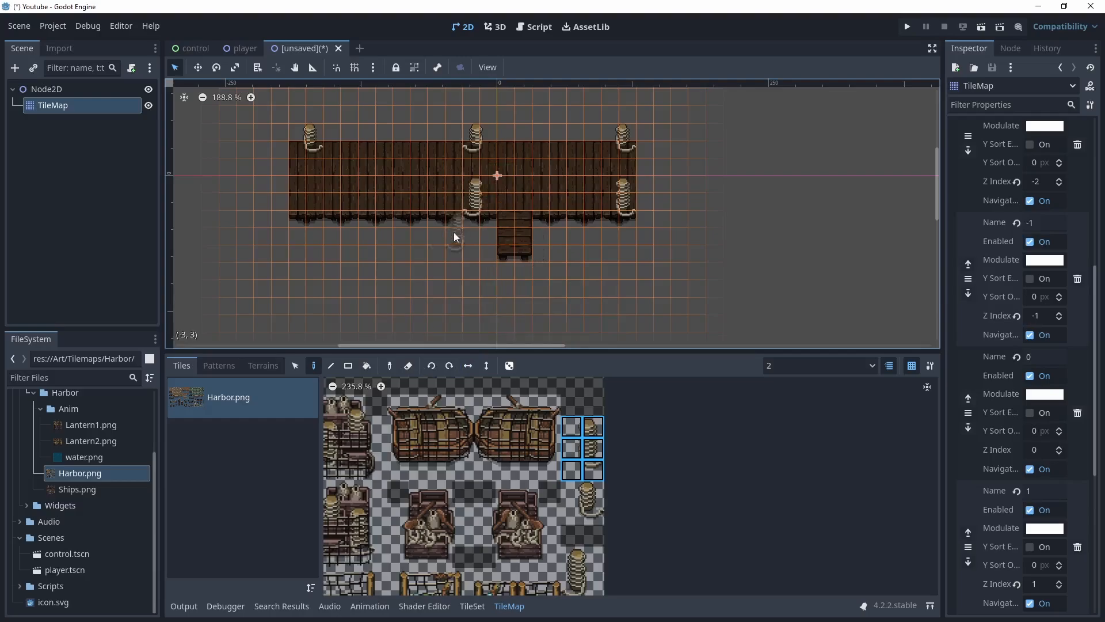
left_click(319, 202)
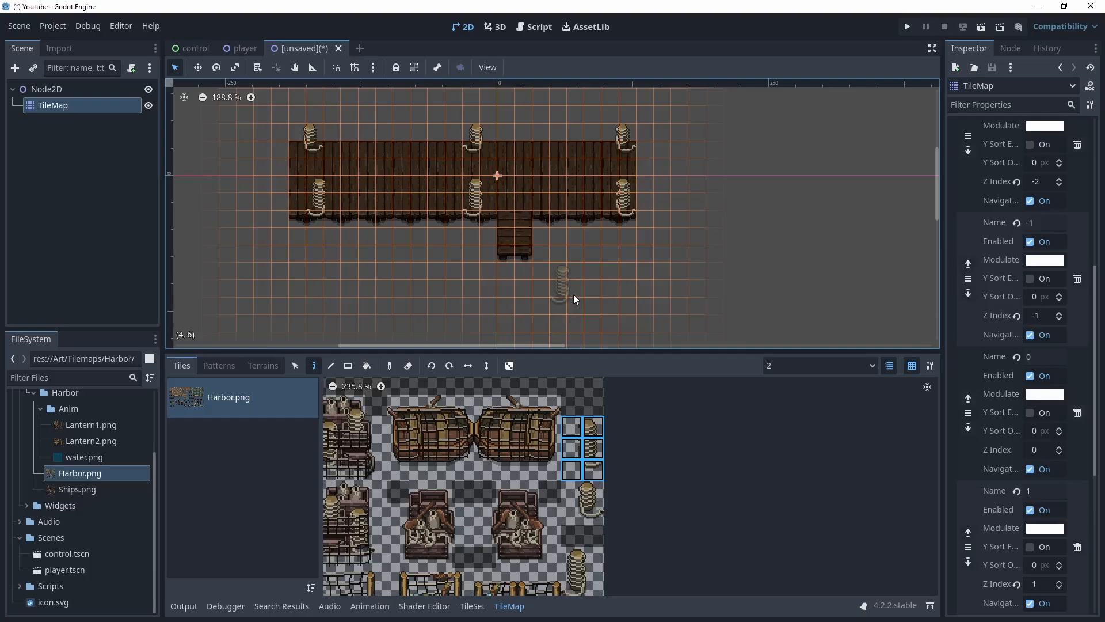
Copy the CharacterBody2D and CanvasLayer nodes from the player scene
mouse_move(472, 260)
middle_mouse_down()
mouse_move(556, 259)
mouse_move(542, 263)
middle_mouse_up()
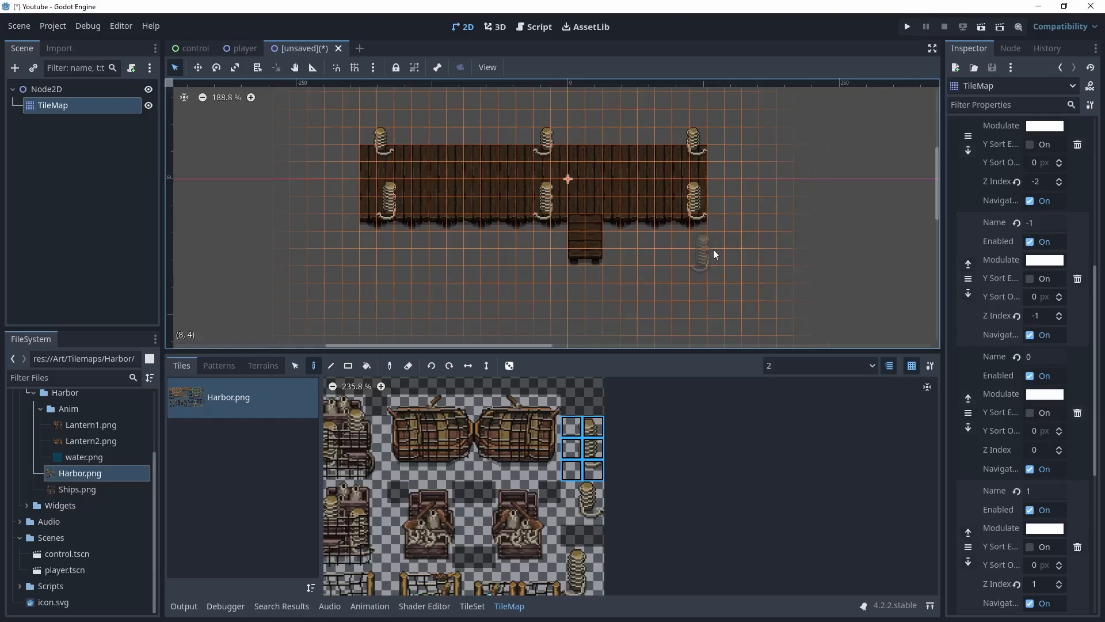
middle_click_drag(692, 262, 617, 265)
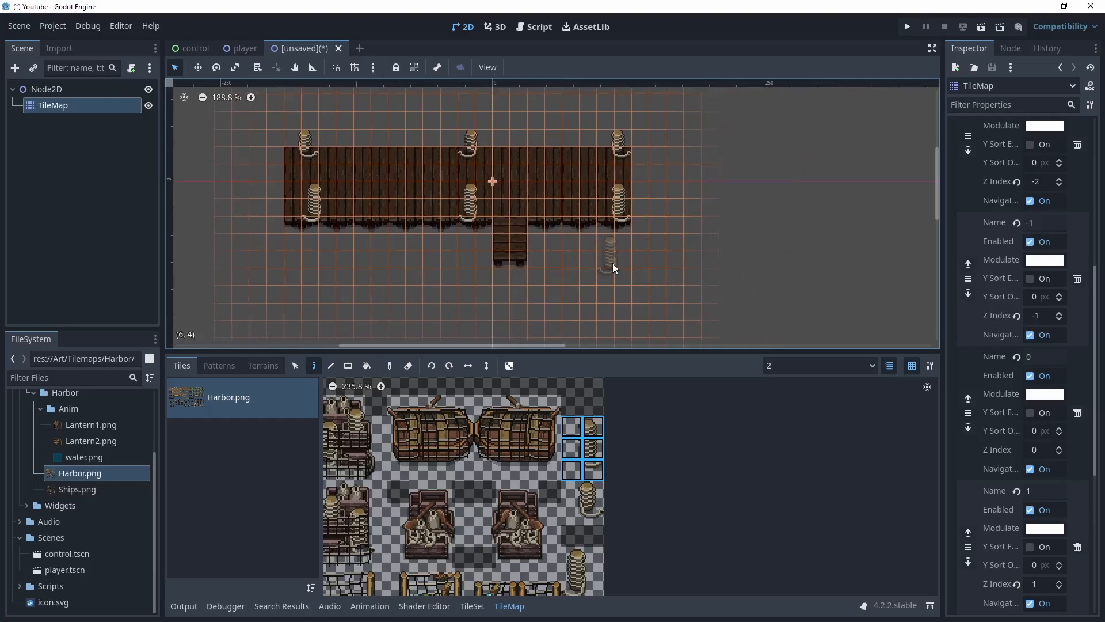
left_click(246, 47)
right_click(54, 105)
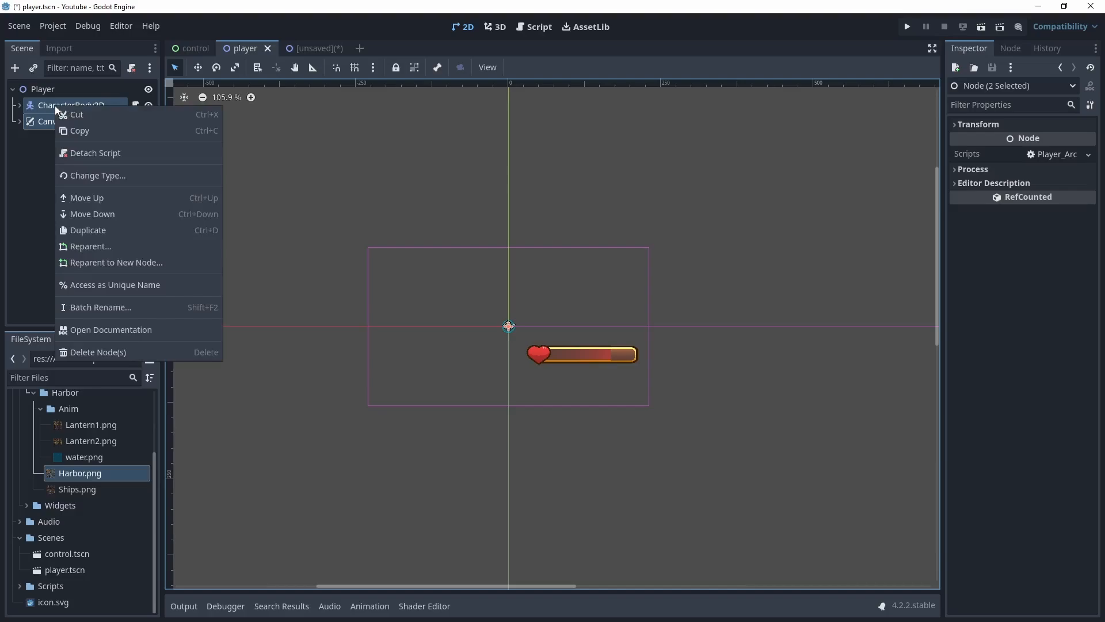
left_click(72, 132)
Paste the copied player nodes under Node2D in the new scene
left_click(306, 49)
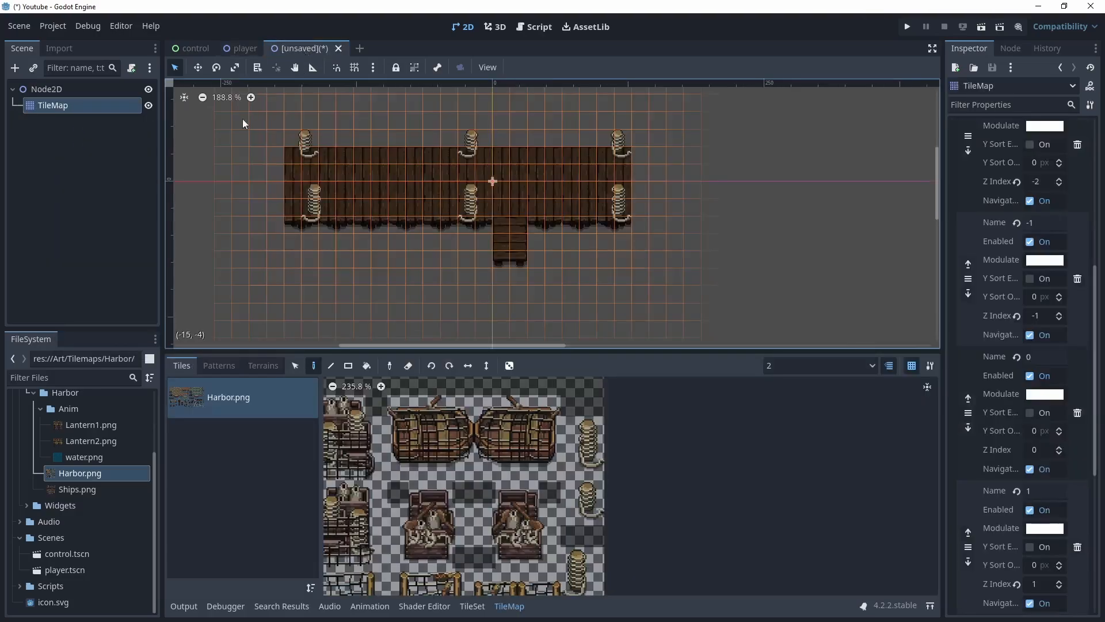
left_click(44, 90)
right_click(52, 87)
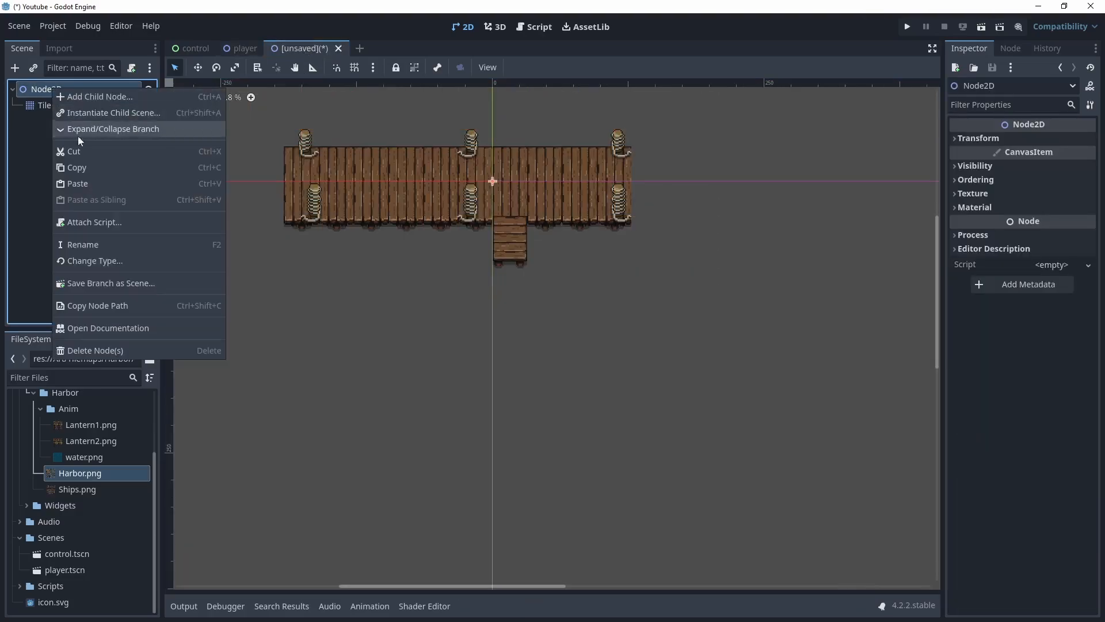
left_click(84, 181)
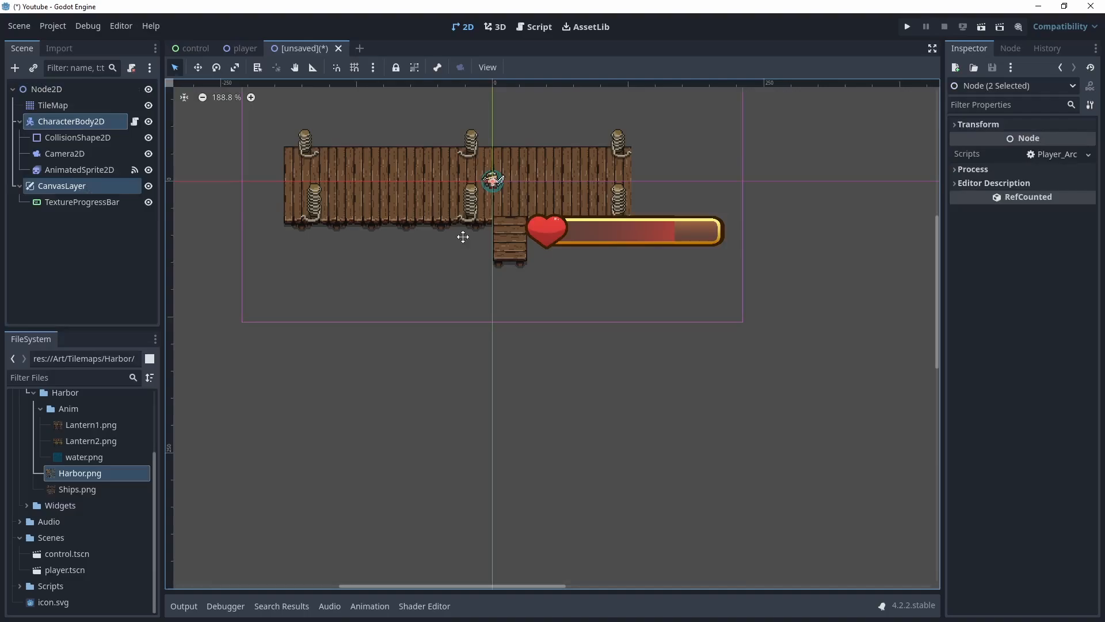
middle_click_drag(463, 237, 481, 292)
Run the current scene, saving it as node_2d.tscn
key("F6")
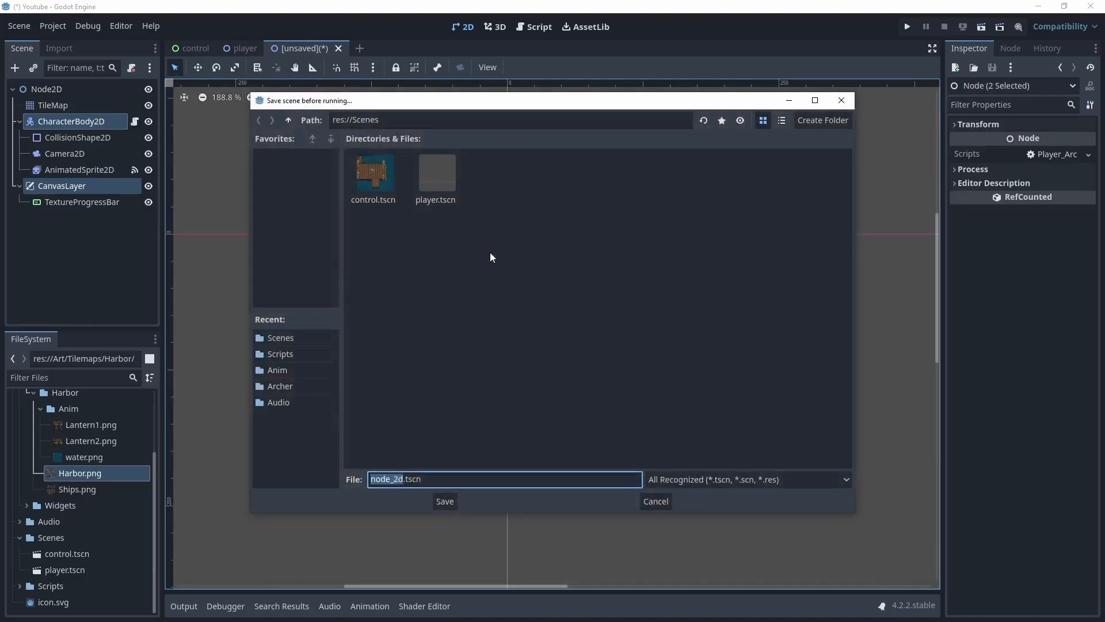
left_click(441, 502)
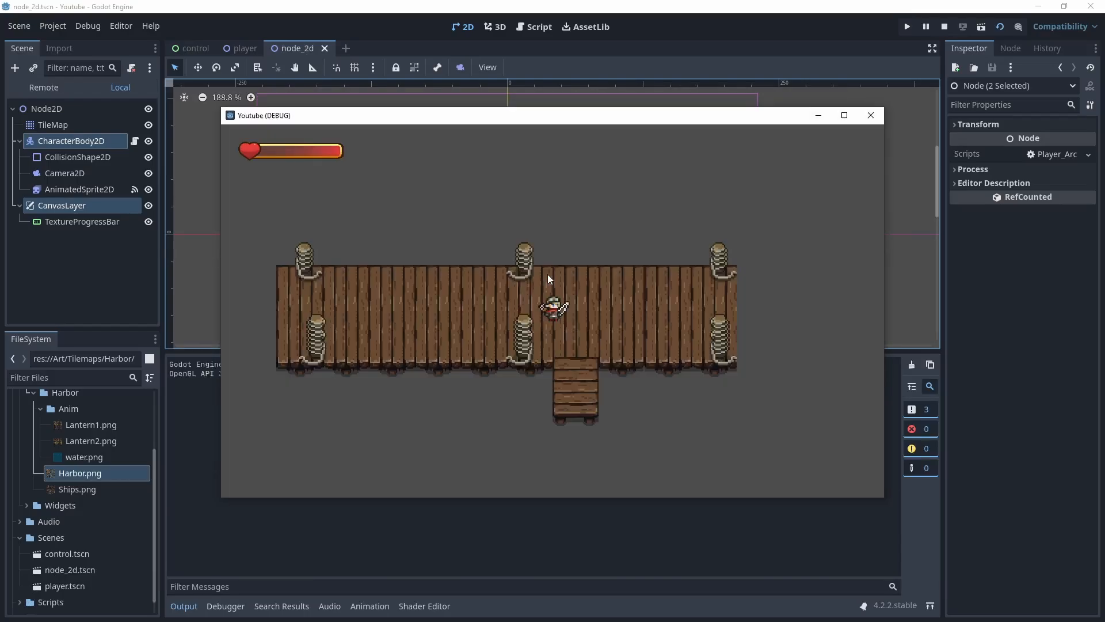
Move the player around the pier in the running game to test it, then close the game window
key("Down")
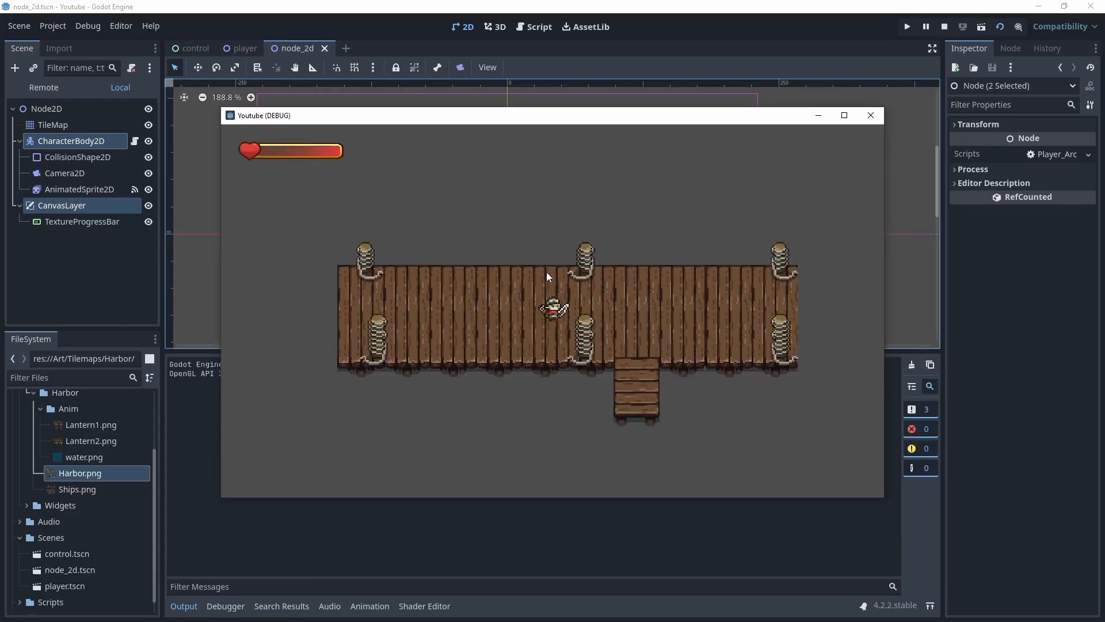
key("Right")
key("Left")
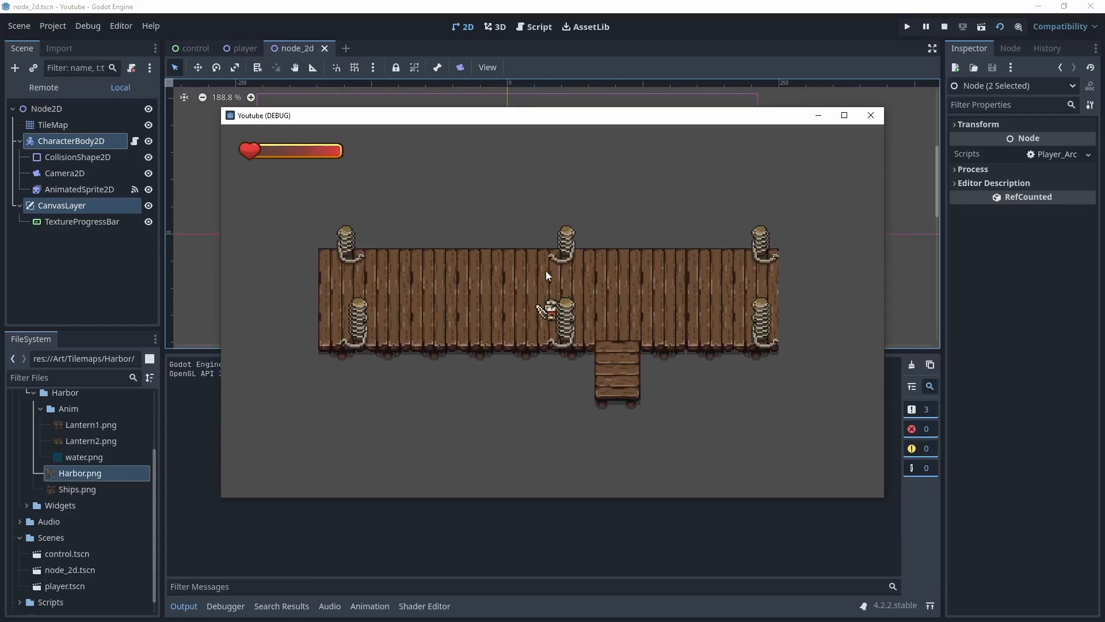
key("Right")
key("Left")
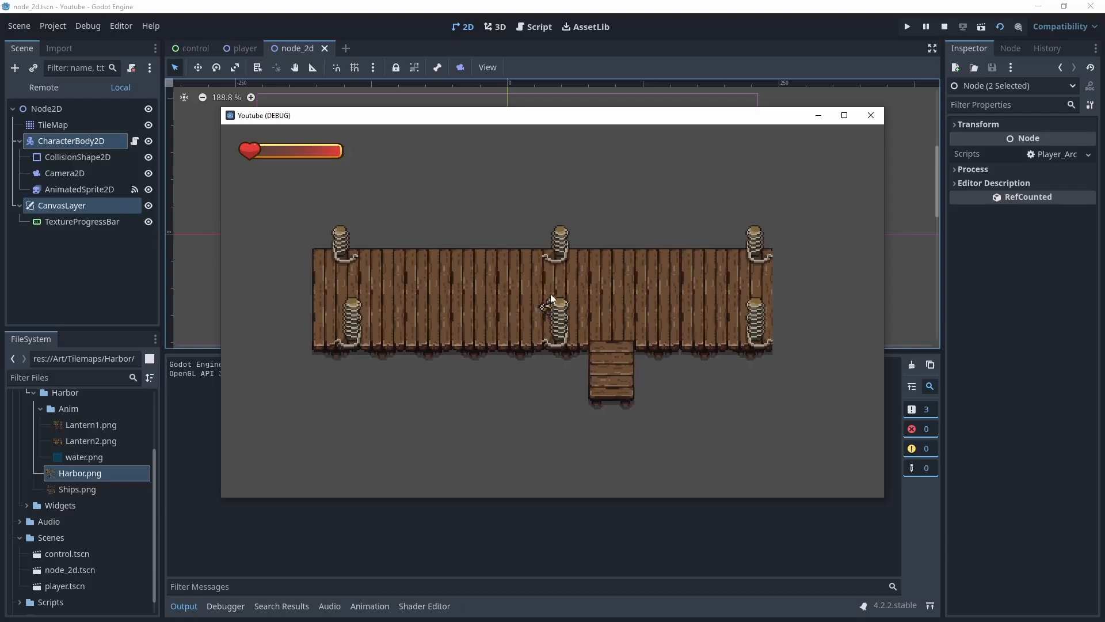
key("Right")
key("Left")
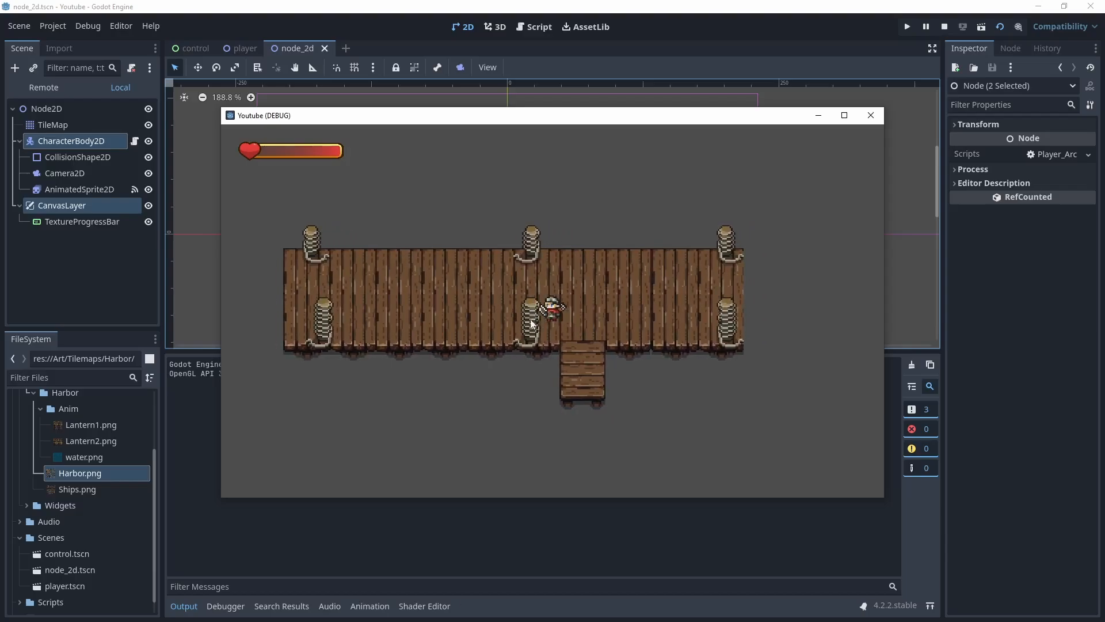
key("Left")
key("Right")
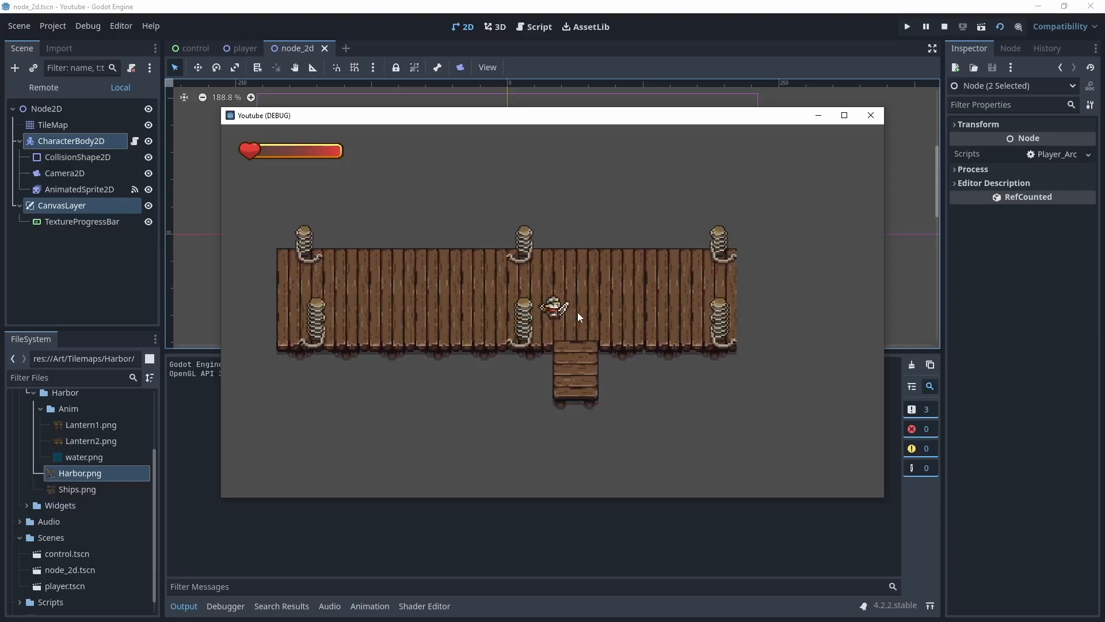
key("Left")
key("Up")
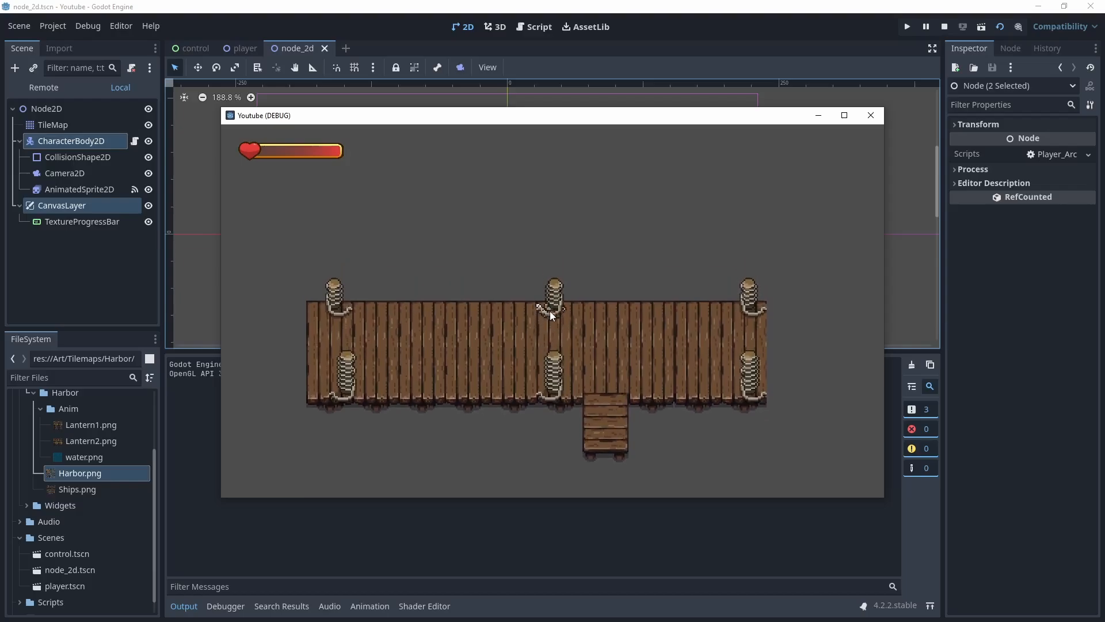
key("Down")
key("Left")
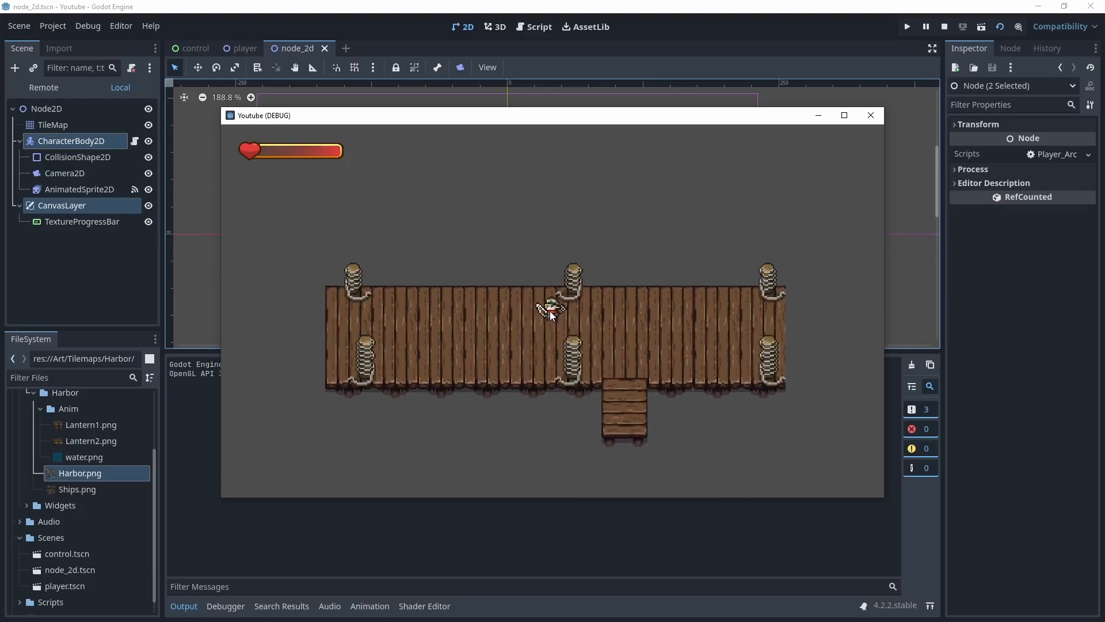
key("Up")
key("Down")
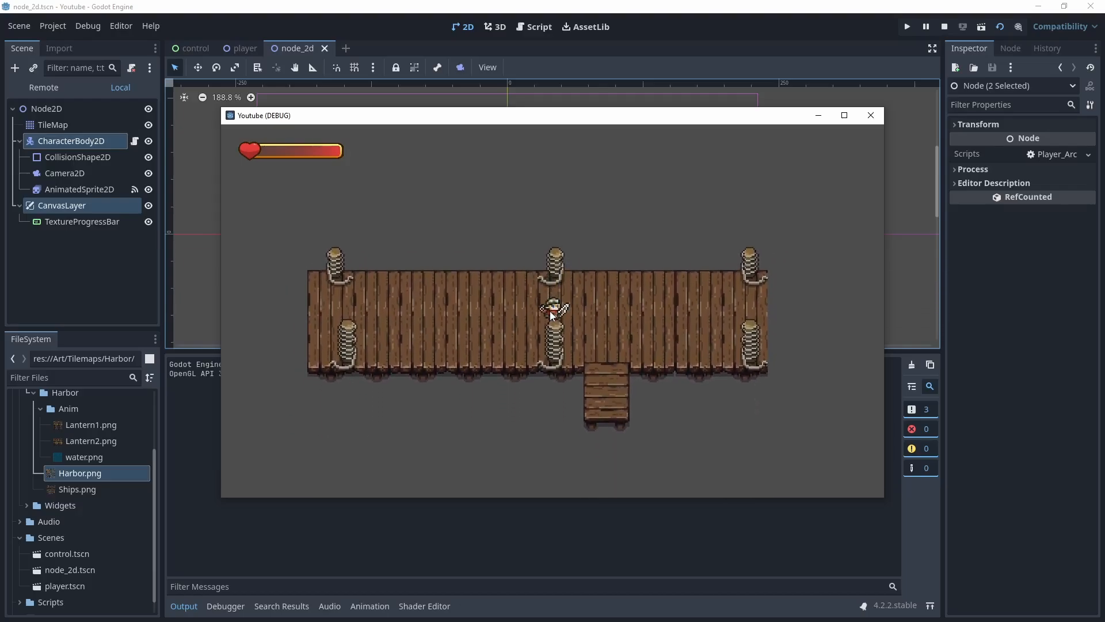
key("Up")
key("Right")
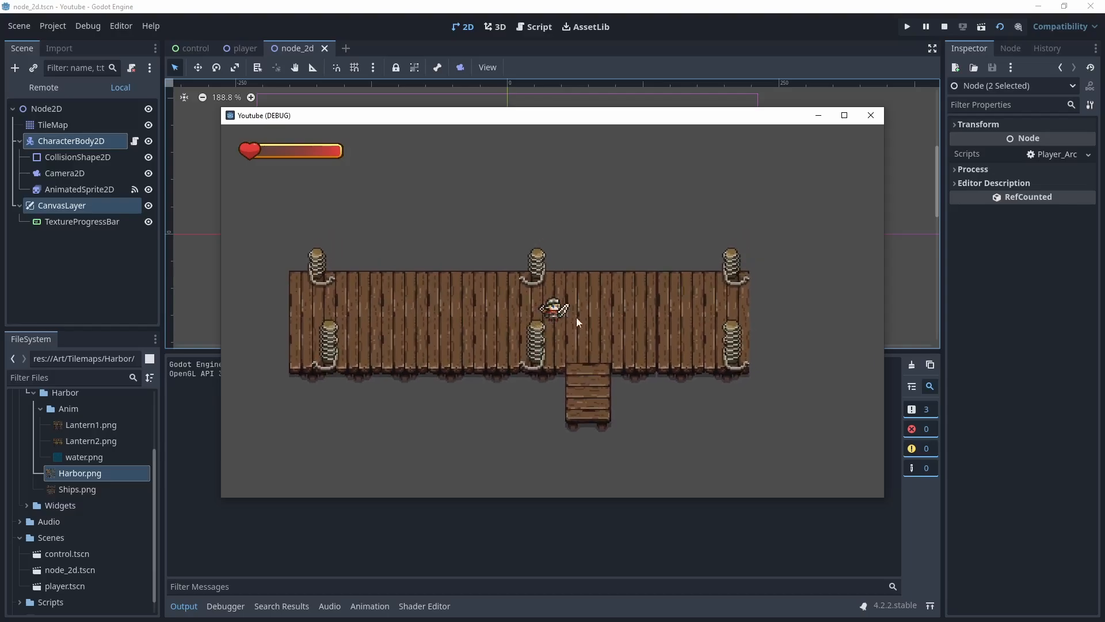
left_click(862, 122)
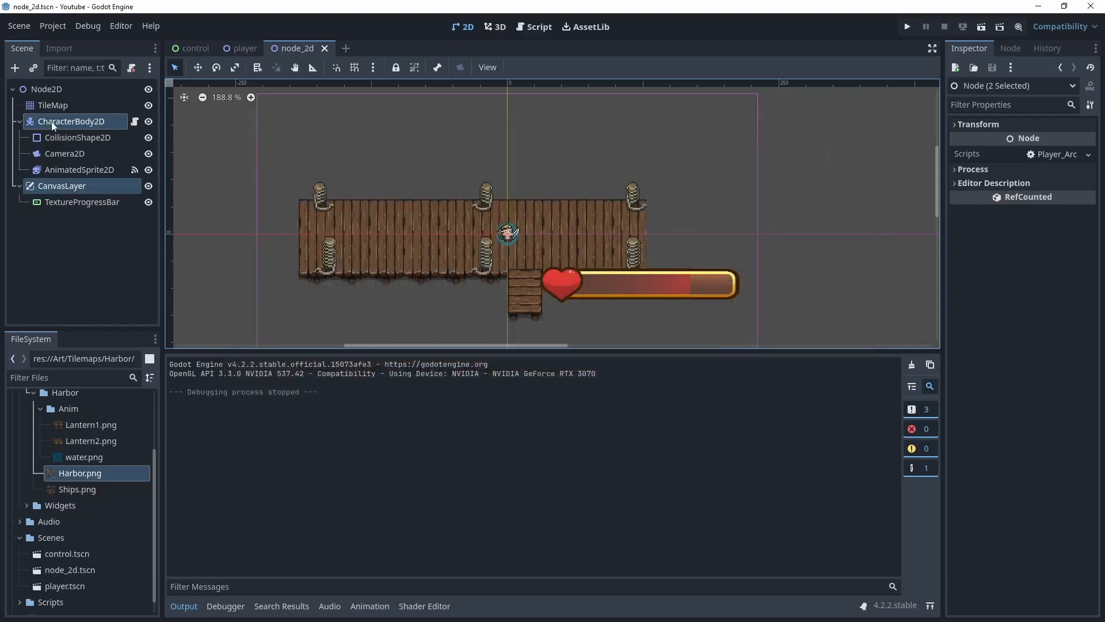
Add a physics layer to the TileMap's tile set
left_click(19, 122)
left_click(19, 137)
left_click(67, 105)
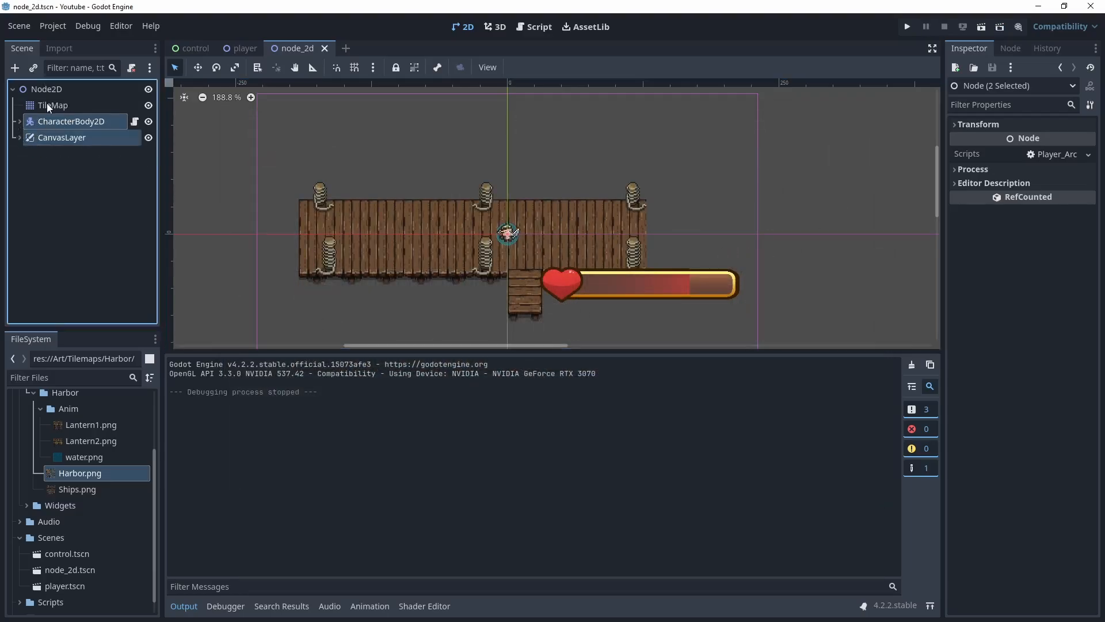
scroll(1040, 241, "up", 6)
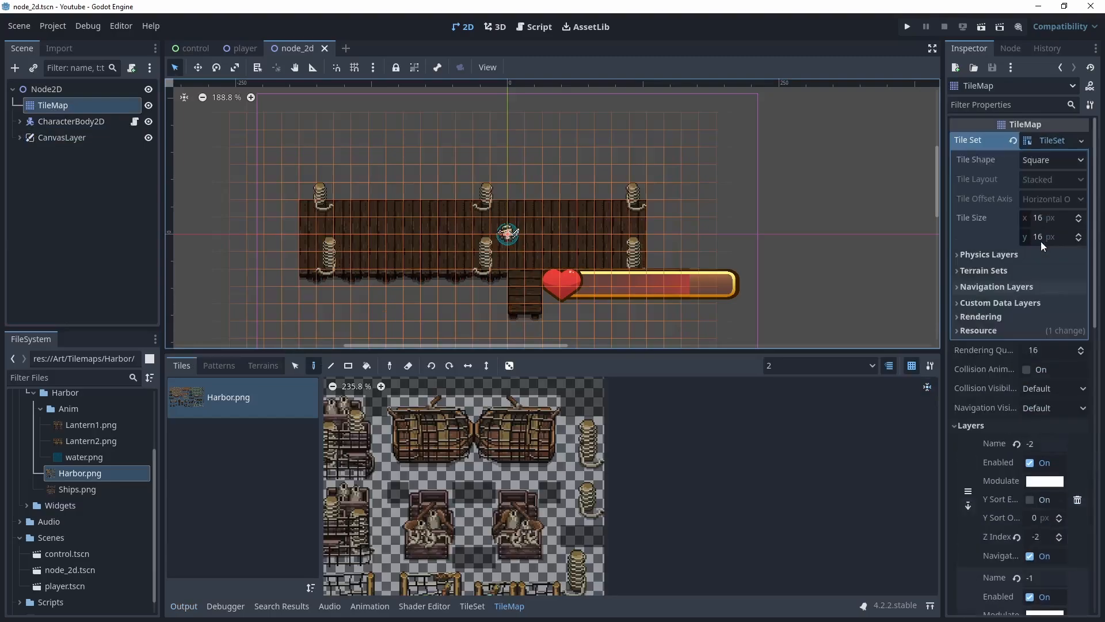
left_click(959, 255)
left_click(1027, 274)
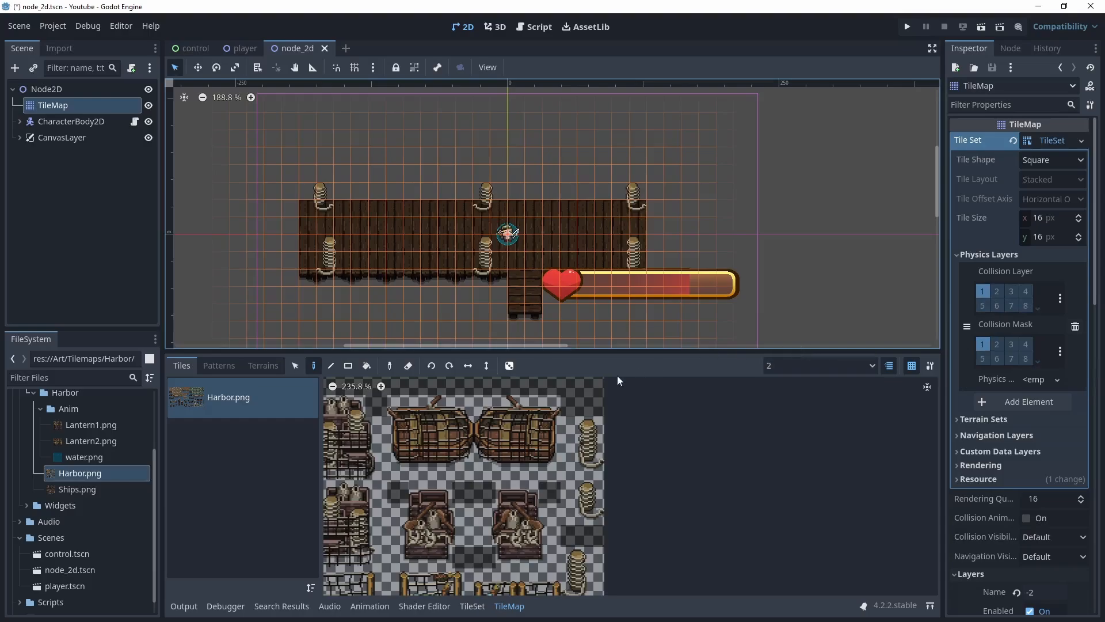
Open the TileSet editor and select the lower bollard tile at atlas coordinates 47, 18
left_click(472, 606)
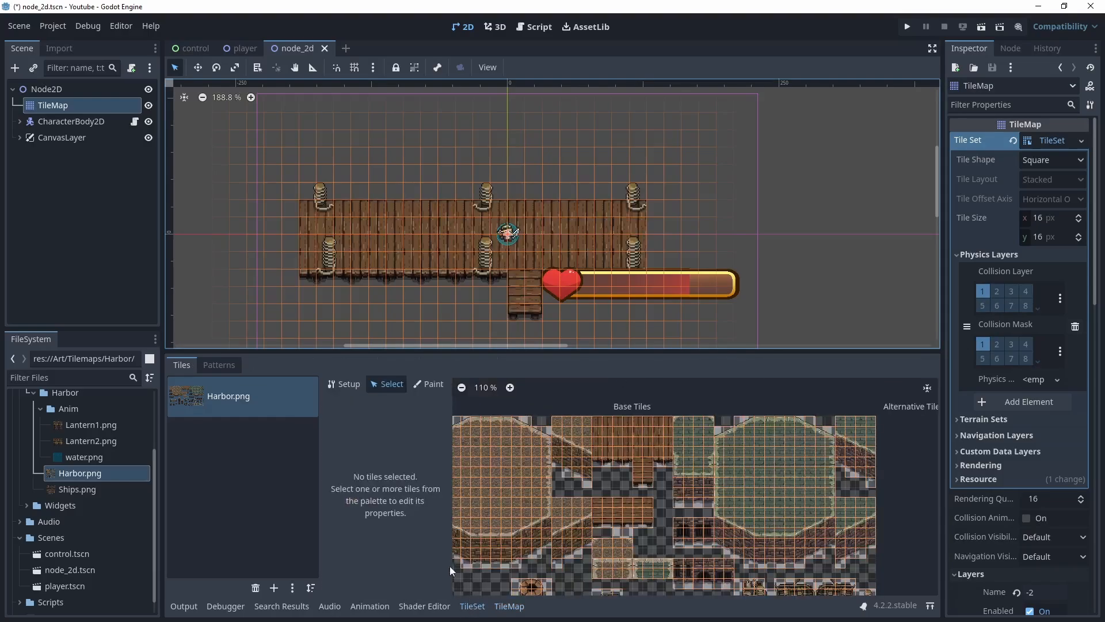
middle_click_drag(685, 534, 485, 497)
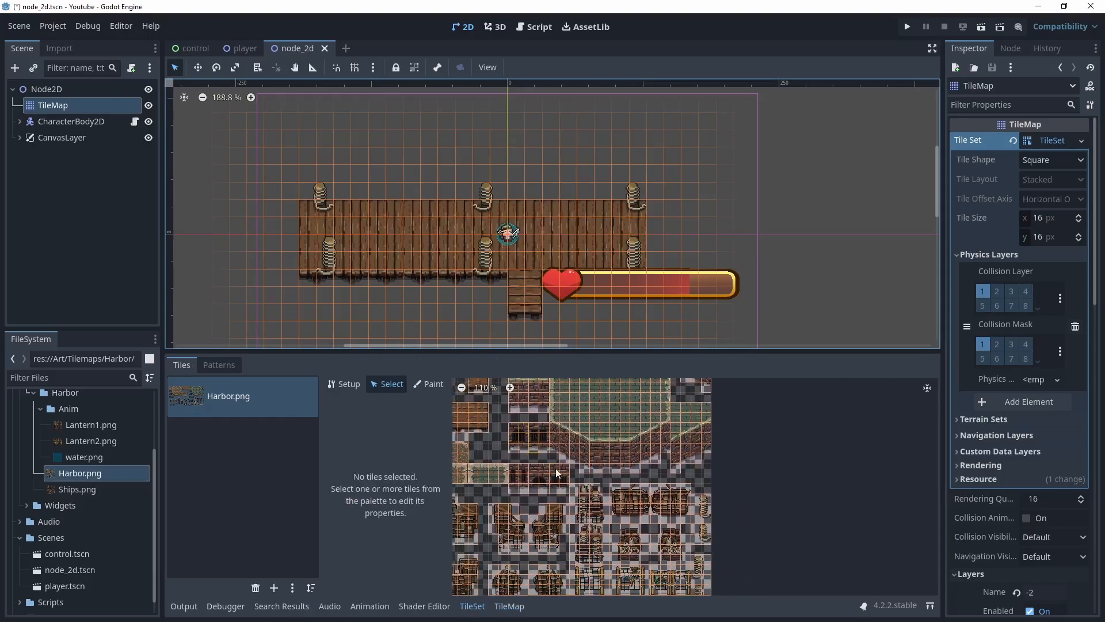
scroll(669, 504, "up", 6)
scroll(688, 488, "up", 3)
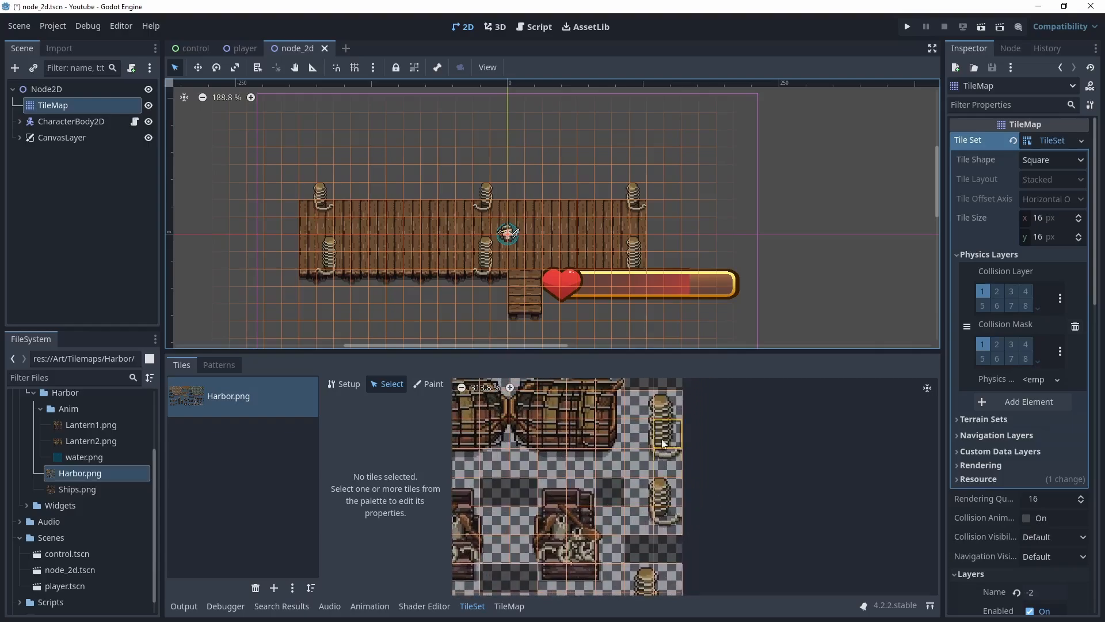
left_click(662, 443)
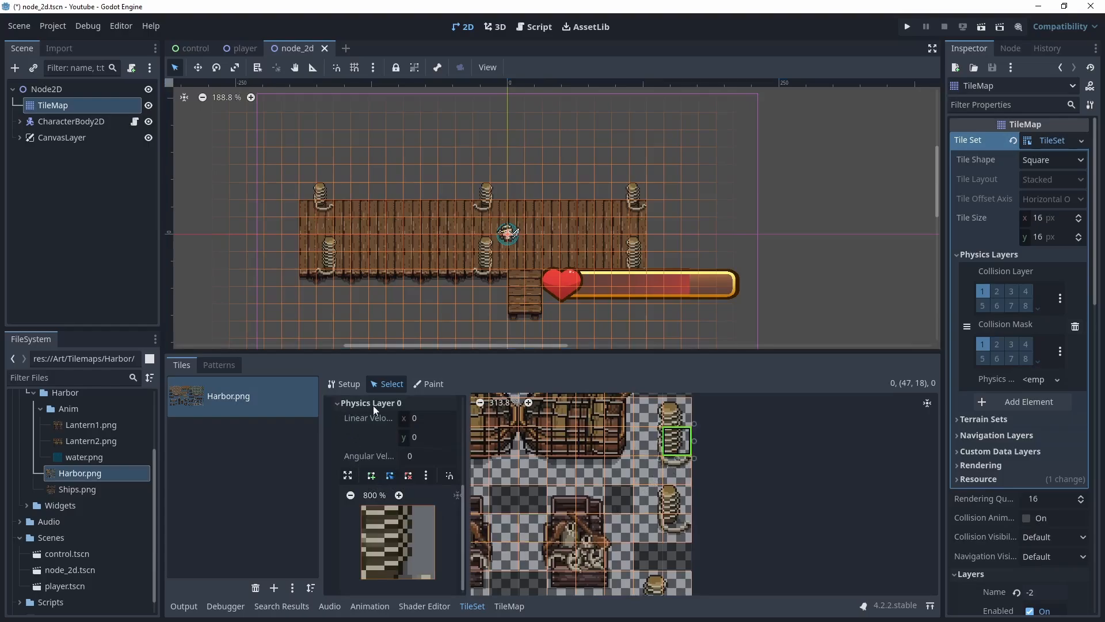
scroll(396, 449, "up", 5)
scroll(394, 477, "down", 4)
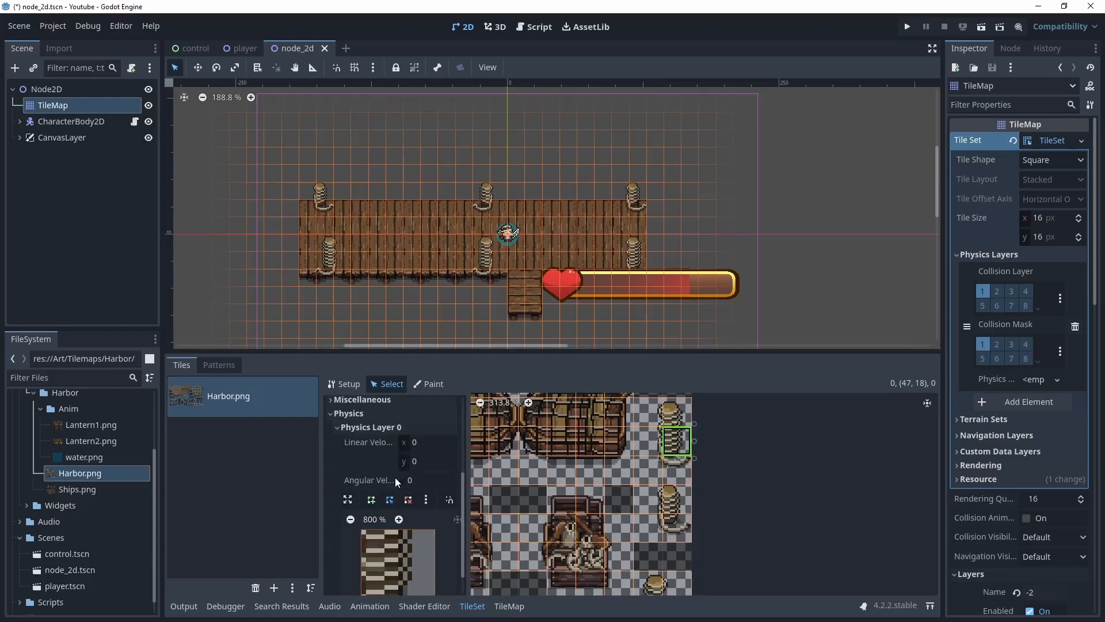
scroll(396, 486, "down", 1)
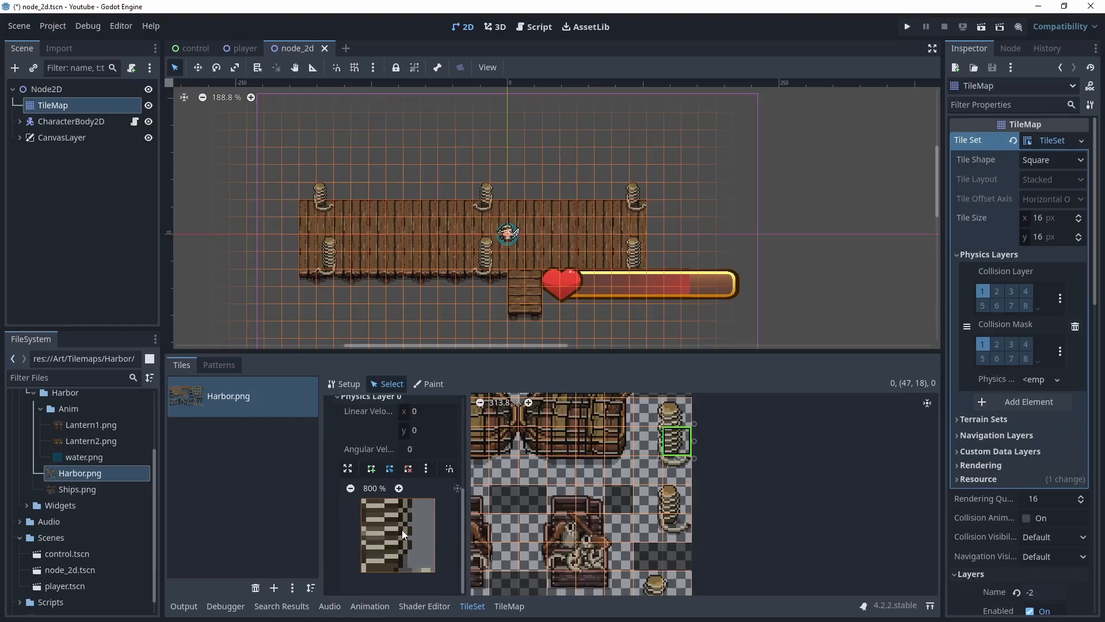
left_click(426, 469)
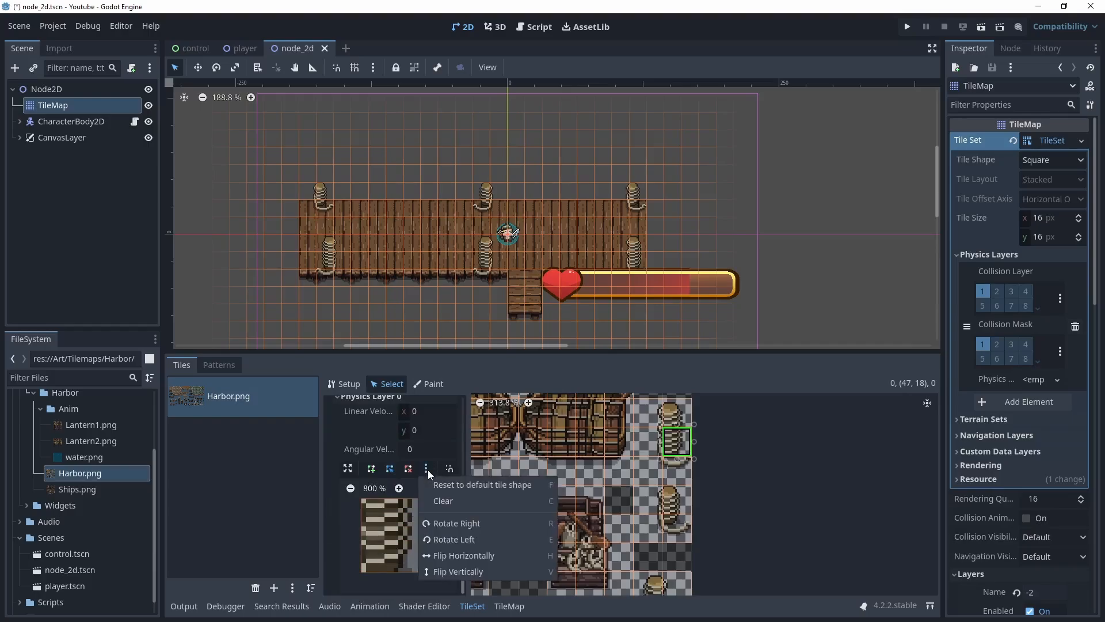
left_click(489, 484)
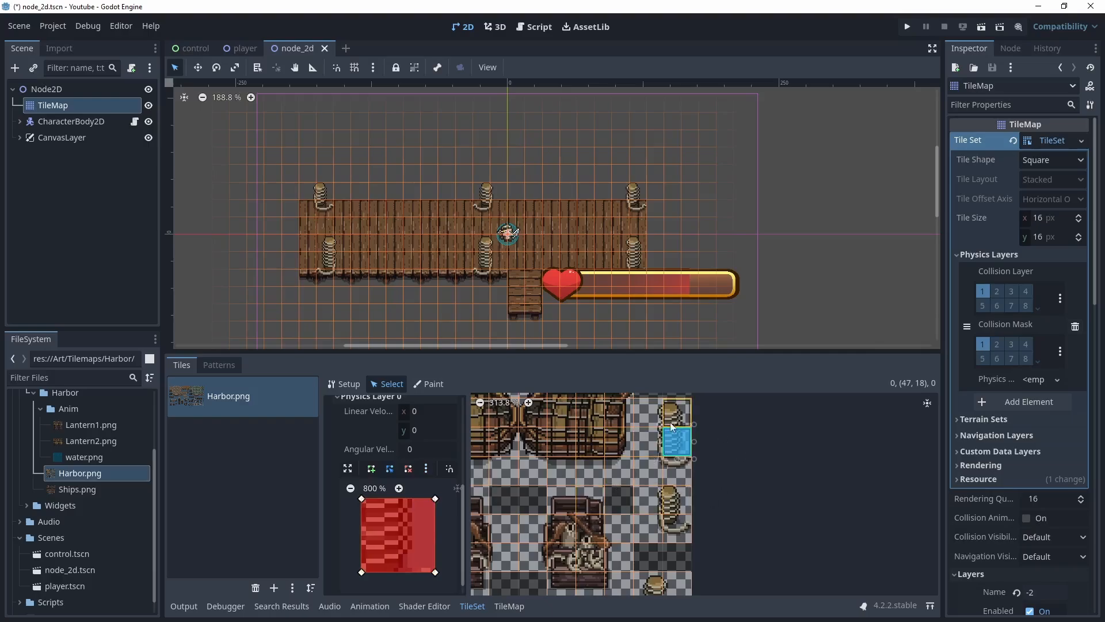
left_click(427, 468)
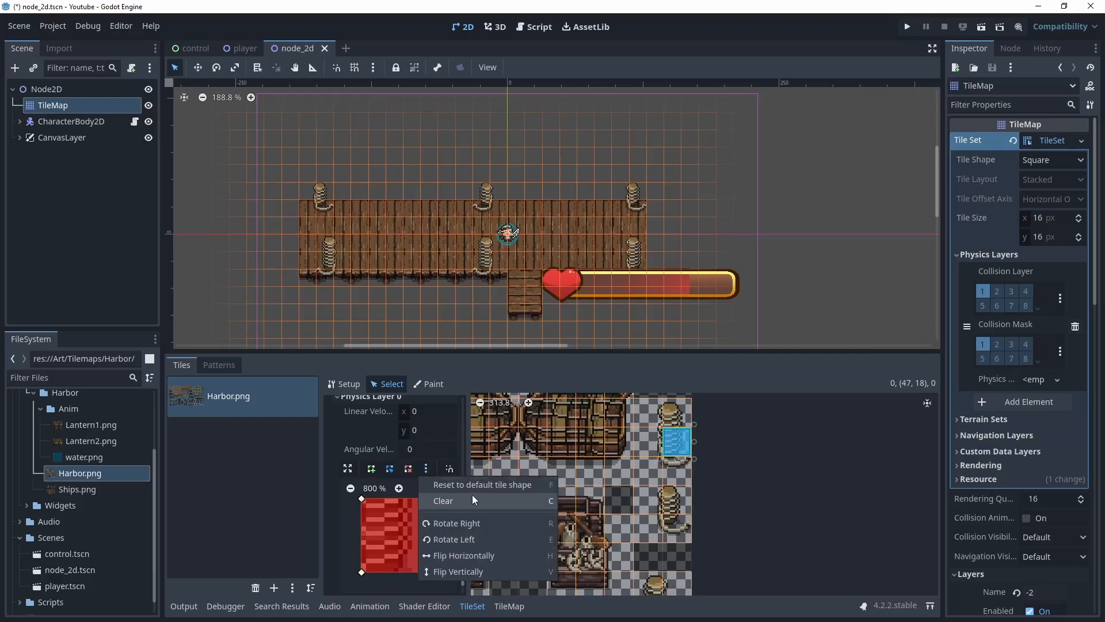
left_click(450, 499)
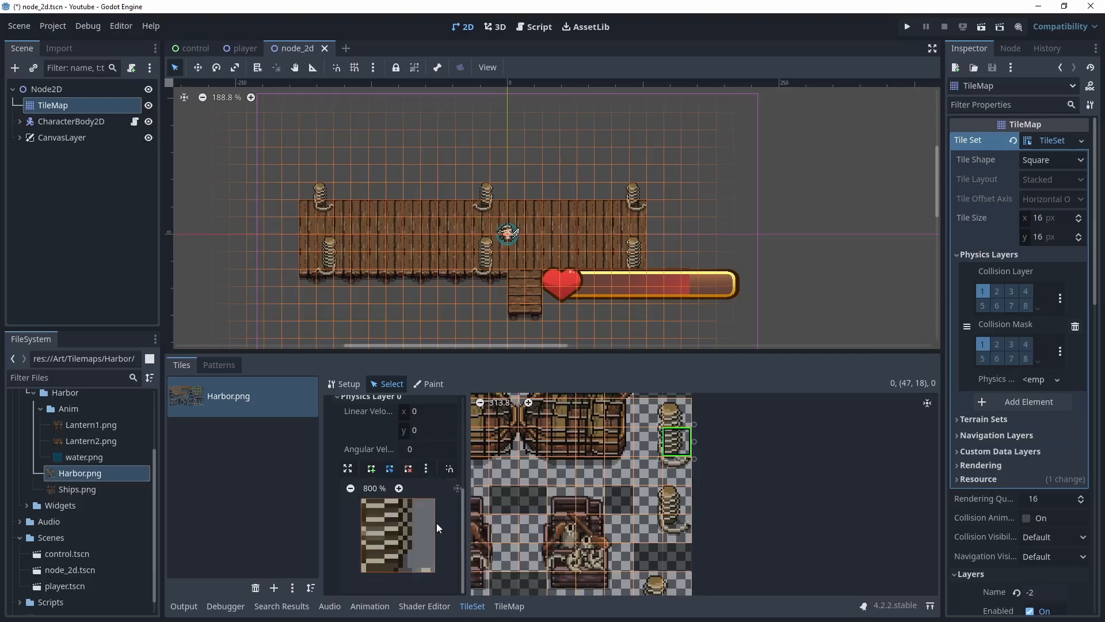
Draw a collision polygon covering the lower part of the selected bollard tile
left_click(372, 470)
left_click(360, 529)
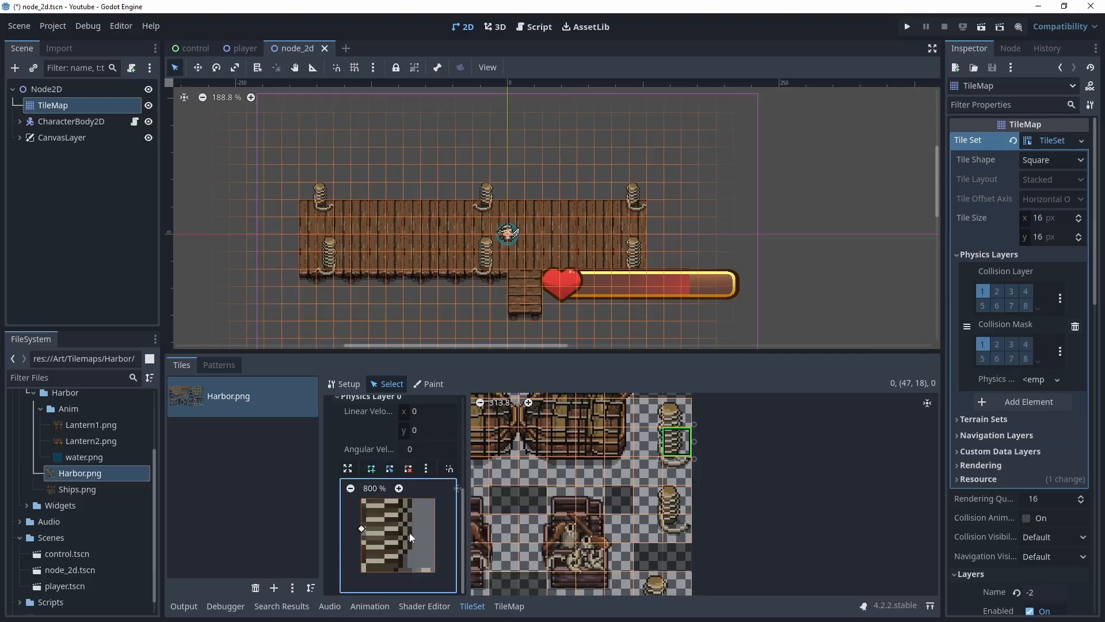
left_click(401, 572)
left_click(361, 529)
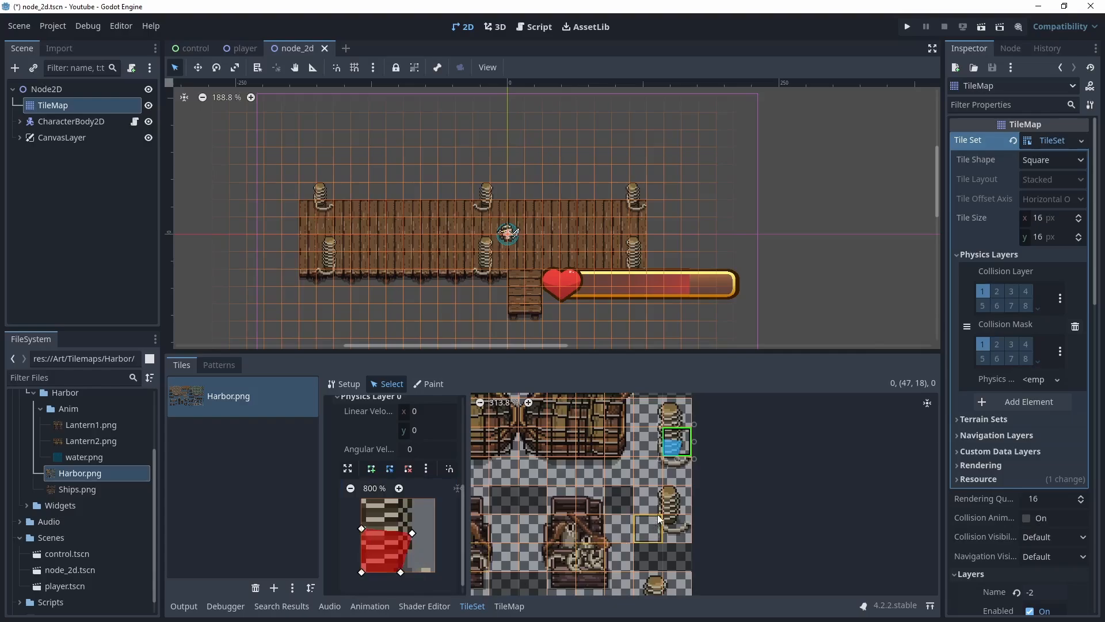
Select the bollard base tile at 47, 21 and draw a collision polygon over its upper part
left_click(676, 528)
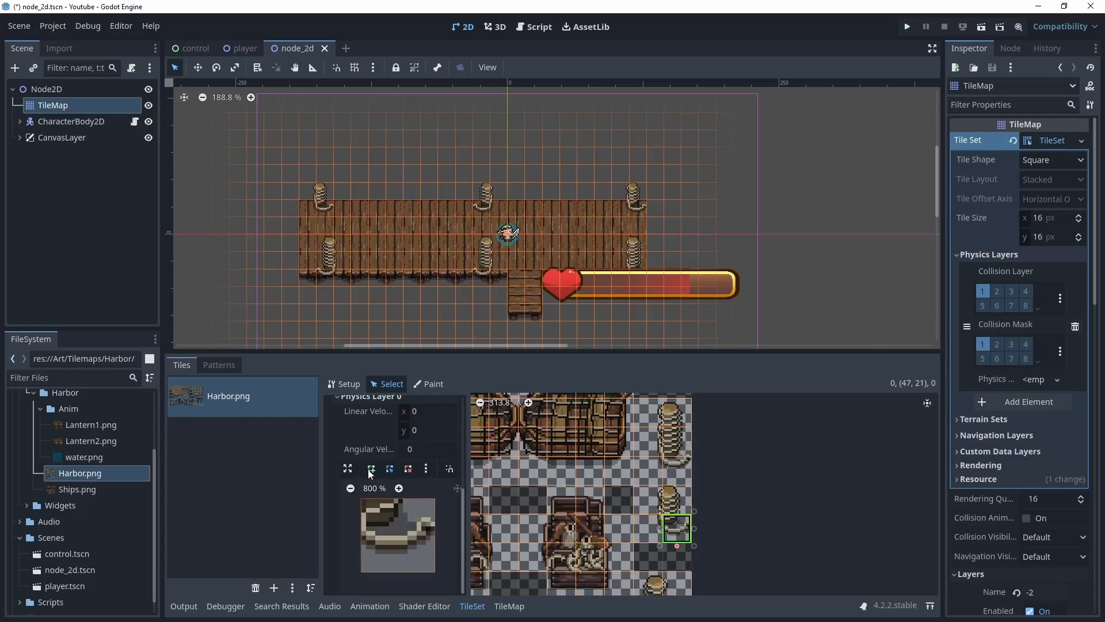
left_click(371, 470)
left_click(361, 498)
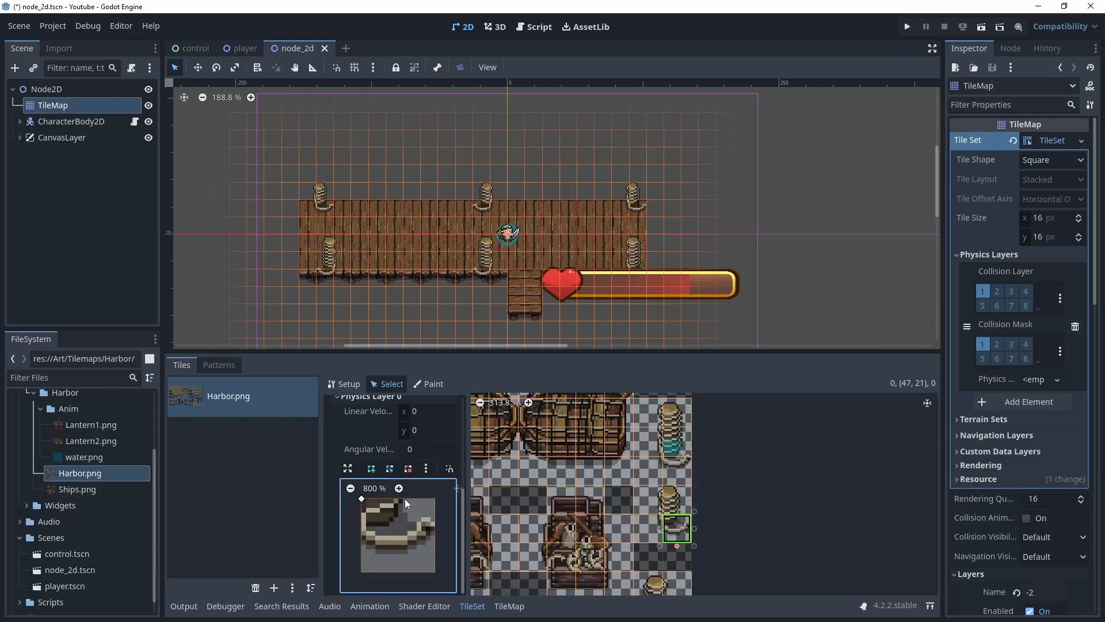
left_click(361, 522)
left_click(362, 498)
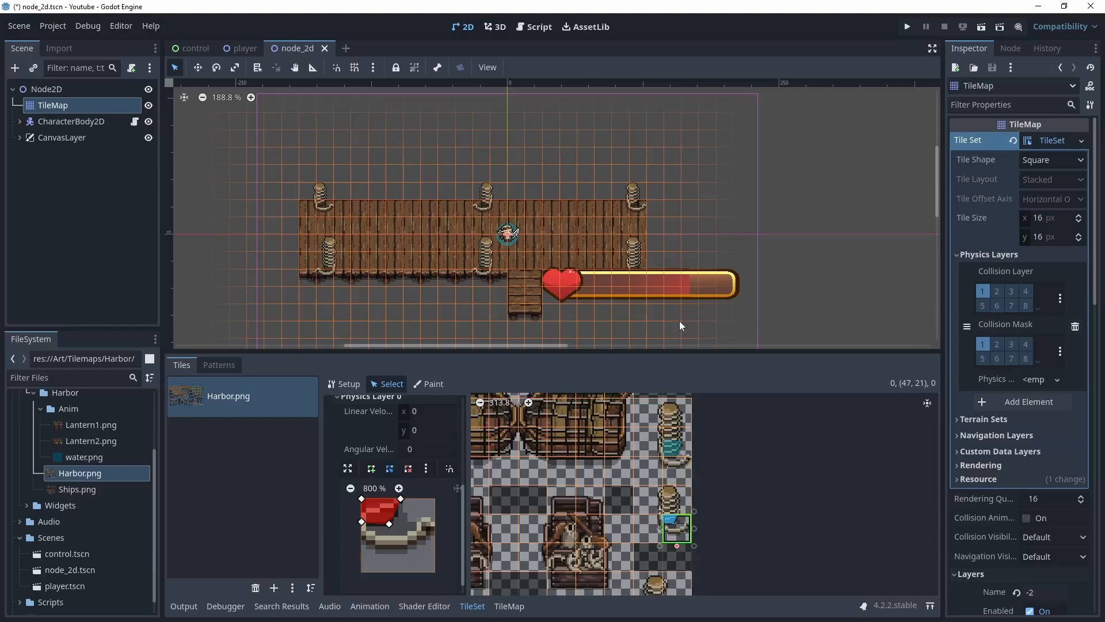
Save and run the scene, walking the player around the pier to test collisions with the bollards
key("ctrl+s")
key("F6")
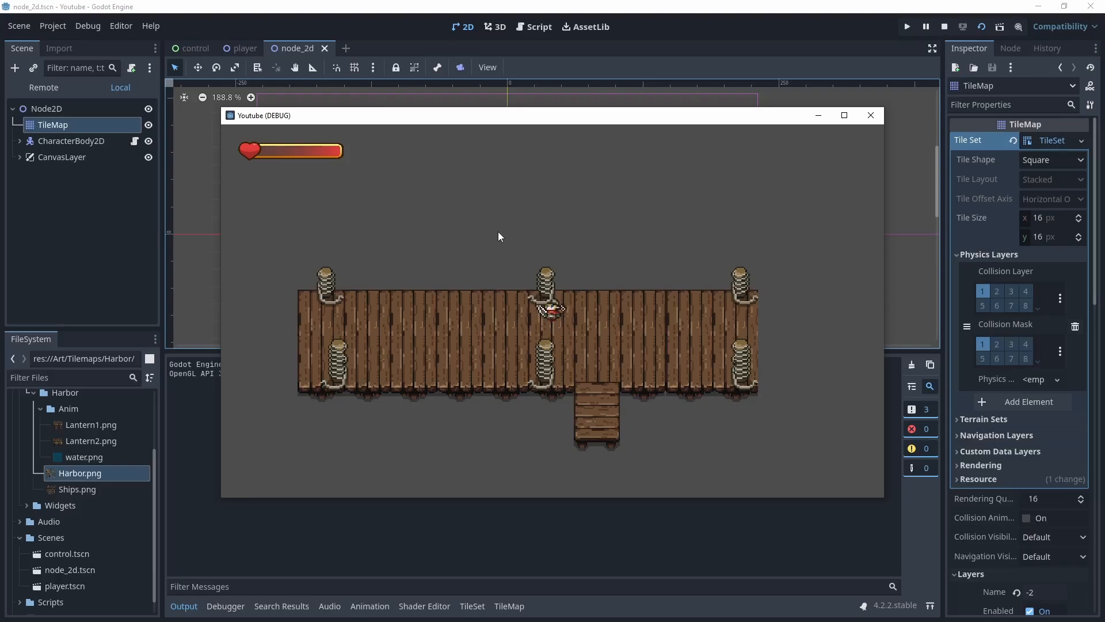
key("Down")
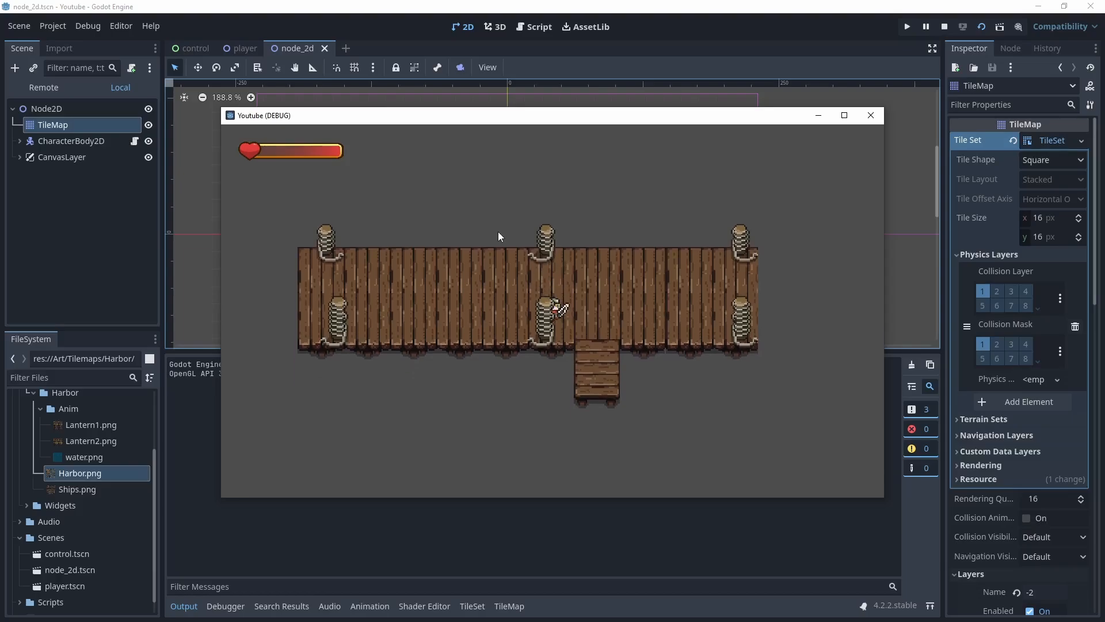
key("Left")
key("Right")
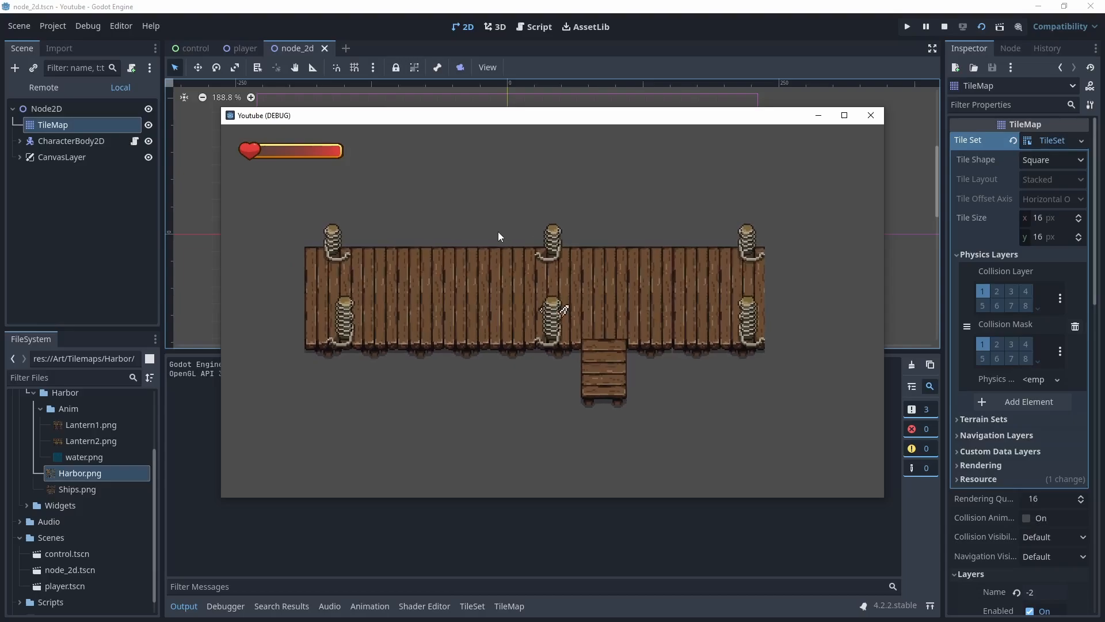
key("Right")
key("Up")
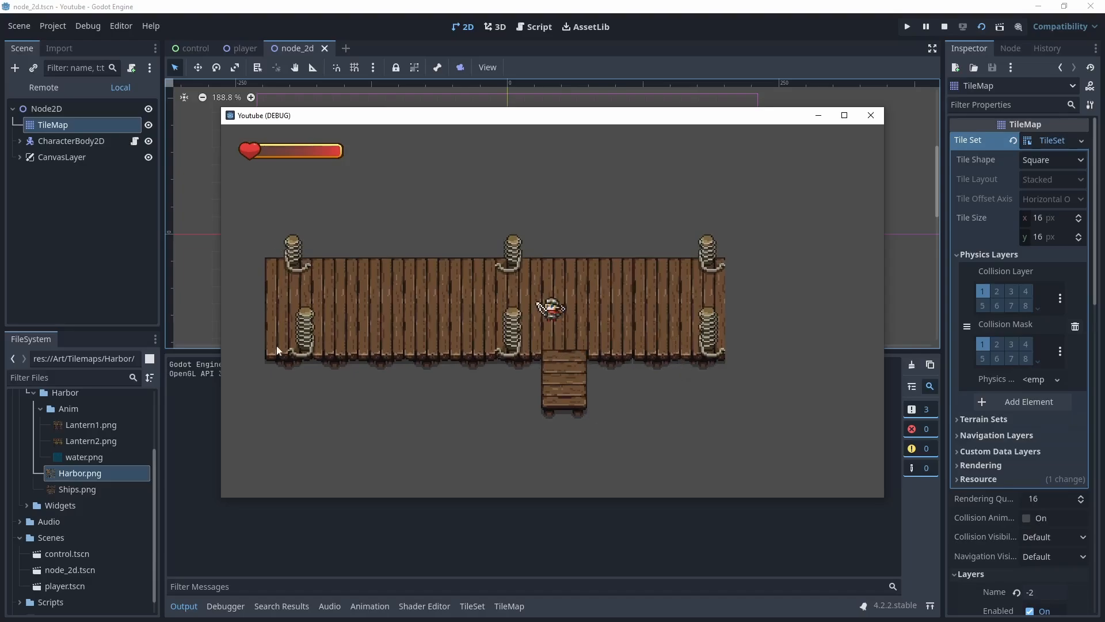
key("Right")
key("s")
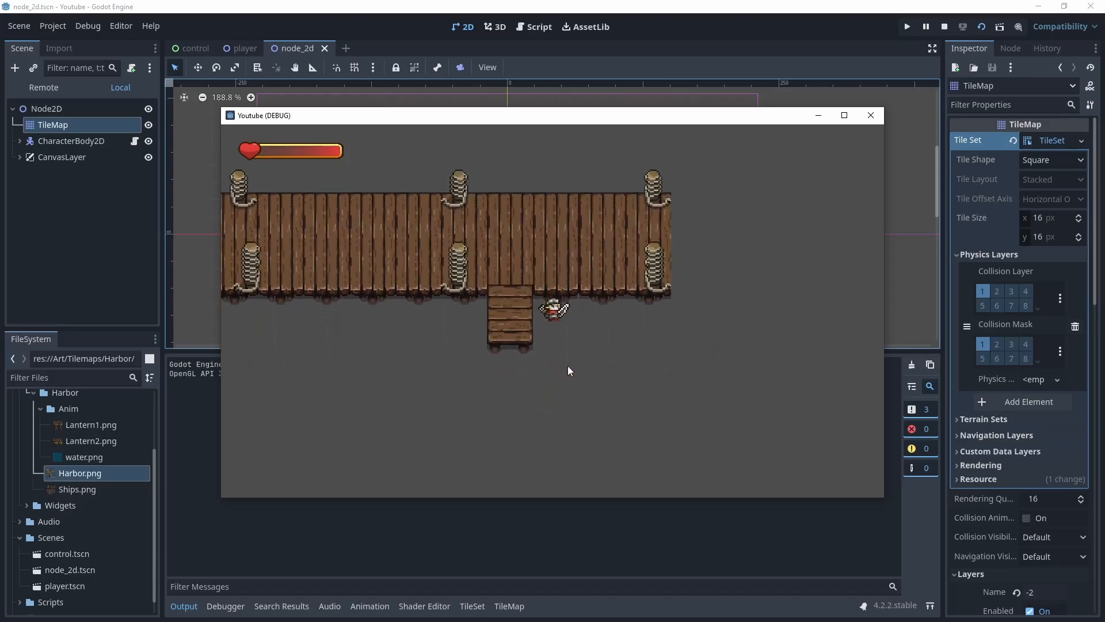
key("w")
key("a")
key("w")
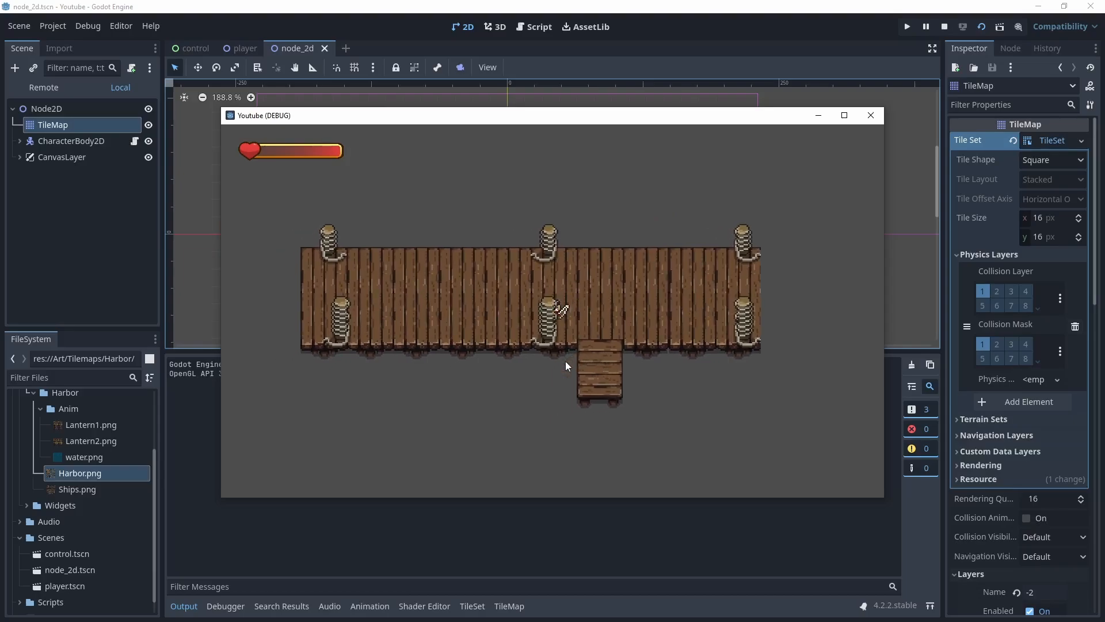
key("d")
key("a")
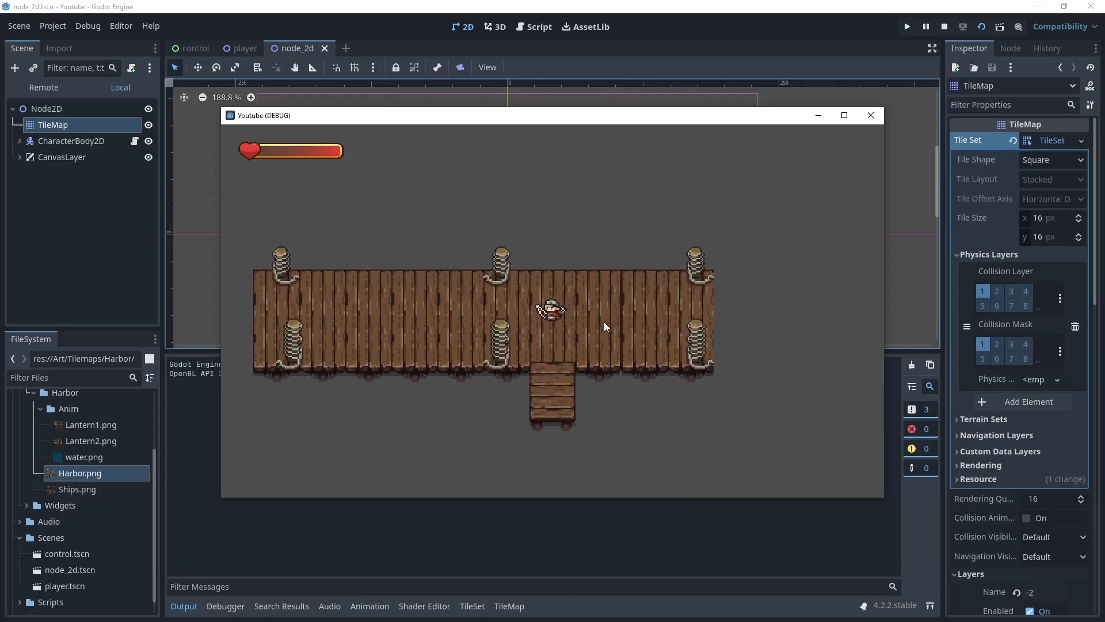
Close the running game, open the TileMap editor and try deleting the bollard base tile at the top-right bollard
key("w")
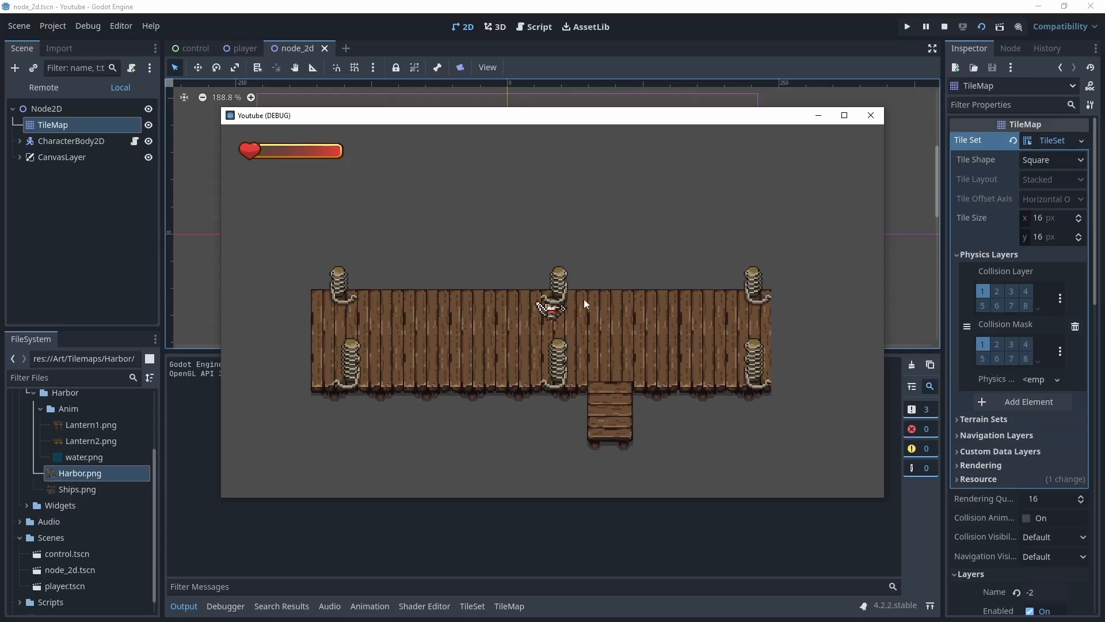
left_click(870, 115)
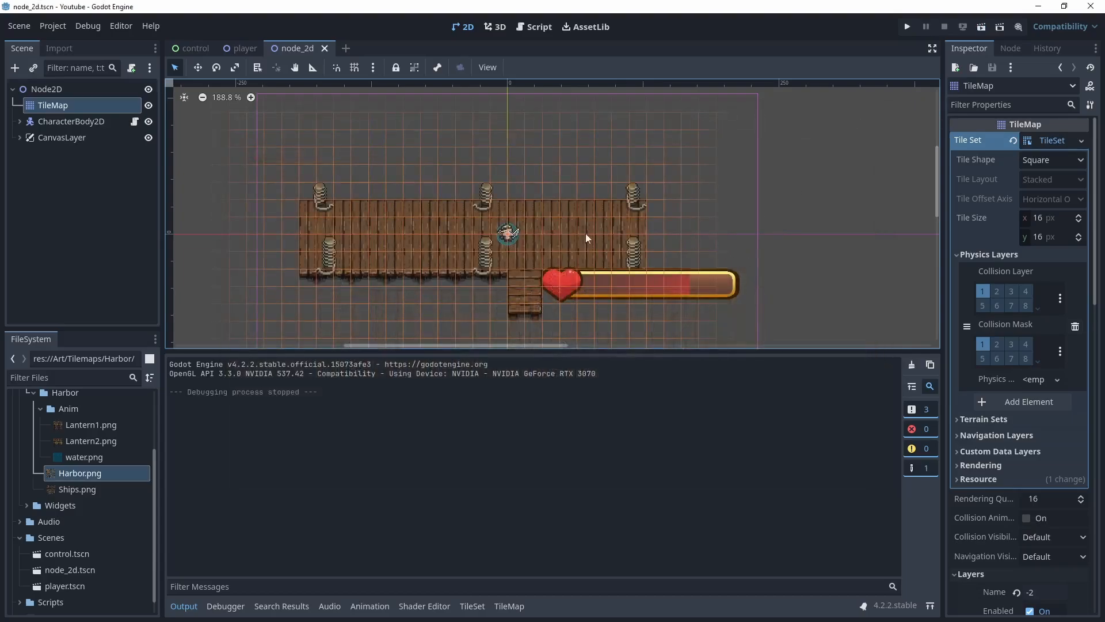
left_click(508, 606)
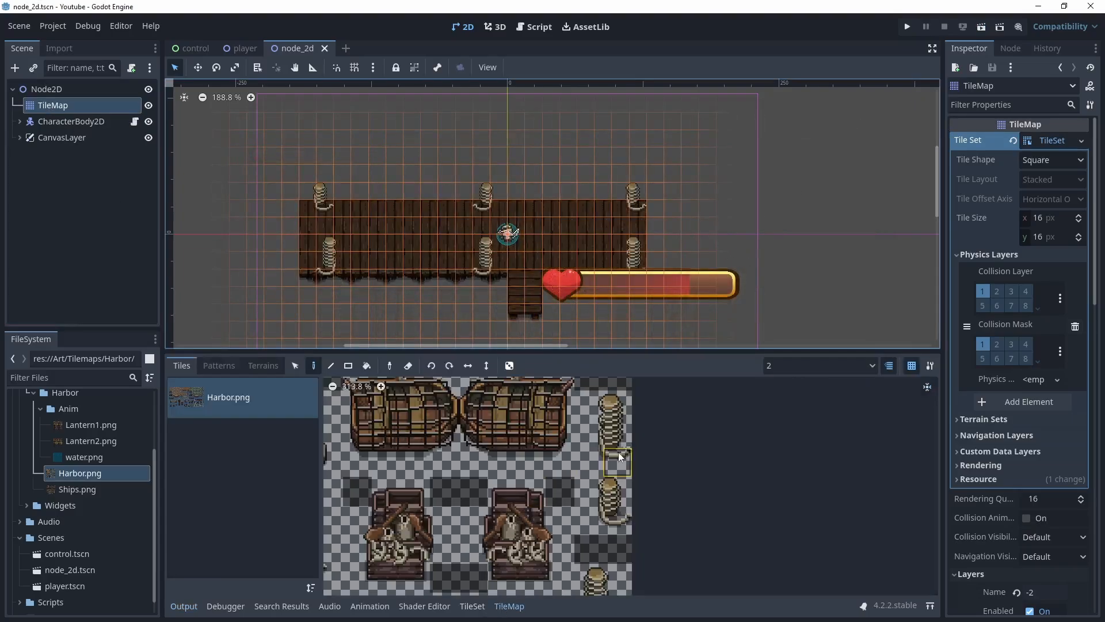
left_click(618, 524)
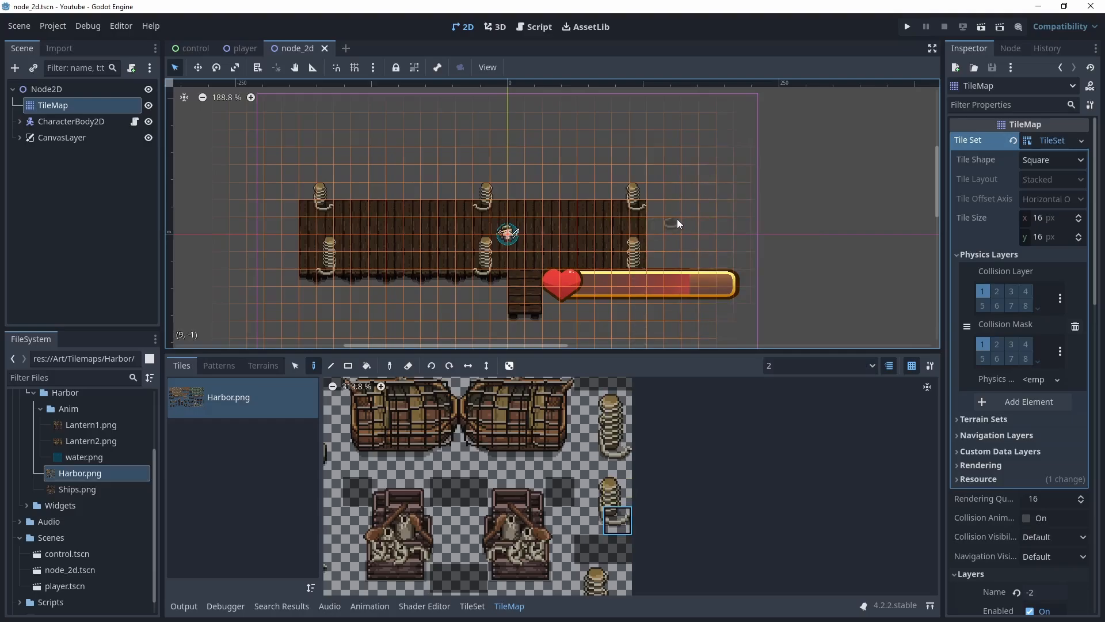
left_click(295, 366)
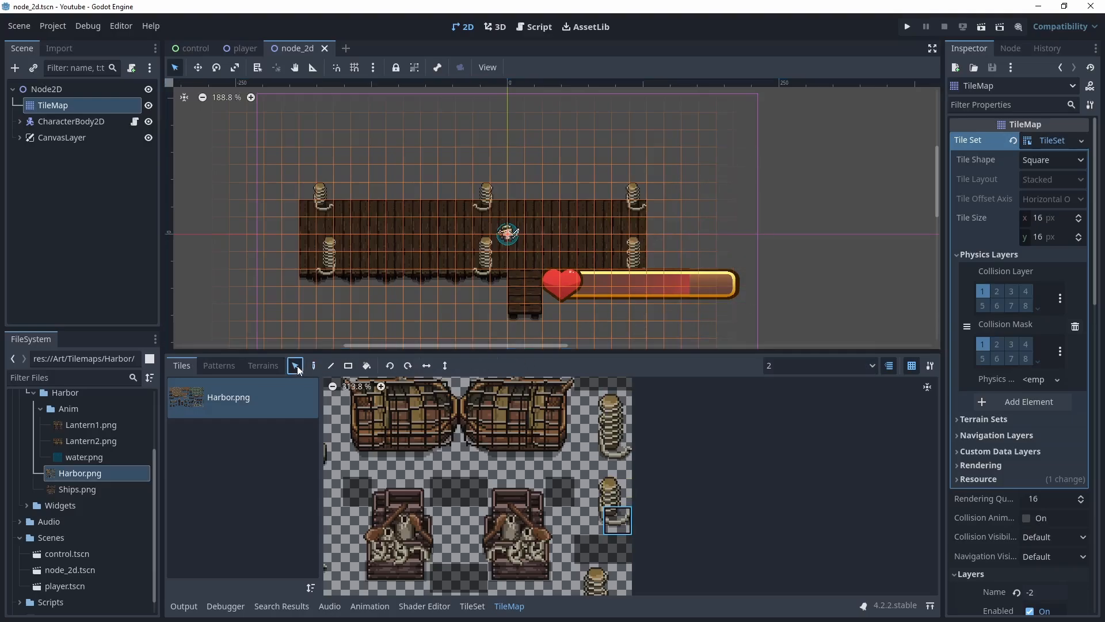
scroll(527, 288, "up", 4)
scroll(526, 287, "up", 1)
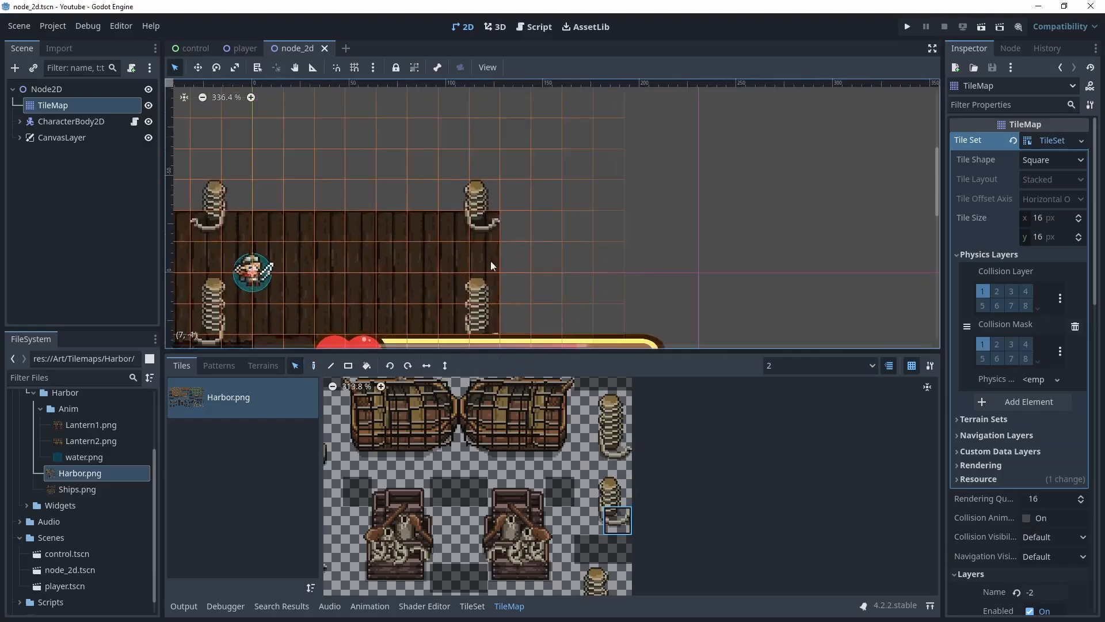
left_click(485, 229)
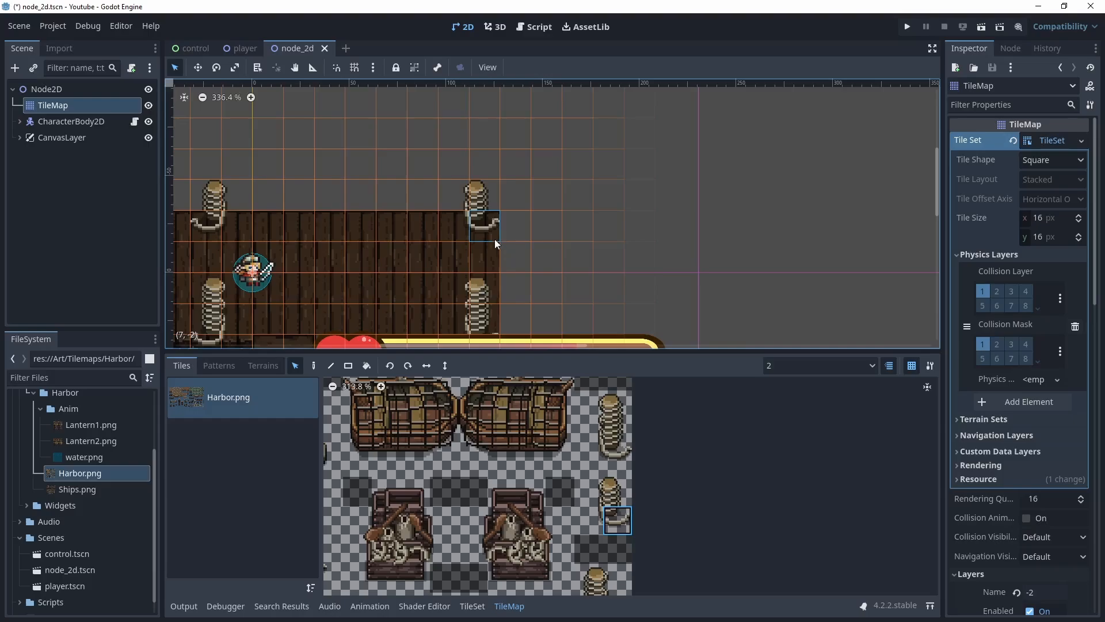
key("Delete")
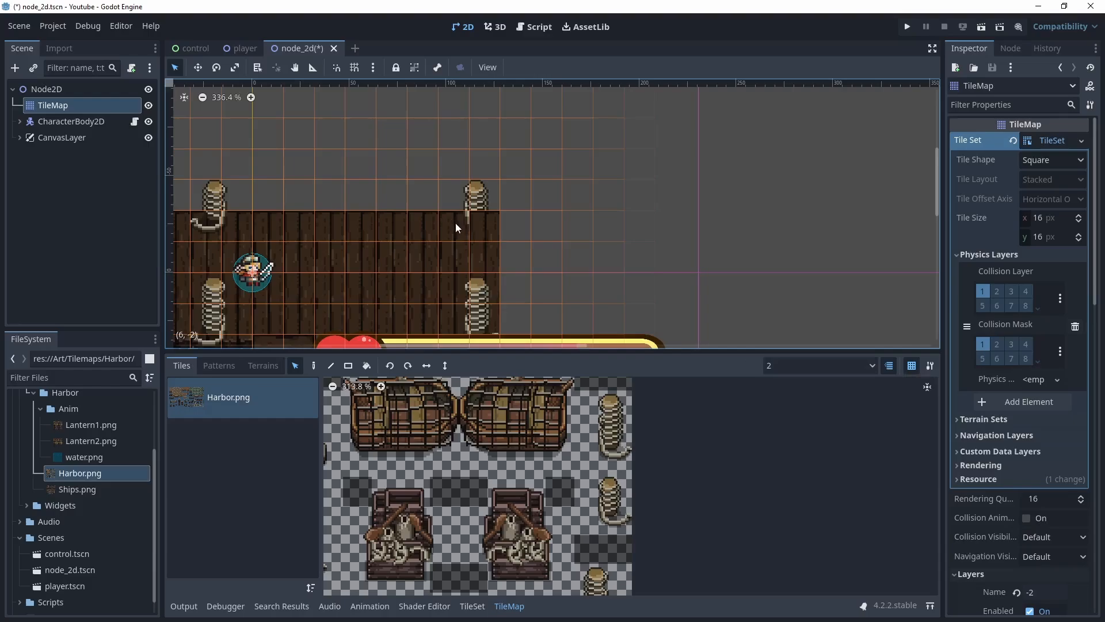
Undo and retry deleting the top-right bollard base tile, switching the TileMap editing layer to 0
key("ctrl+z")
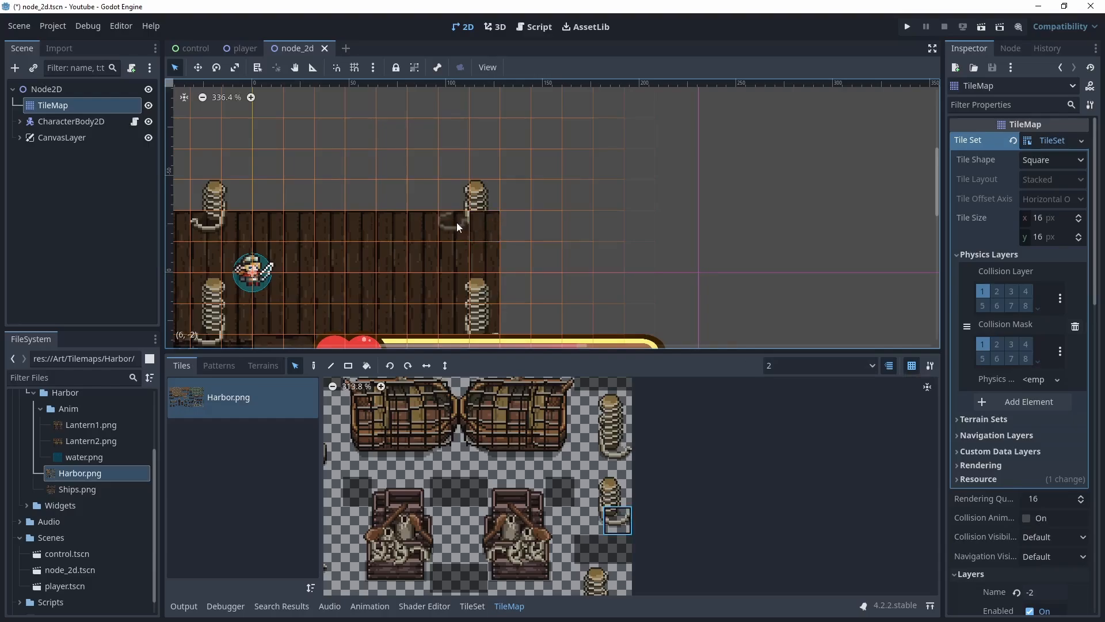
left_click_drag(457, 222, 459, 223)
key("ctrl+z")
left_click(461, 223)
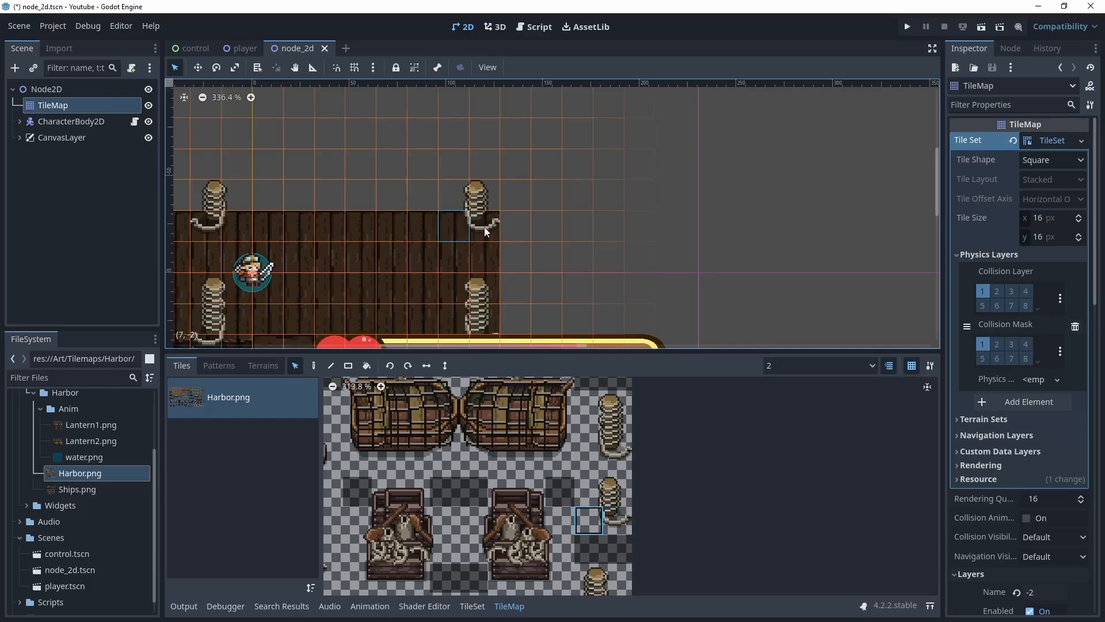
left_click(484, 227, "shift")
key("Delete")
left_click(868, 366)
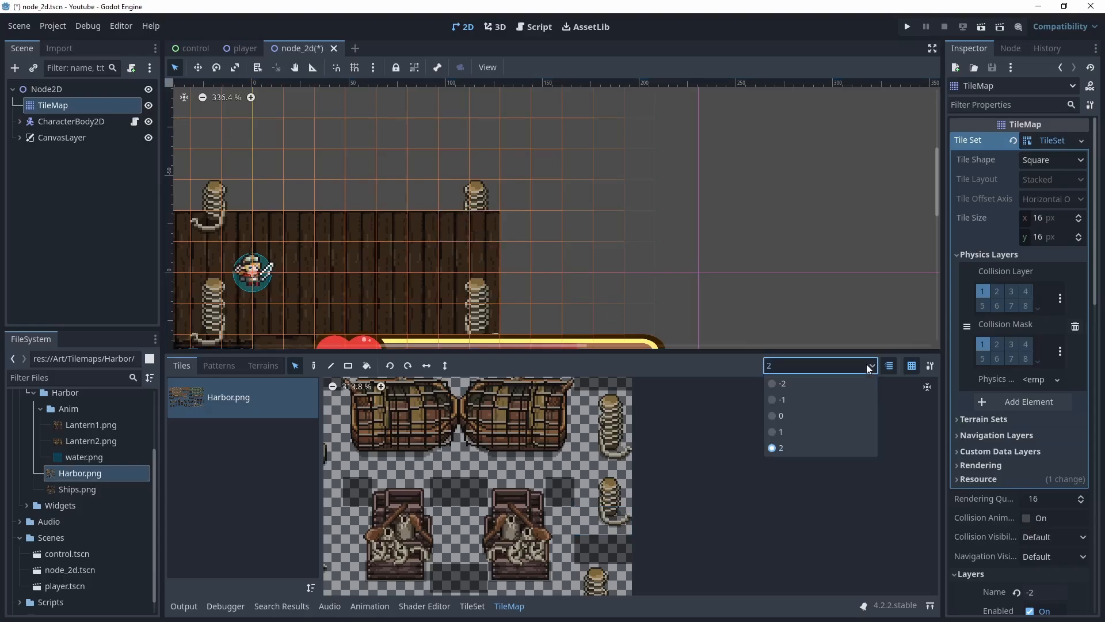
left_click(779, 412)
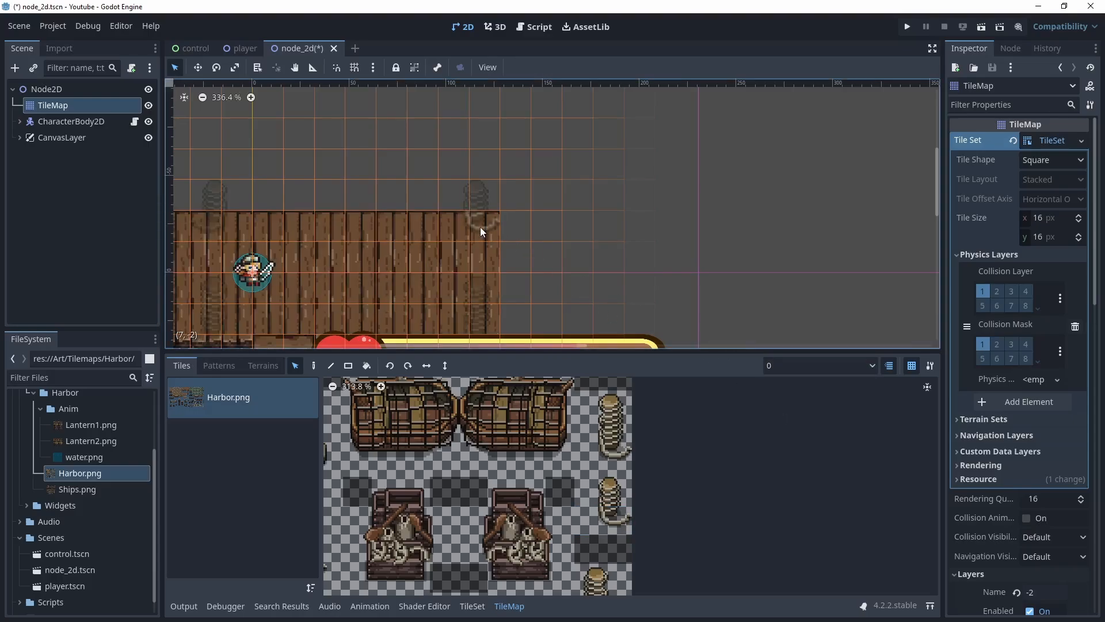
key("Delete")
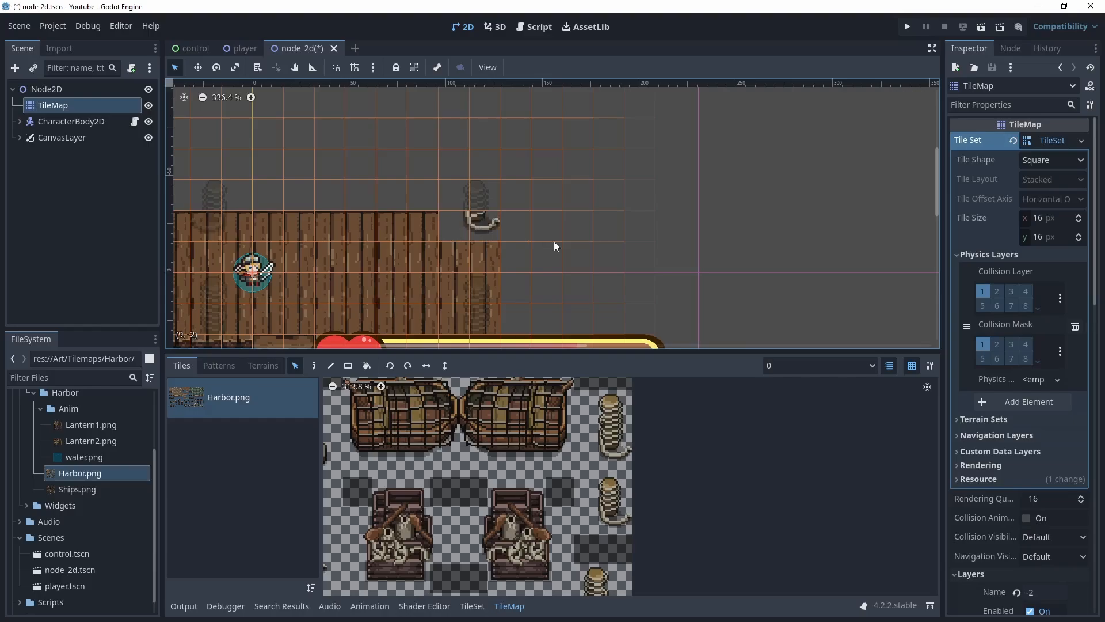
key("ctrl+z")
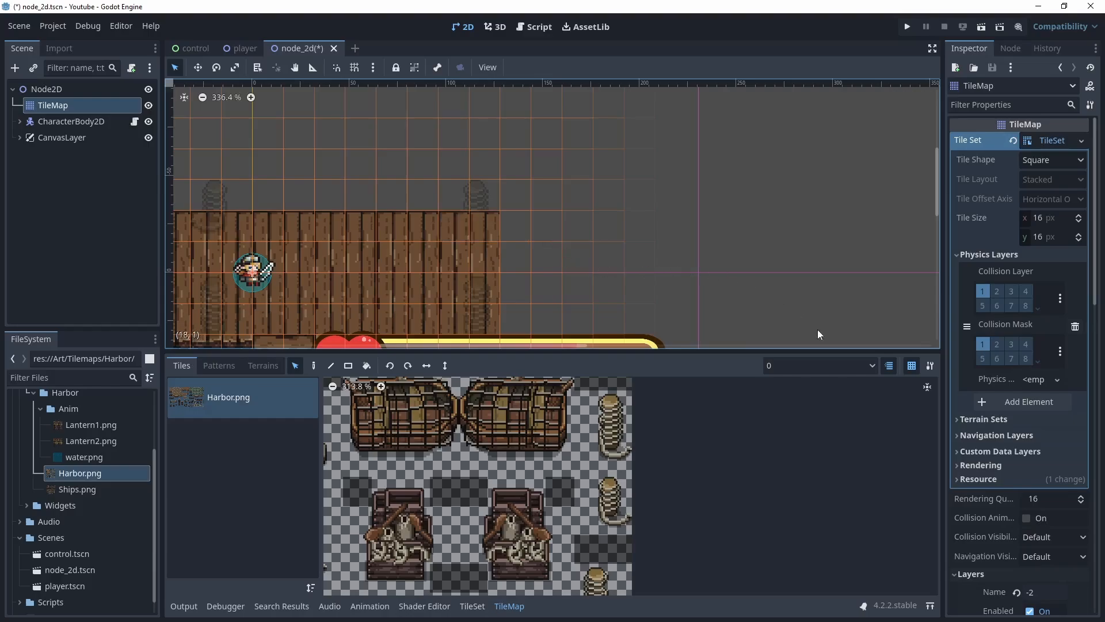
Switch the TileMap editing layer to 1 and select the cell at the top-right bollard base
left_click(873, 370)
left_click(775, 427)
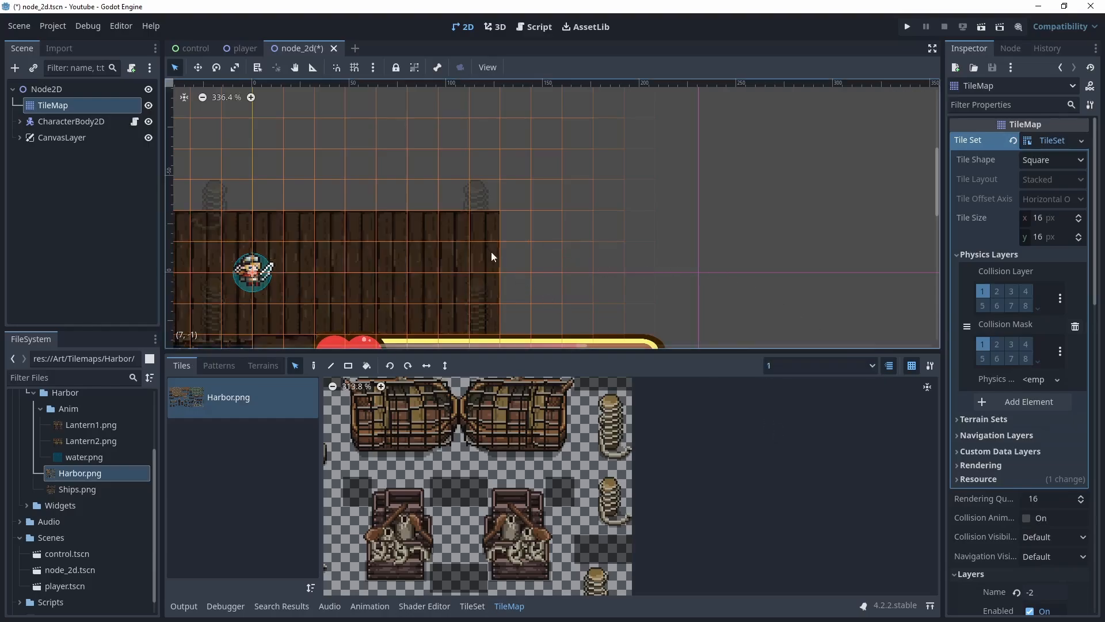
left_click(482, 223)
Save and run the scene, testing the player near the bollards, then close the game
key("ctrl+s")
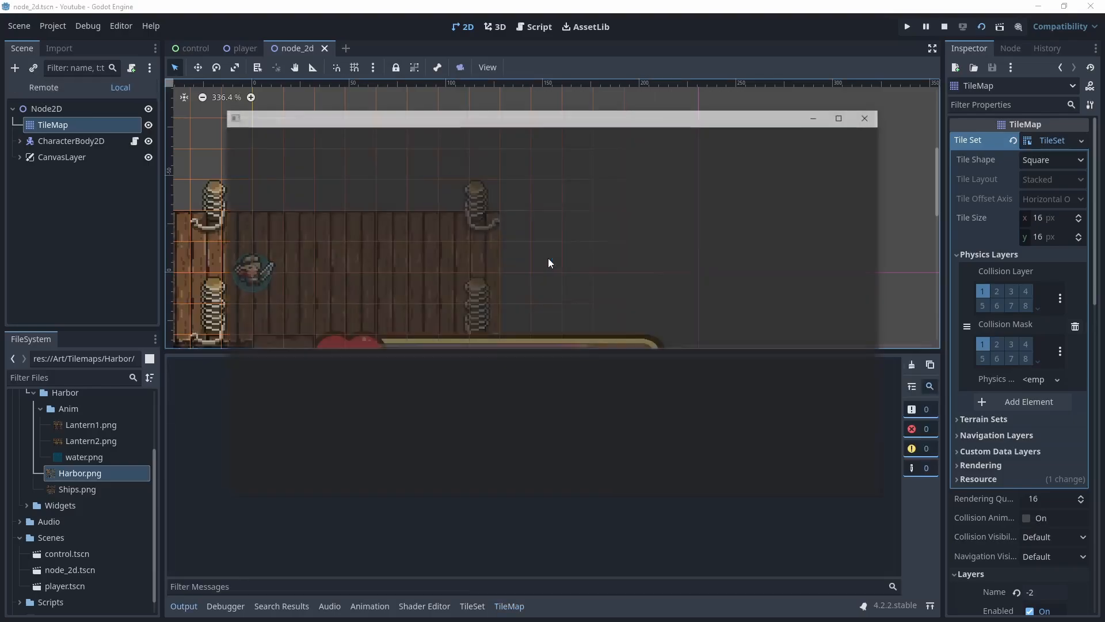
key("Right")
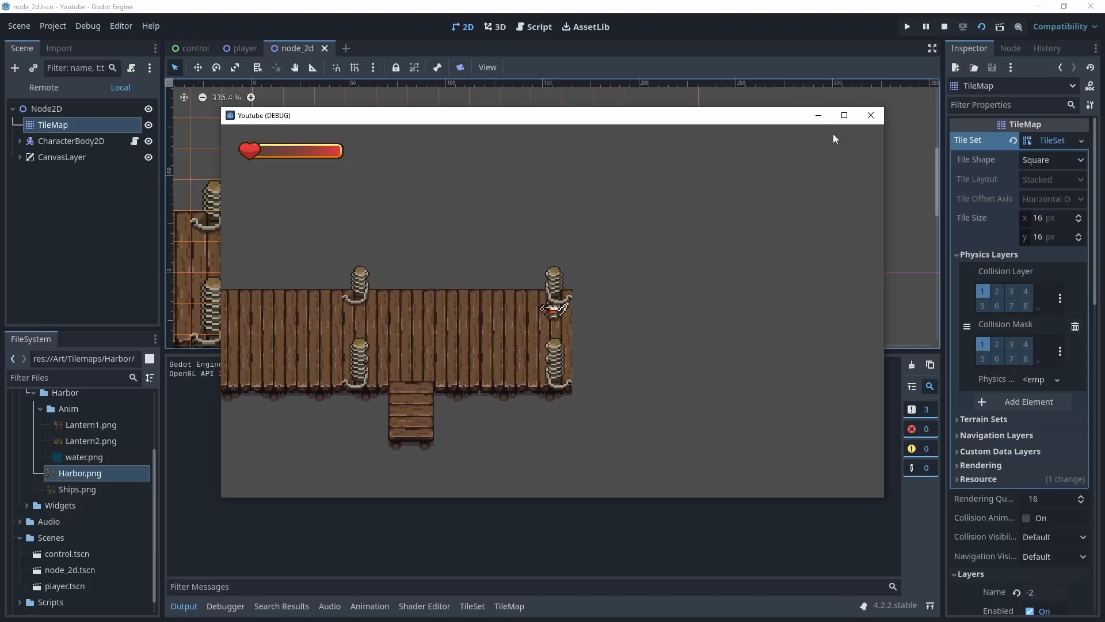
left_click(871, 115)
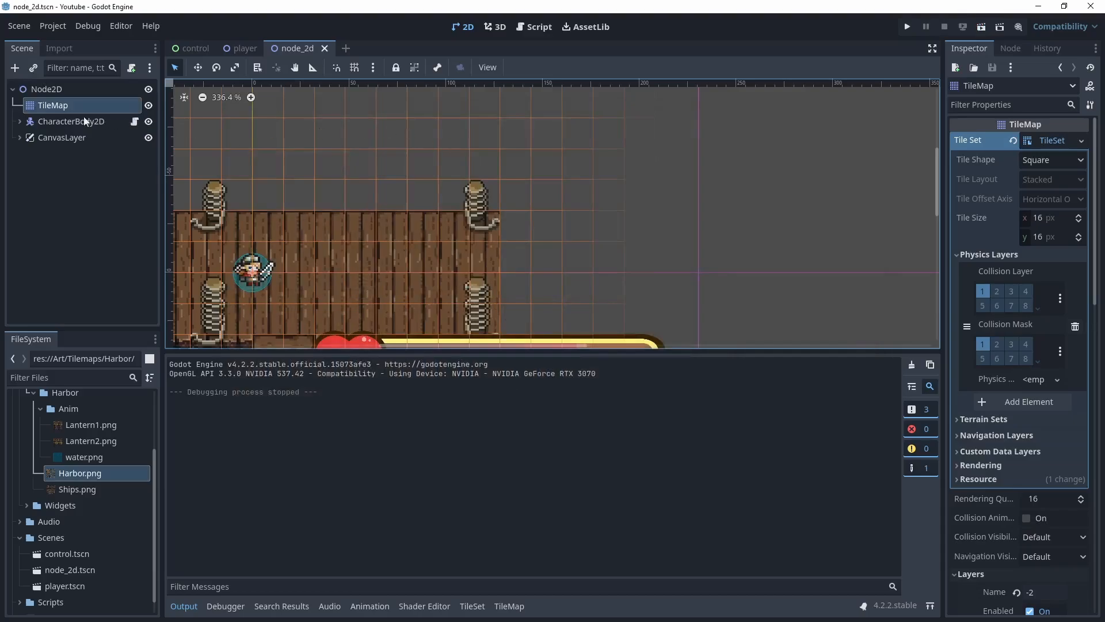
Set the CharacterBody2D's Z Index to 1 under Ordering
left_click(66, 122)
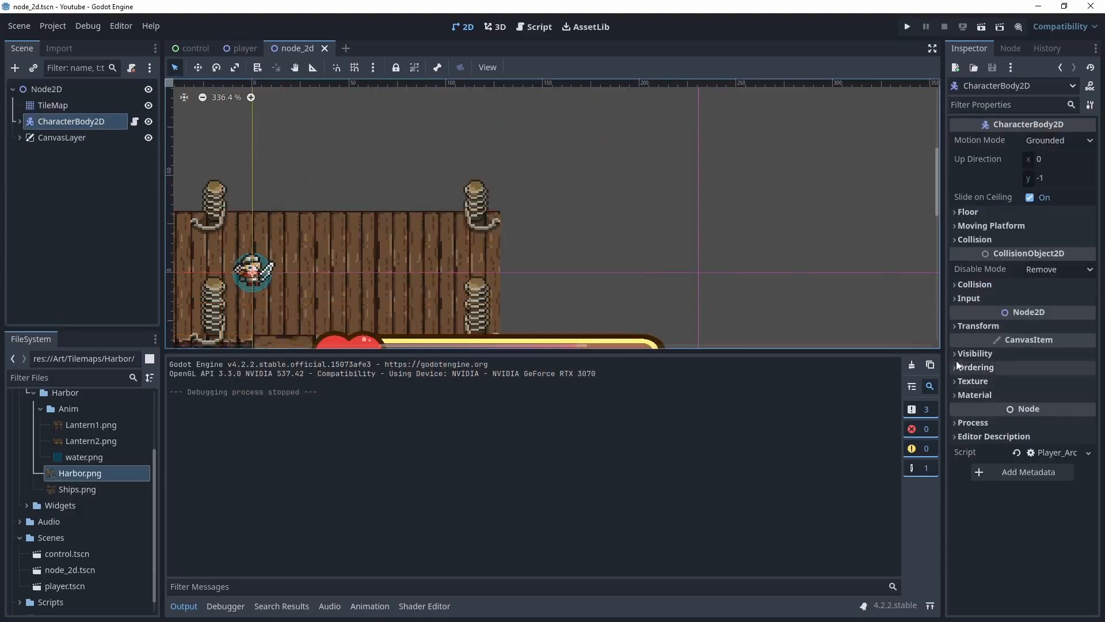
left_click(957, 367)
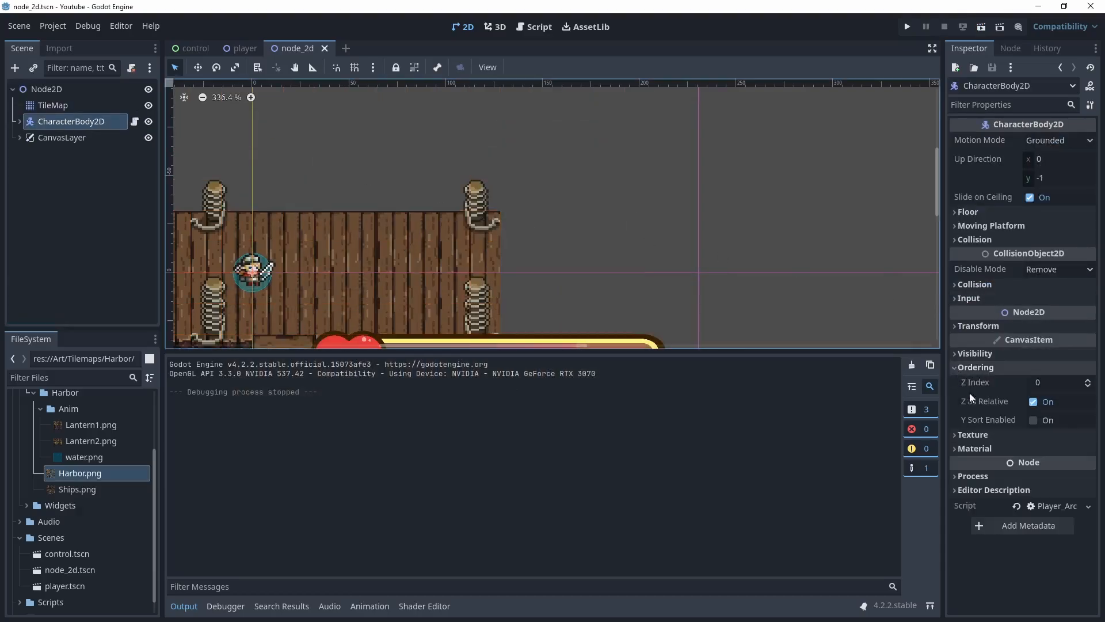
left_click(1087, 380)
Run the scene and walk the player around the bollards to check how it overlaps them, then close the game
key("F6")
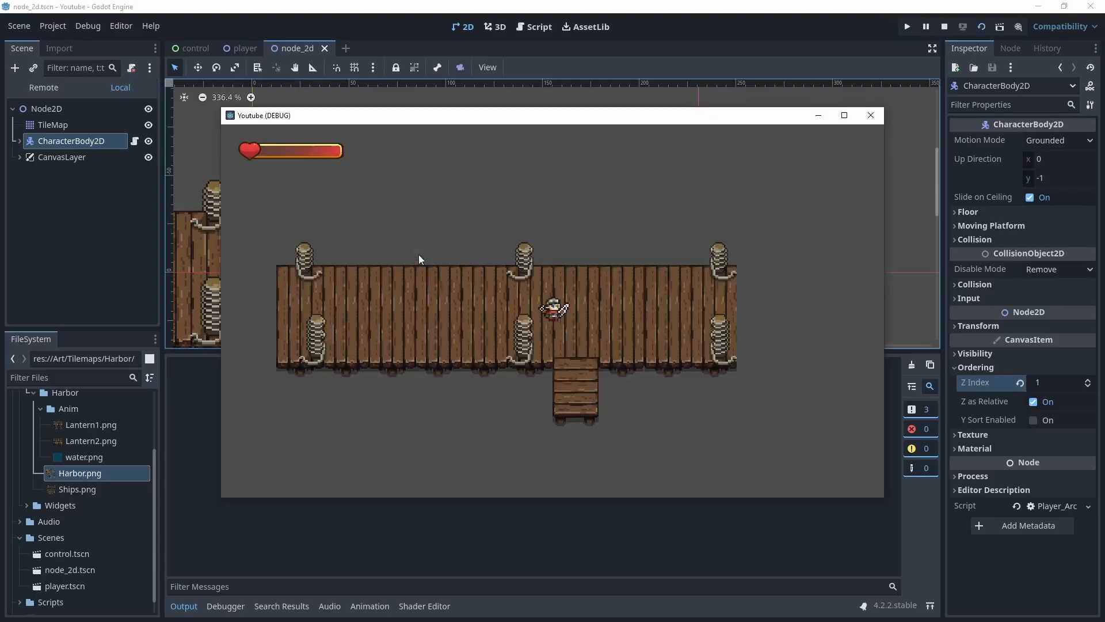
key("d")
key("w")
key("d")
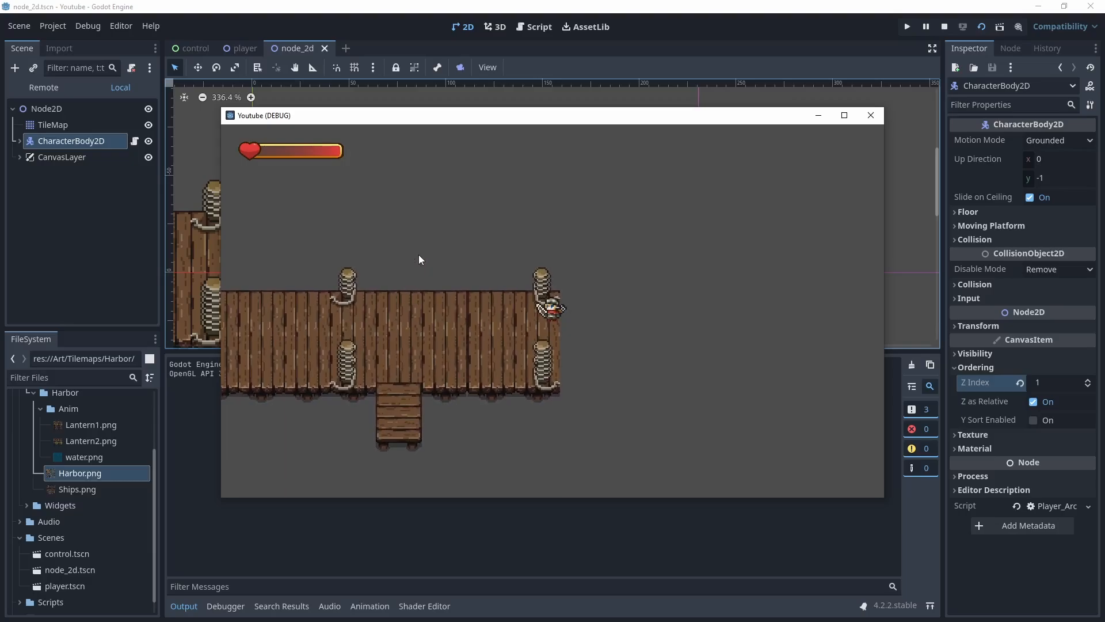
key("s")
key("a")
key("s")
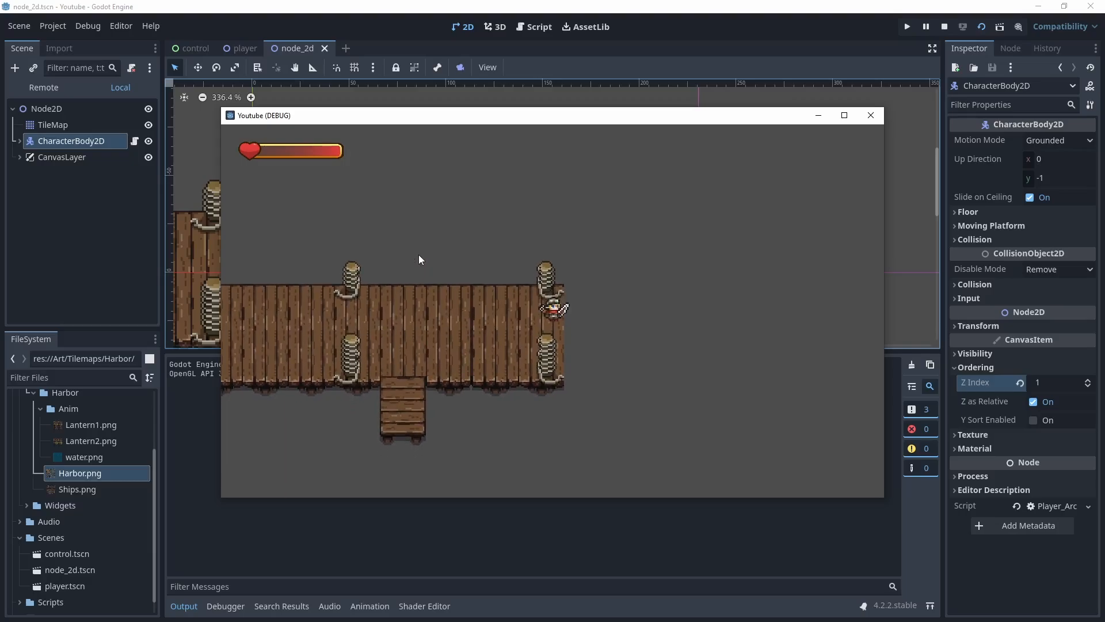
key("w")
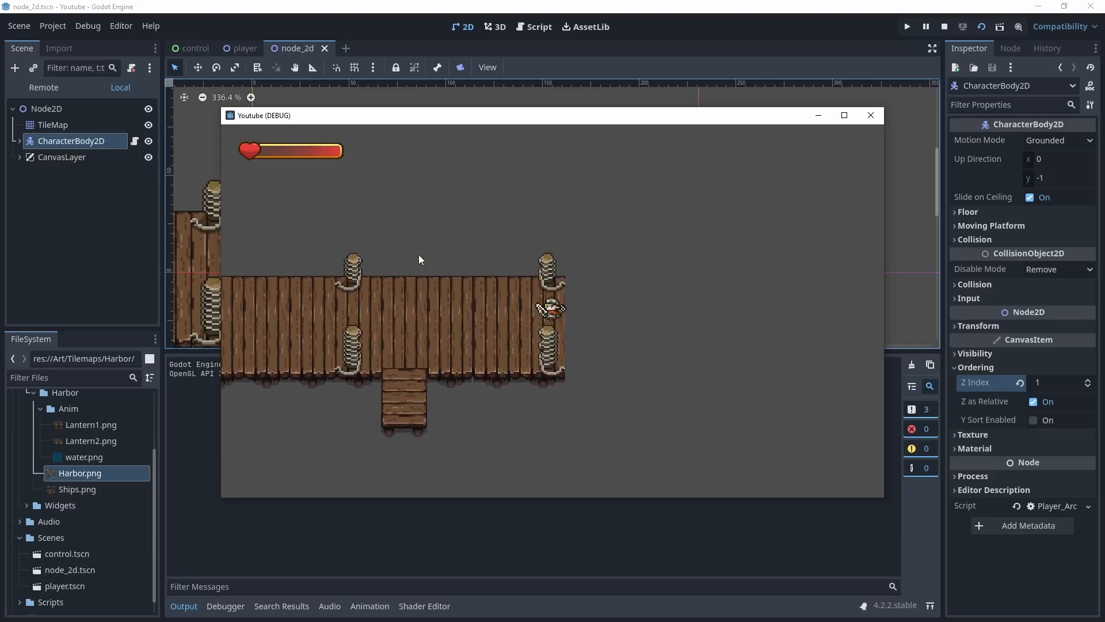
key("s")
key("w")
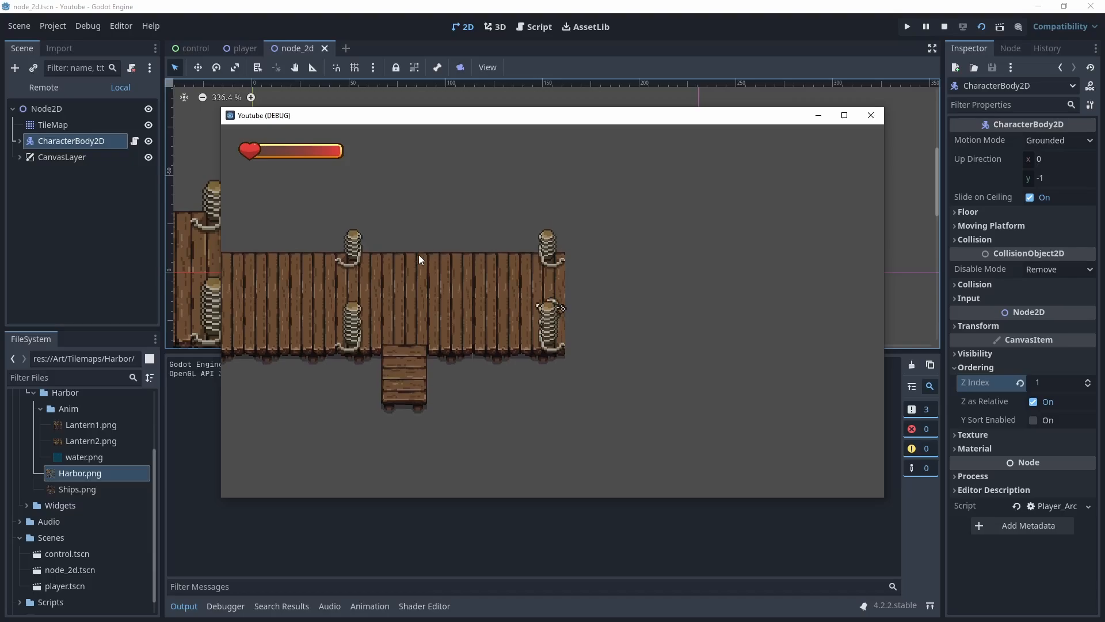
key("a")
key("d")
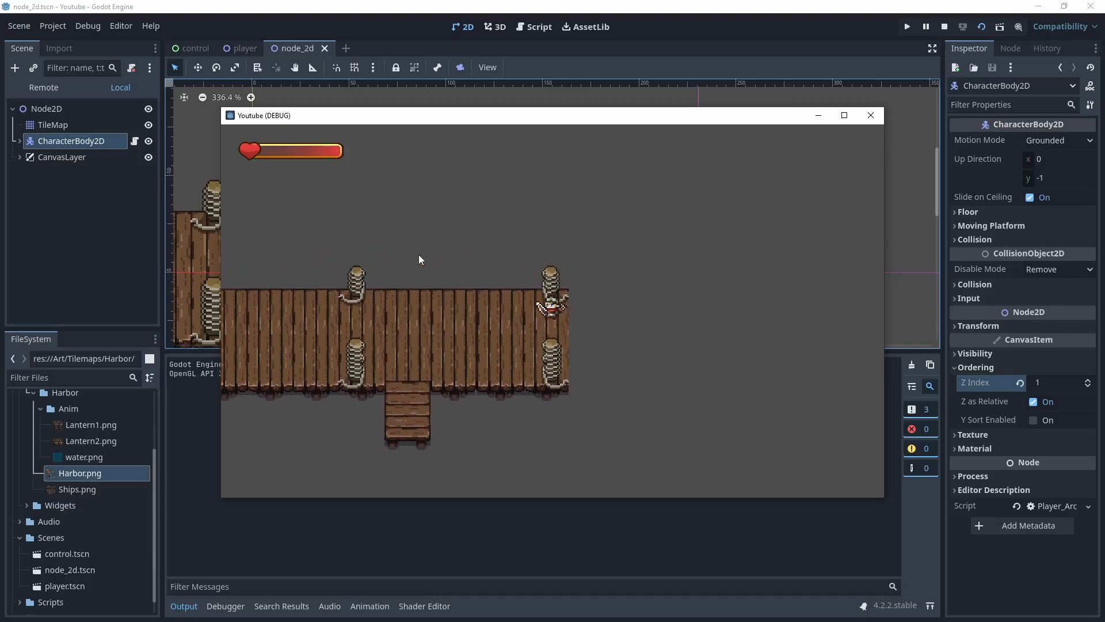
key("s")
key("w")
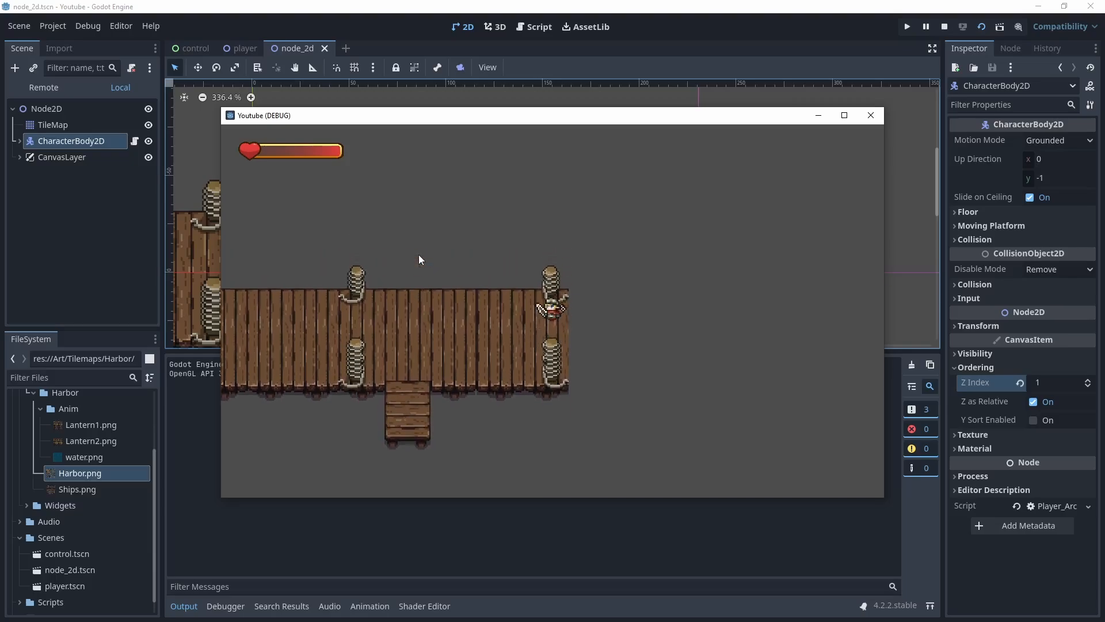
key("s")
key("w")
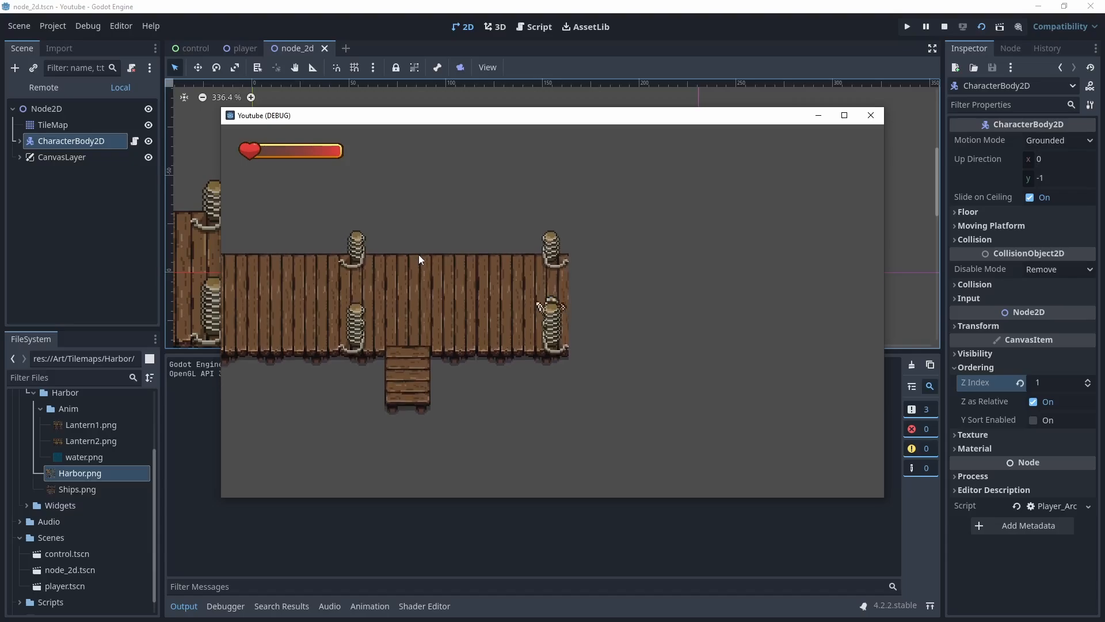
key("a")
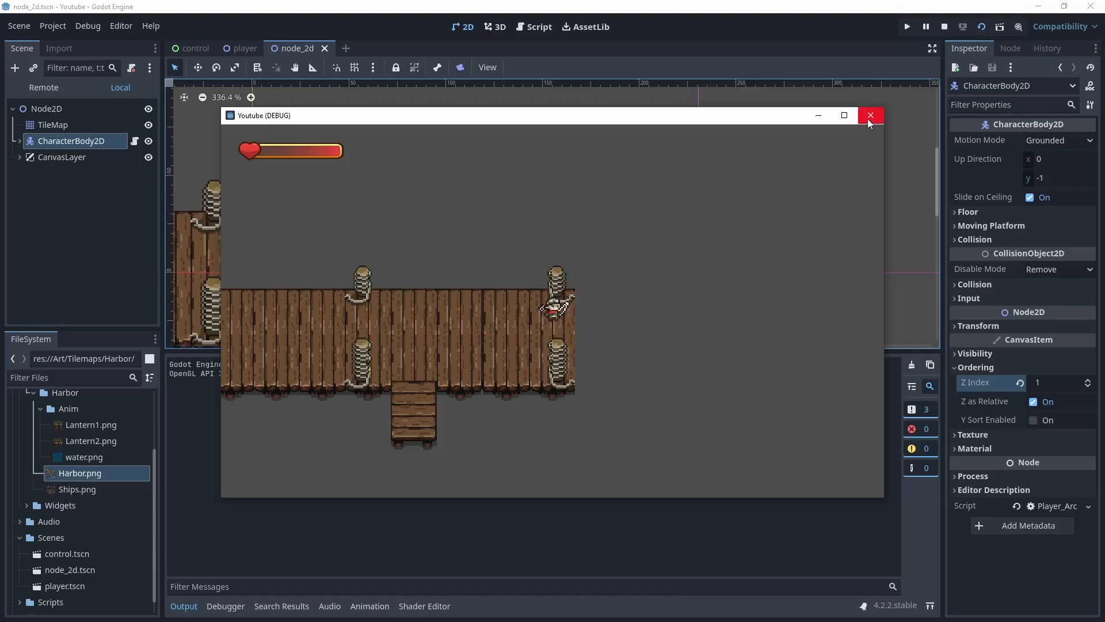
key("s")
key("a")
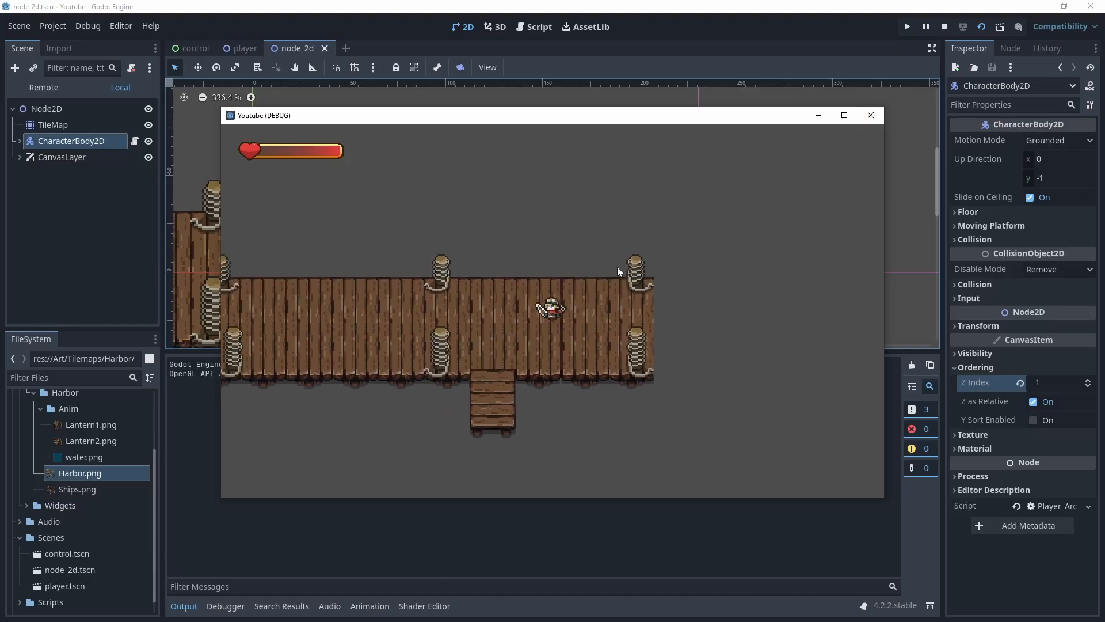
left_click(870, 115)
Hide the CanvasLayer in the editor viewport
scroll(467, 276, "down", 2)
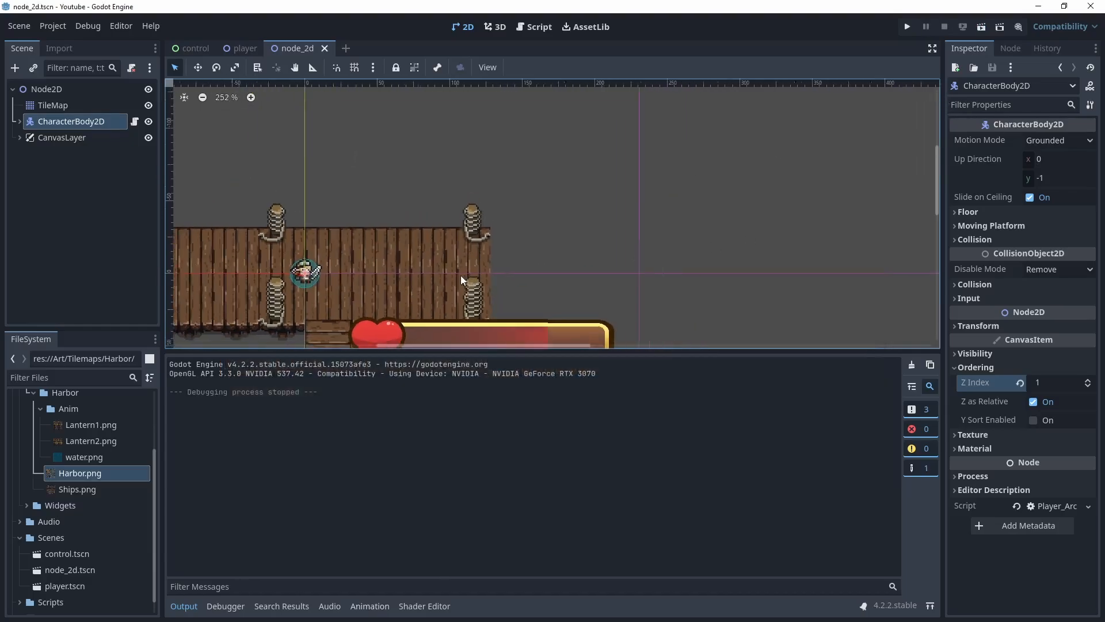
middle_click_drag(322, 264, 507, 177)
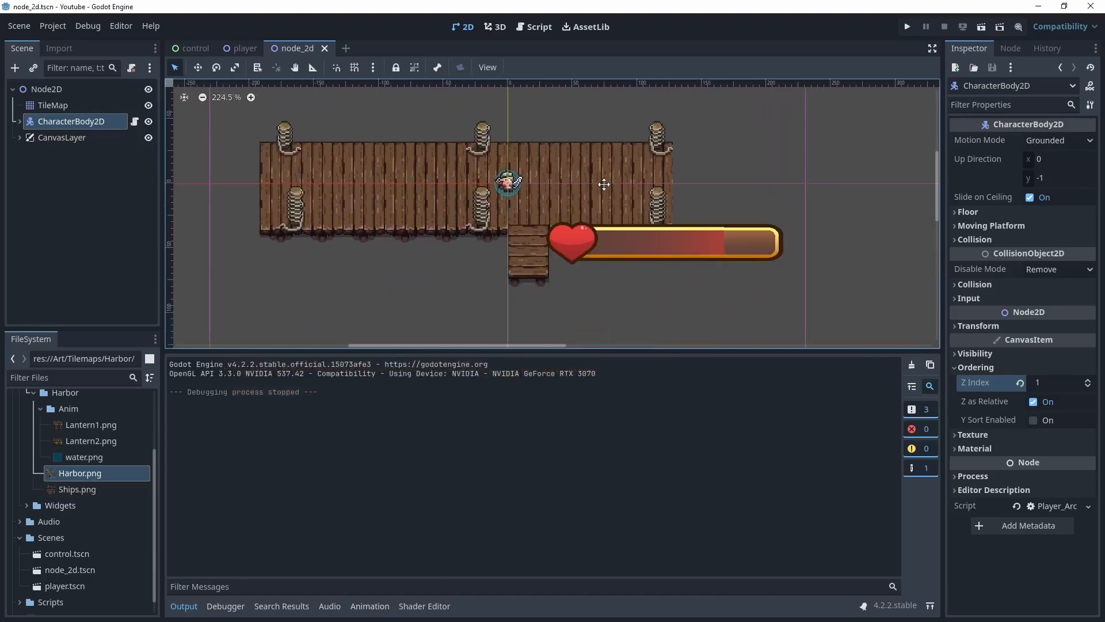
left_click(148, 138)
mouse_move(567, 259)
middle_mouse_down()
mouse_move(515, 258)
mouse_move(413, 284)
mouse_move(427, 295)
middle_mouse_up()
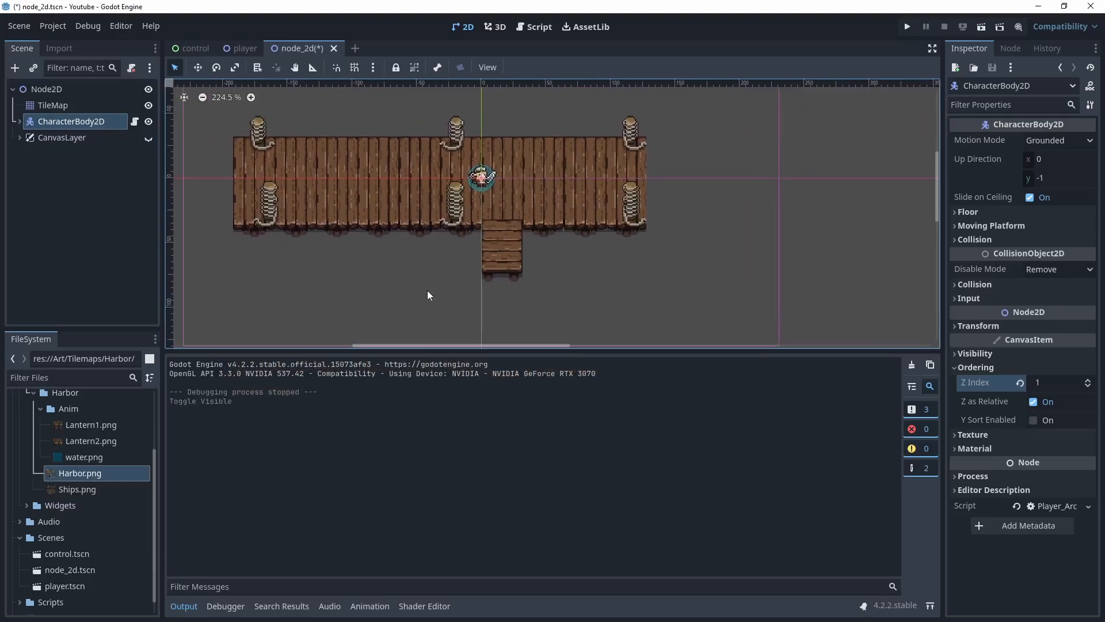
Select the TileMap, try dragging water.png into the tile sources list, and open the TileSet editor
left_click(63, 107)
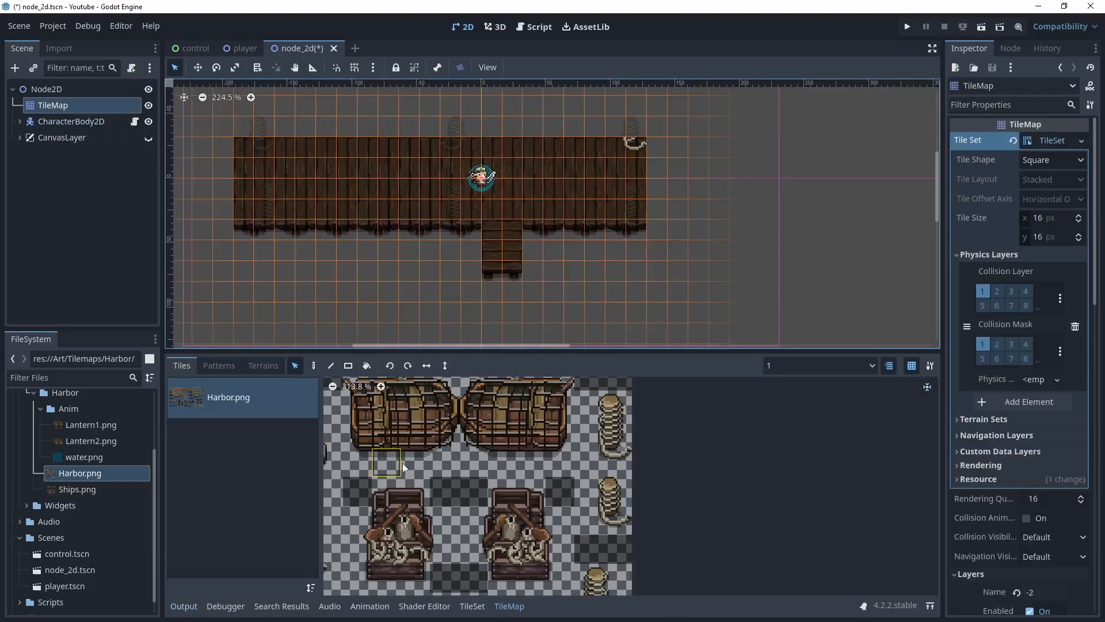
left_click(85, 457)
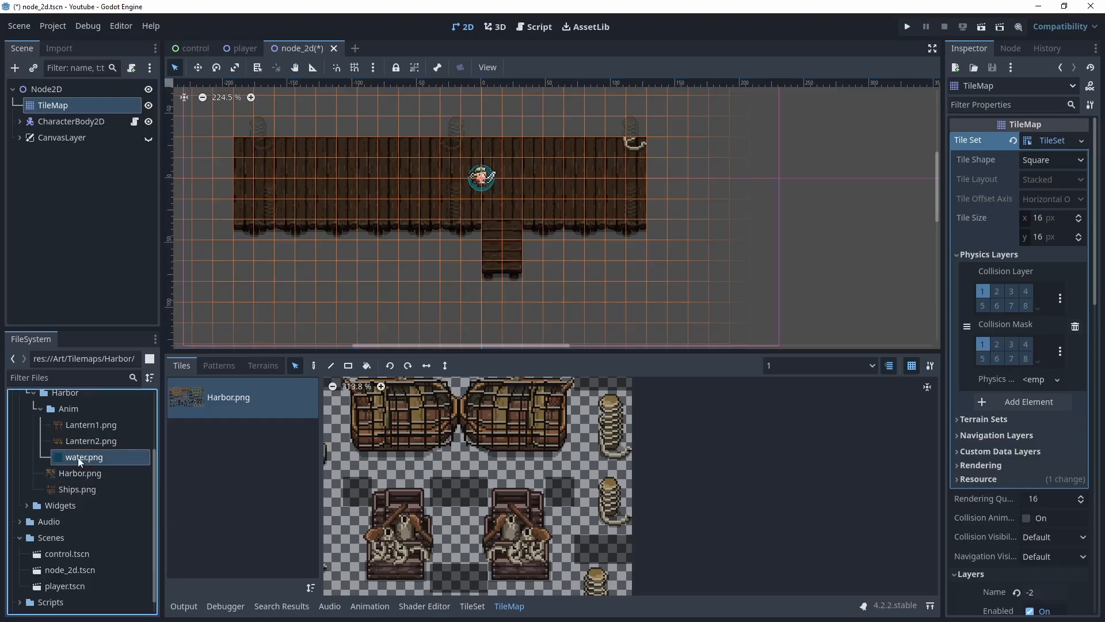
left_click_drag(90, 459, 235, 440)
left_click(472, 606)
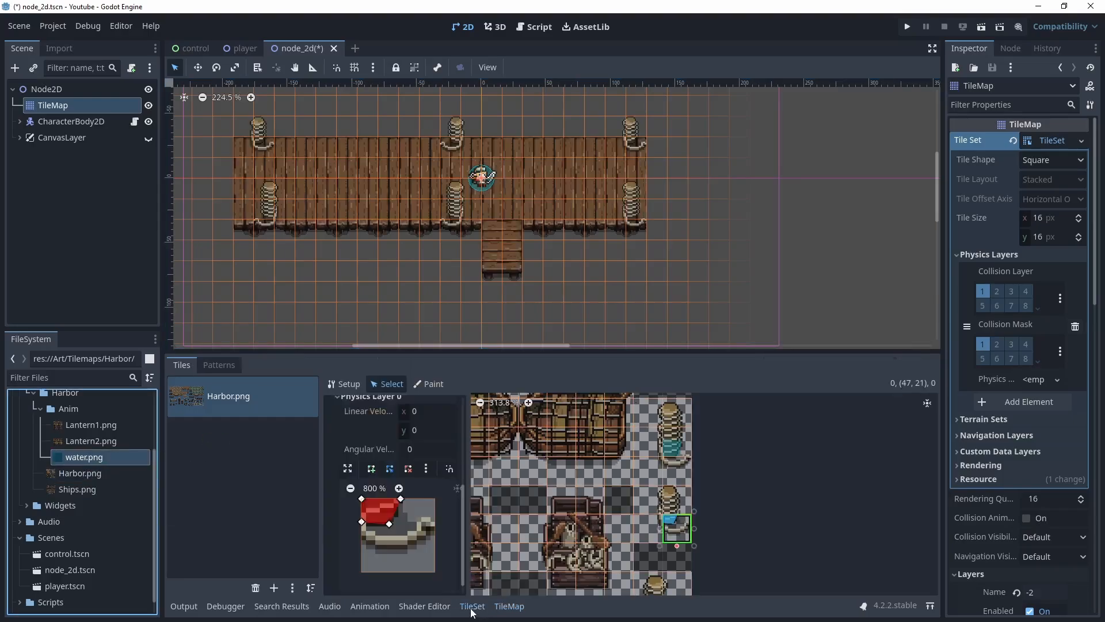
Add water.png as a new atlas source without auto-creating tiles, and set its texture region size to 128 × 128 px
left_click_drag(76, 464, 284, 530)
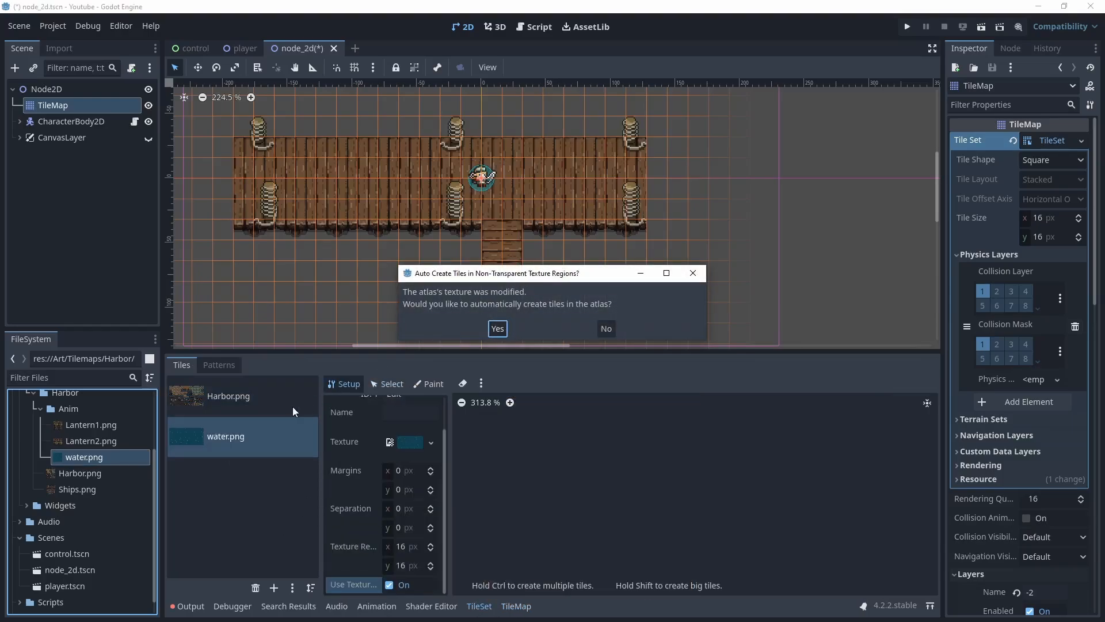
left_click(607, 329)
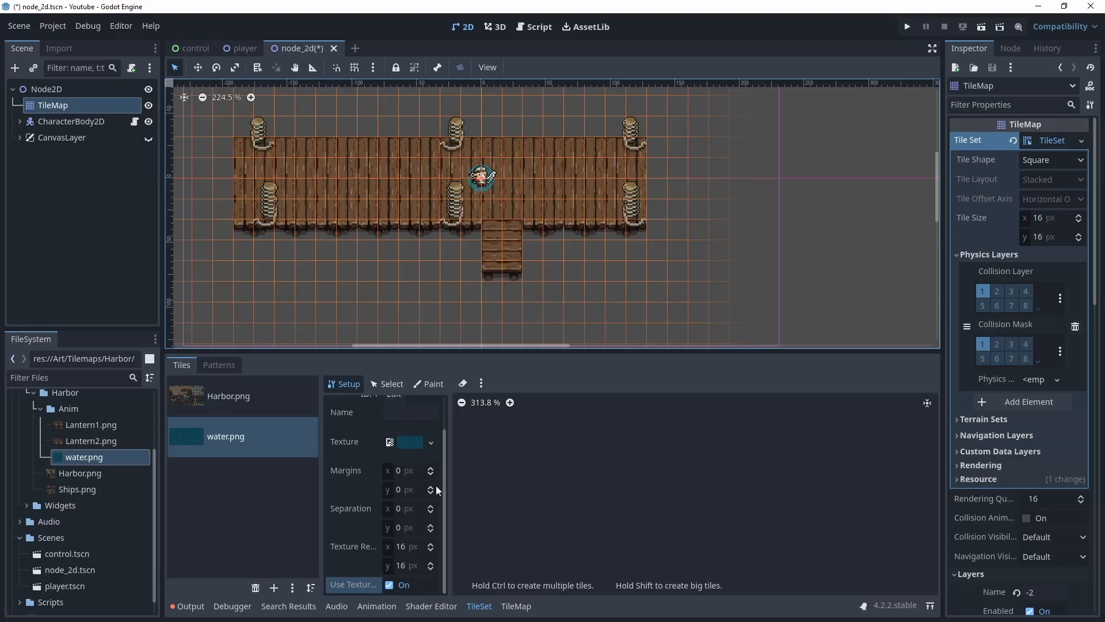
scroll(513, 471, "down", 5)
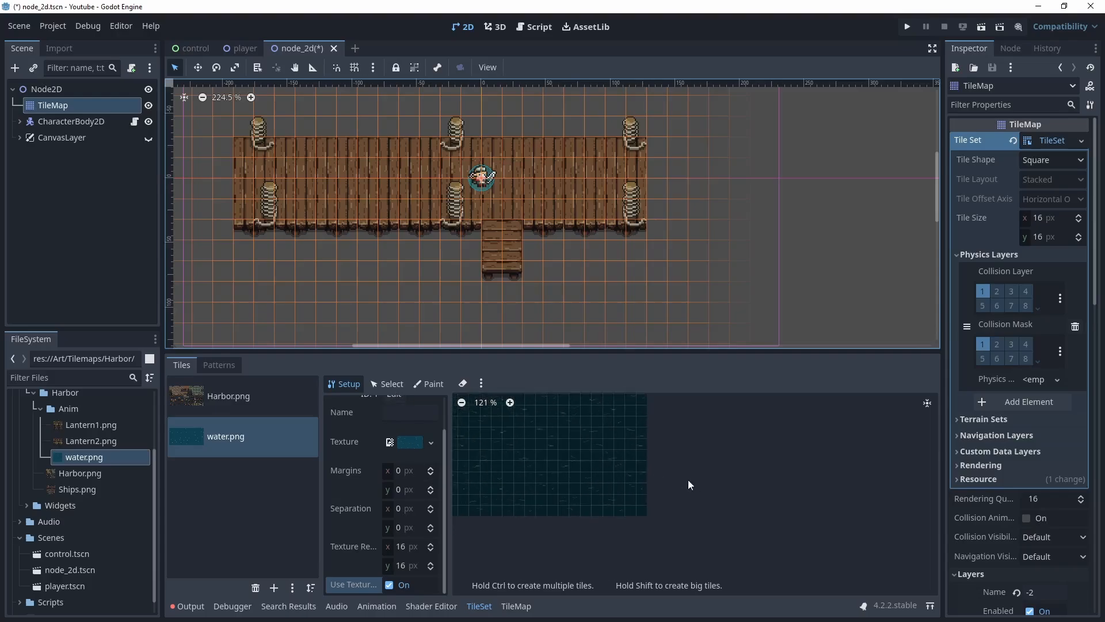
middle_click_drag(688, 480, 823, 526)
scroll(567, 459, "down", 2)
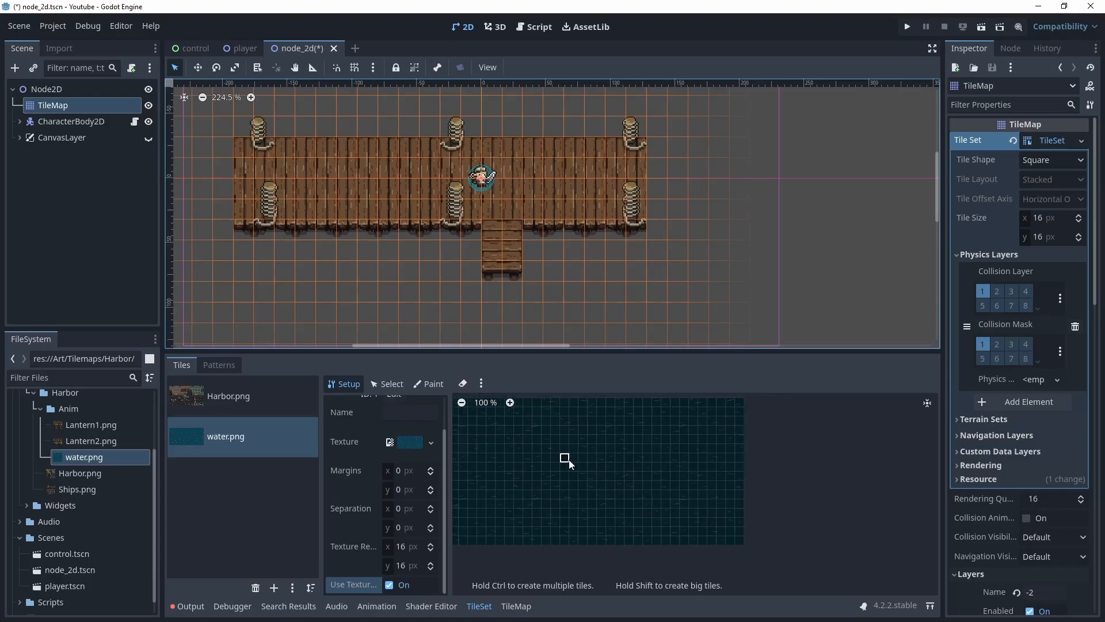
middle_click_drag(568, 462, 627, 479)
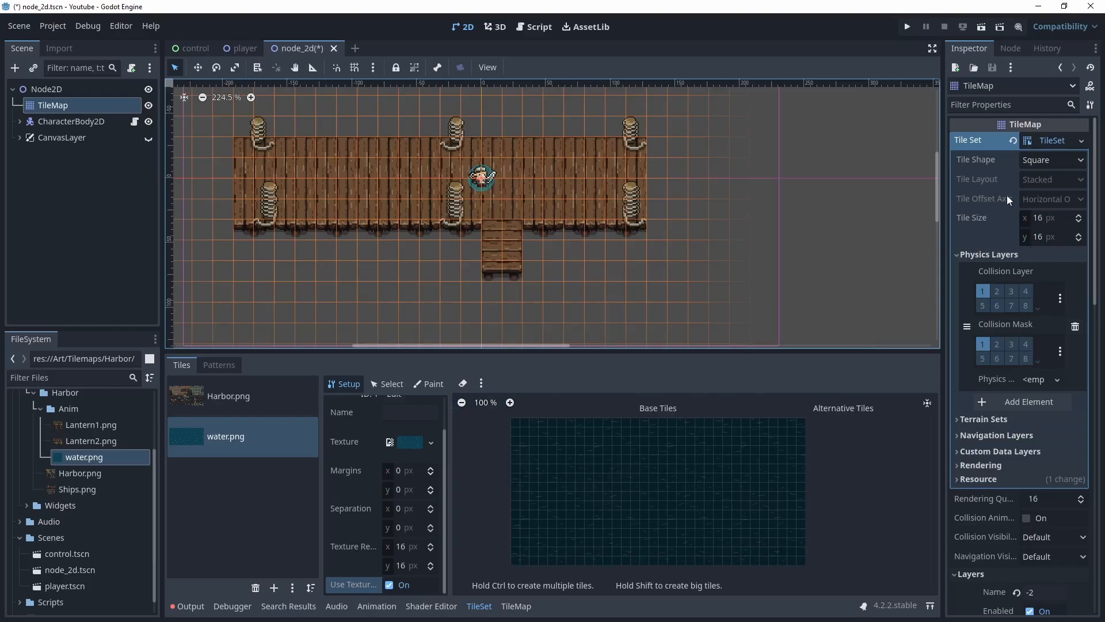
left_click(404, 547)
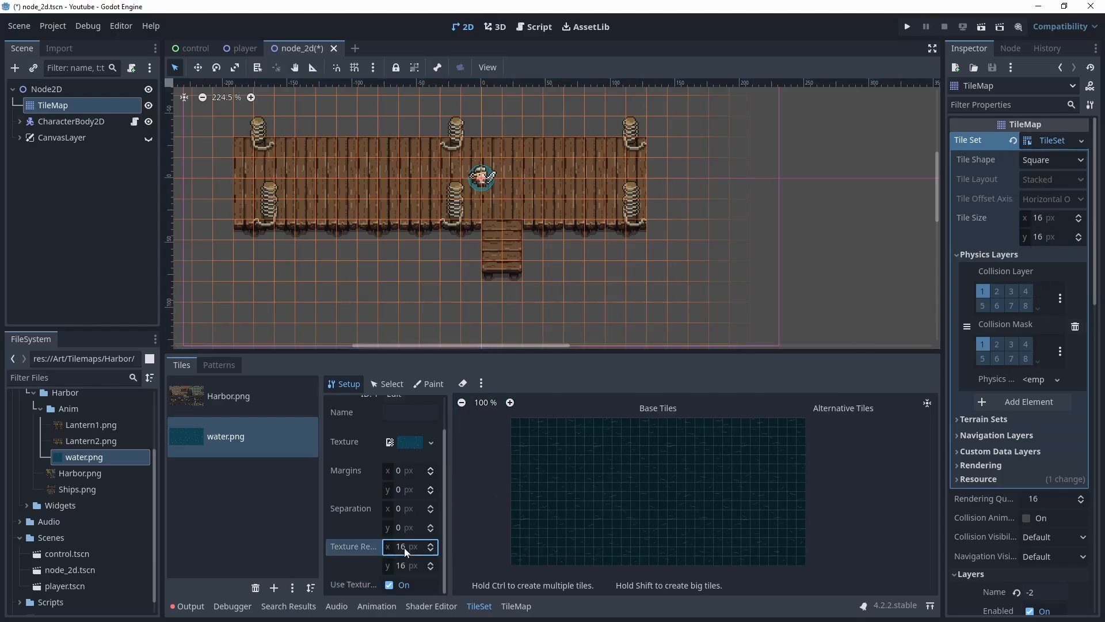
type("128")
key("Tab")
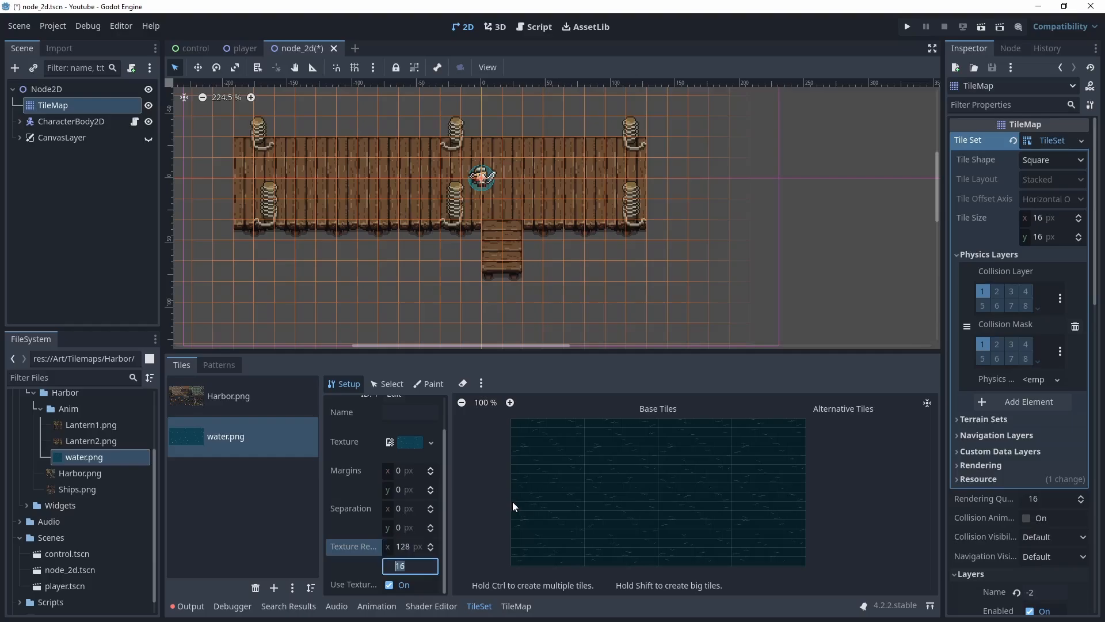
type("128")
key("Tab")
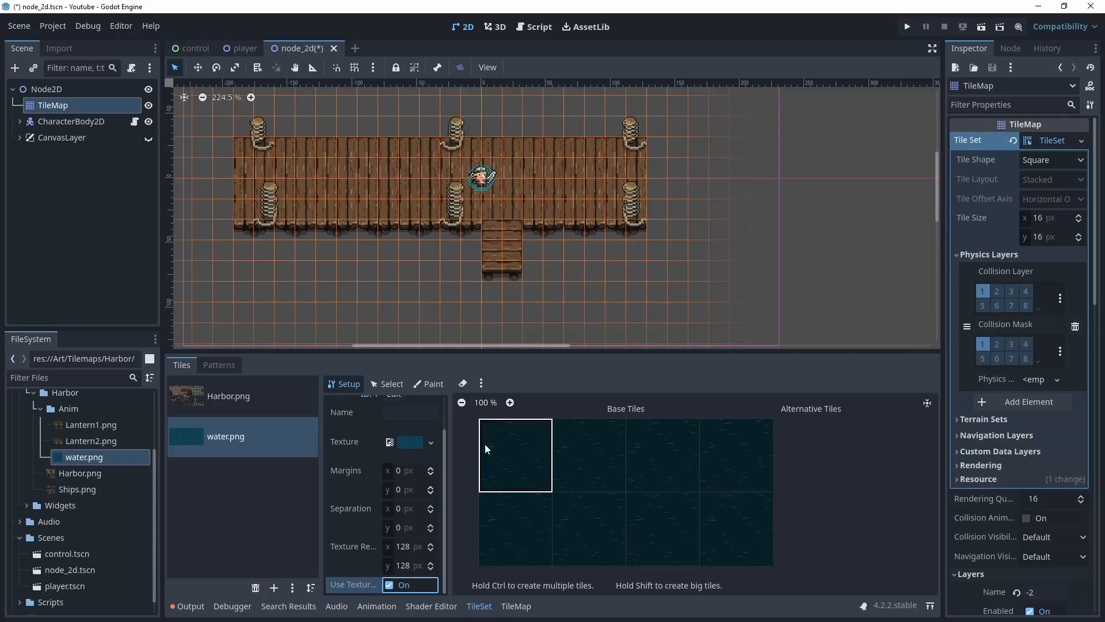
Create a tile from the first water region and set its animation columns to 4
left_click(509, 459)
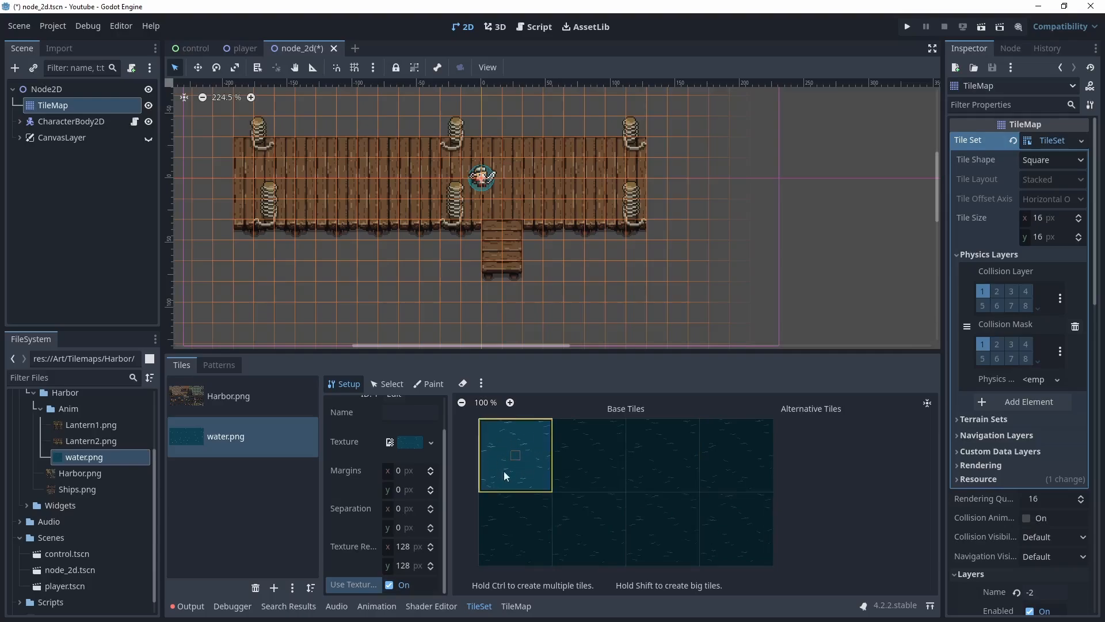
left_click(394, 385)
left_click(535, 447)
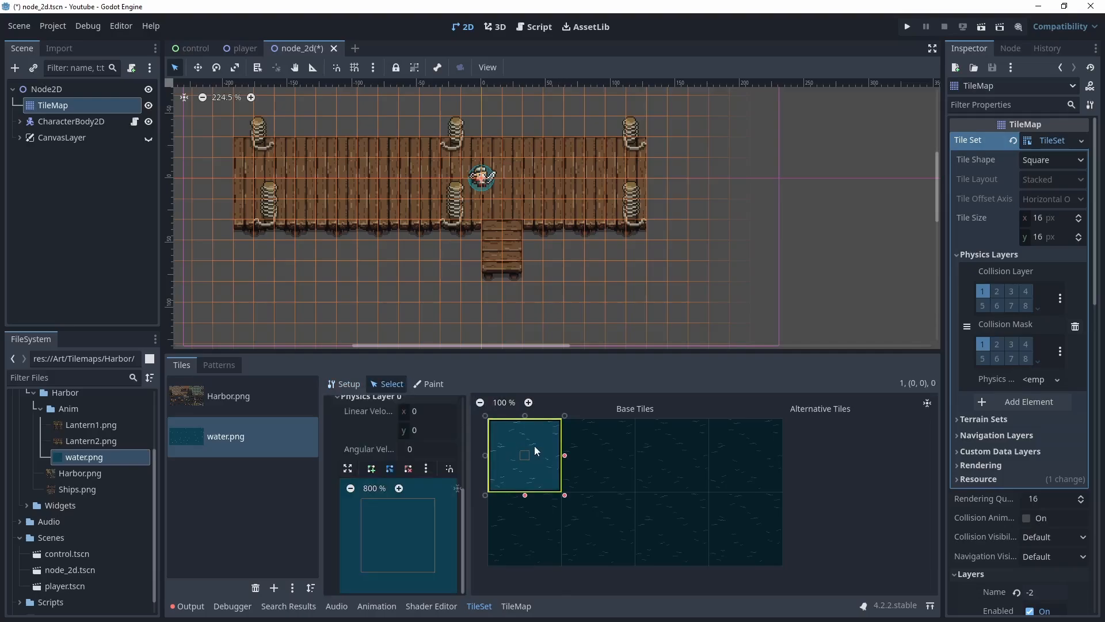
scroll(402, 489, "up", 1)
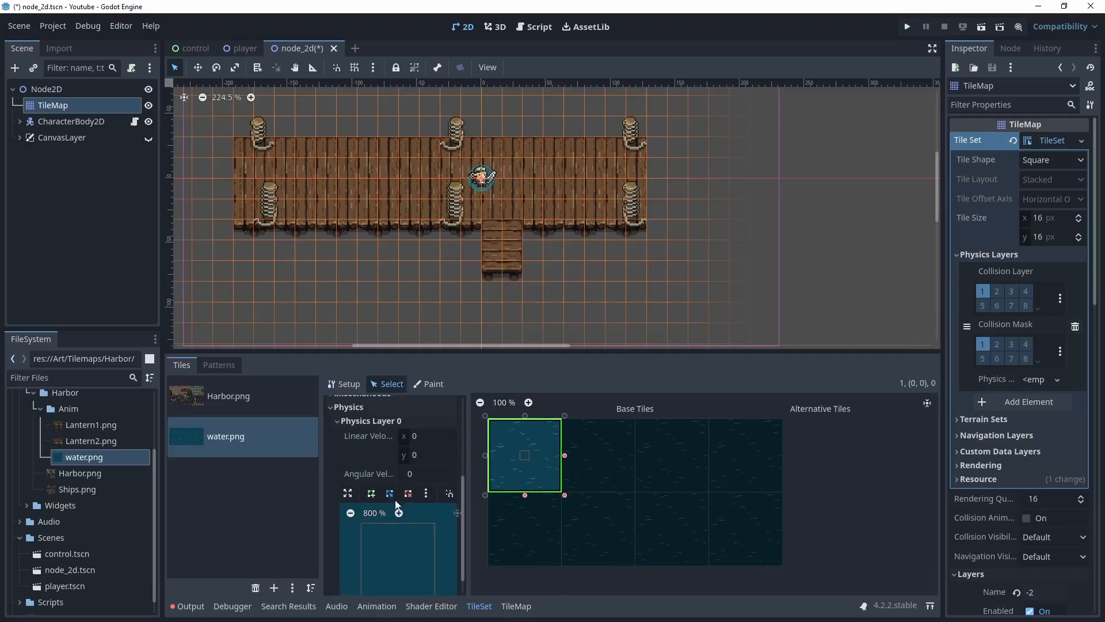
left_click(336, 423)
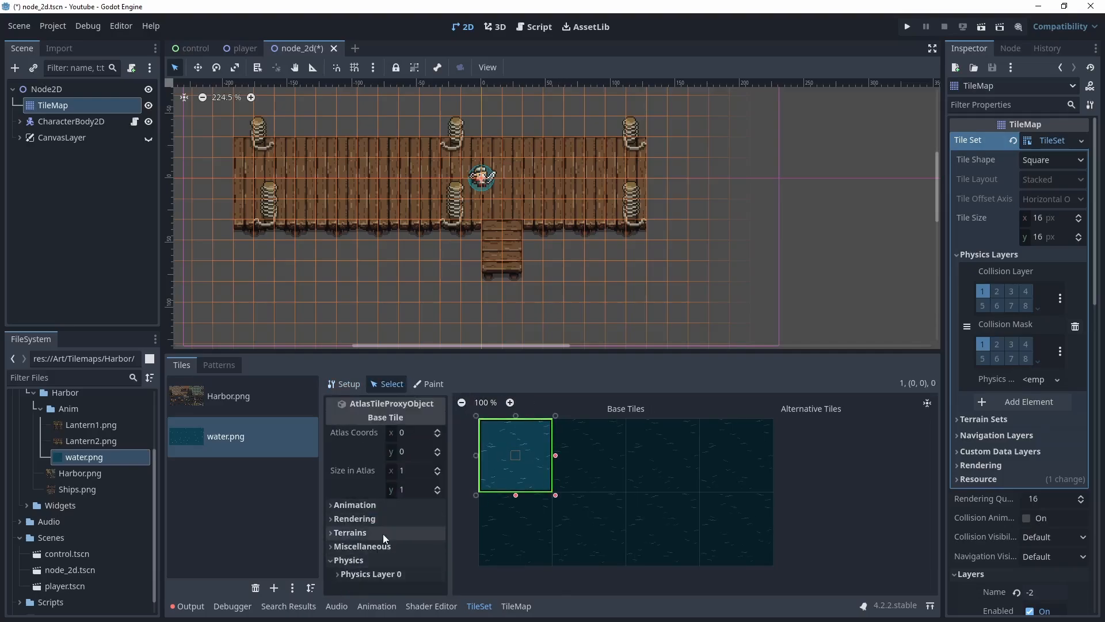
left_click(332, 505)
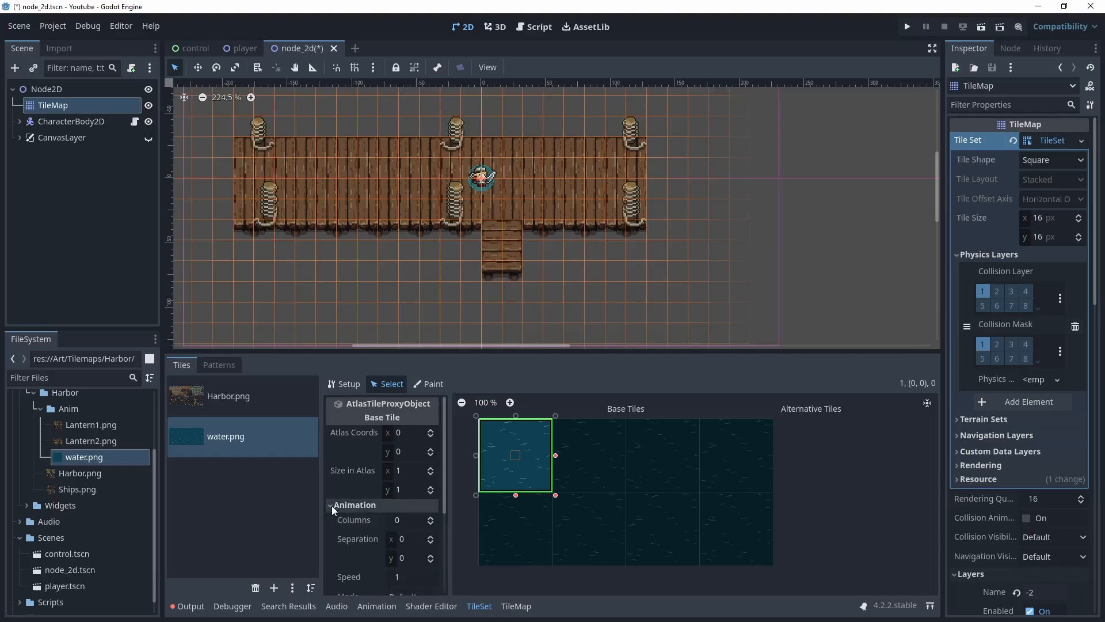
scroll(396, 495, "down", 1)
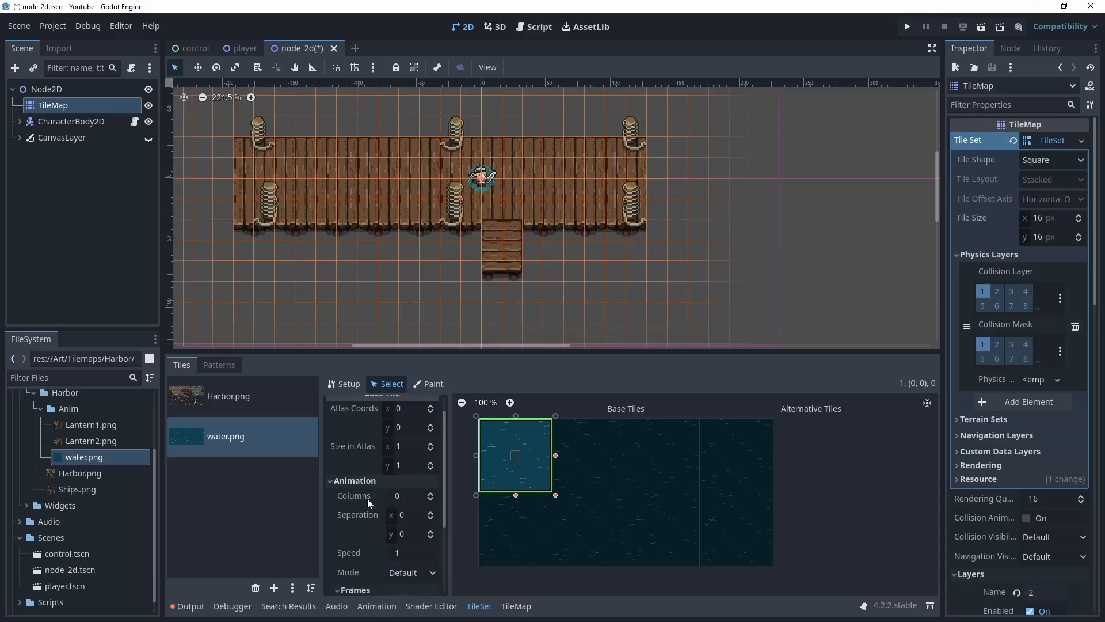
left_click(430, 495)
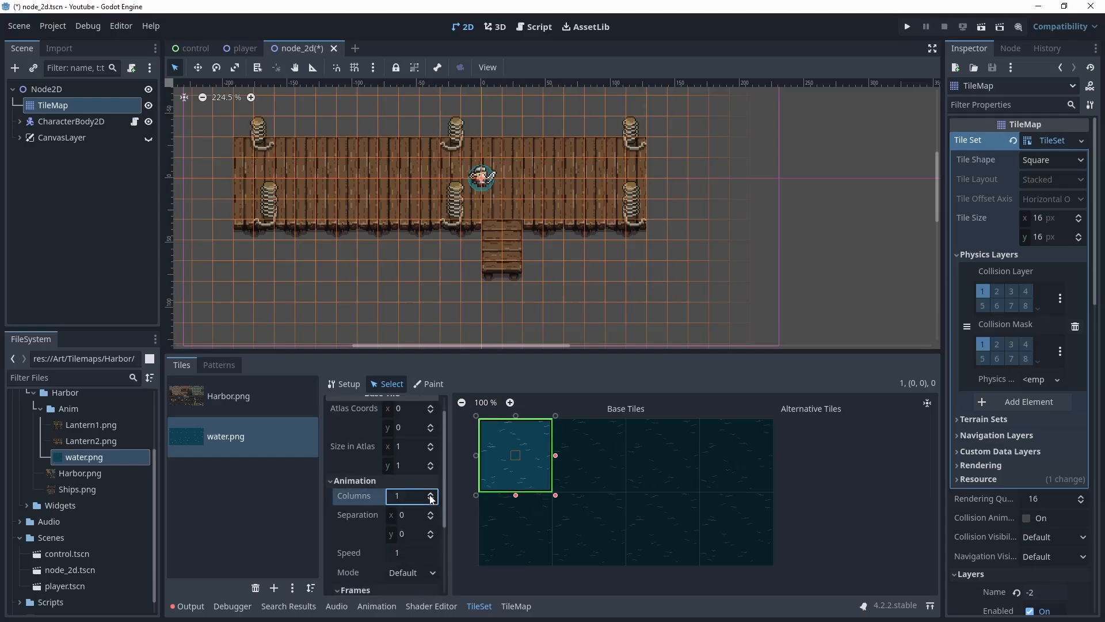
scroll(402, 537, "down", 3)
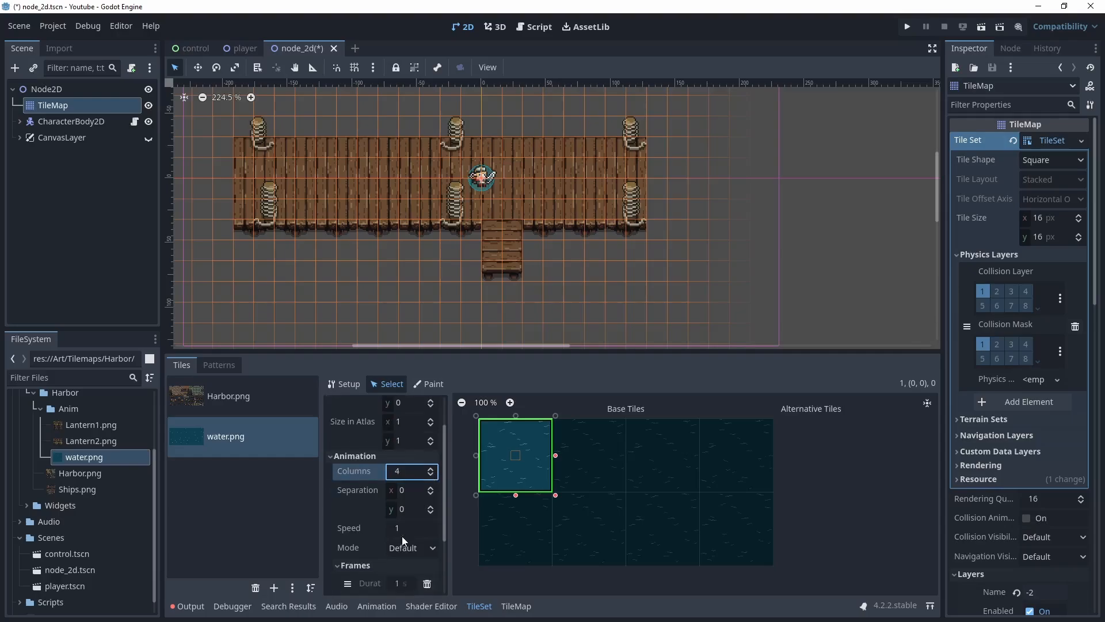
Add four more animation frames to the water tile
scroll(415, 535, "down", 1)
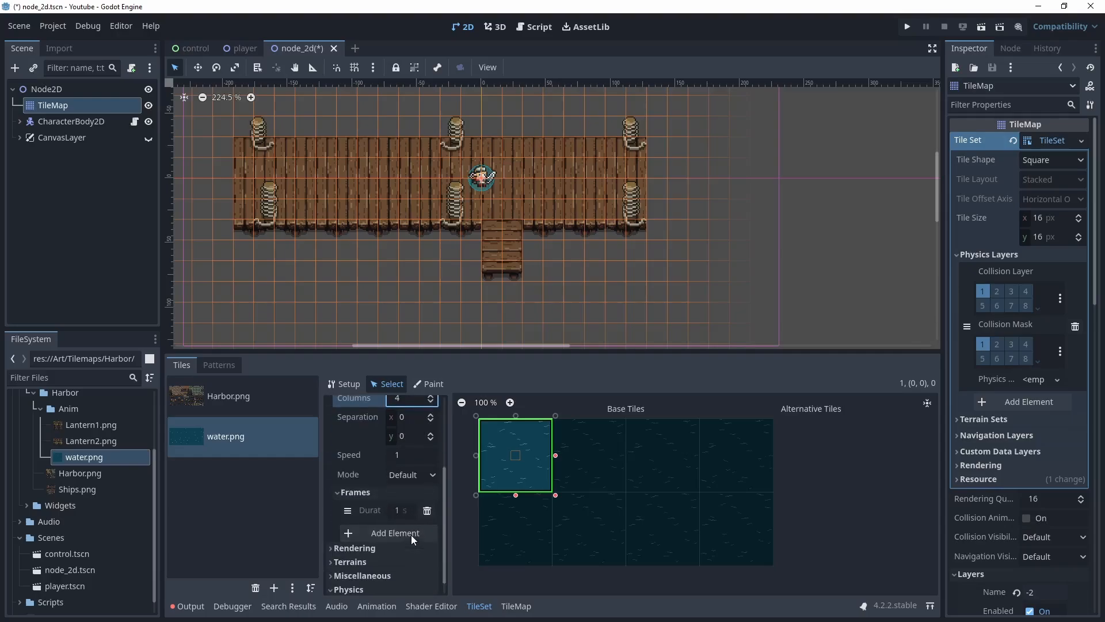
left_click(395, 533)
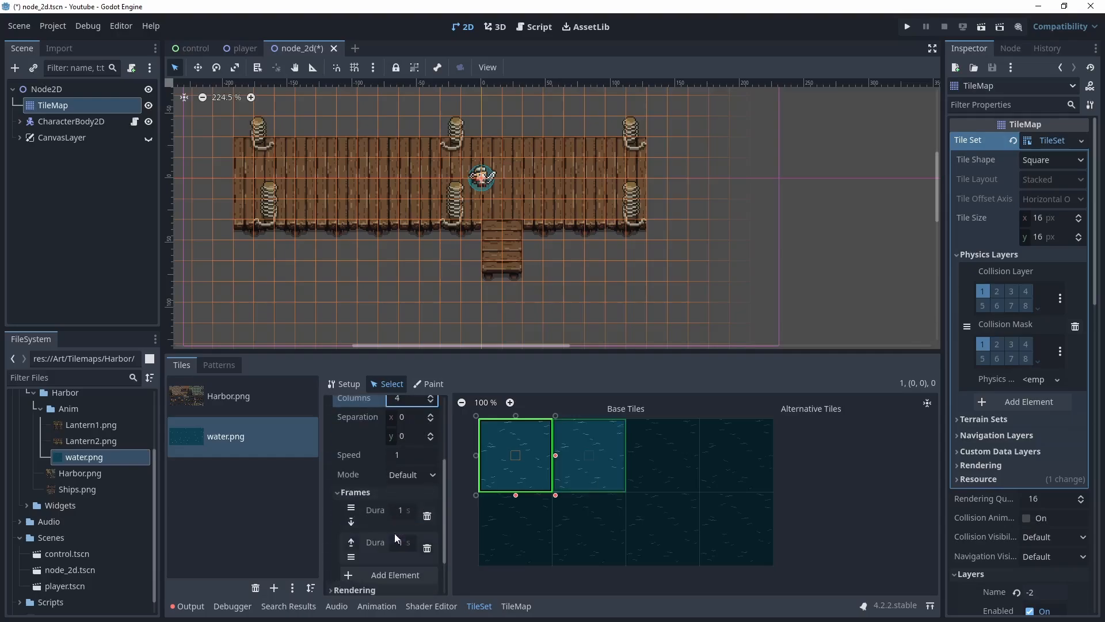
scroll(395, 532, "down", 1)
left_click(395, 548)
scroll(395, 549, "down", 2)
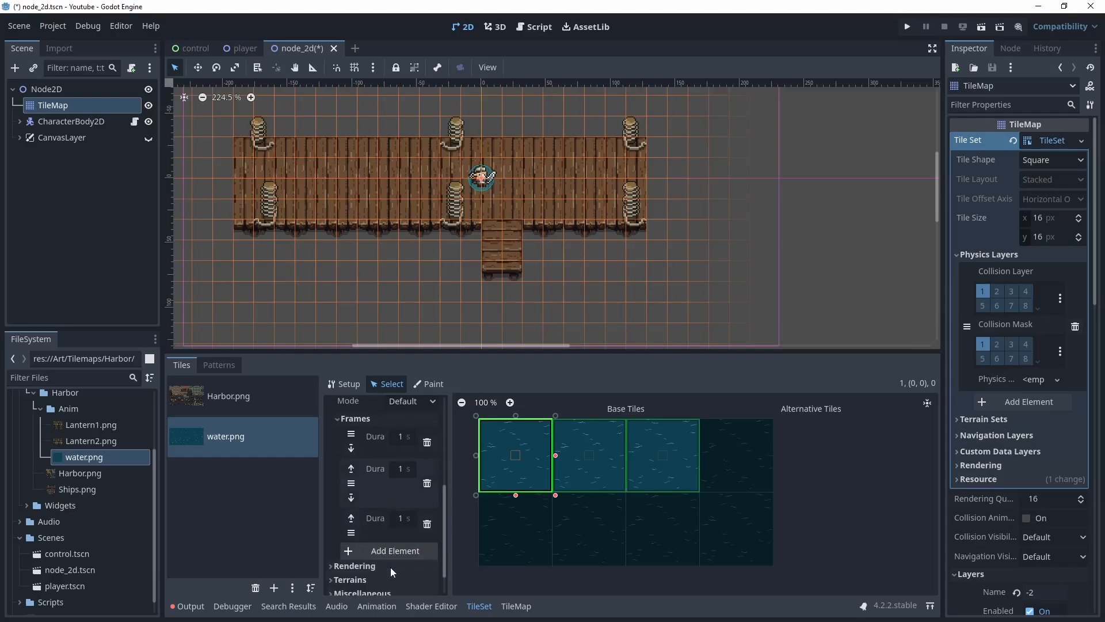
left_click(387, 547)
scroll(385, 544, "down", 1)
left_click(391, 570)
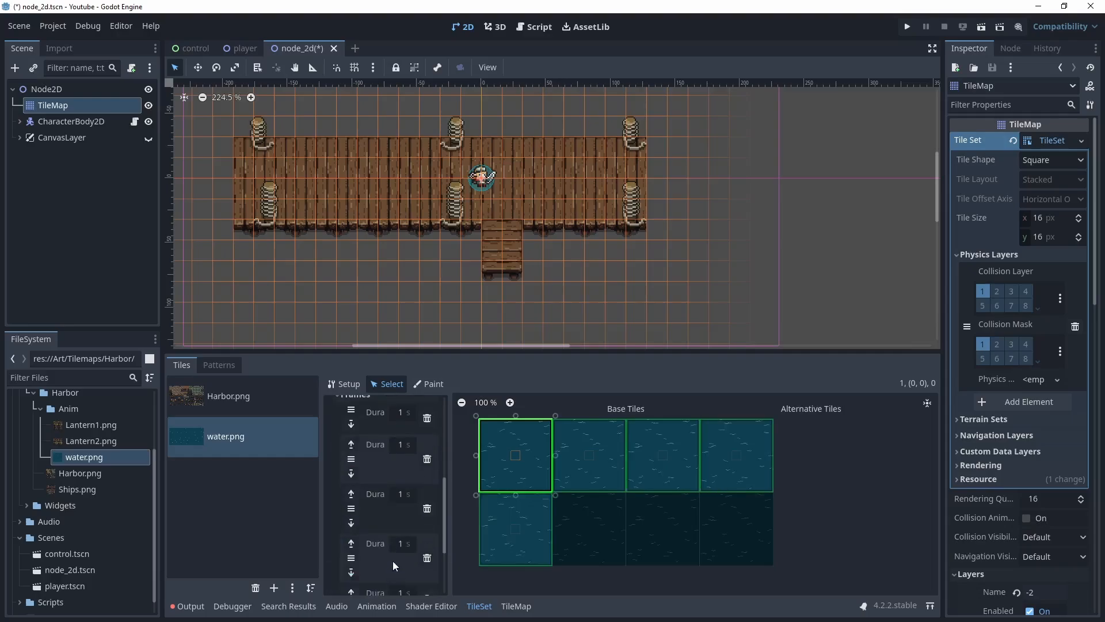
scroll(398, 546, "up", 1)
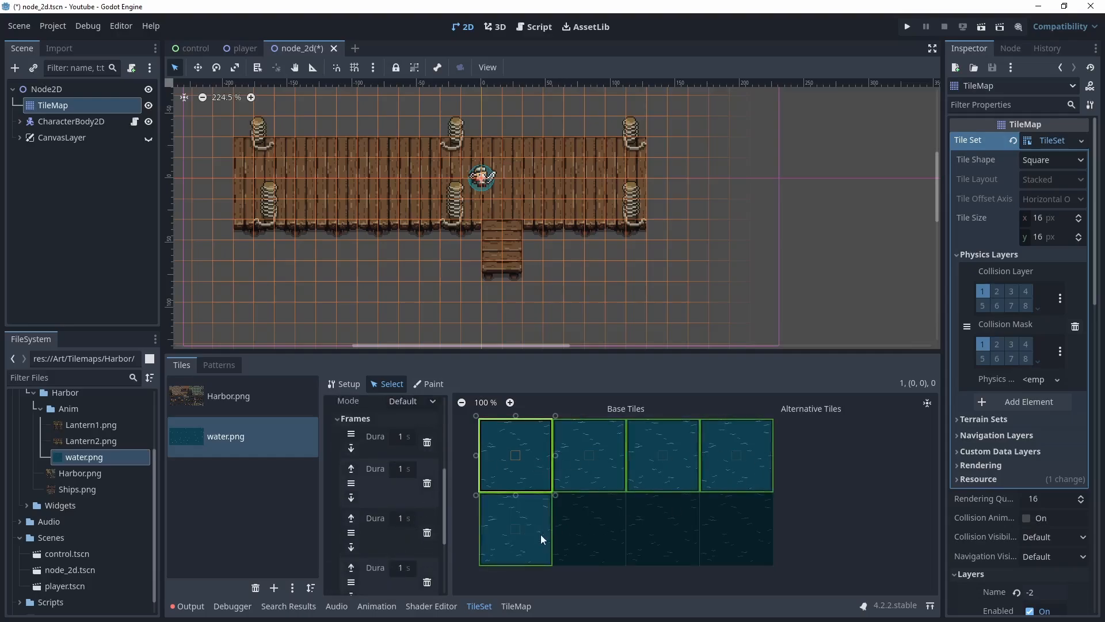
scroll(402, 438, "up", 1)
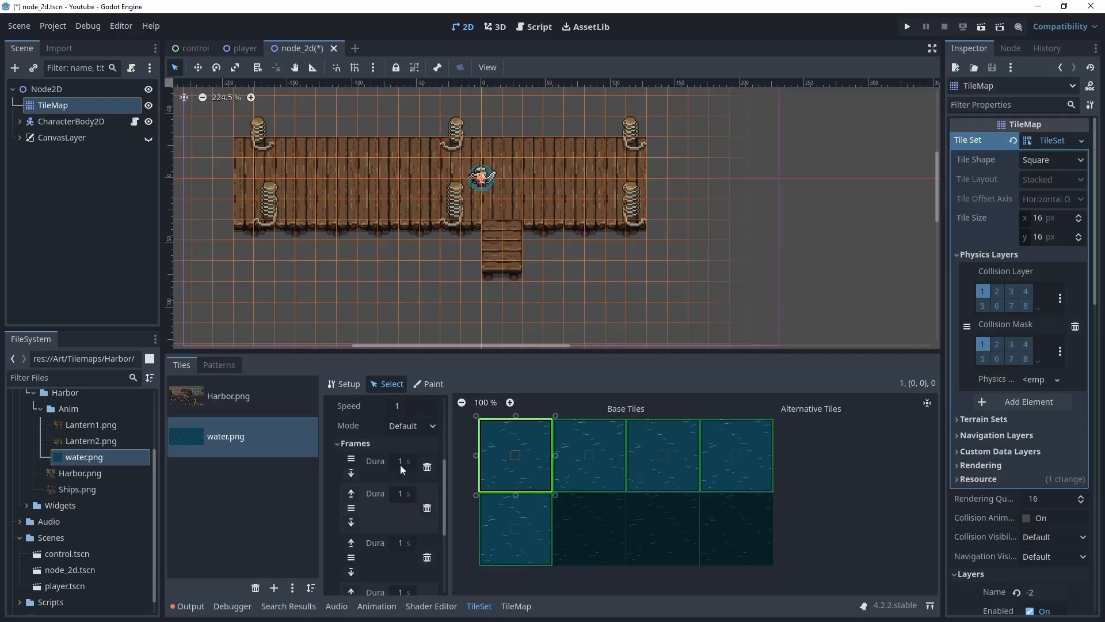
Set the durations of the water tile's animation frames to 0.2 s
left_click(401, 462)
type("0.2")
key("Tab")
key("Tab")
key("Tab")
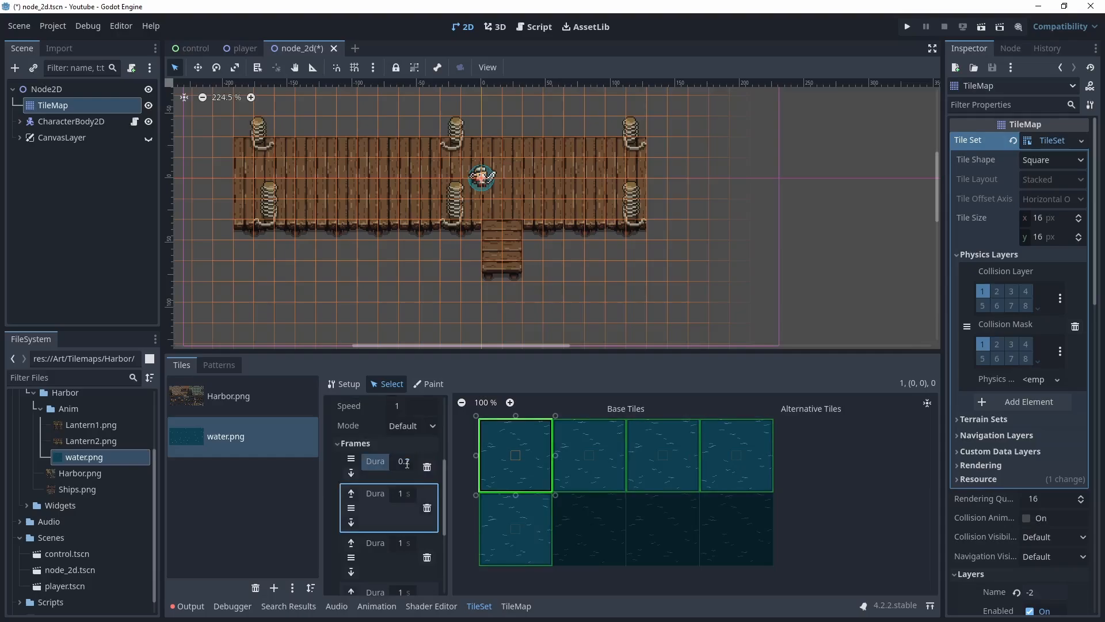
key("Tab")
type("0.2")
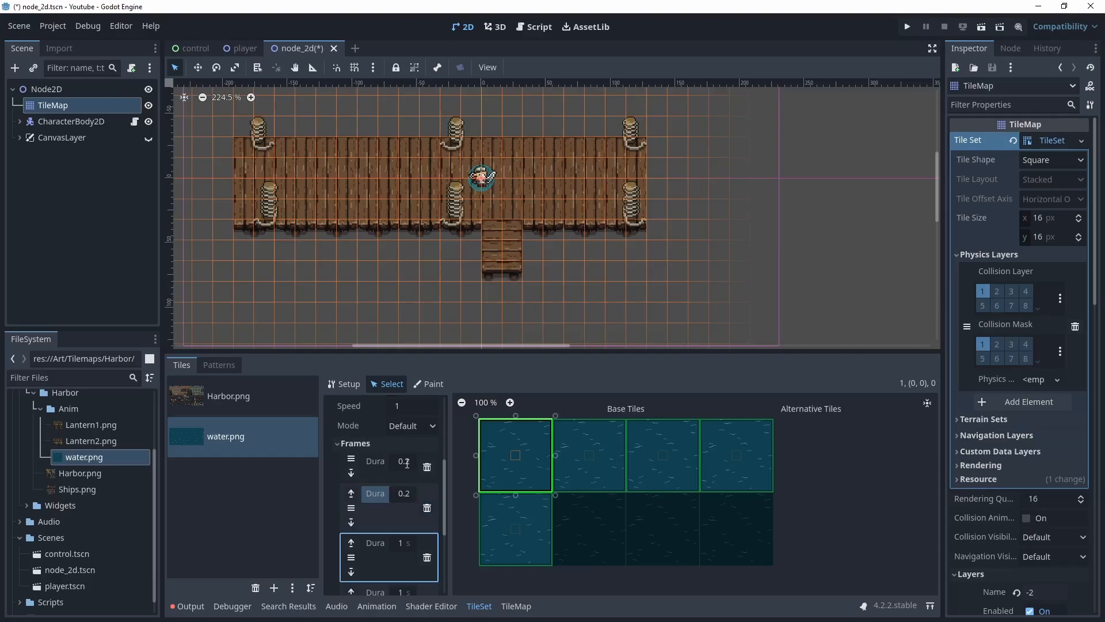
key("Tab")
key("Tab")
key("Tab")
key("Tab")
type("0.2")
key("Tab")
key("Tab")
key("Tab")
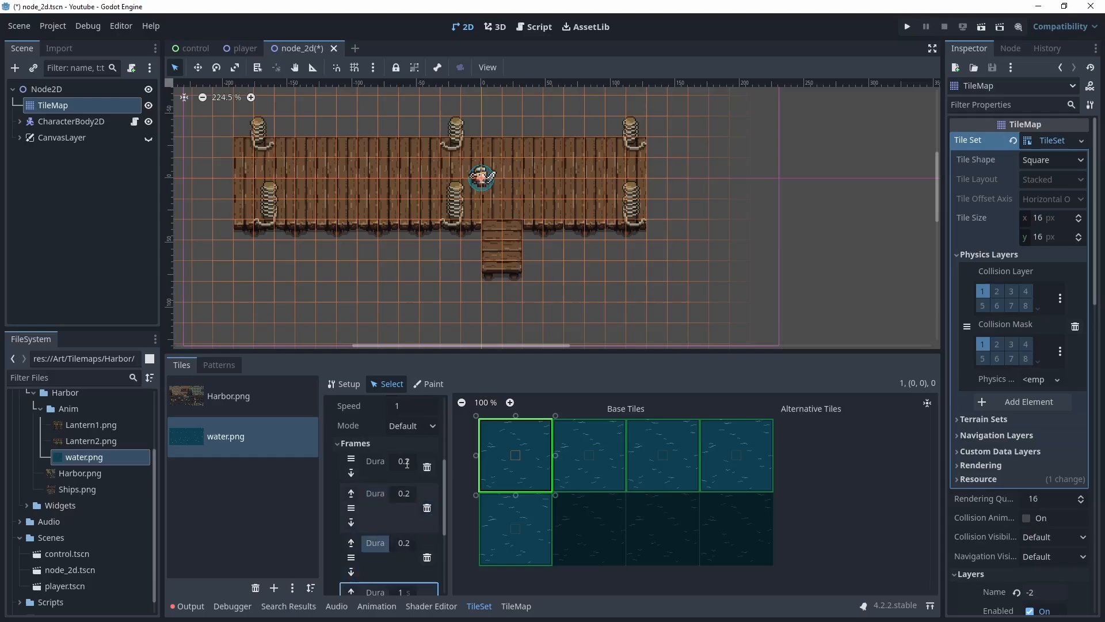
key("Tab")
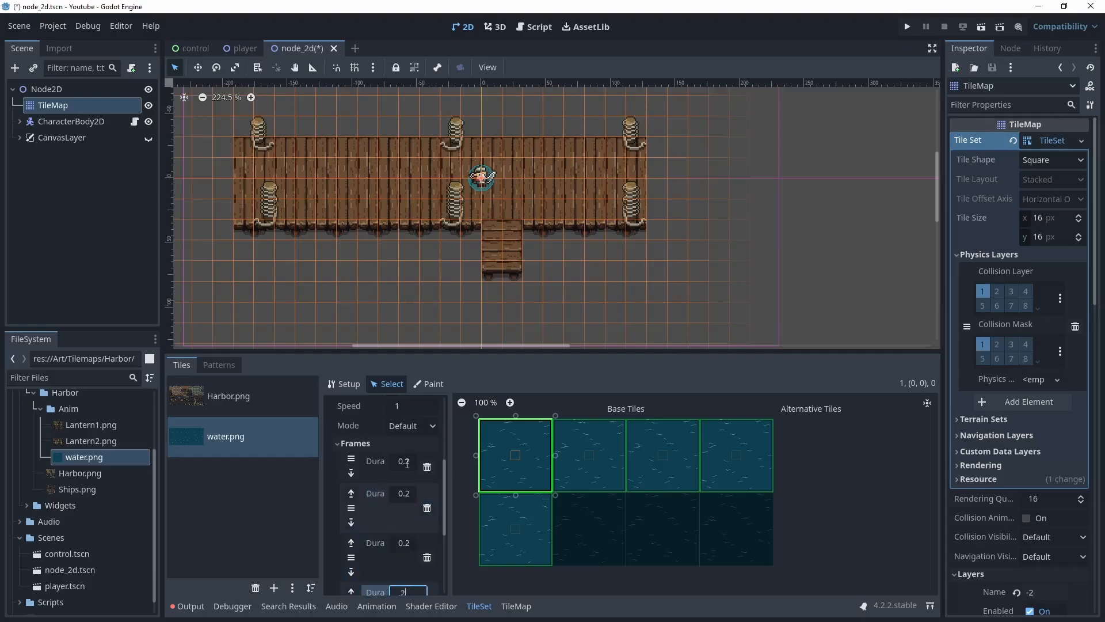
scroll(381, 423, "down", 5)
left_click(405, 520)
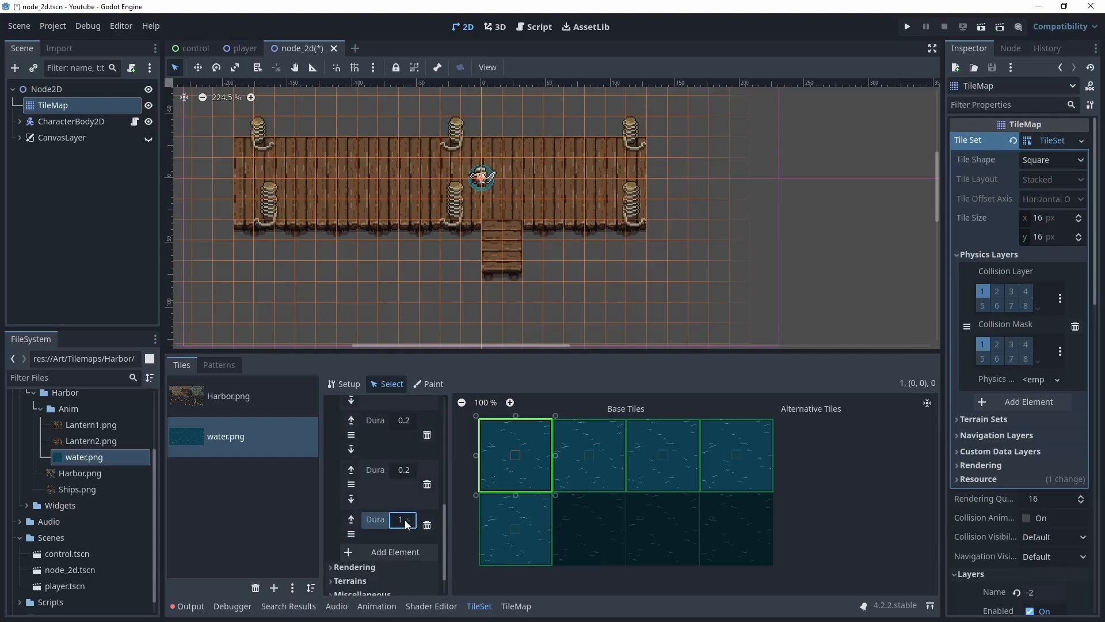
type(".2")
Add three more animation frames and set each new frame's duration to 0.2 s
left_click(402, 554)
left_click(403, 554)
left_click(405, 497)
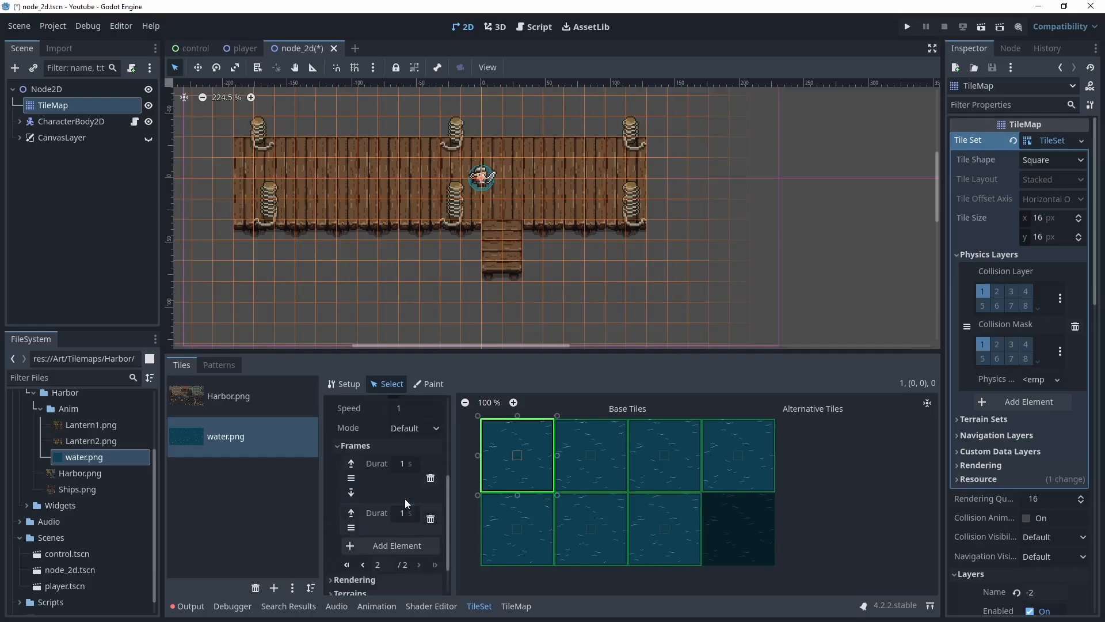
left_click(402, 544)
left_click(407, 464)
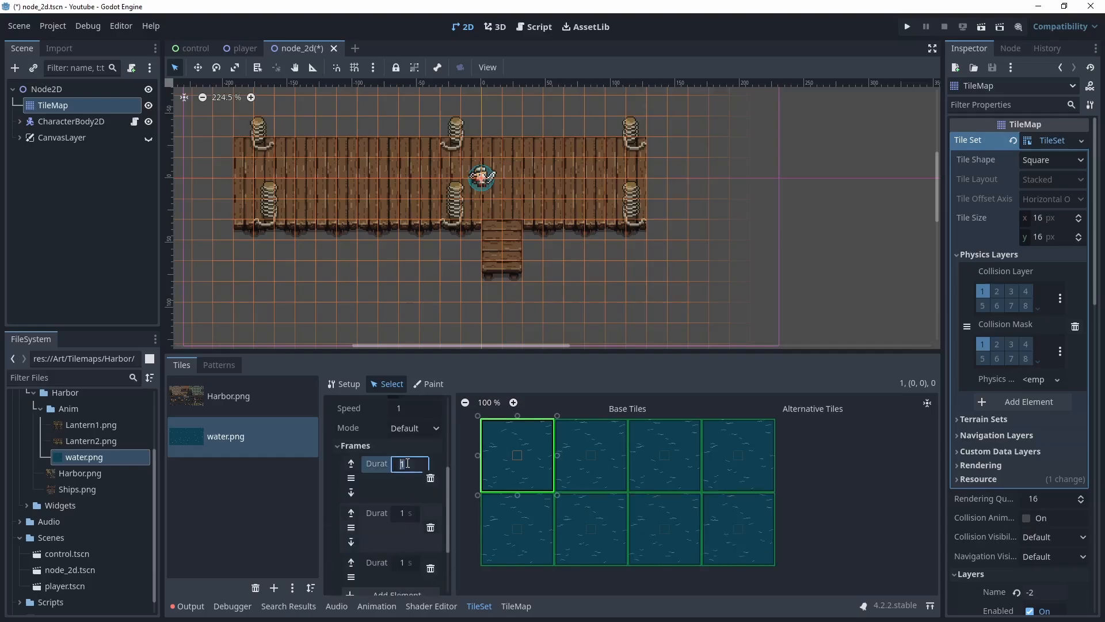
type(".2")
left_click(404, 517)
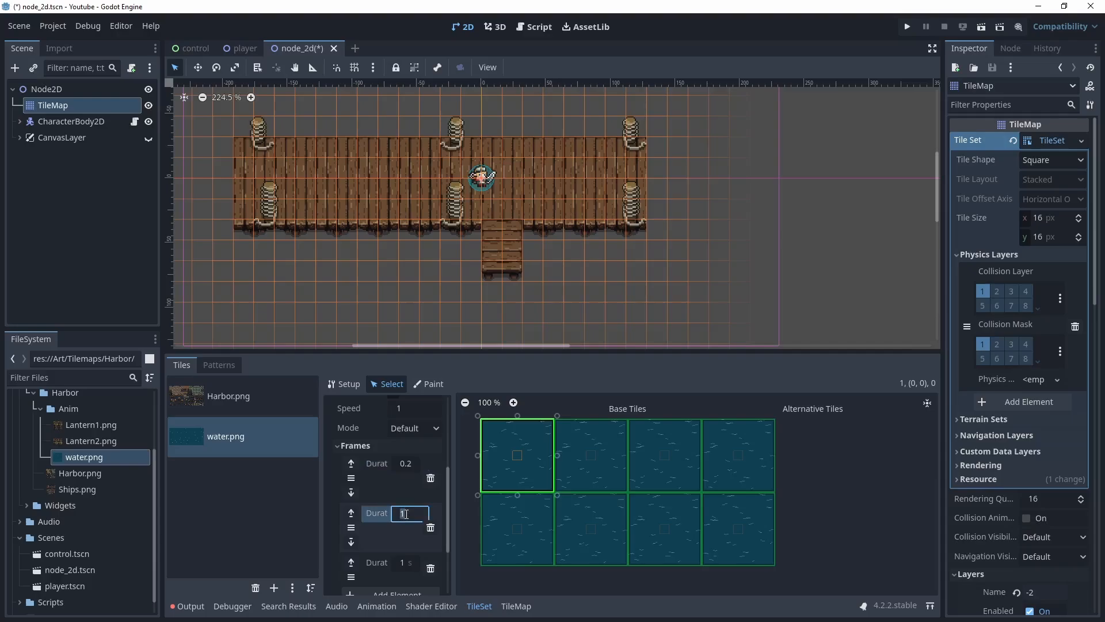
type(".2")
left_click(405, 563)
type("0.2")
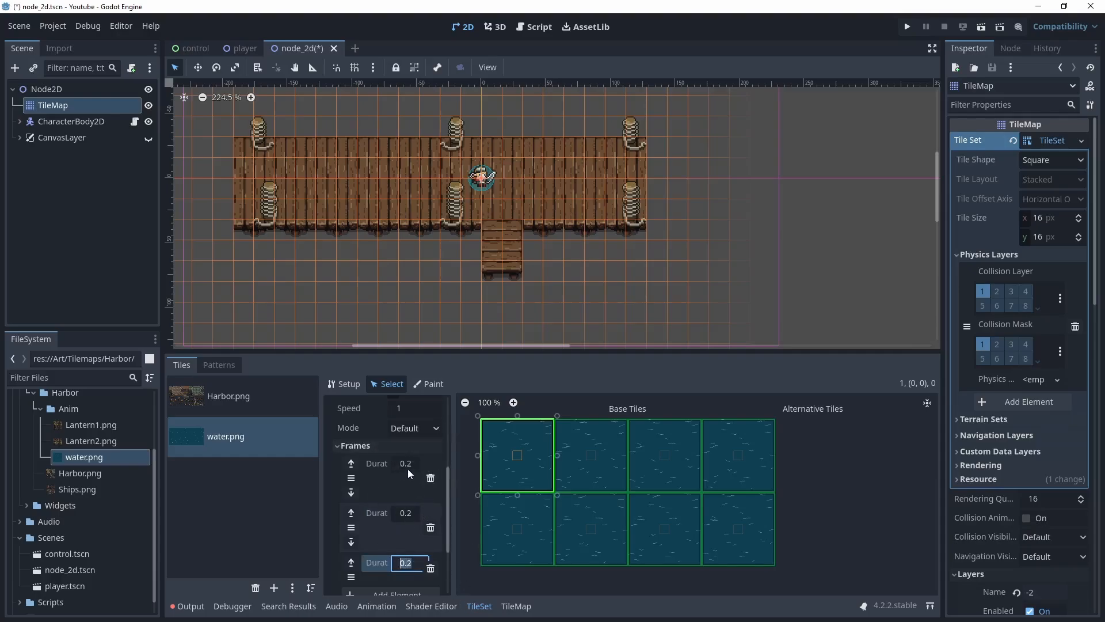
Switch to TileMap painting, pick the water tile with the paint tool, and choose layer -2
left_click(515, 606)
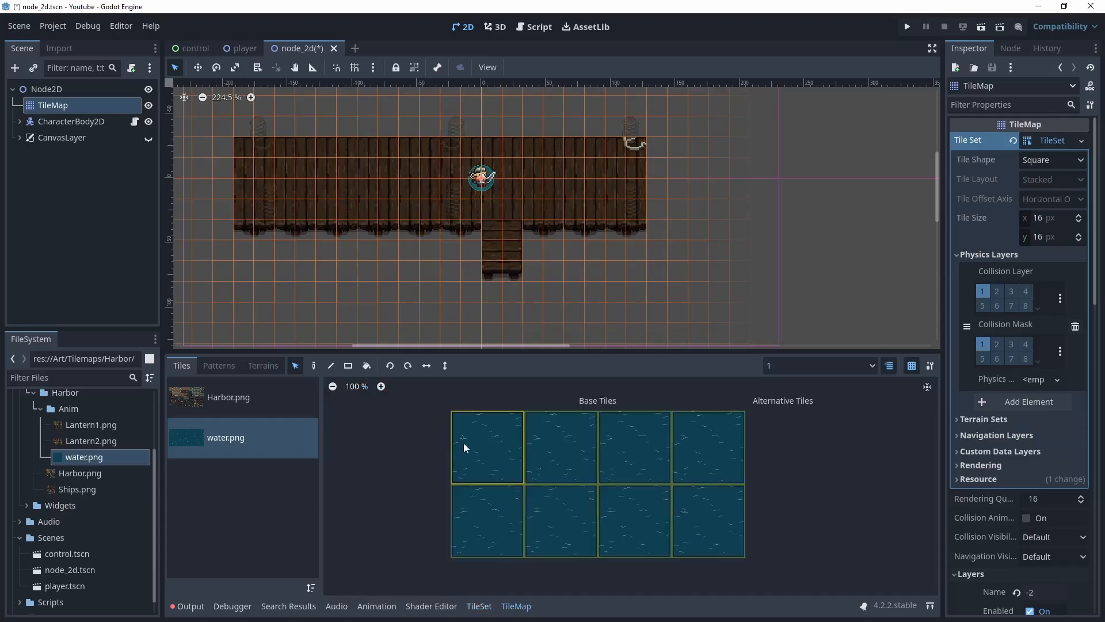
left_click(479, 443)
left_click(313, 365)
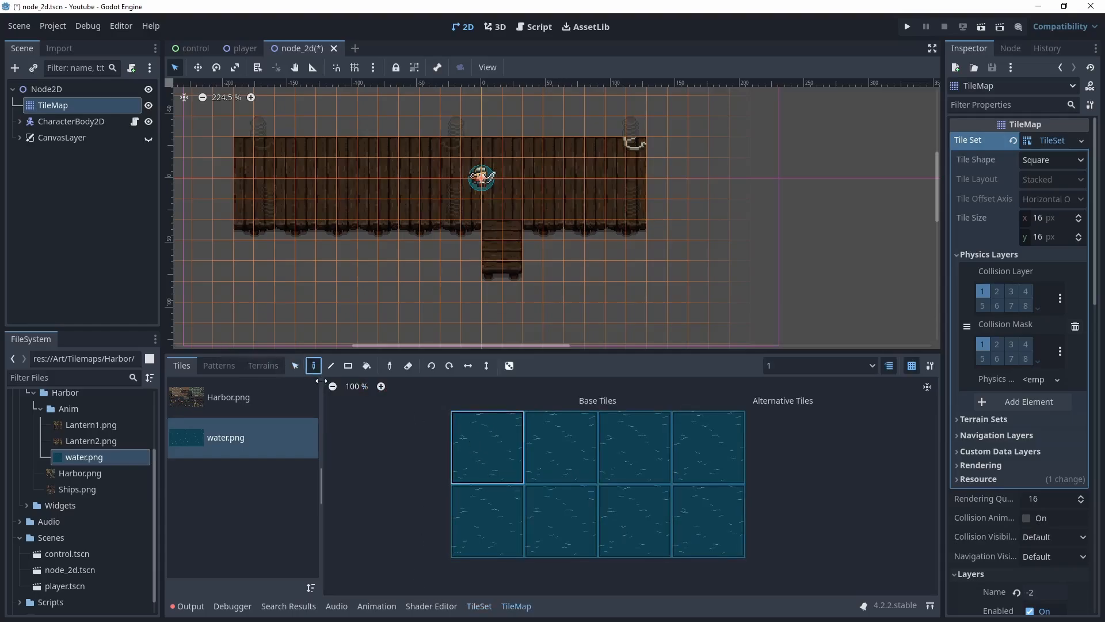
left_click(873, 363)
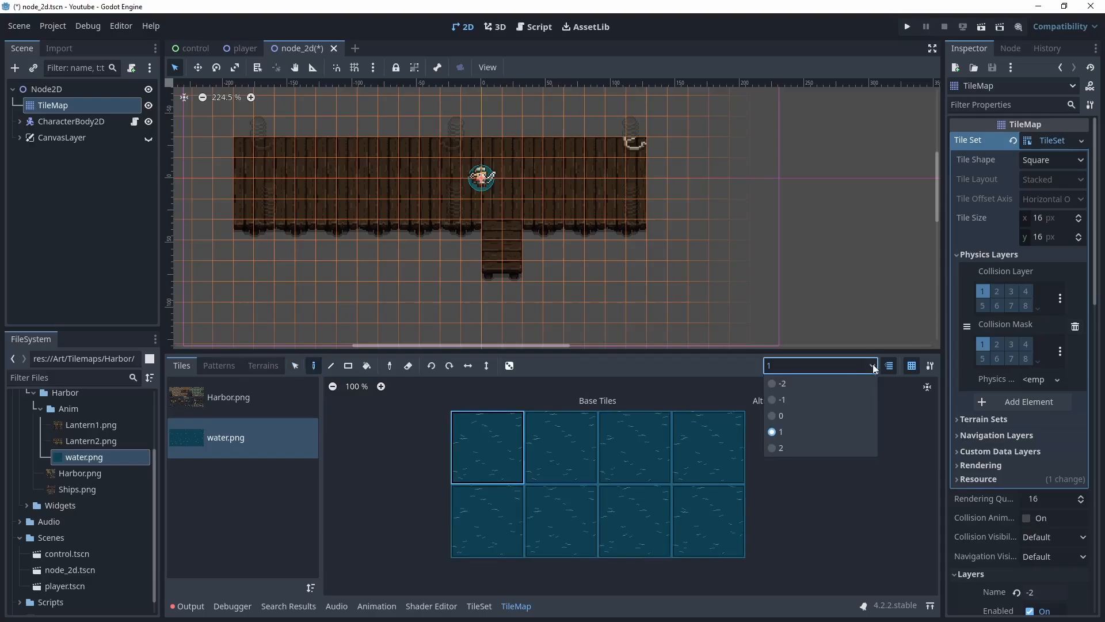
left_click(810, 383)
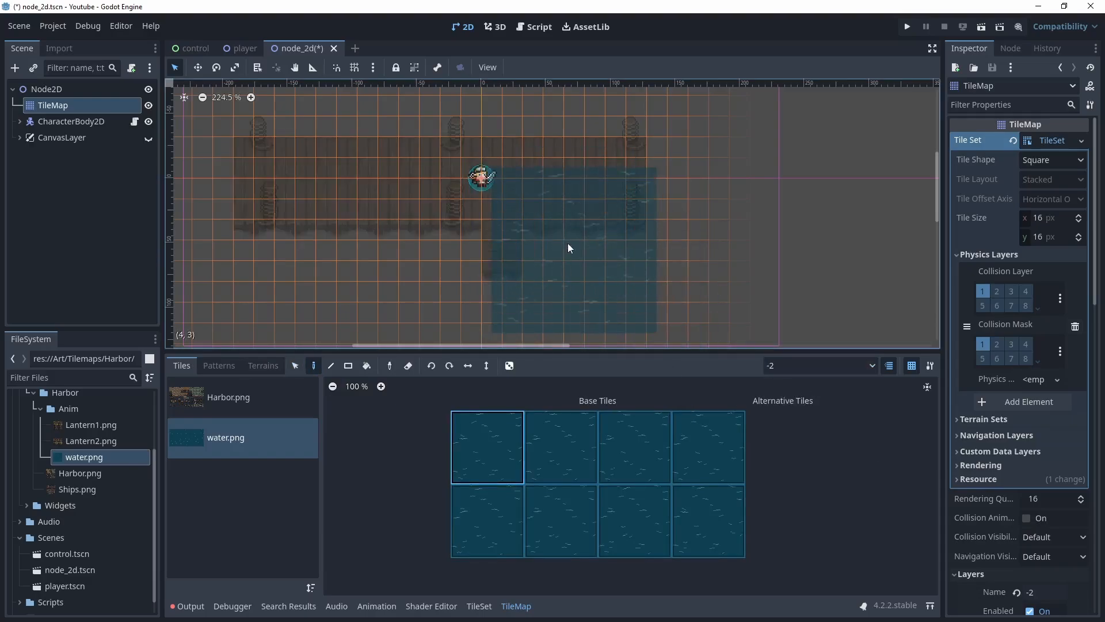
Paint a block of water tiles beside the pier stairs, save, and test-run the scene
left_click(568, 245)
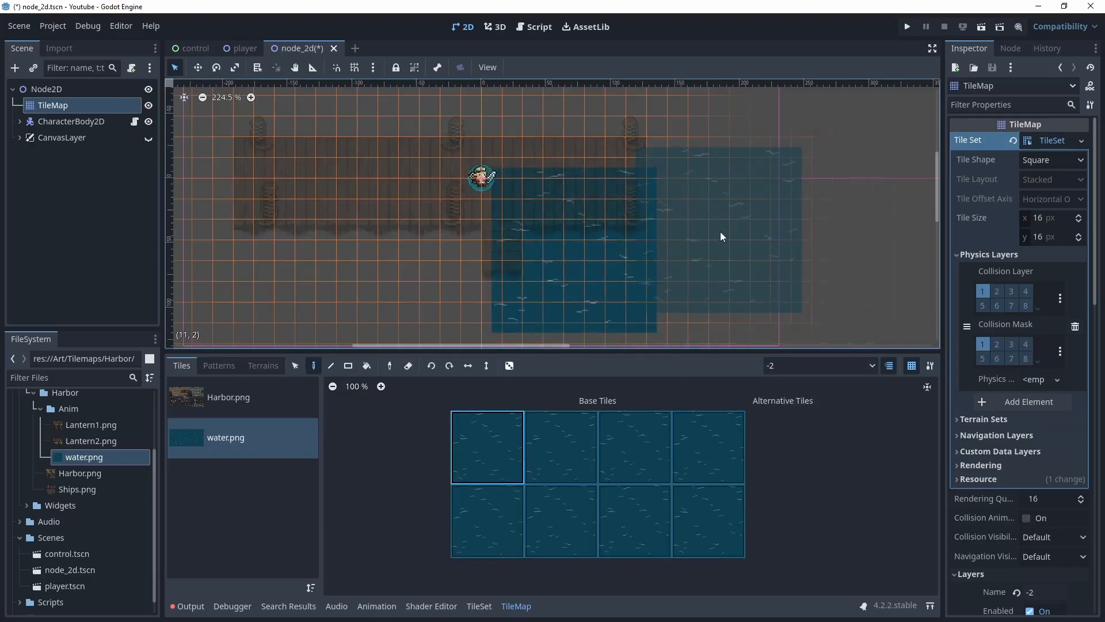
key("ctrl+s")
key("F5")
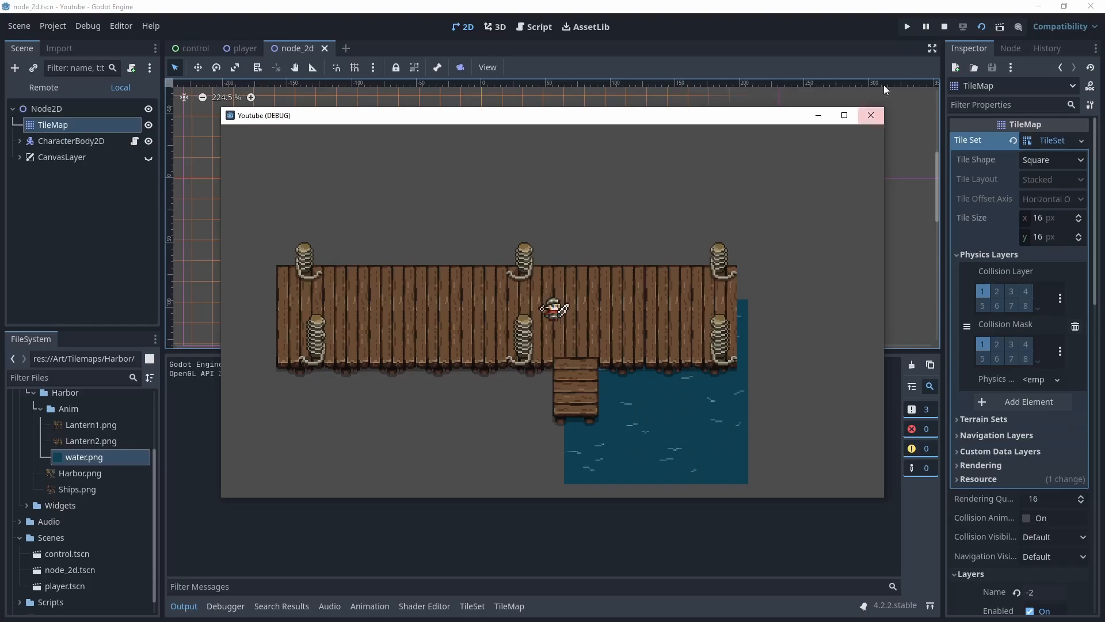
left_click(871, 118)
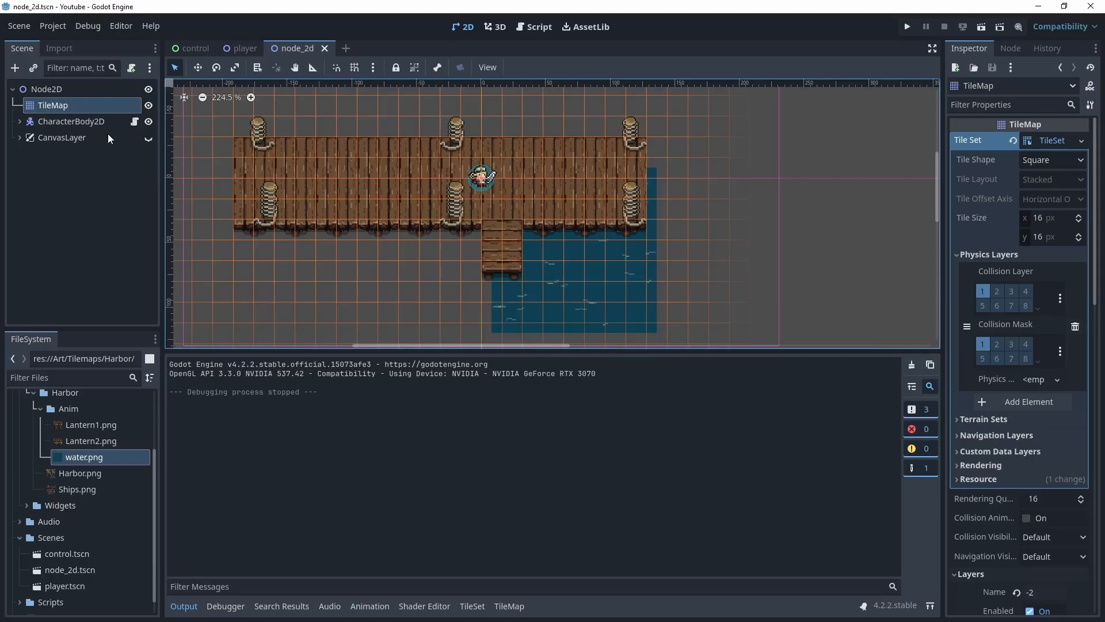
Paint more water tiles on layer -2 to cover the area around the pier
left_click(500, 607)
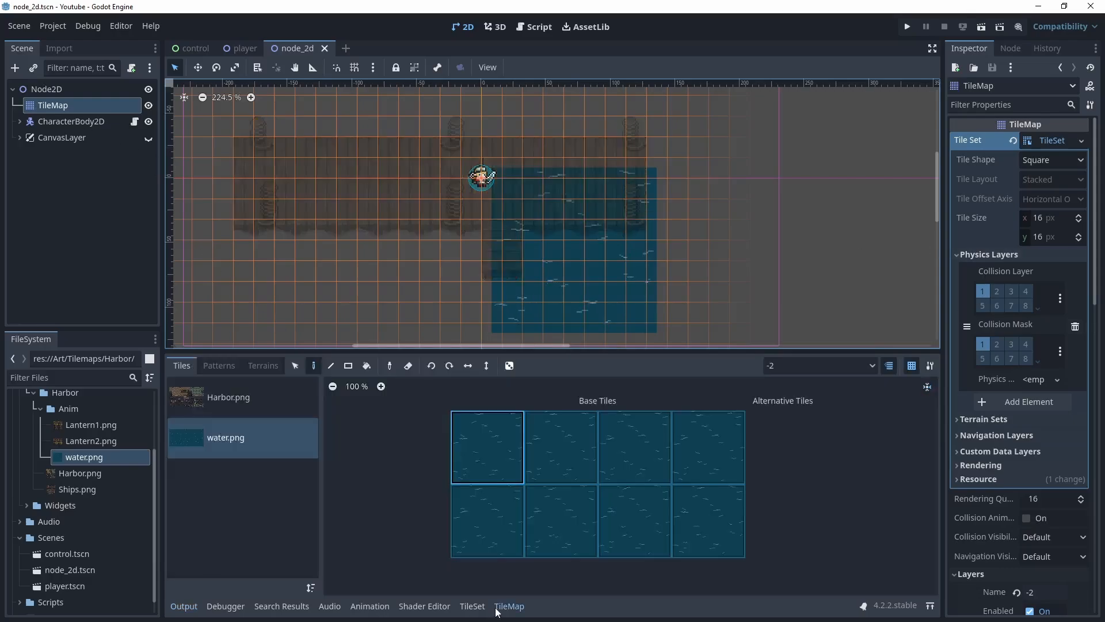
left_click(436, 244)
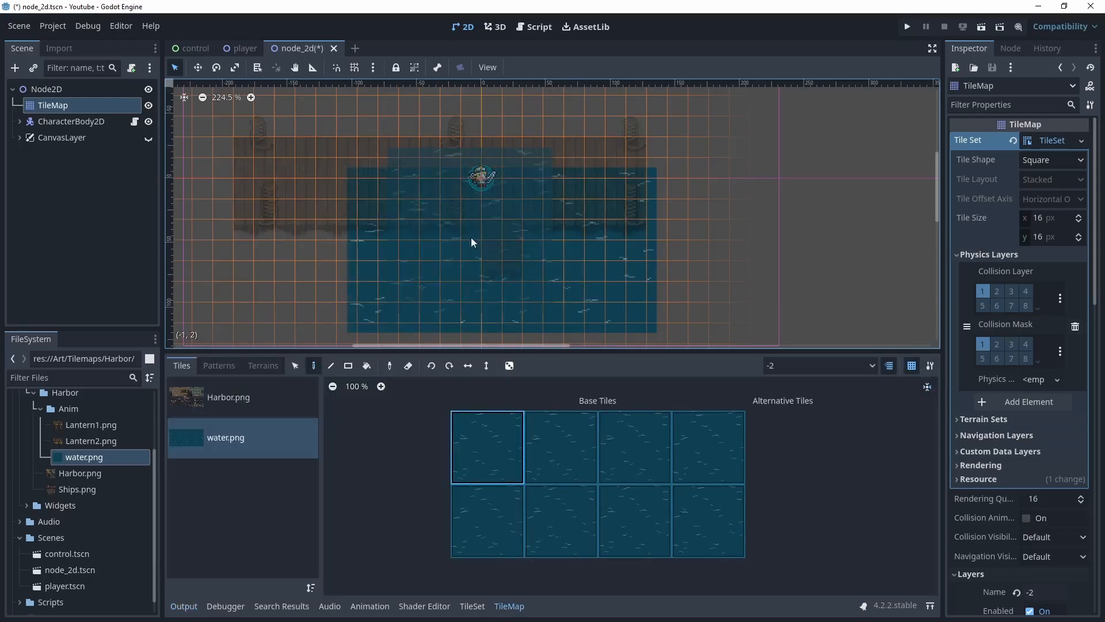
scroll(623, 233, "down", 3)
middle_click_drag(673, 202, 611, 278)
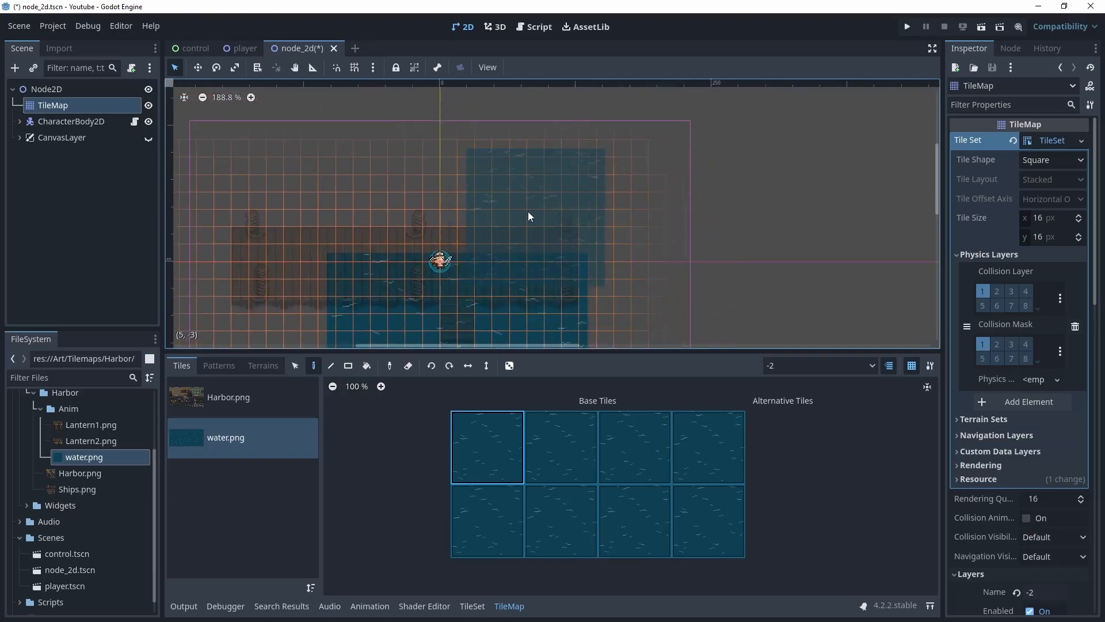
left_click(534, 203)
left_click(403, 210)
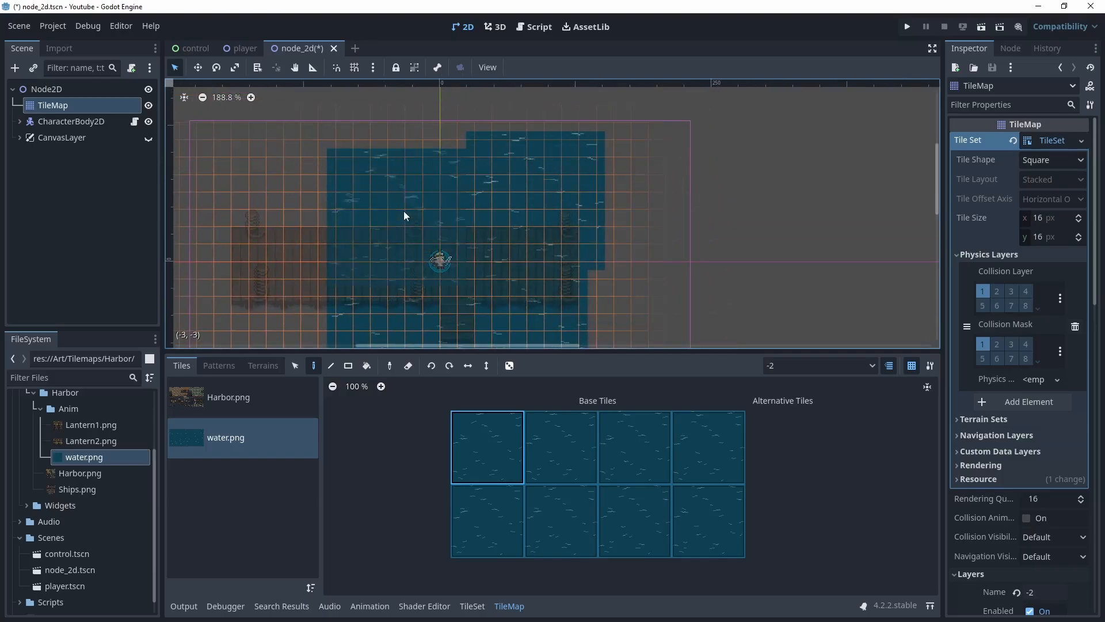
left_click(281, 161)
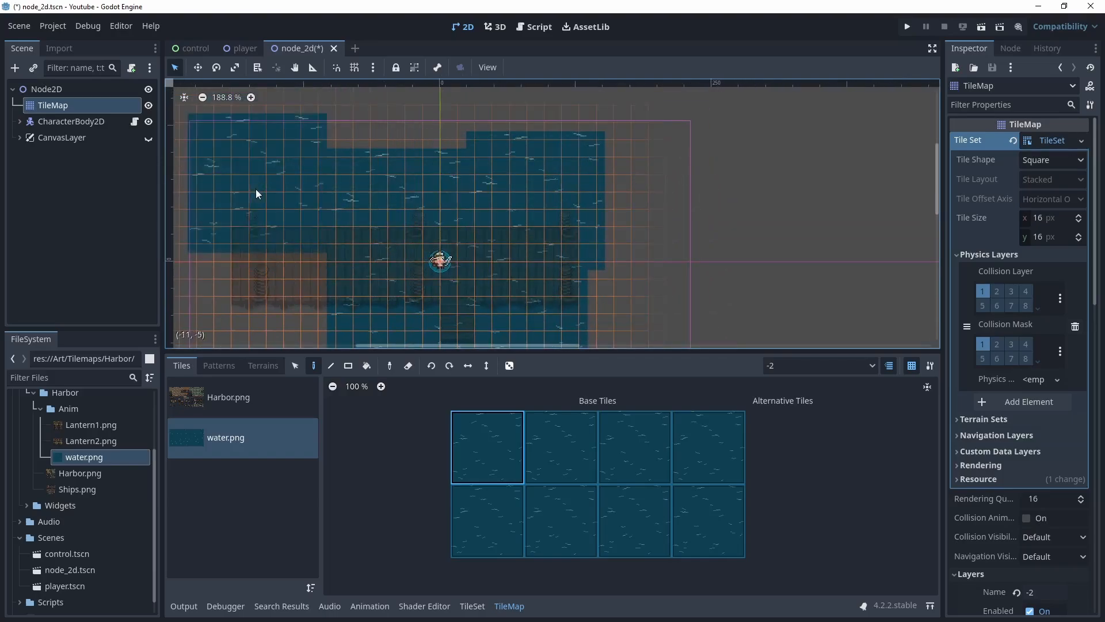
mouse_move(394, 251)
middle_mouse_down()
mouse_move(430, 207)
mouse_move(459, 133)
middle_mouse_up()
left_click(335, 210)
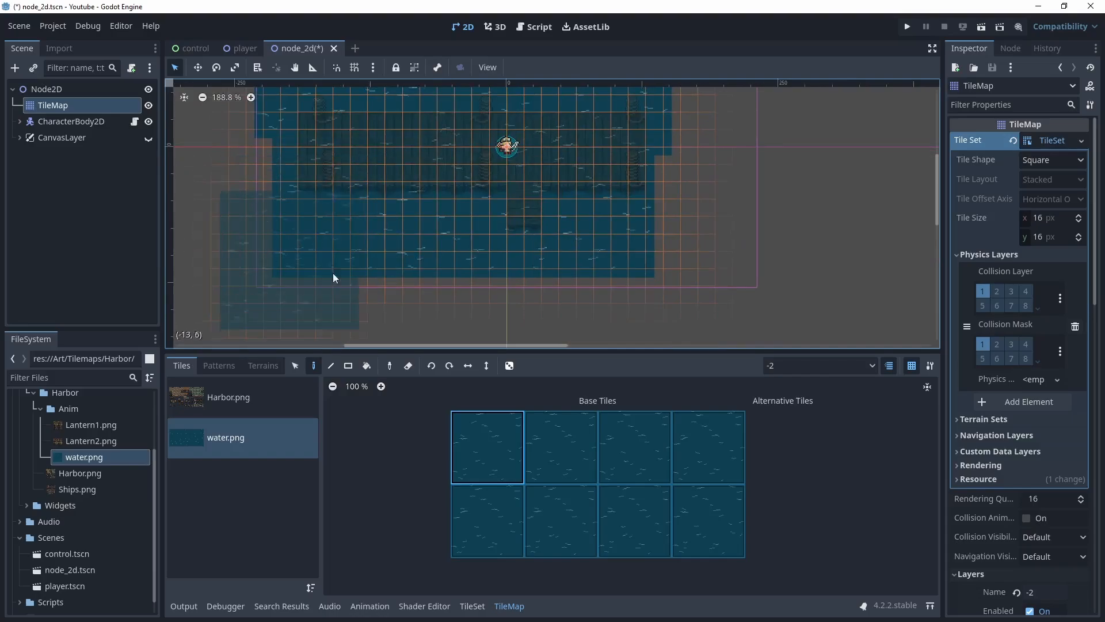
left_click(700, 251)
scroll(765, 247, "down", 2)
left_click(709, 175)
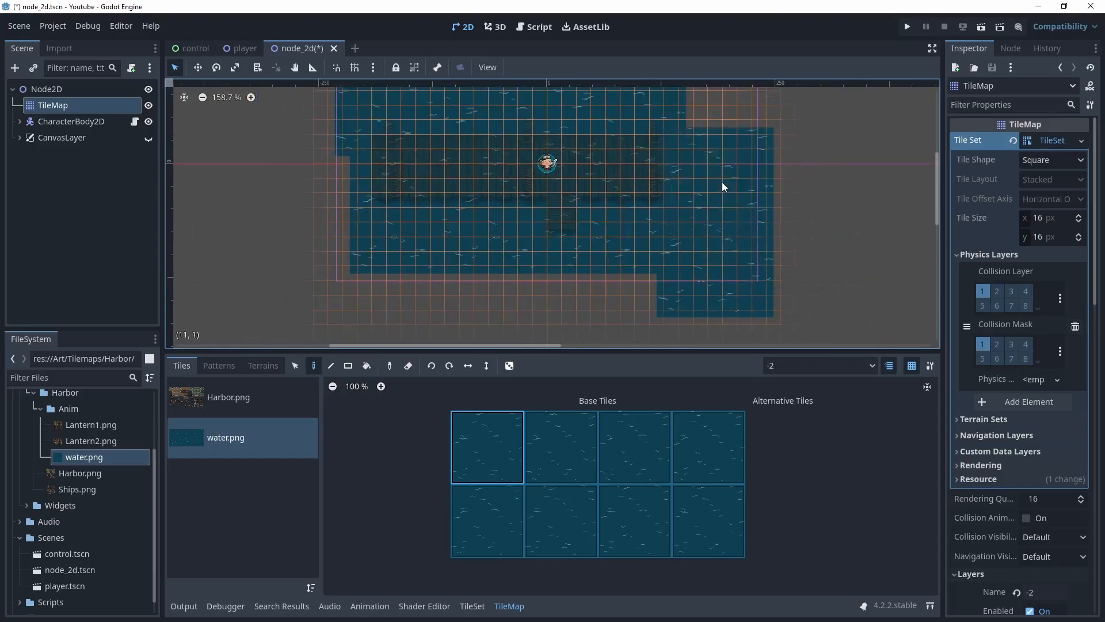
middle_click_drag(754, 209, 709, 171)
left_click(637, 201)
left_click(587, 214)
left_click(641, 223)
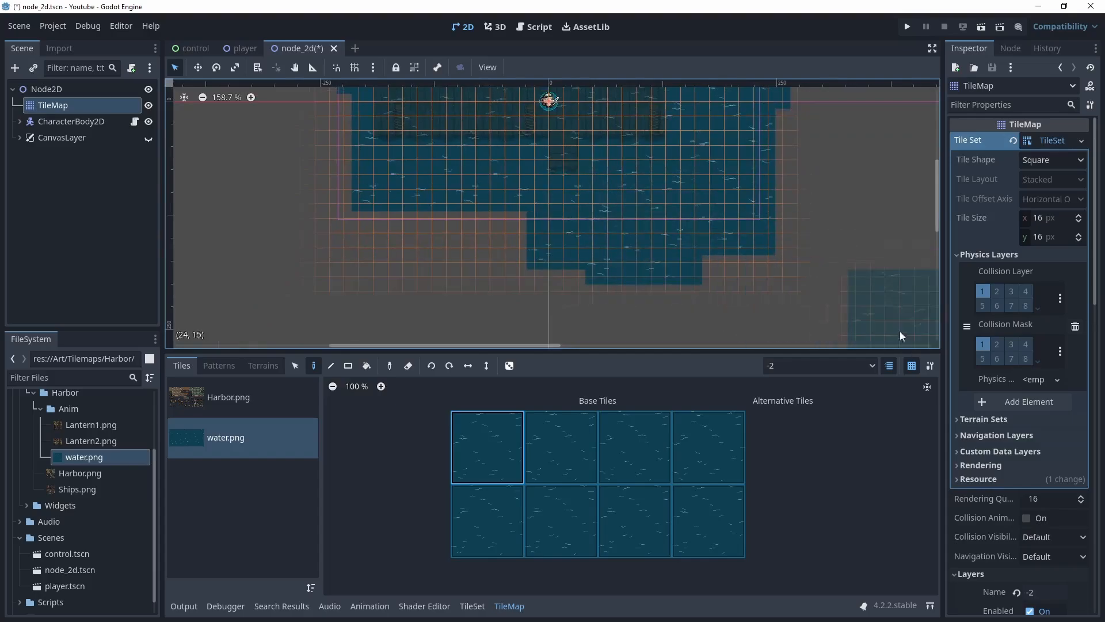
Save the scene and run it to preview the water around the pier
key("ctrl+s")
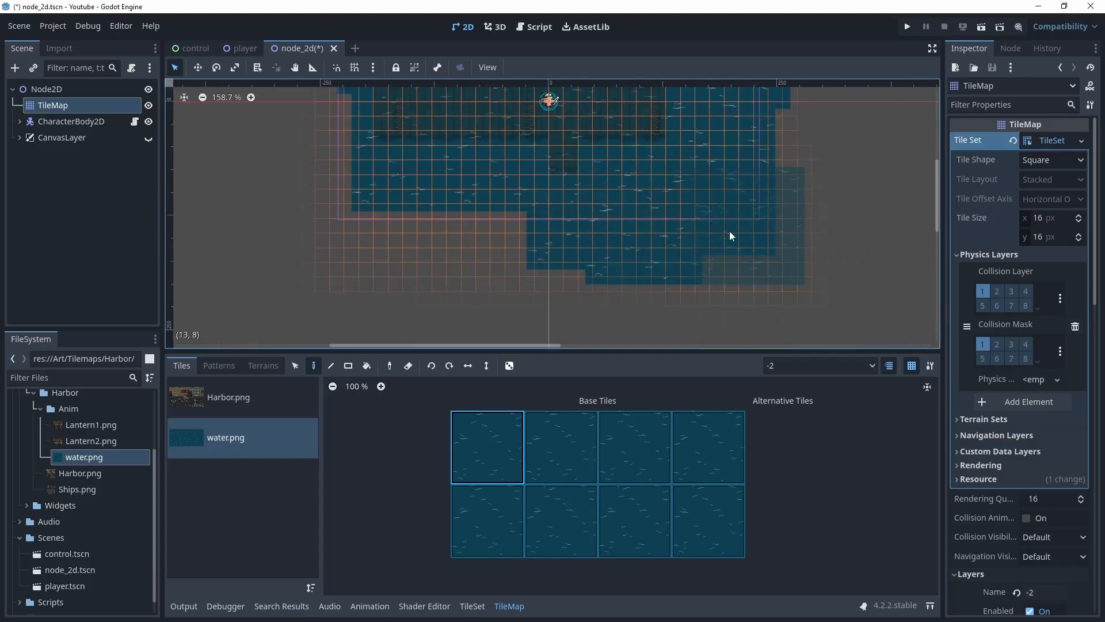
key("F5")
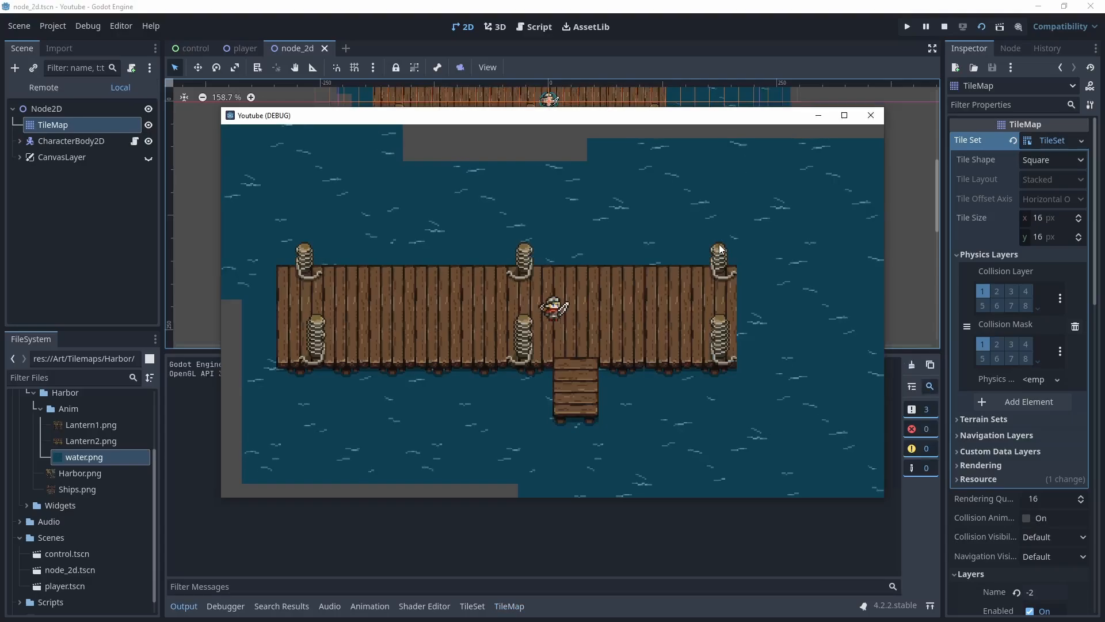
left_click(870, 115)
Fill a large rectangle of water tiles around the whole pier area and test-run the scene
scroll(703, 291, "down", 4)
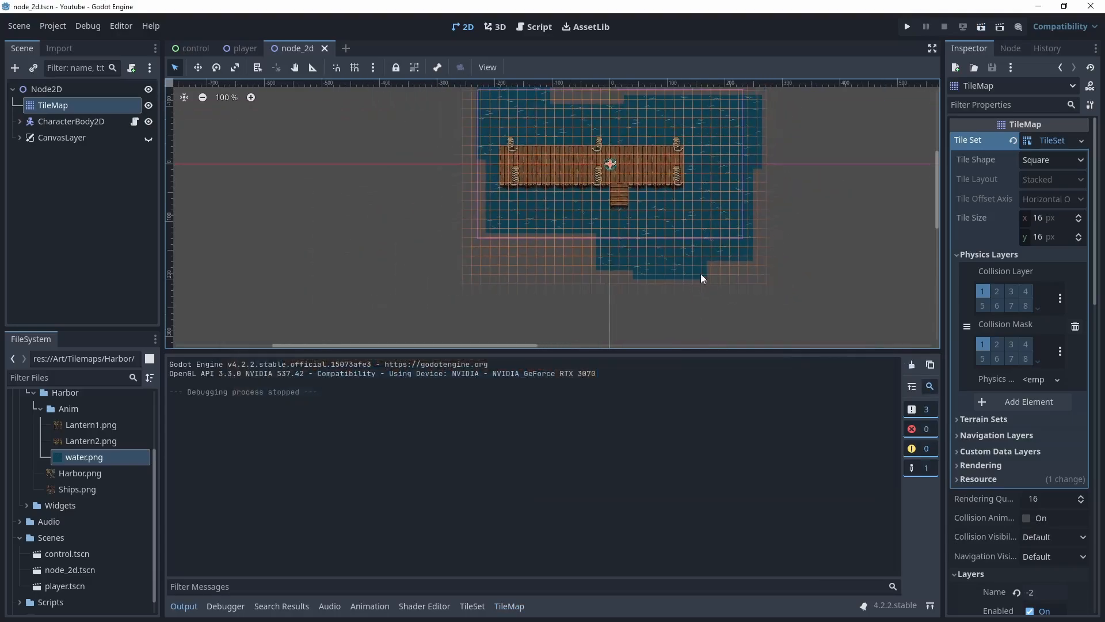
middle_click_drag(780, 270, 683, 291)
scroll(683, 292, "down", 1)
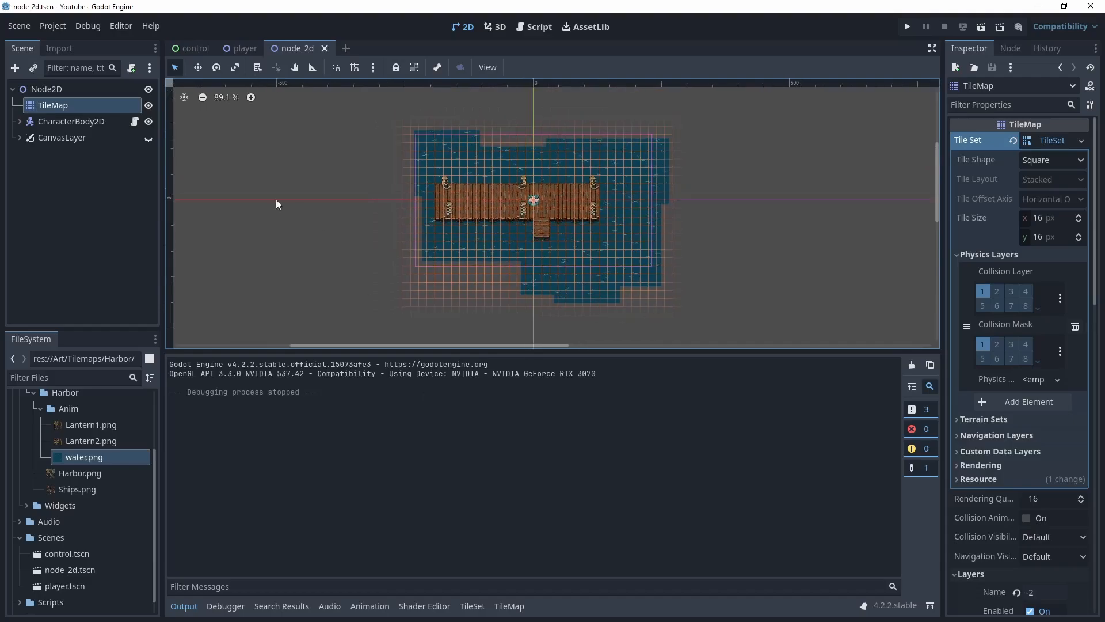
left_click(509, 606)
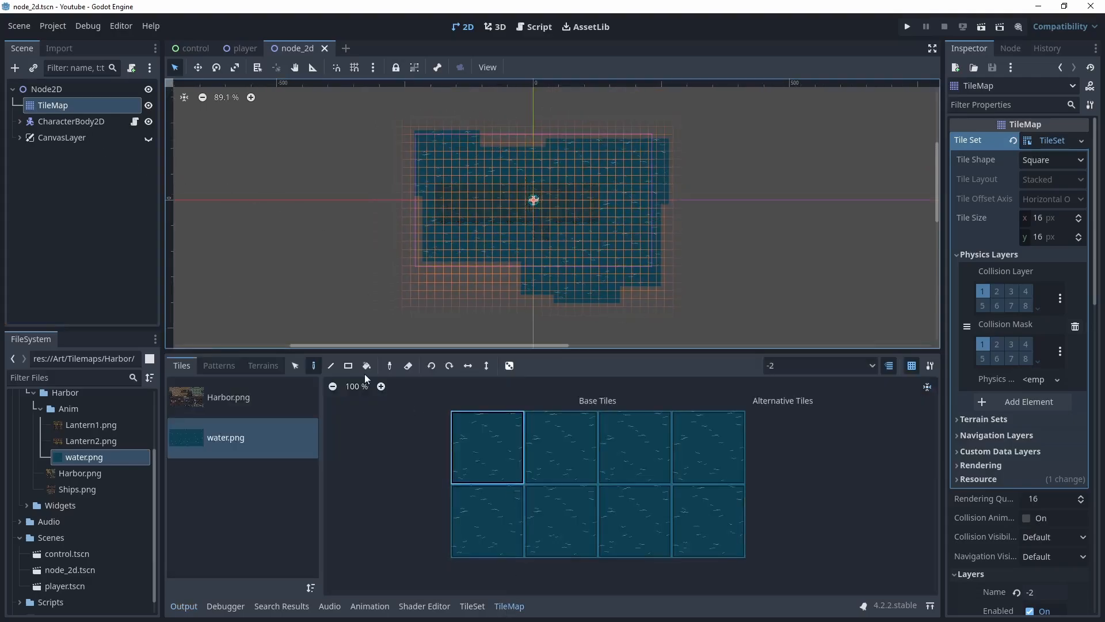
scroll(733, 275, "down", 2)
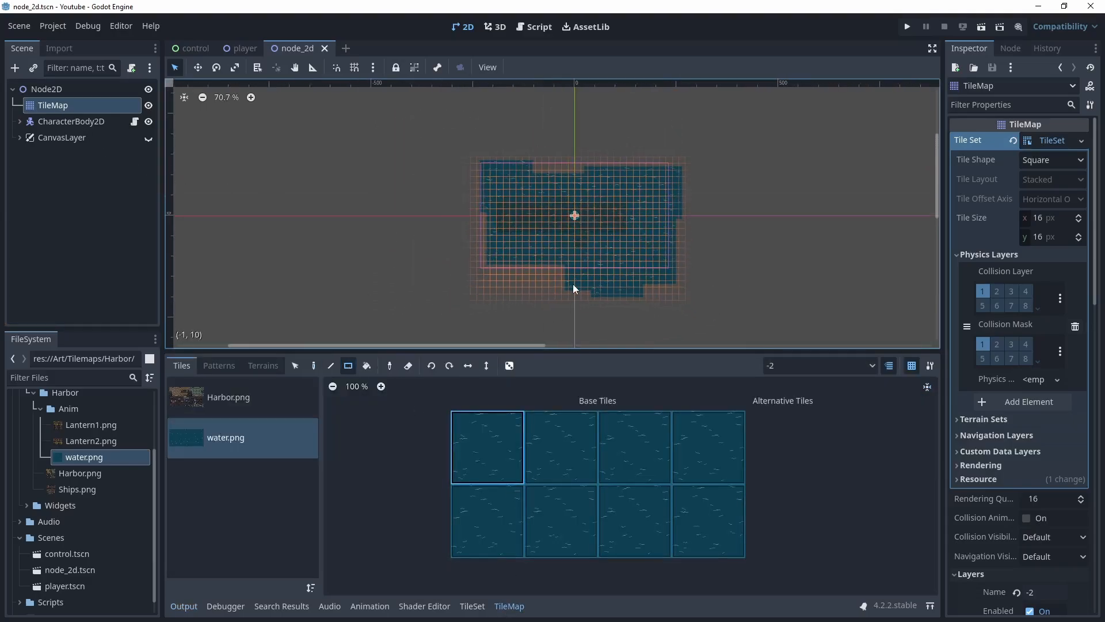
mouse_move(414, 113)
left_mouse_down()
mouse_move(439, 140)
mouse_move(741, 324)
left_mouse_up()
key("F5")
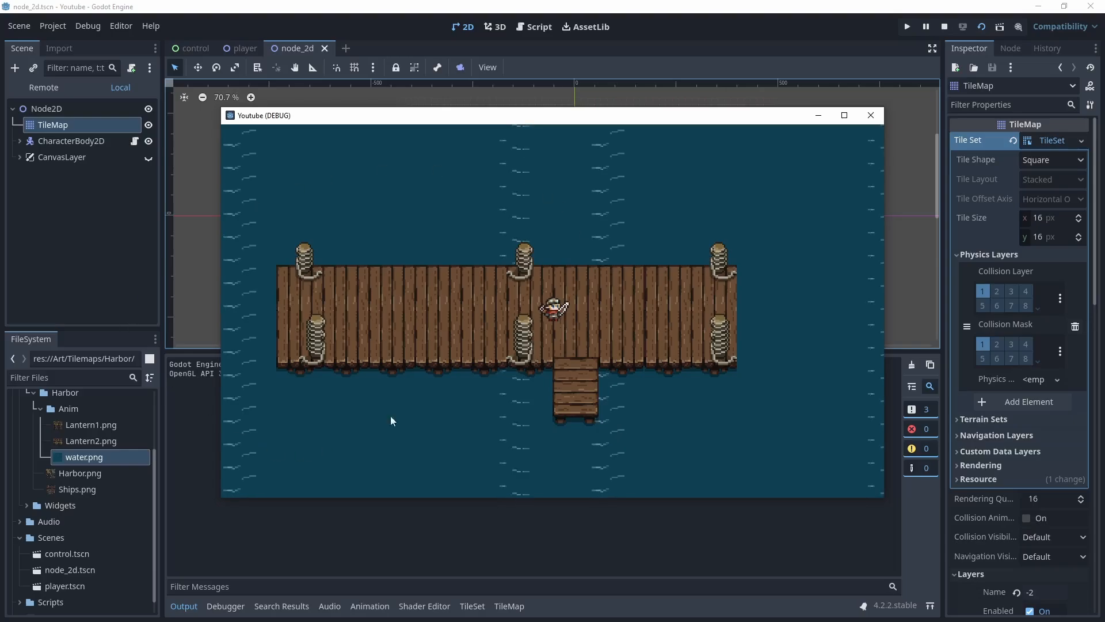
left_click(871, 115)
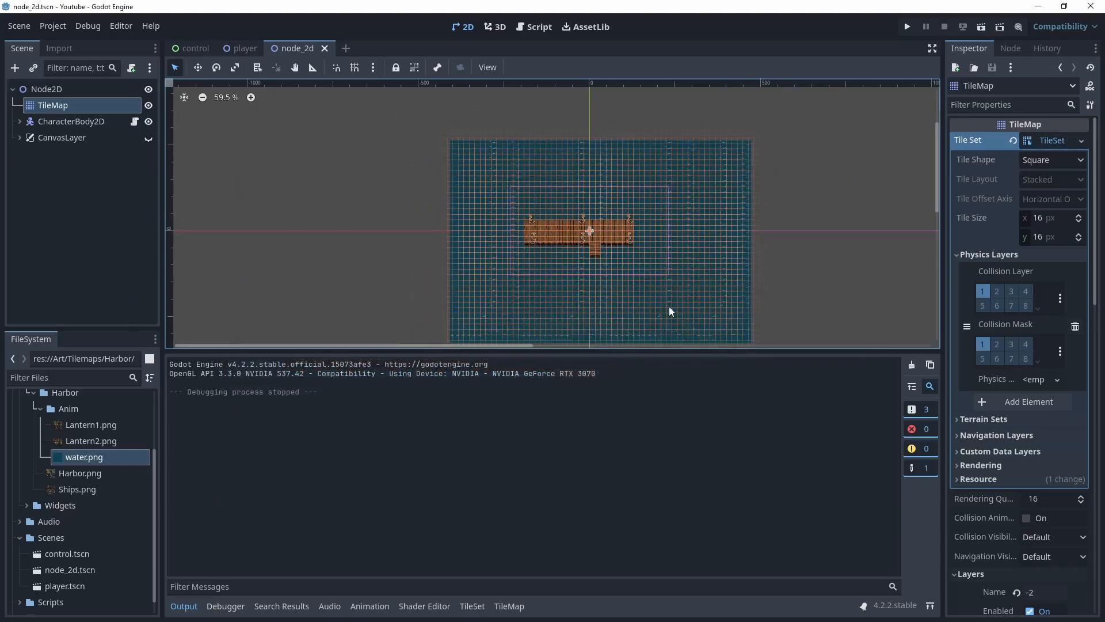
Draw a diagonal line of water tiles across the map with the Line tool
scroll(679, 309, "down", 1)
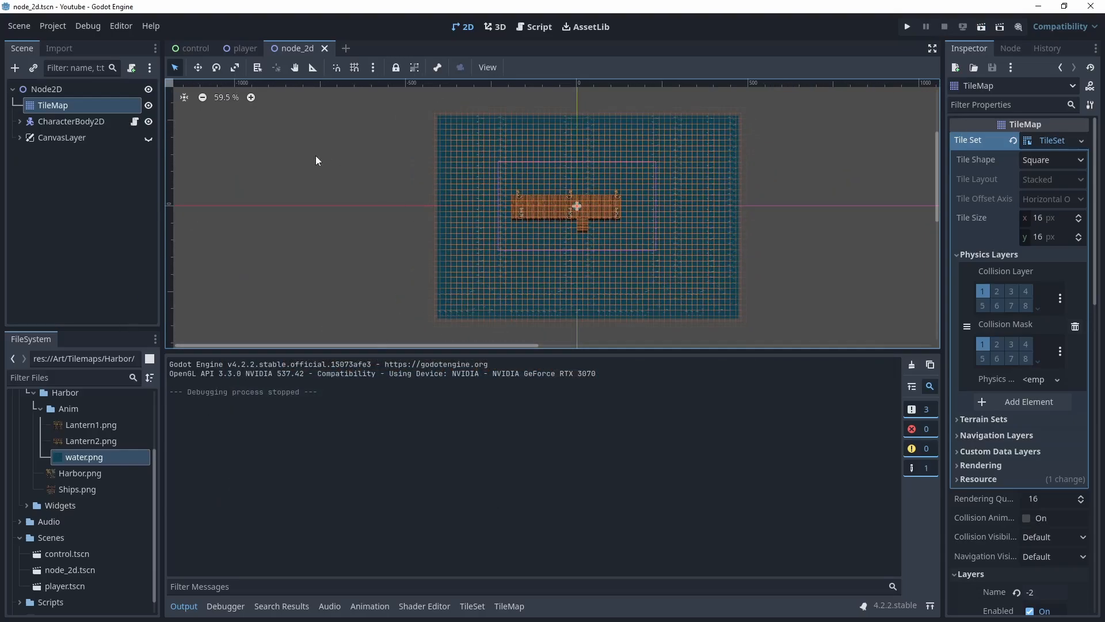
left_click(509, 606)
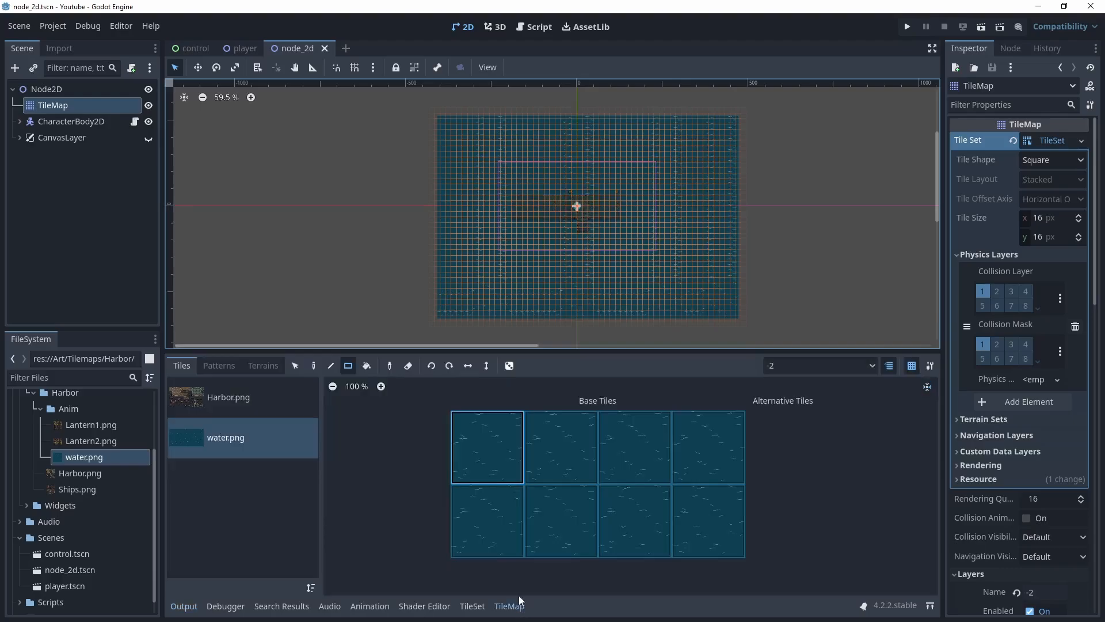
left_click(331, 365)
left_click_drag(420, 297, 868, 130)
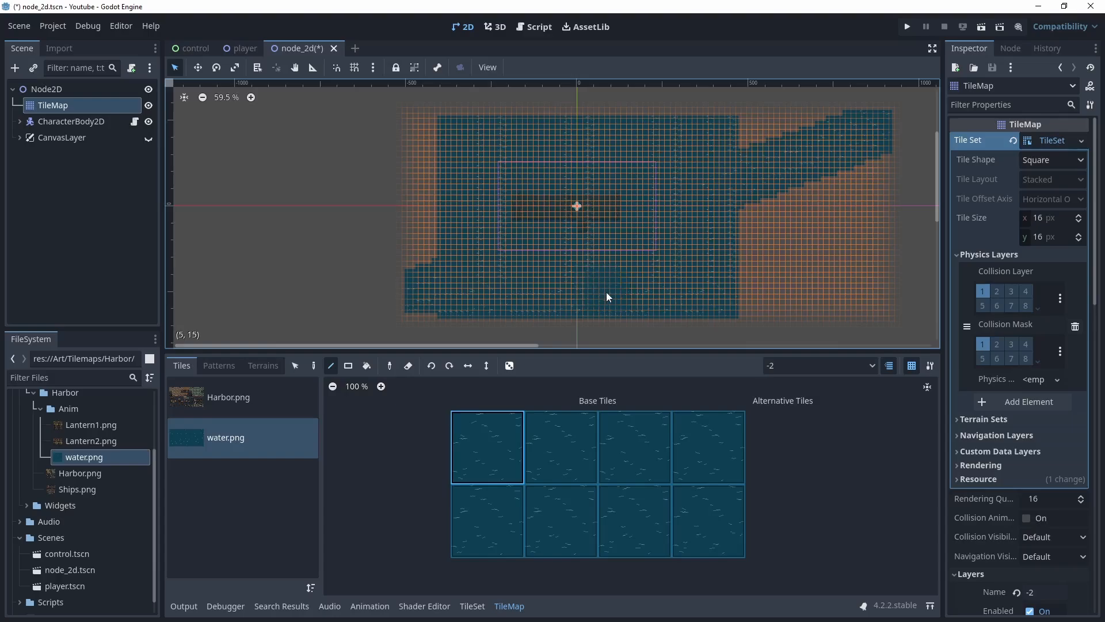
Select all painted water tiles on the map and delete them
left_click(314, 366)
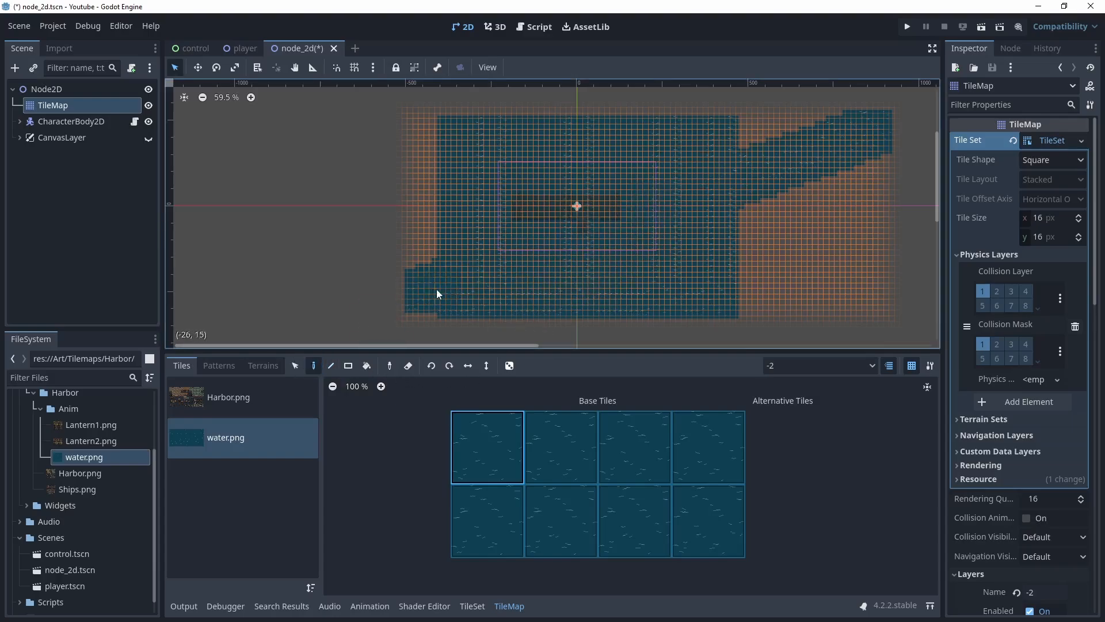
left_click(295, 366)
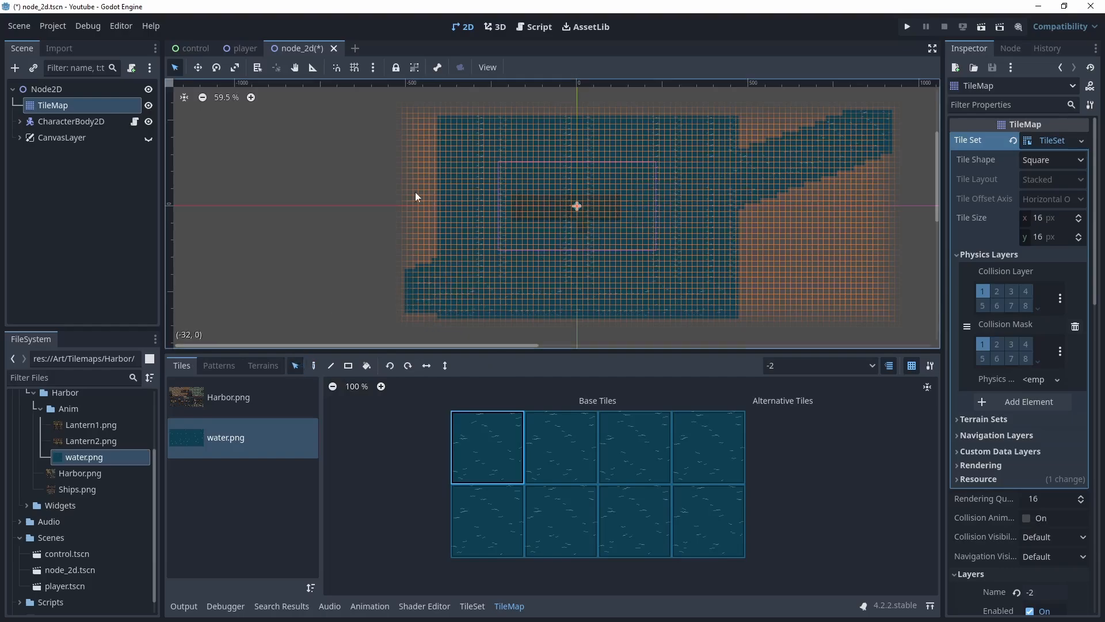
scroll(402, 146, "down", 4)
left_click_drag(374, 117, 776, 297)
key("Delete")
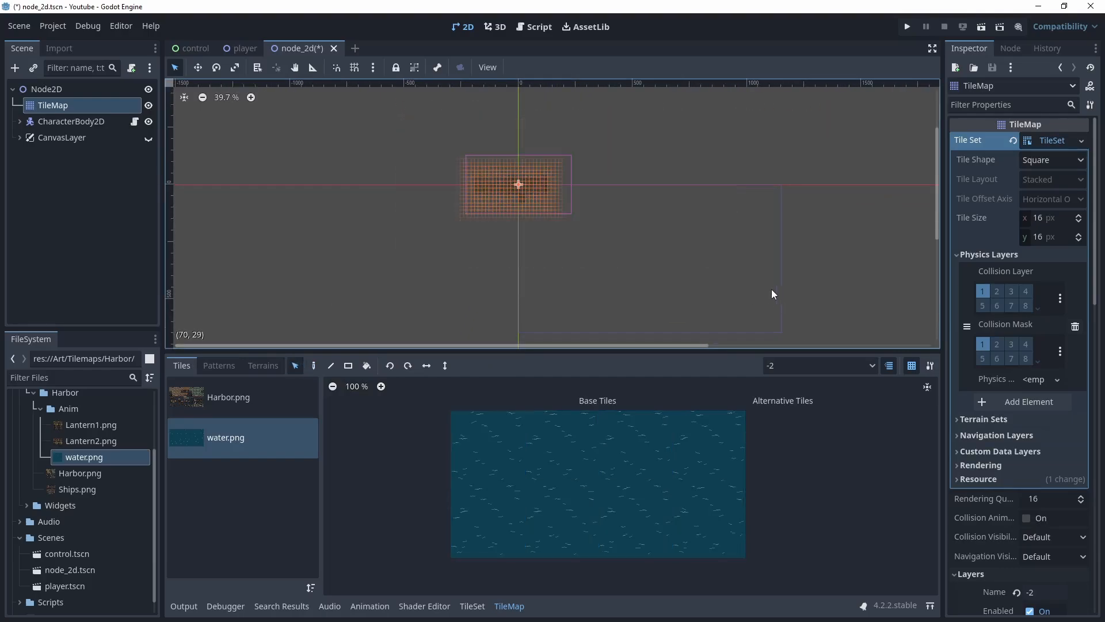
Add a new TileMap child node to Node2D
scroll(521, 199, "up", 2)
scroll(523, 204, "up", 8)
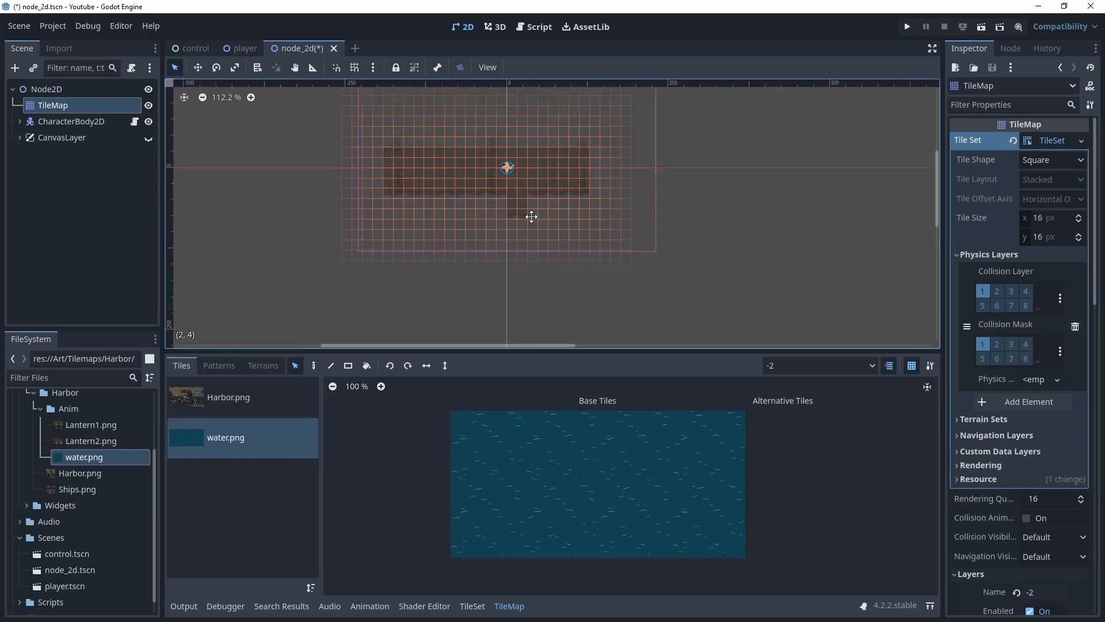
scroll(503, 267, "up", 3)
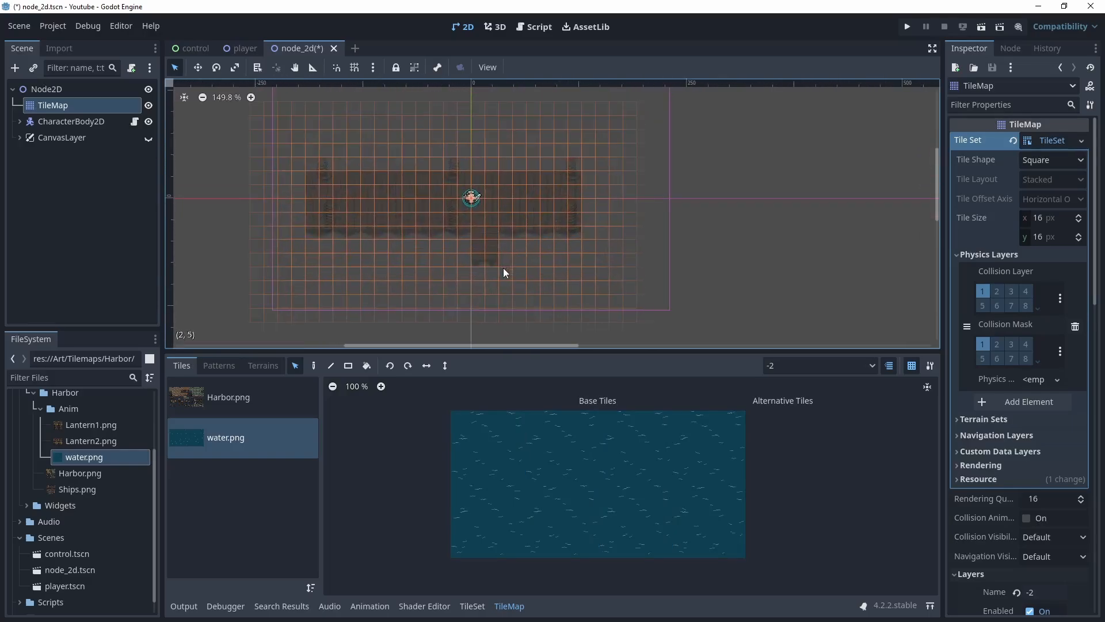
right_click(46, 87)
left_click(88, 97)
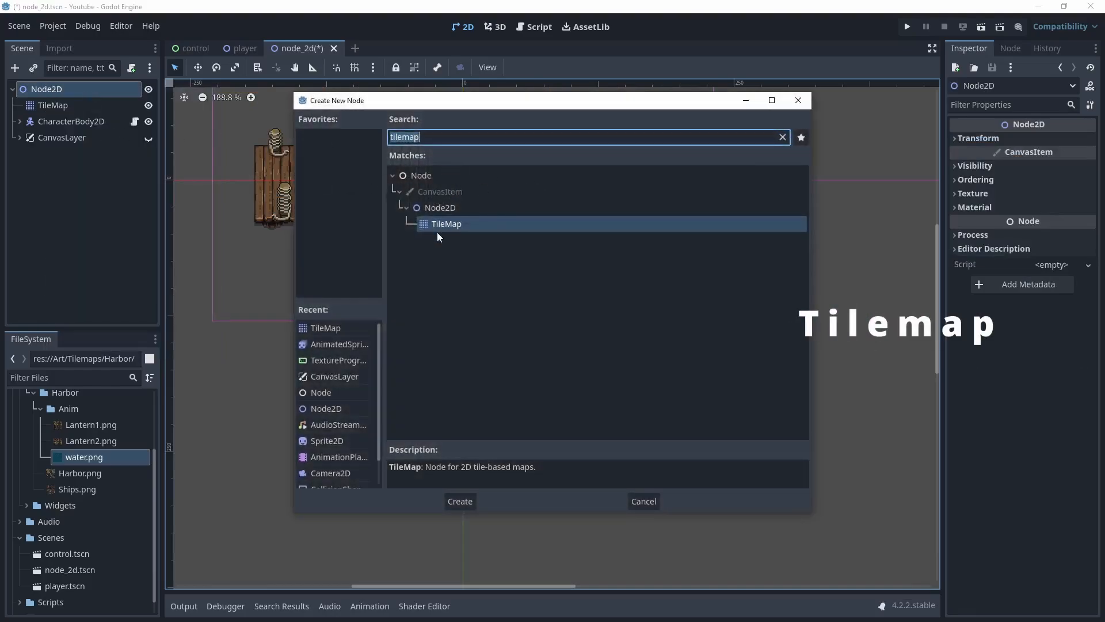
left_click(459, 502)
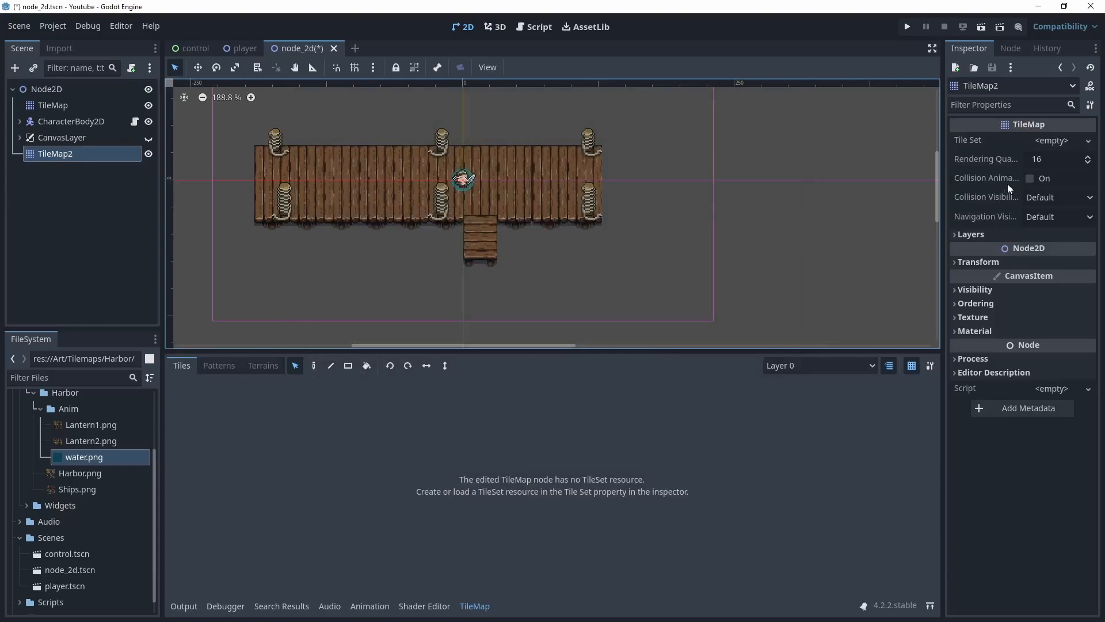
Create a new TileSet for TileMap2 and set its tile size to 128 × 128 px
left_click(1056, 144)
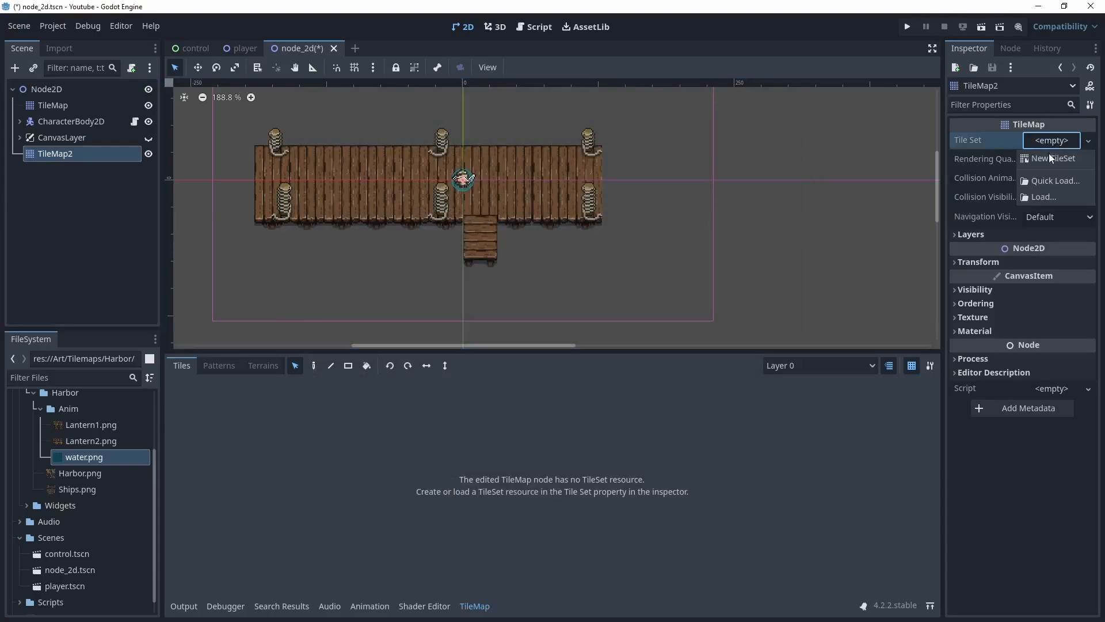
left_click(1049, 153)
left_click(1055, 142)
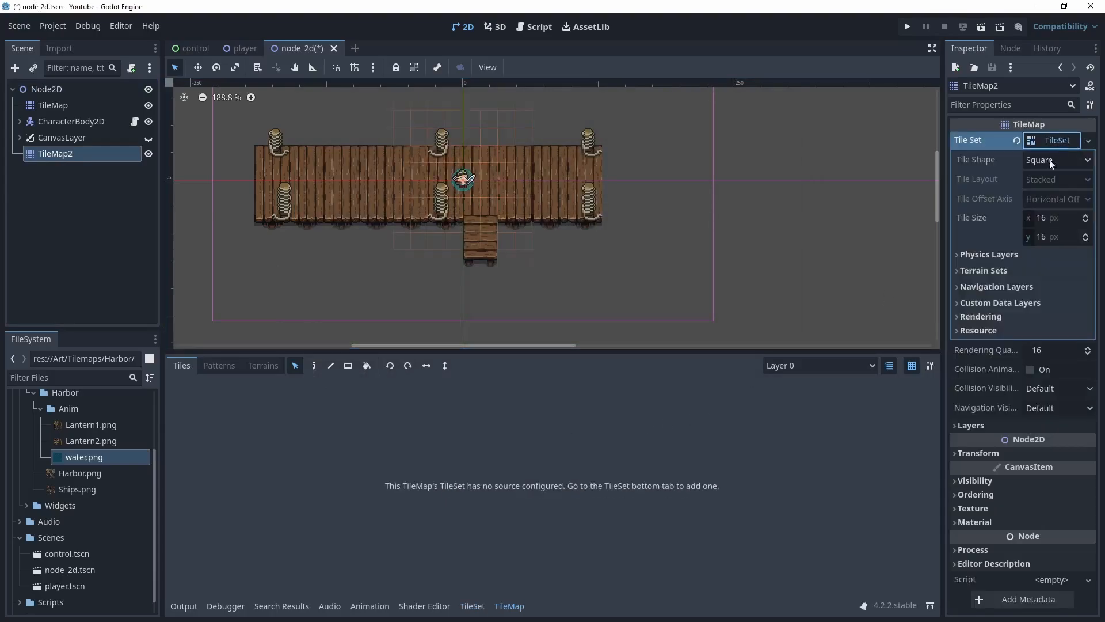
left_click(1048, 218)
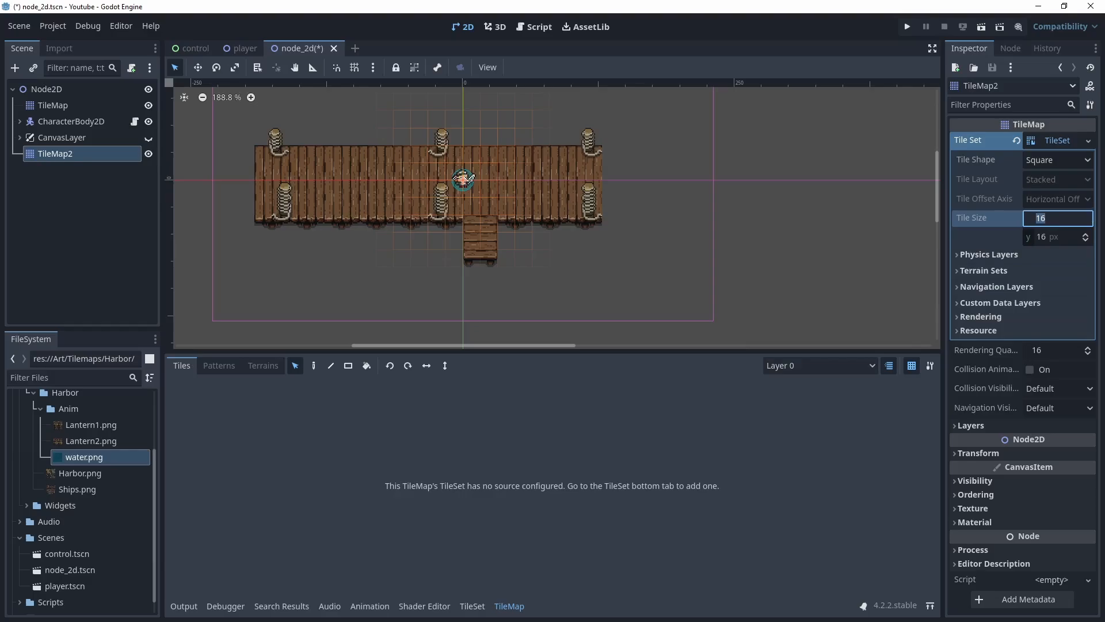
type("128")
key("Tab")
type("128")
key("Tab")
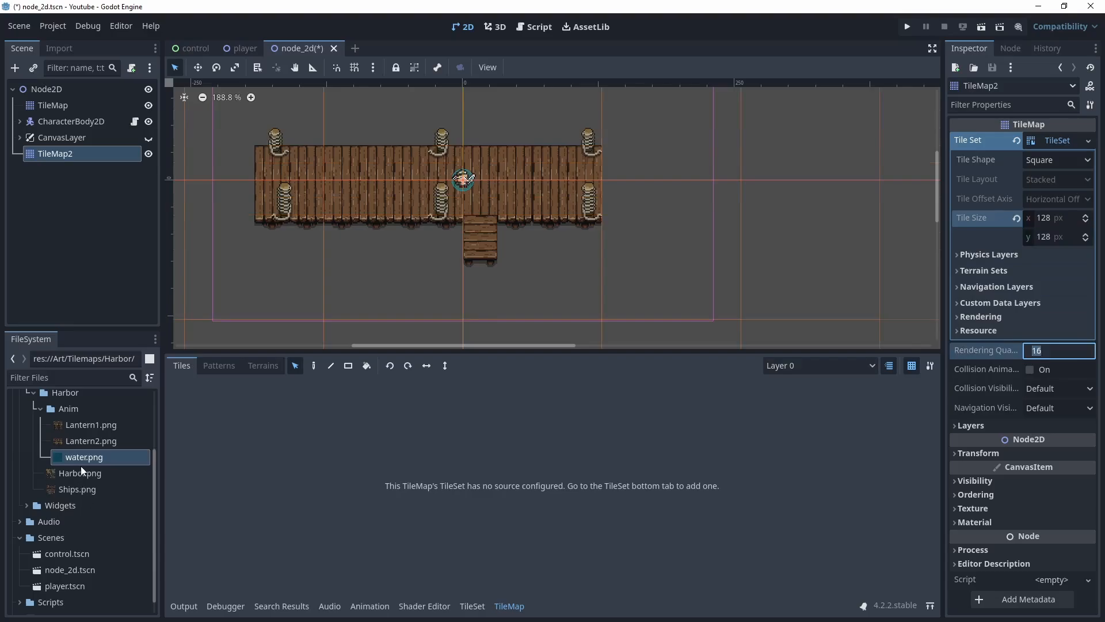
Add water.png as an atlas source to TileMap2's TileSet, declining auto-creation and creating only the first tile
left_click(472, 605)
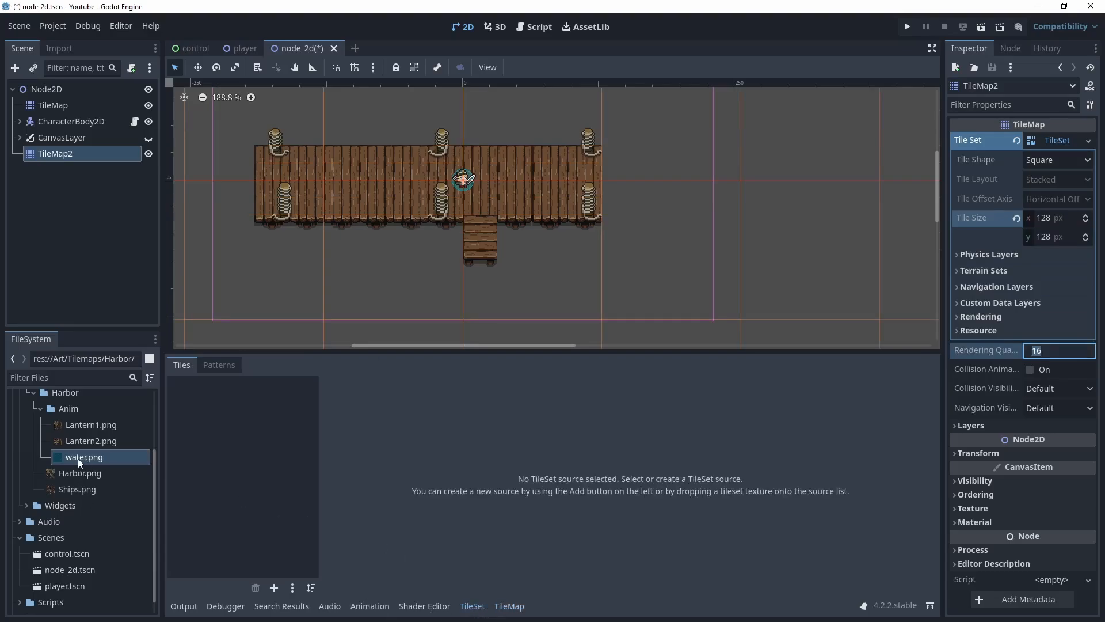
left_click_drag(78, 458, 222, 437)
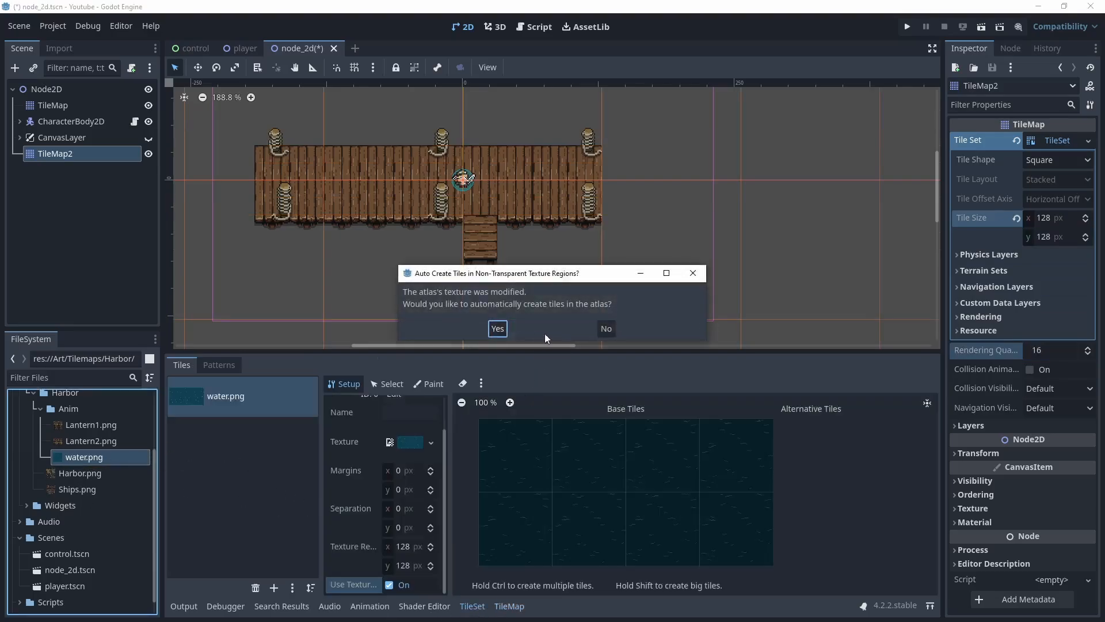
left_click(606, 329)
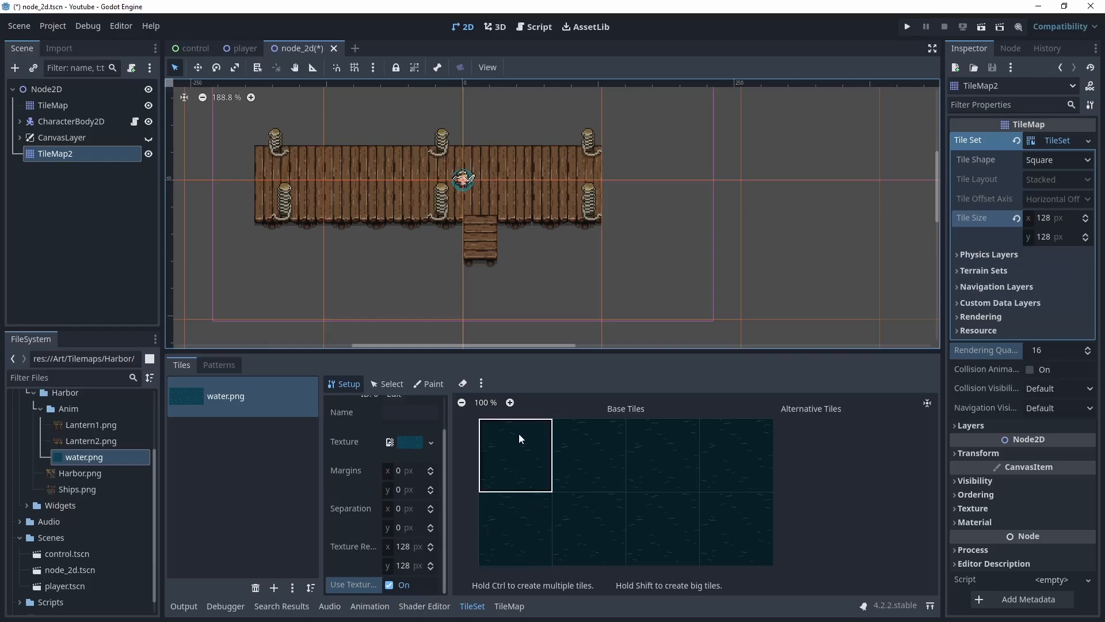
left_click(514, 458)
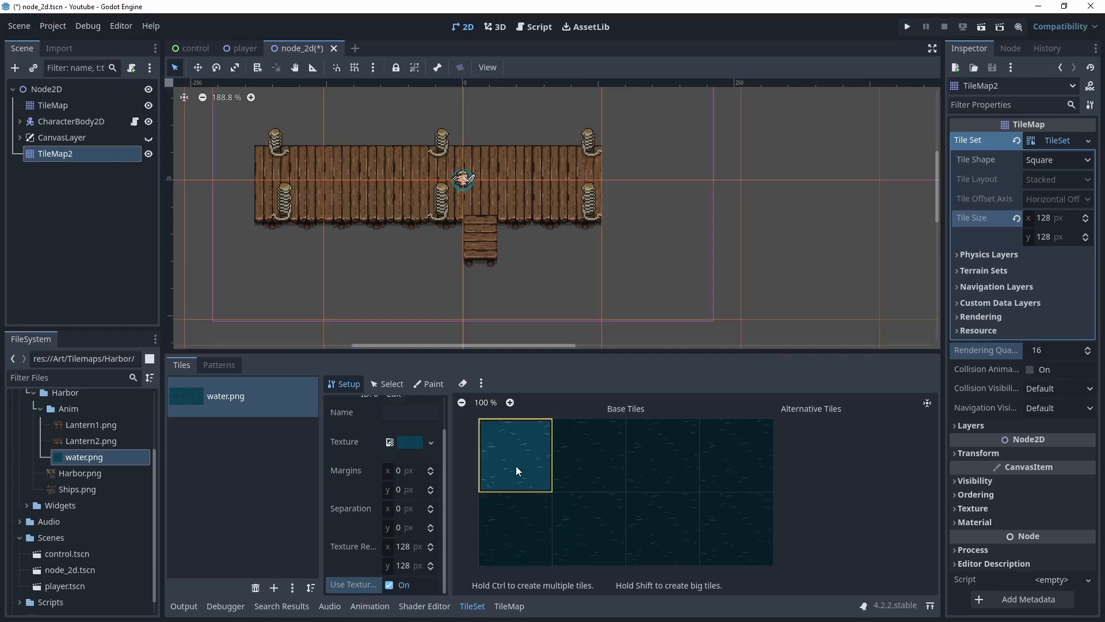
Select the first water tile and set its animation columns to 4
left_click(387, 384)
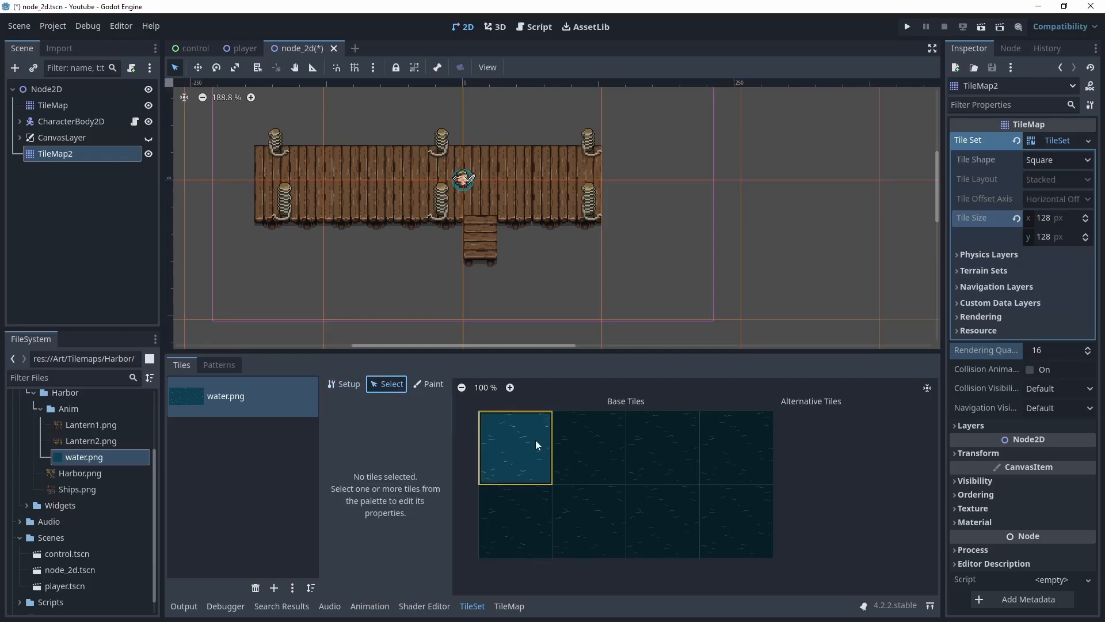
left_click(520, 444)
scroll(371, 526, "up", 3)
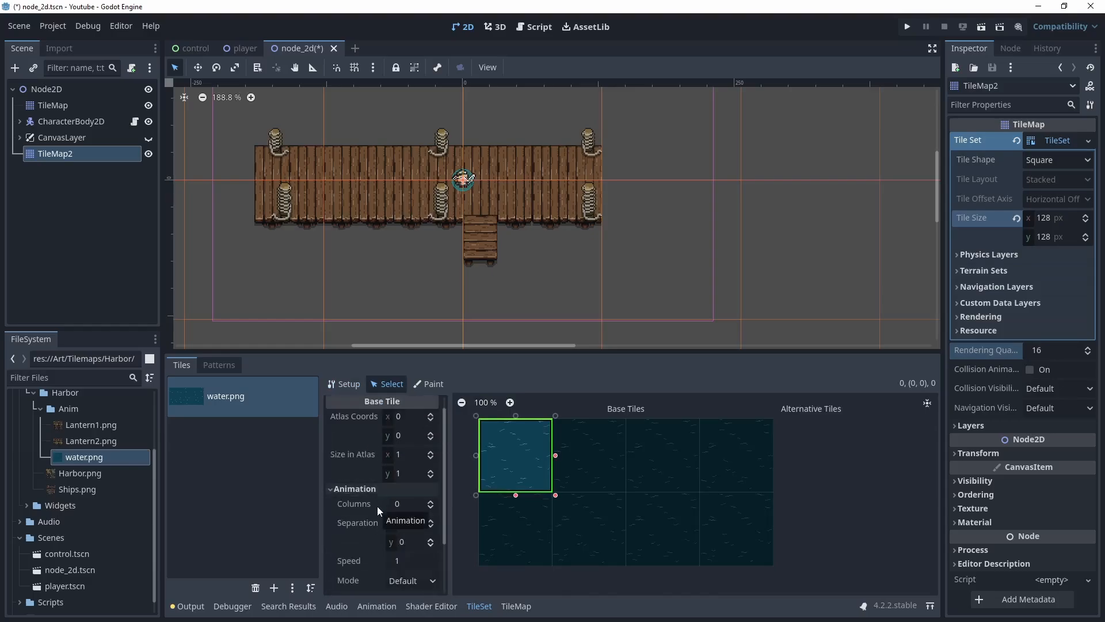
triple_click(431, 503)
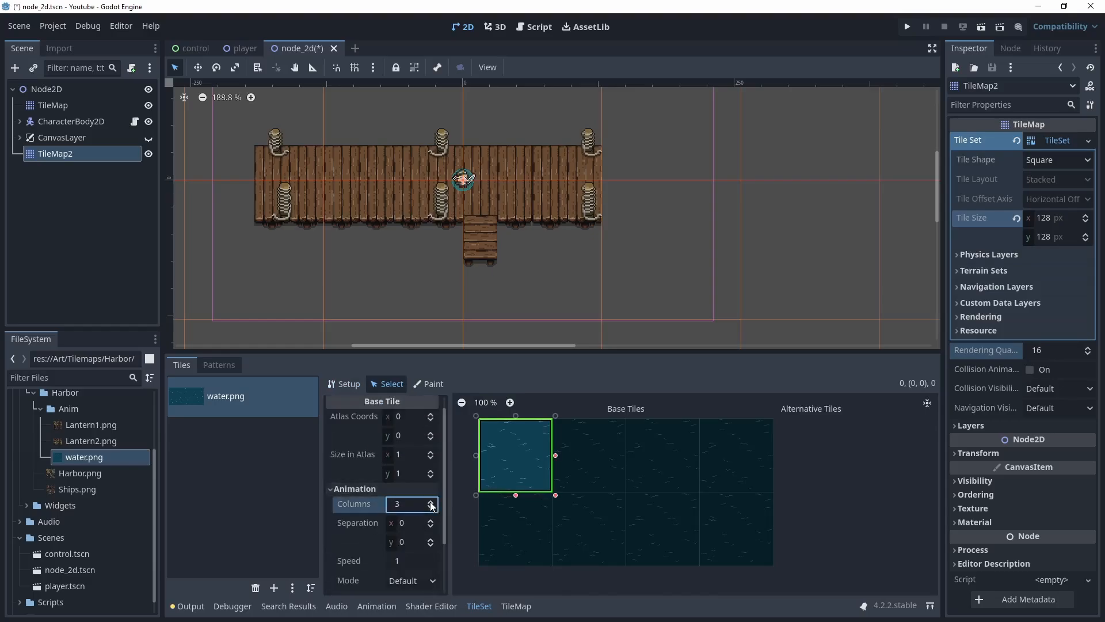
scroll(403, 529, "down", 3)
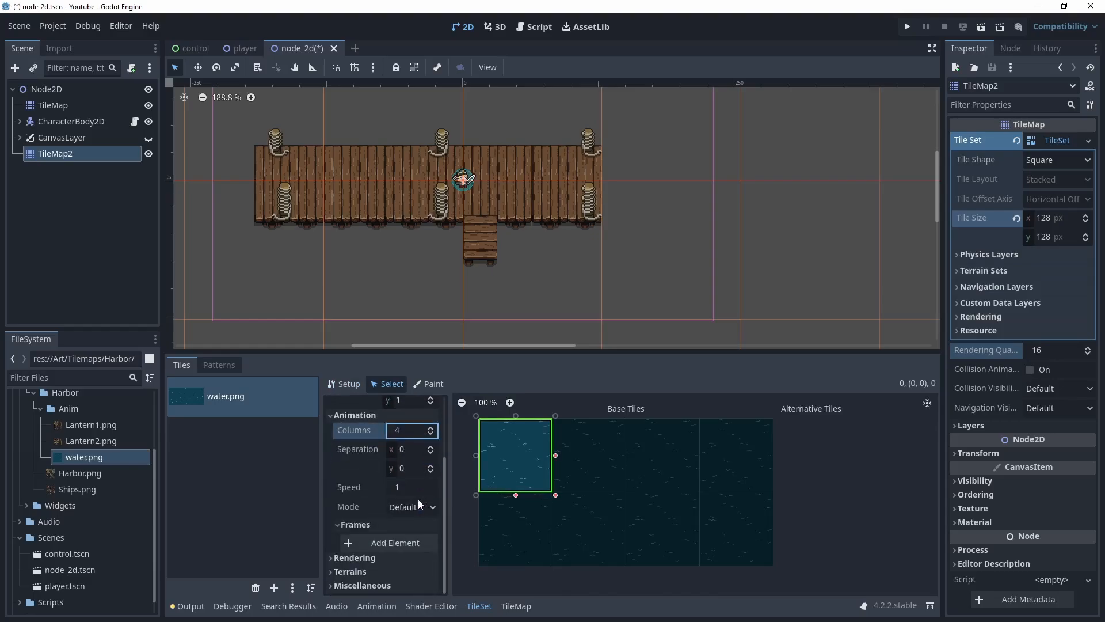
Add several frames to the water tile's animation
left_click(388, 542)
scroll(393, 520, "down", 3)
left_click(389, 539)
scroll(390, 526, "down", 3)
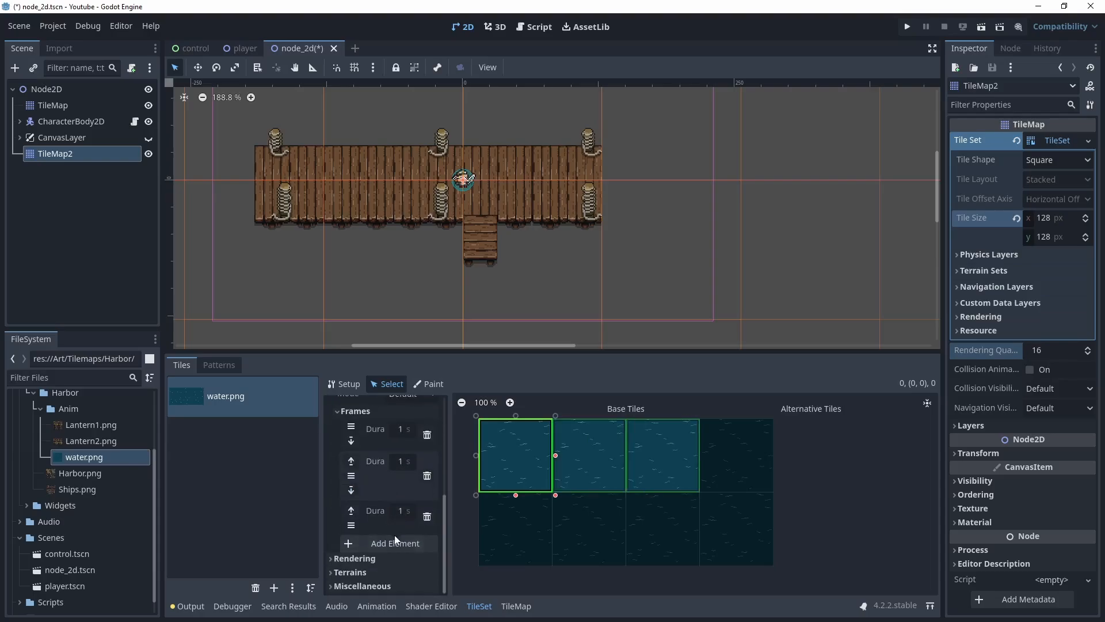
left_click(395, 537)
scroll(393, 522, "down", 3)
left_click(392, 538)
Set the duration of each existing animation frame to 0.2 seconds
scroll(396, 513, "up", 3)
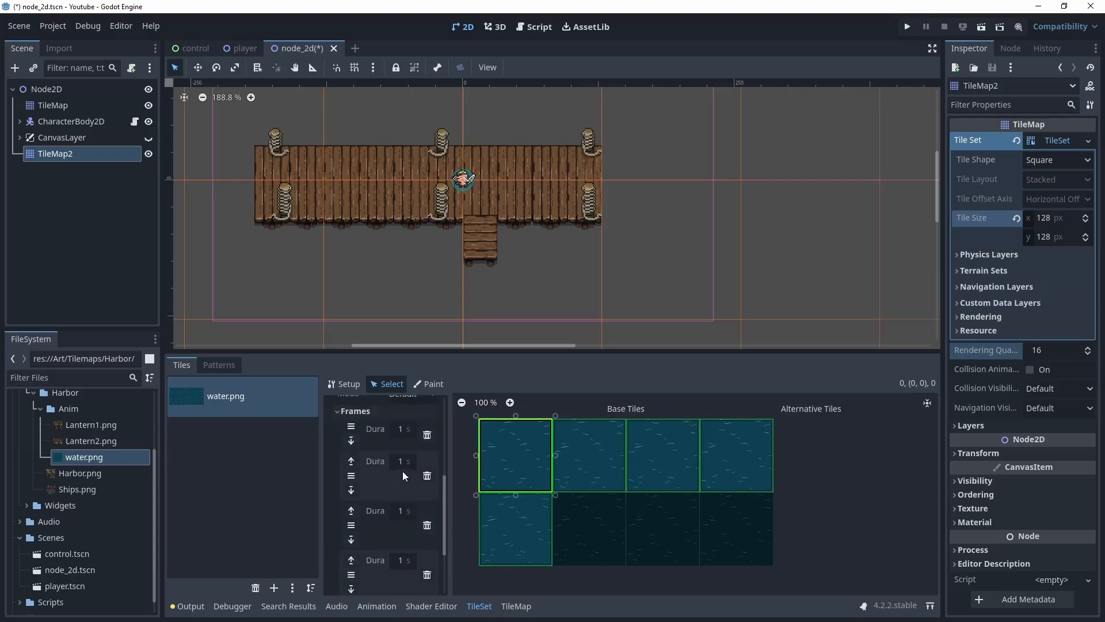
left_click(401, 429)
type("0.2")
left_click(403, 461)
type("0.2")
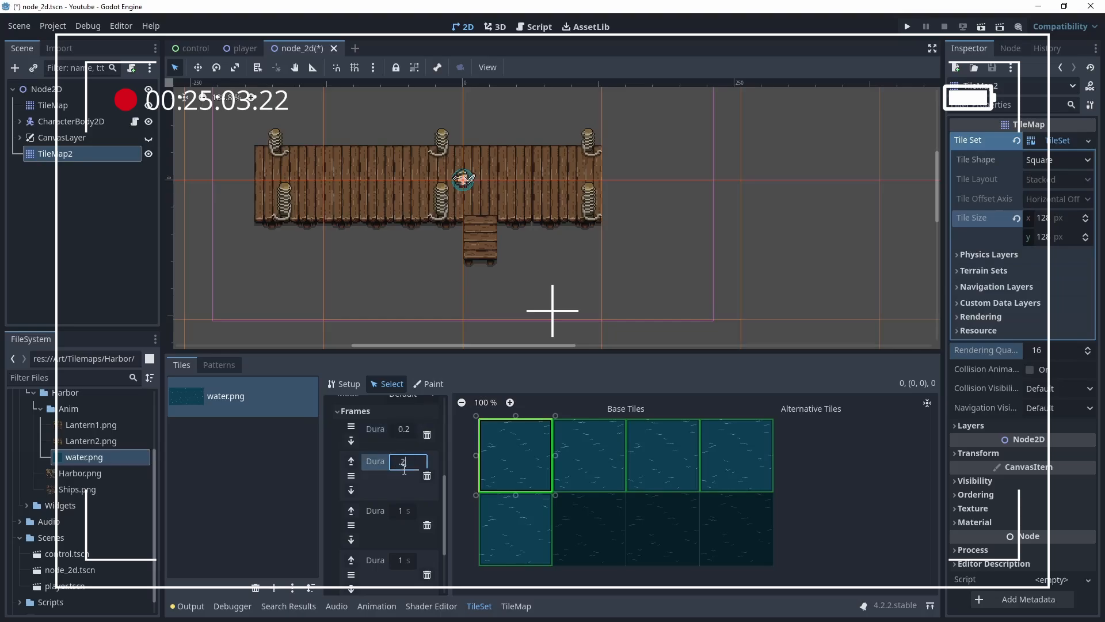
left_click(403, 511)
scroll(403, 511, "down", 1)
left_click(403, 511)
type(".2")
scroll(403, 511, "down", 1)
left_click(402, 511)
type(".2")
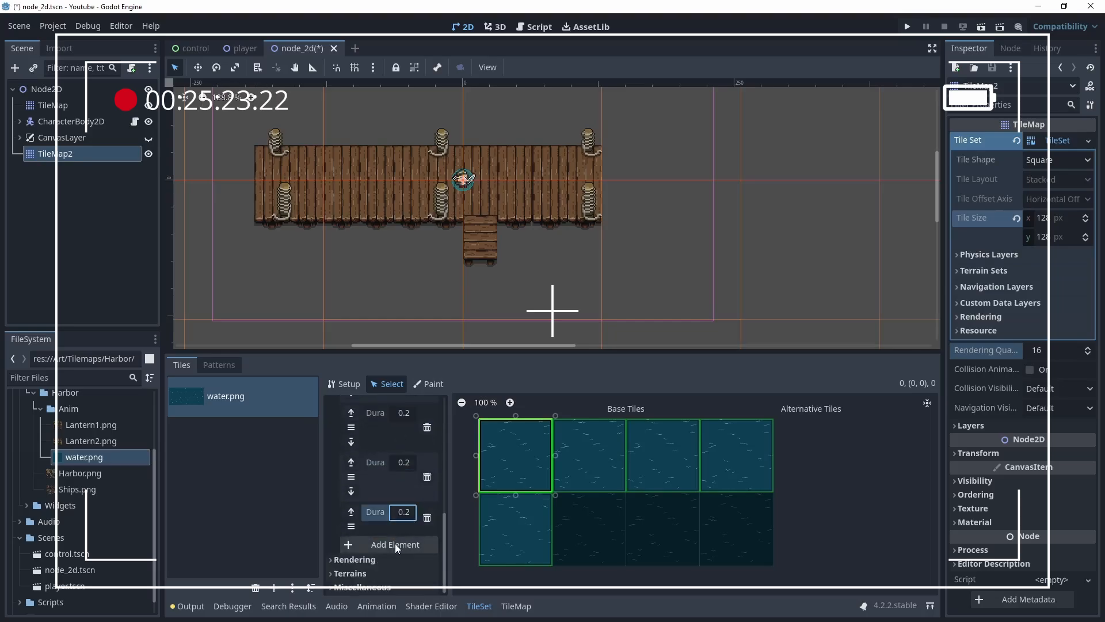
Add the remaining animation frames and set each of their durations to 0.2 seconds
left_click(395, 543)
left_click(397, 525)
left_click(403, 573)
left_click(403, 441)
type(".2")
left_click(406, 492)
type(".2")
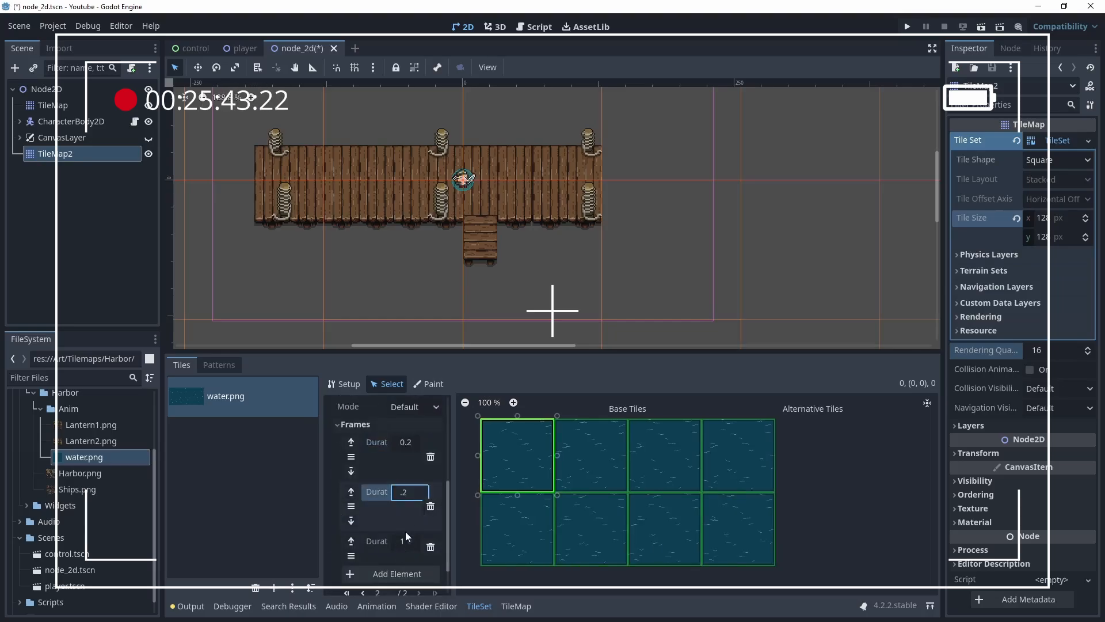
left_click(405, 541)
type(".2")
key("Return")
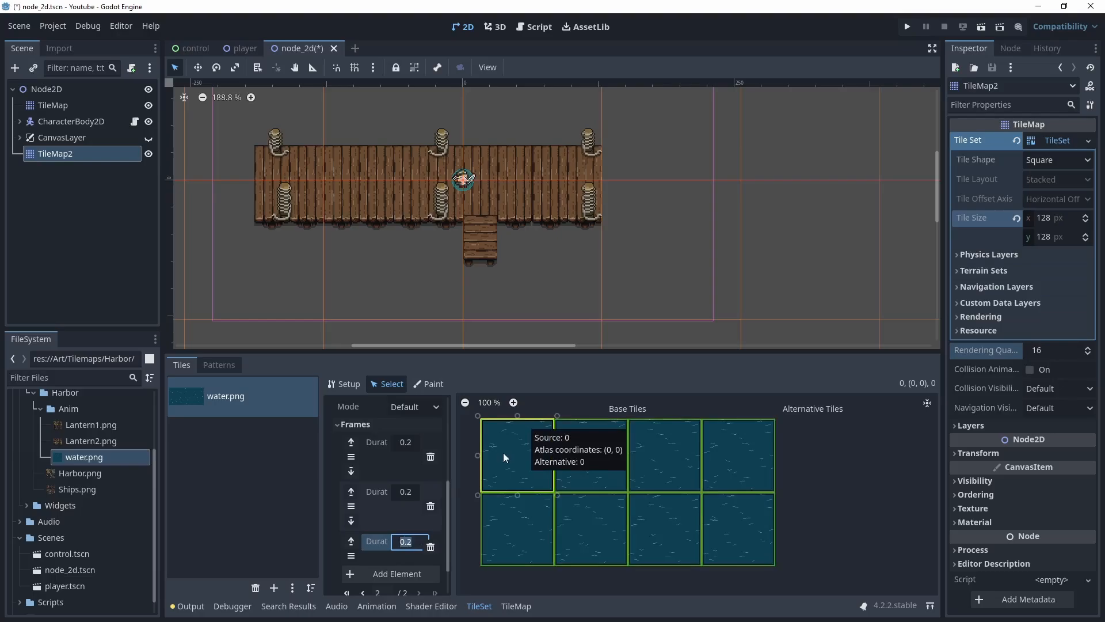
Paint a large rectangle of animated water tiles around the pier with the Rectangle tool on TileMap2
left_click(518, 606)
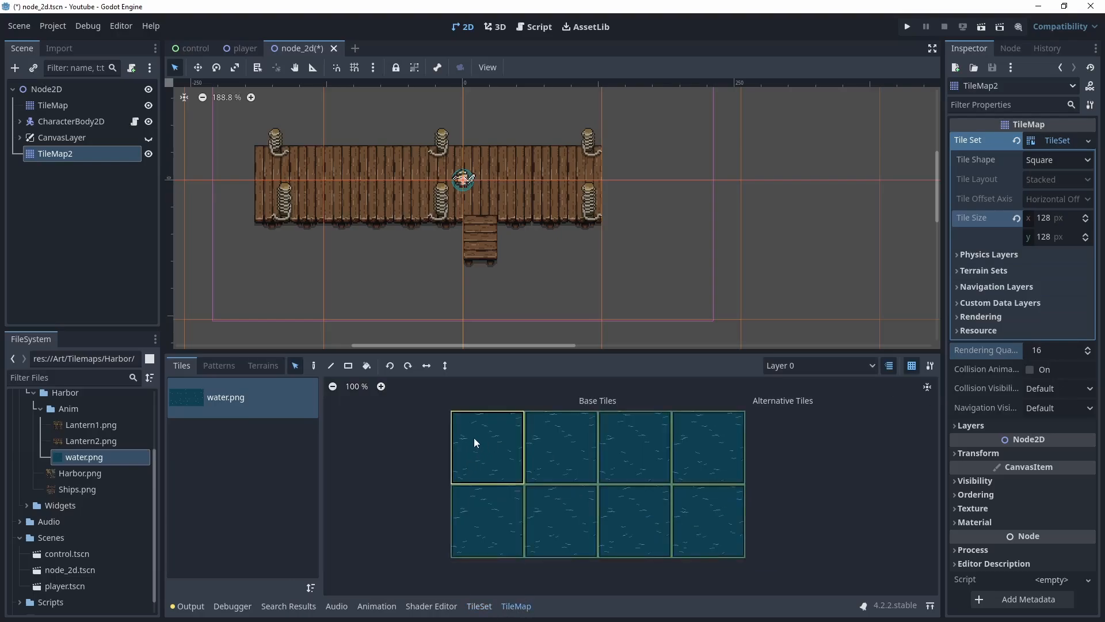
left_click(347, 365)
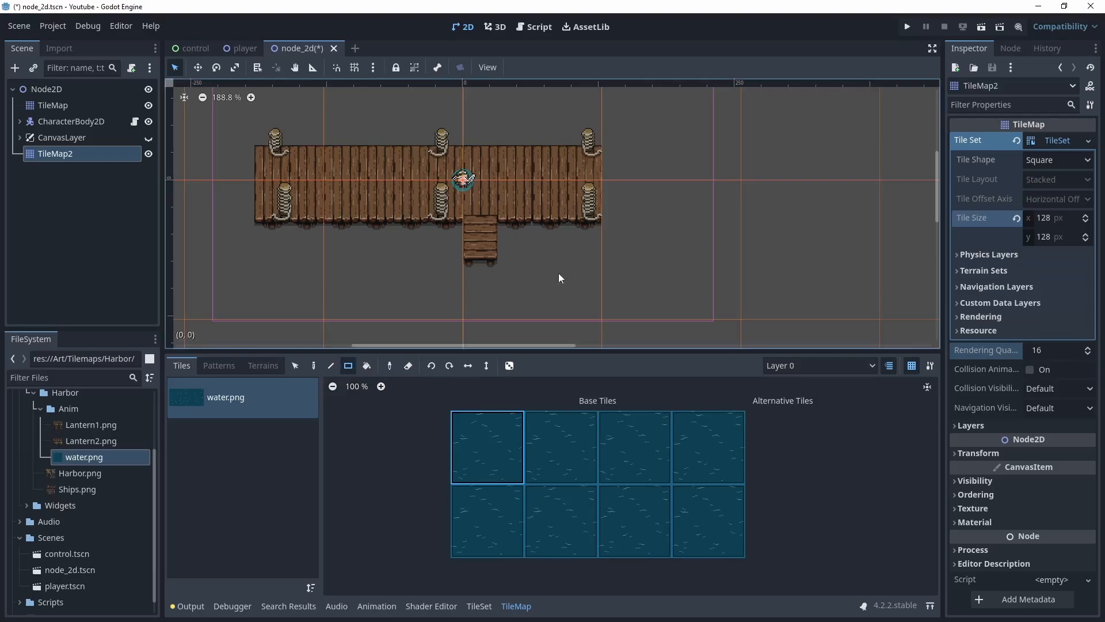
scroll(558, 269, "down", 12)
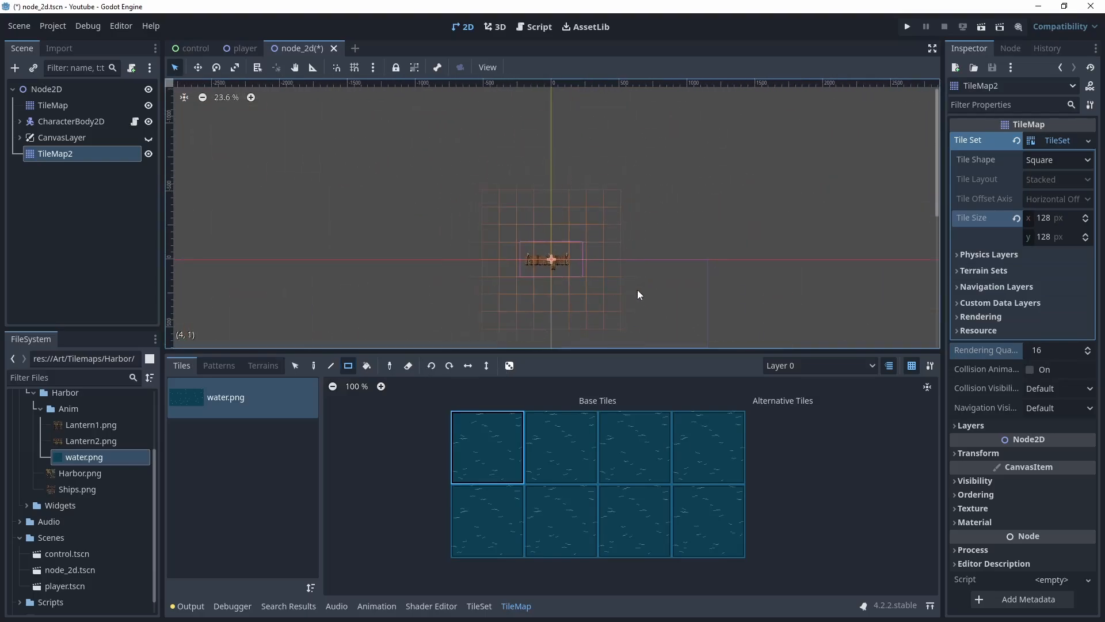
mouse_move(390, 167)
left_mouse_down()
mouse_move(704, 323)
mouse_move(739, 325)
mouse_move(707, 319)
left_mouse_up()
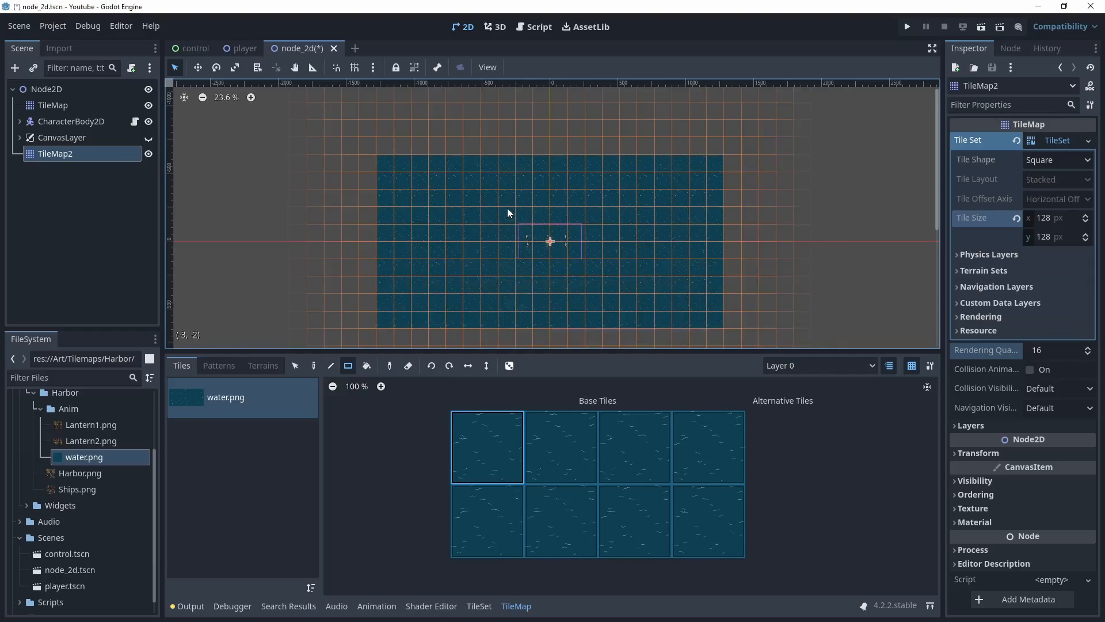
Run the scene to check the water, then close the game window
key("F5")
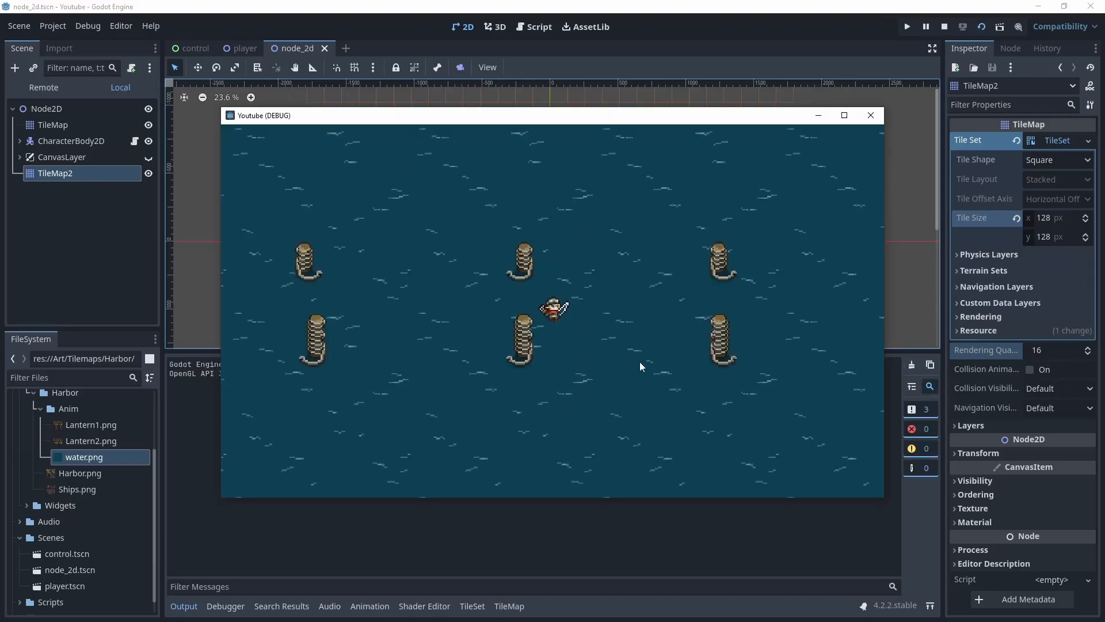
left_click(869, 116)
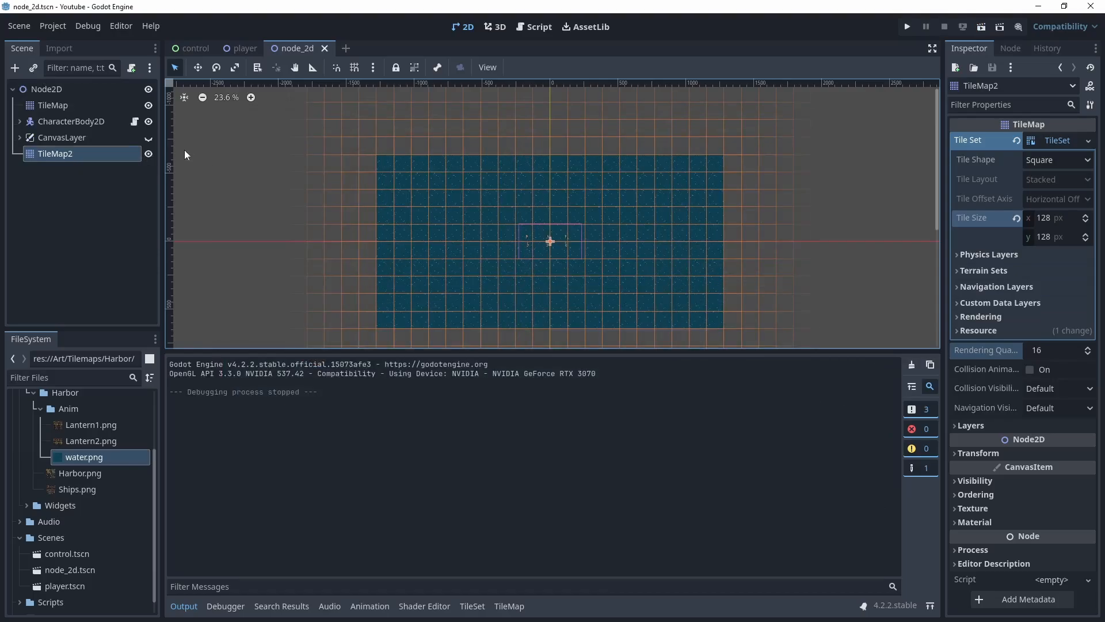
Set TileMap2's layer Z Index to -2 so the water sits beneath the pier
left_click(958, 426)
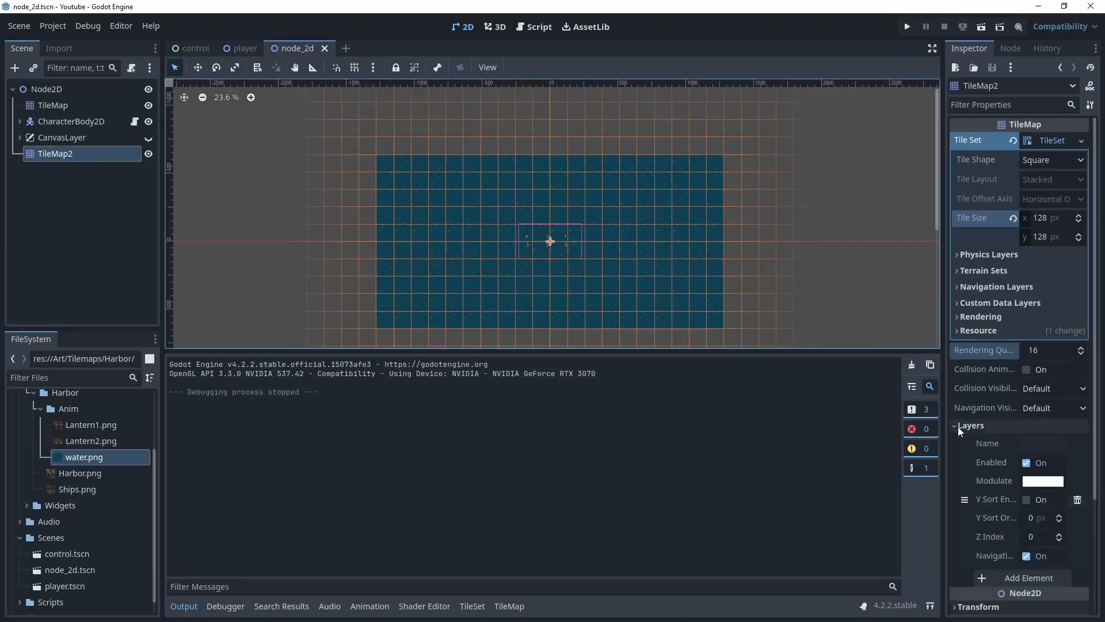
left_click(1059, 540)
left_click(1059, 539)
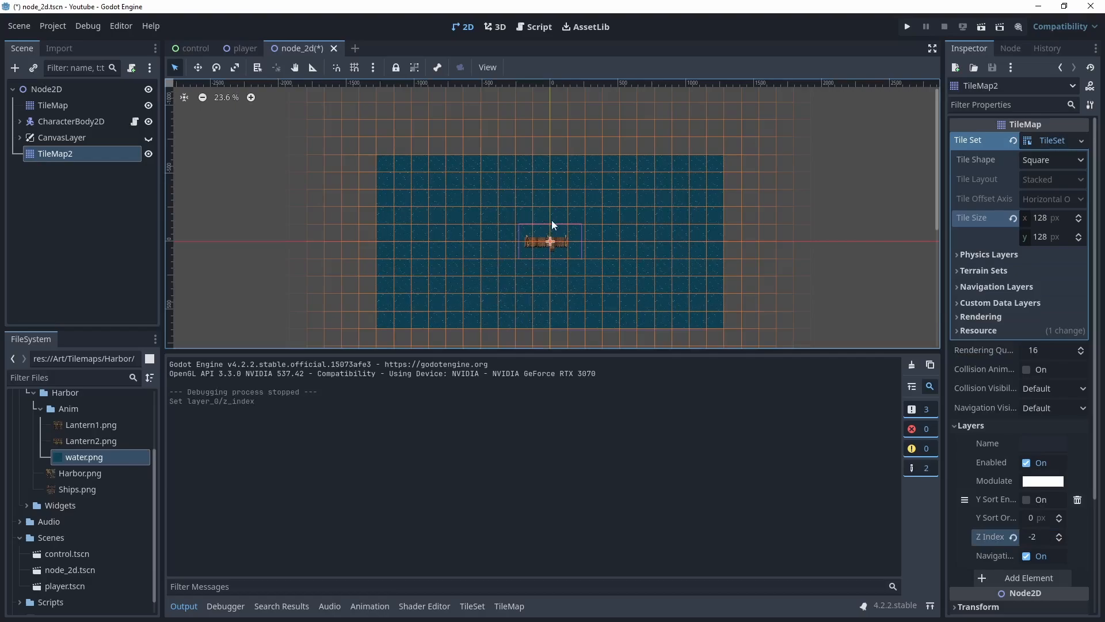
Run the scene, move the player along the pier, and close the game window
key("F5")
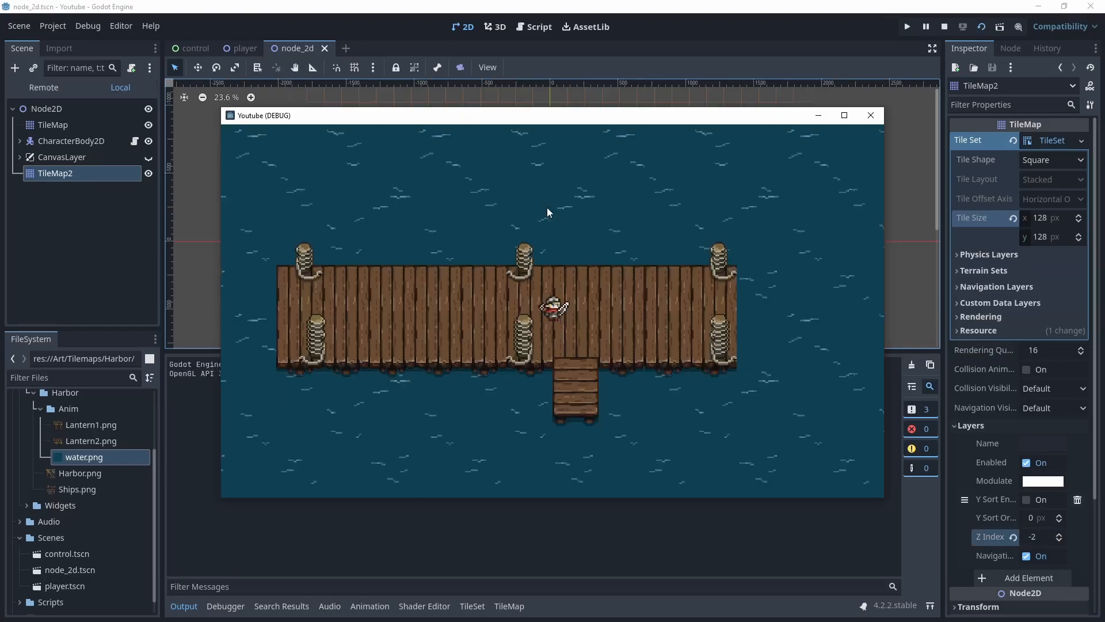
key("a")
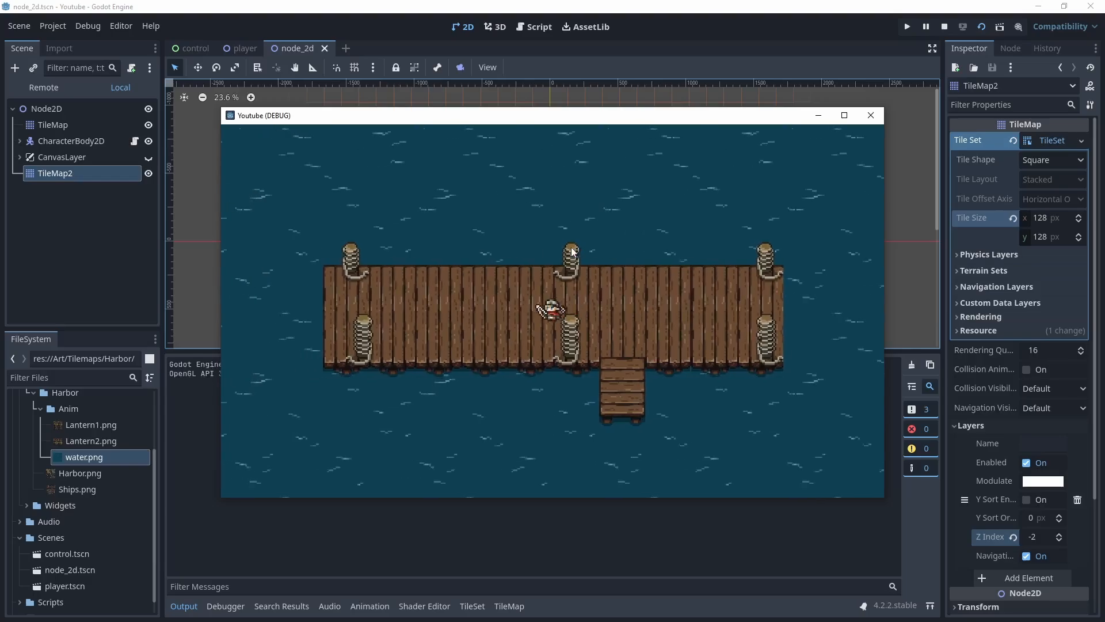
key("a")
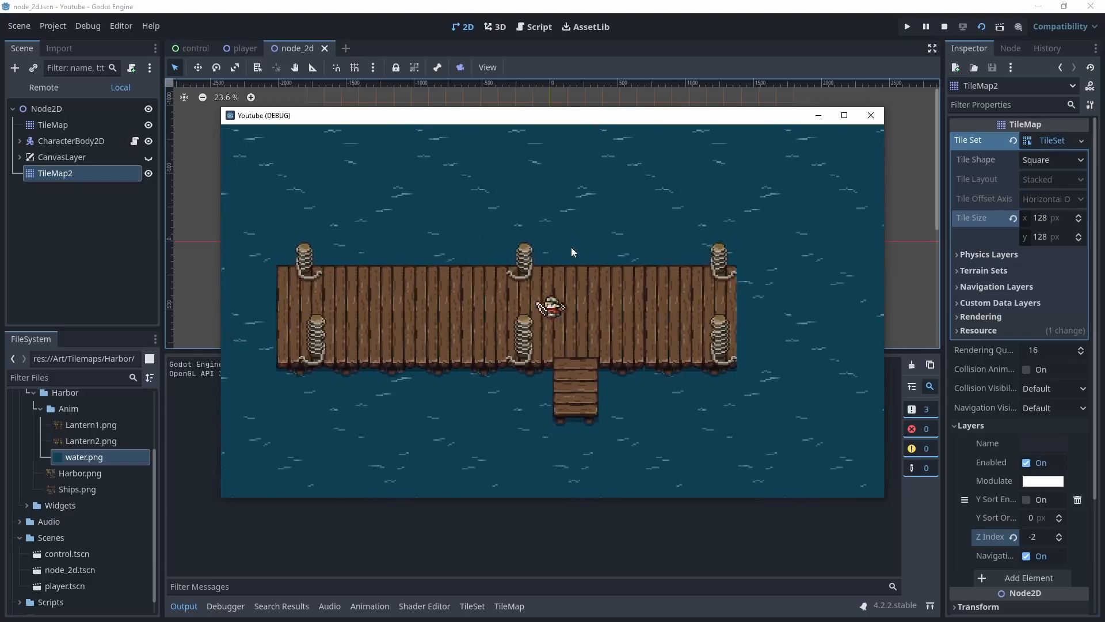
left_click(871, 115)
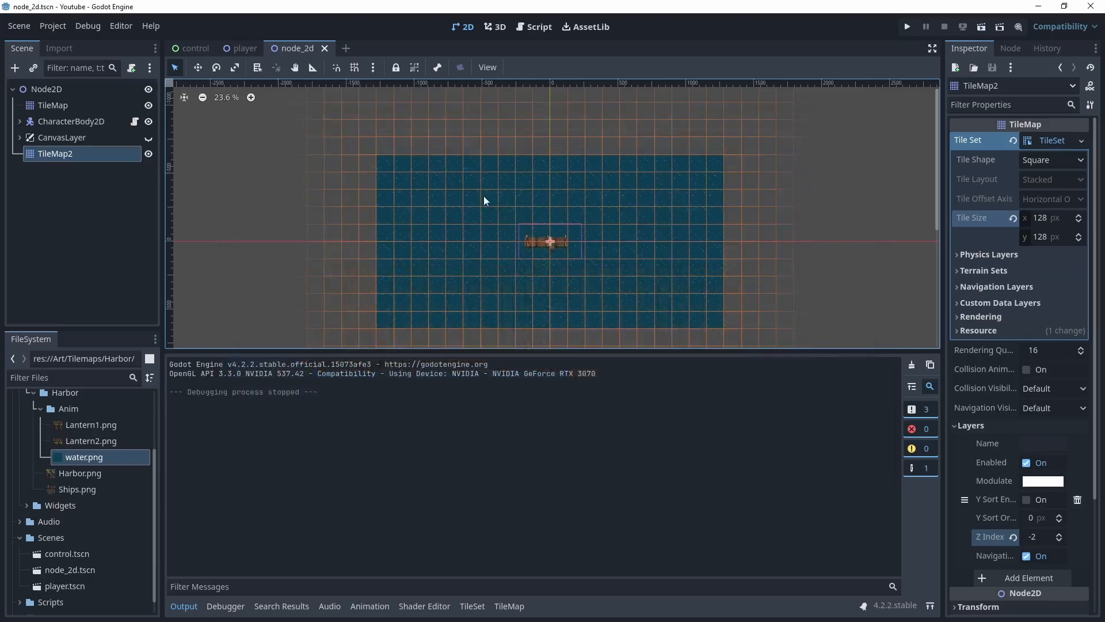
Select the first TileMap and zoom into its Harbor tile atlas
left_click(60, 106)
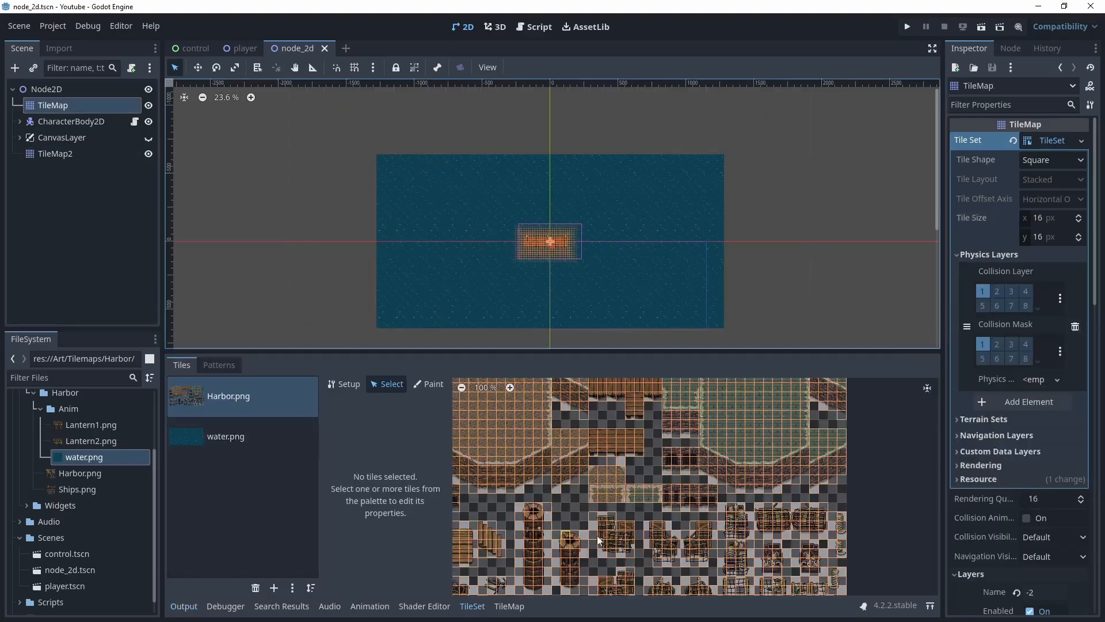
scroll(525, 508, "up", 10)
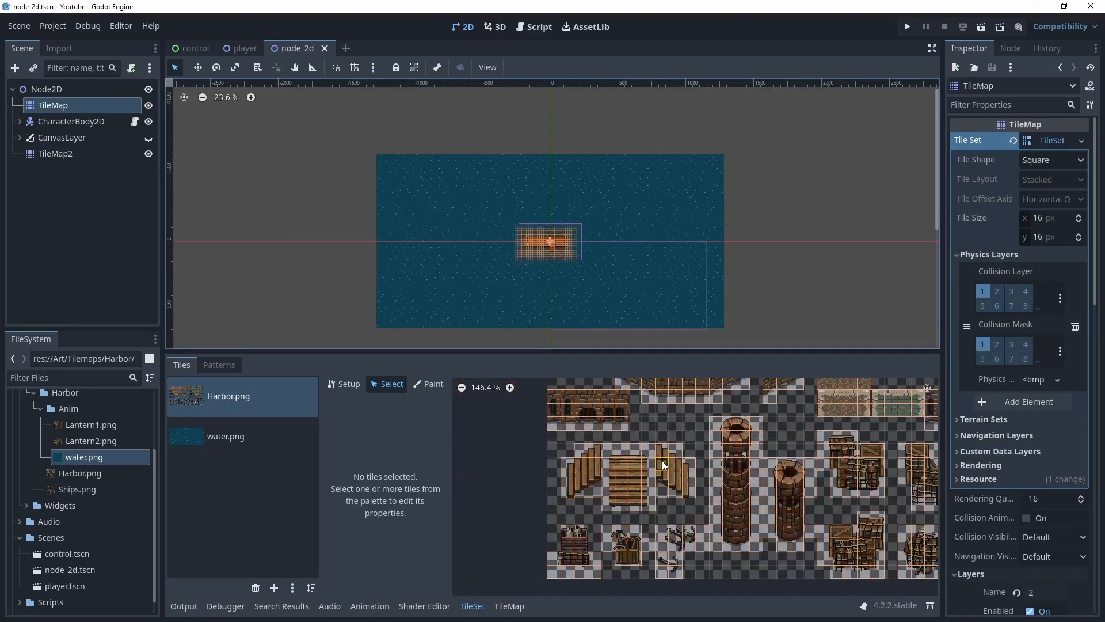
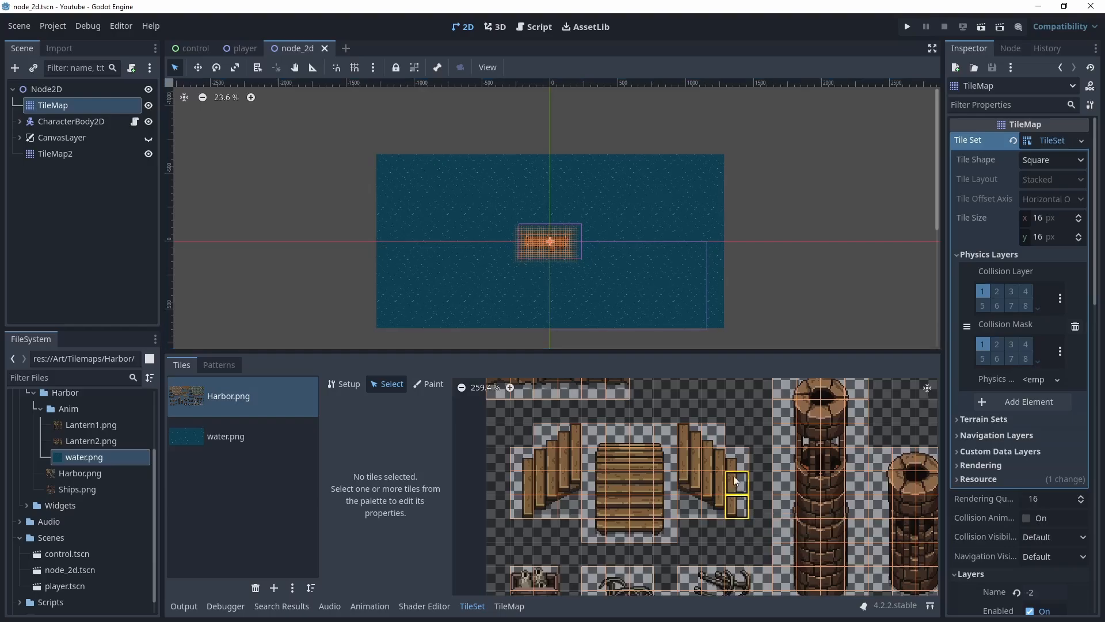
Merge the right-hand pier stair tiles in the Harbor atlas into one tile sized 3 by 4 cells
left_click_drag(735, 481, 723, 442)
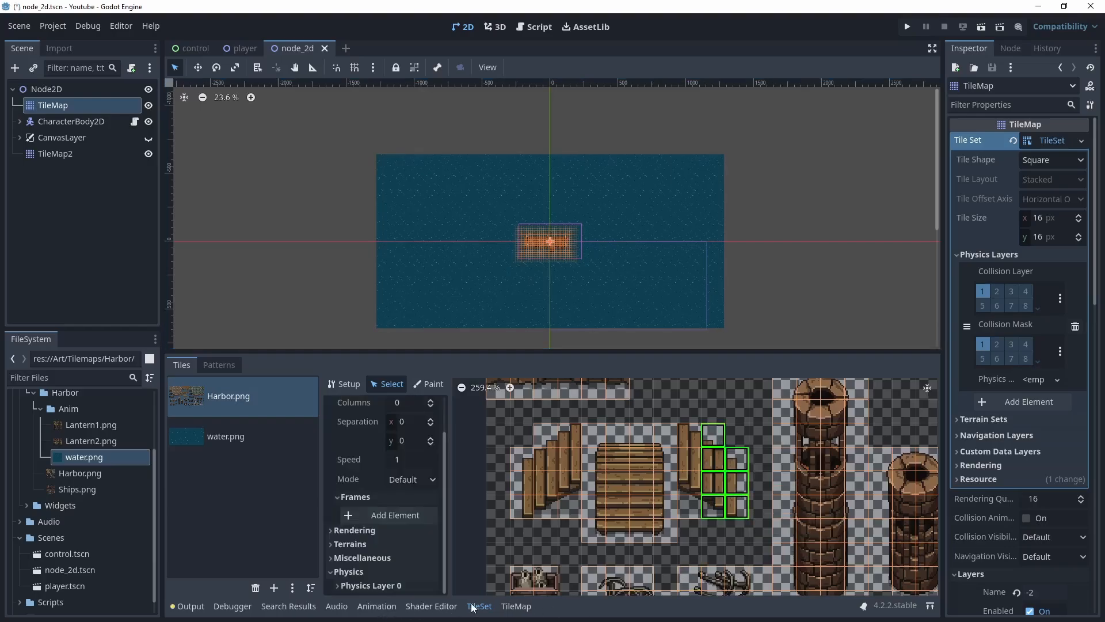
left_click(698, 503)
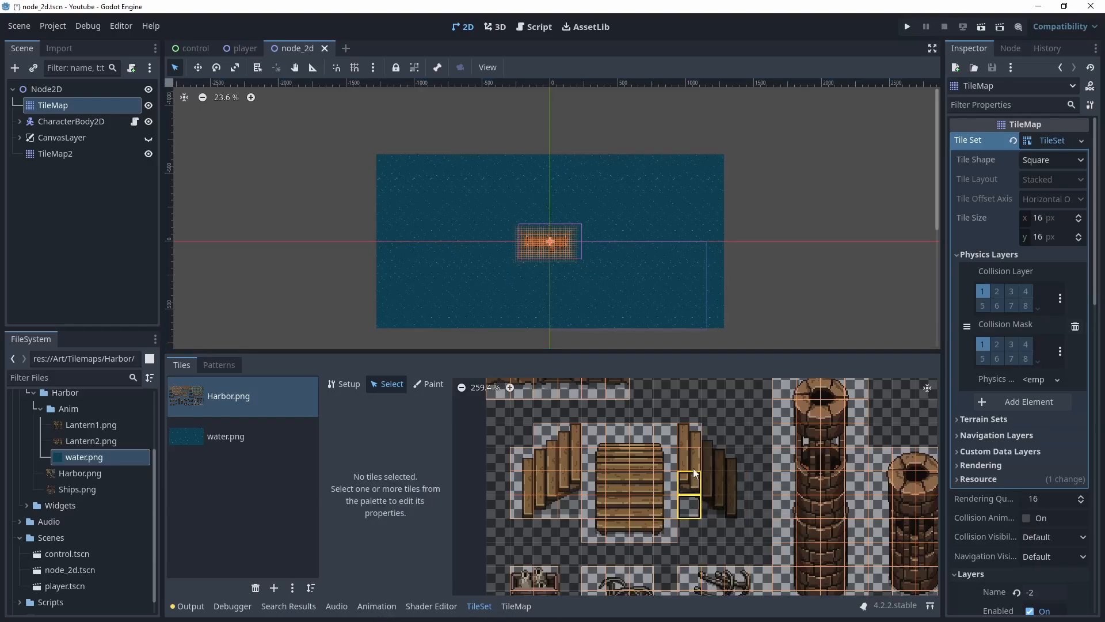
left_click(693, 447)
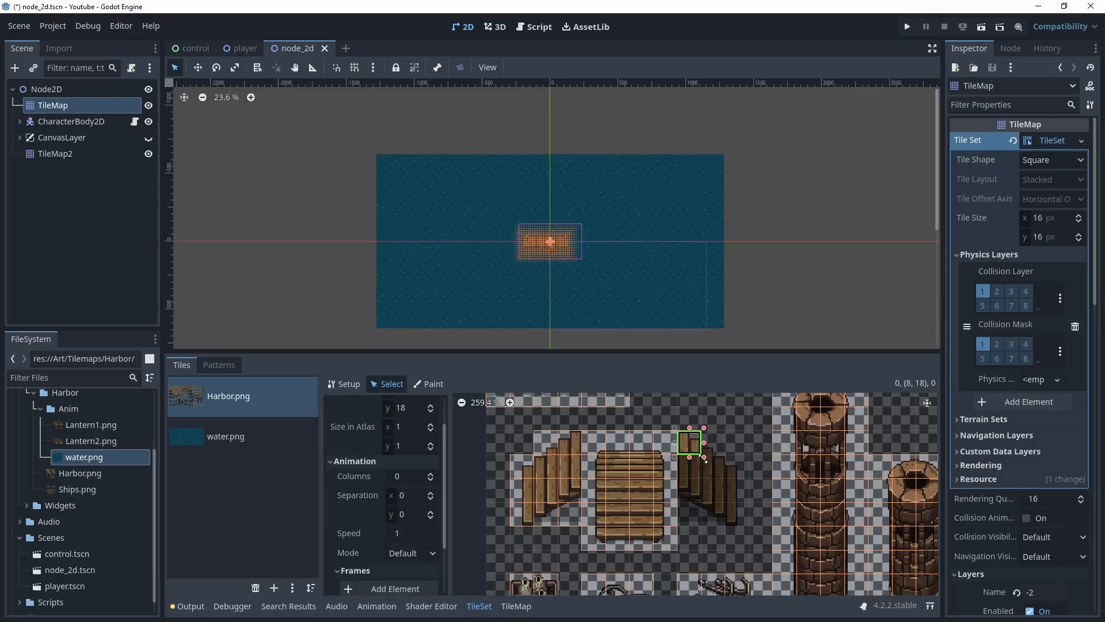
left_click_drag(703, 457, 745, 520)
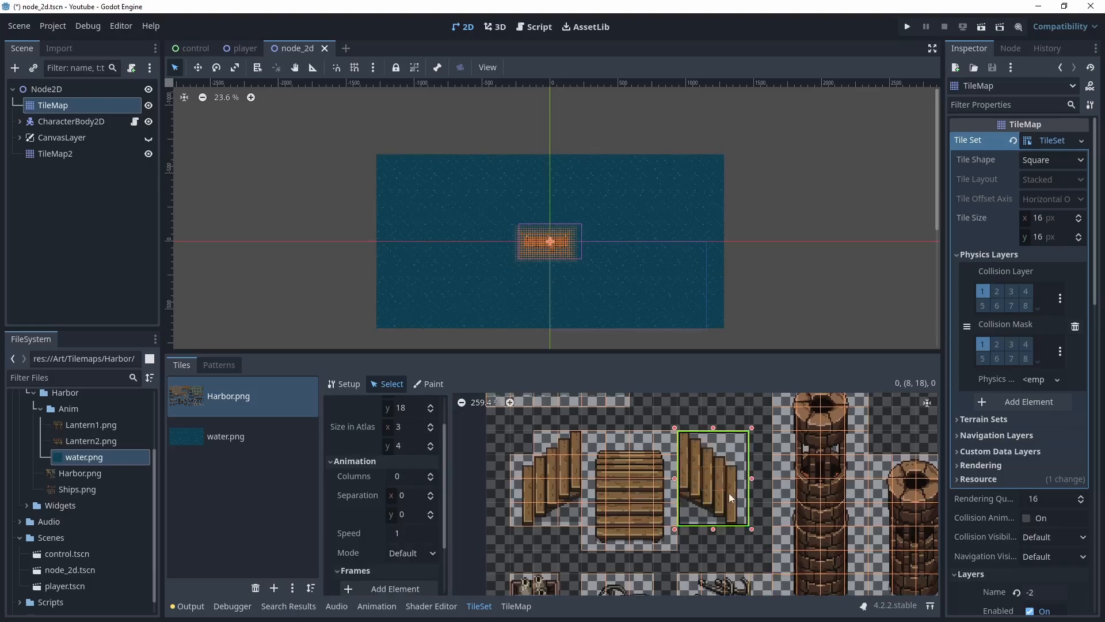
Paint the merged stairs tile on layer 1 at the pier's left end
left_click(514, 606)
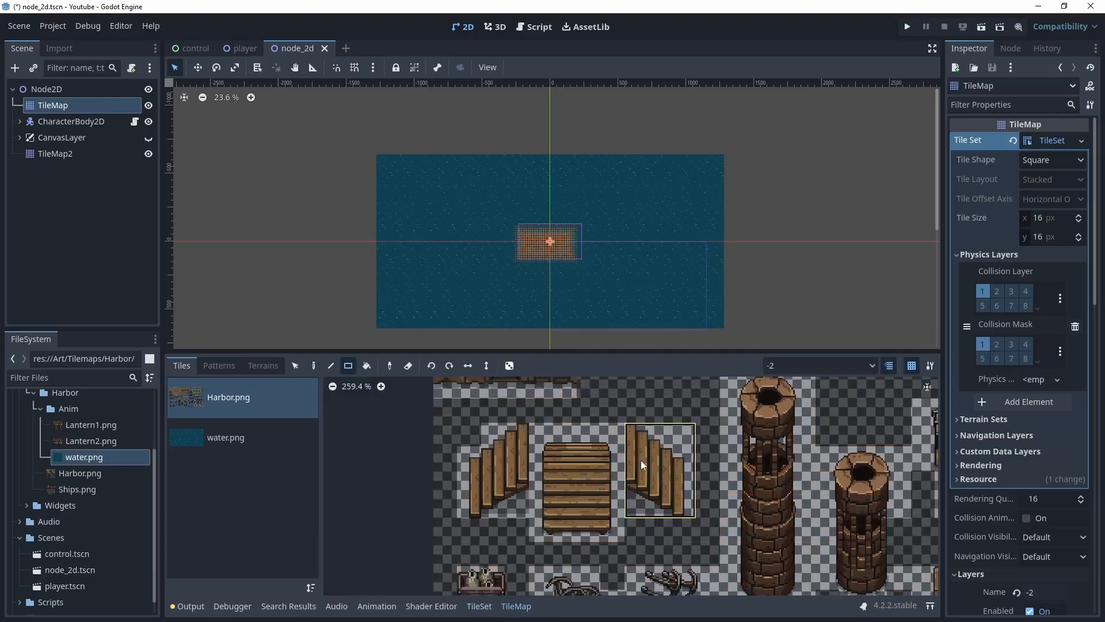
left_click(671, 475)
scroll(526, 260, "up", 8)
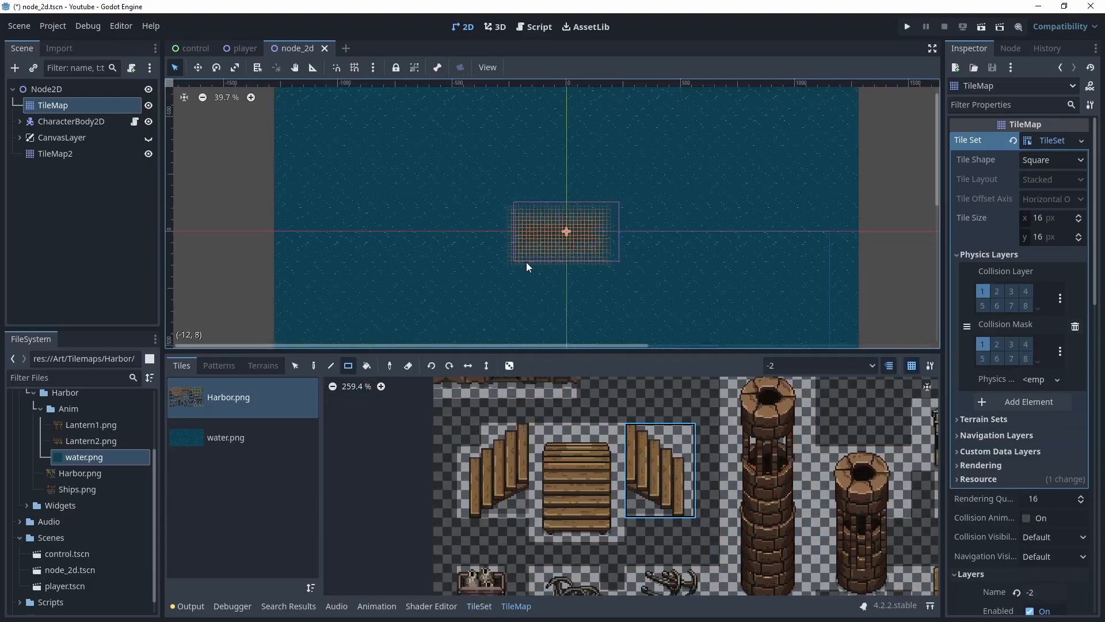
scroll(526, 261, "up", 2)
left_click(852, 365)
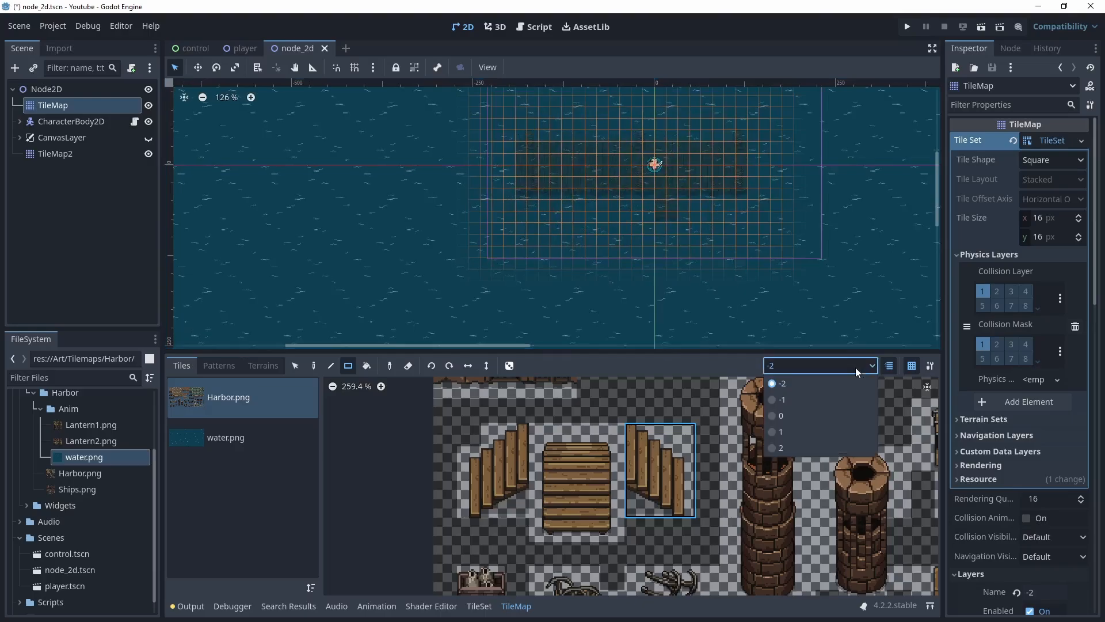
left_click(793, 431)
scroll(634, 247, "up", 1)
scroll(634, 247, "up", 1)
middle_click_drag(533, 205, 592, 266)
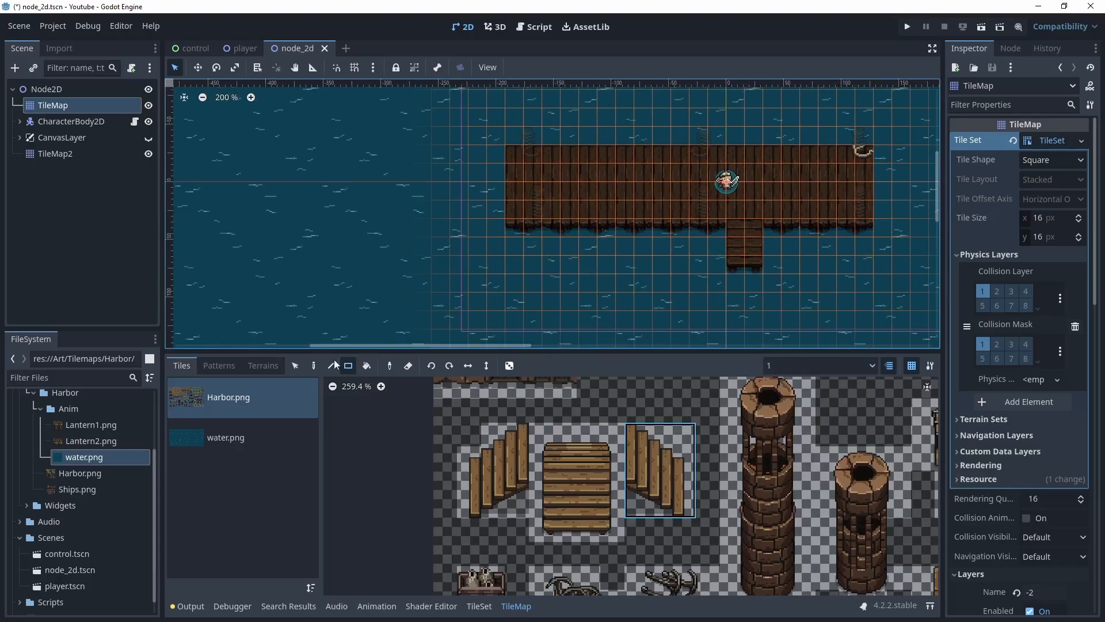
key("d")
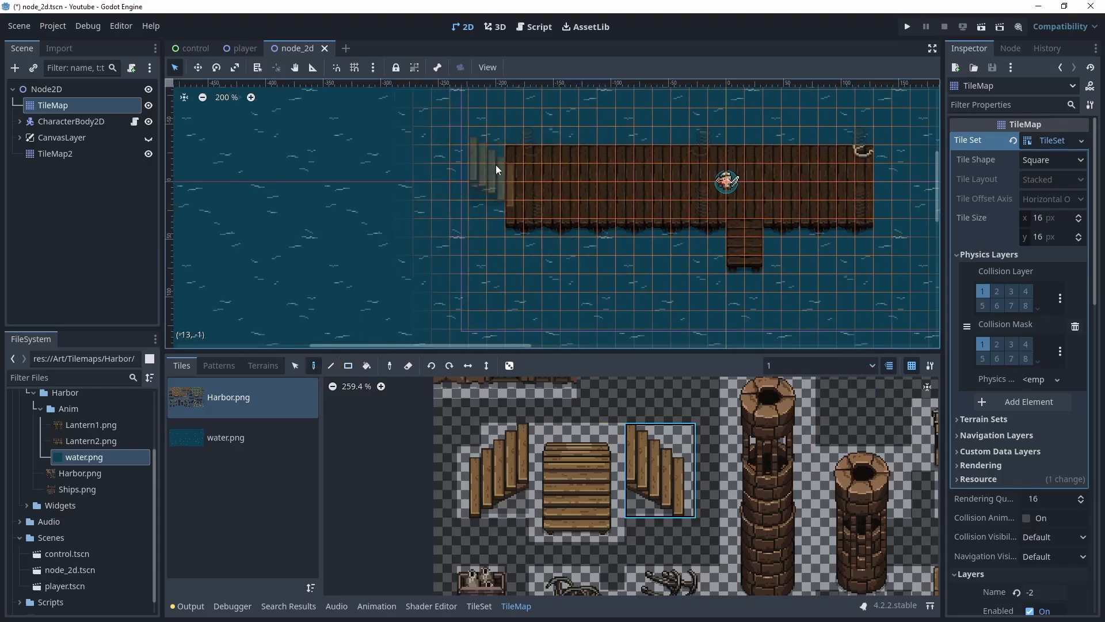
left_click(496, 165)
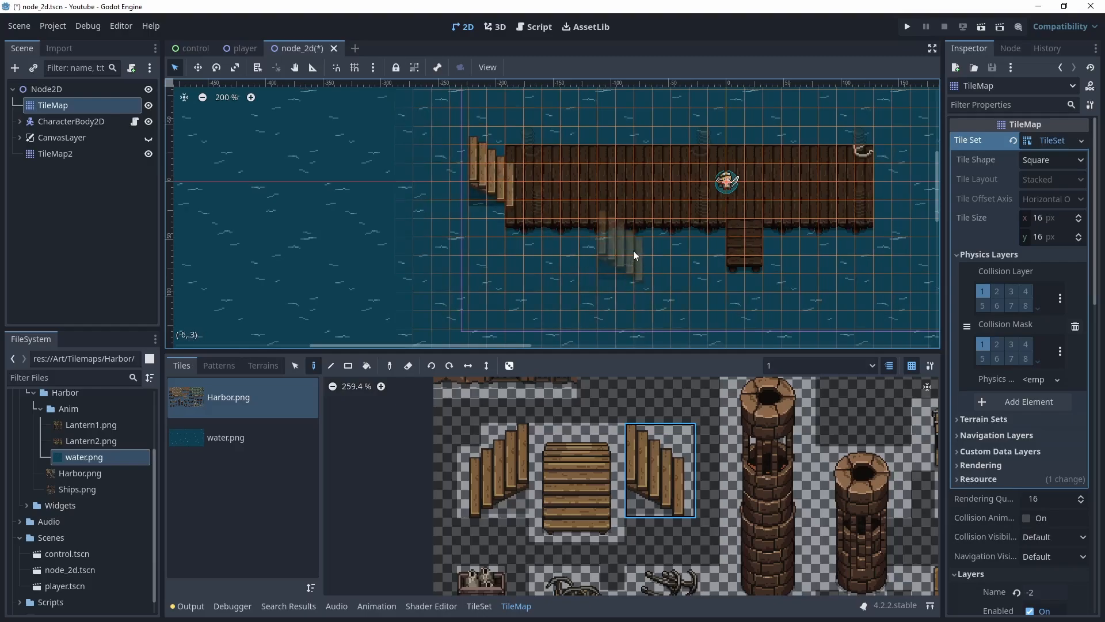
On layer 0, paint a diagonal stone quay wall running down-left from the pier's west end
scroll(551, 231, "down", 2)
scroll(552, 231, "down", 1)
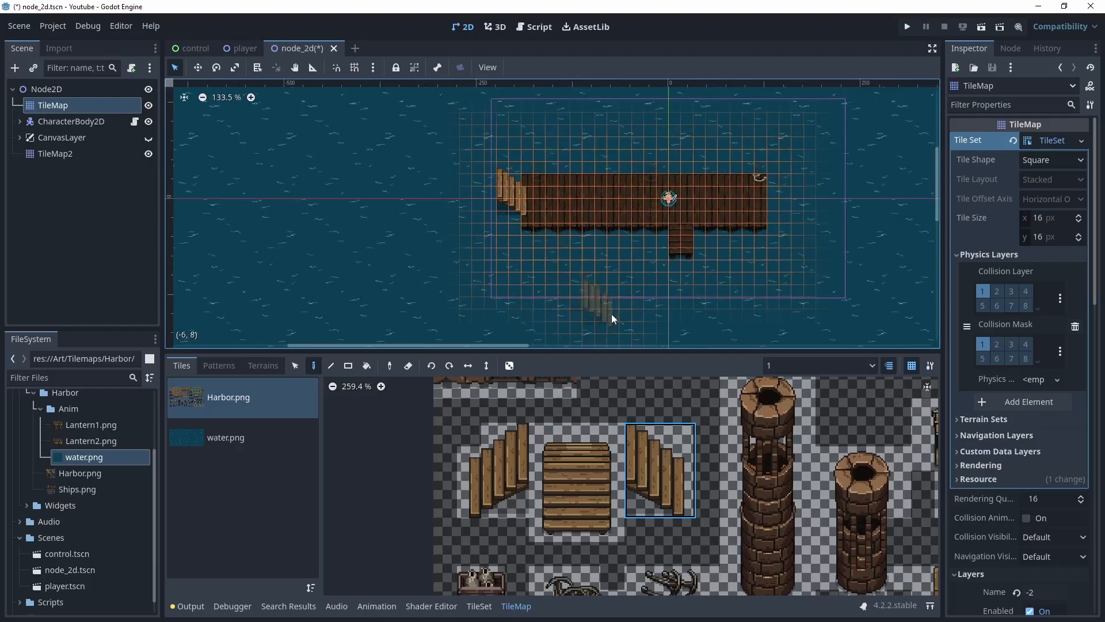
left_click(865, 365)
left_click(800, 415)
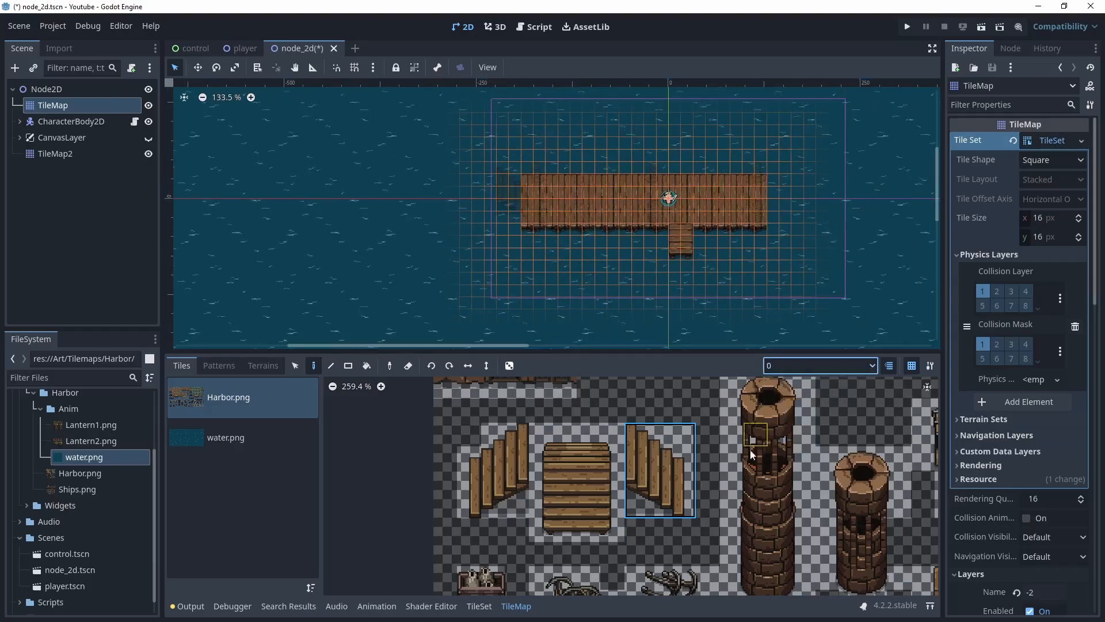
scroll(717, 444, "down", 4)
middle_click_drag(764, 425, 721, 512)
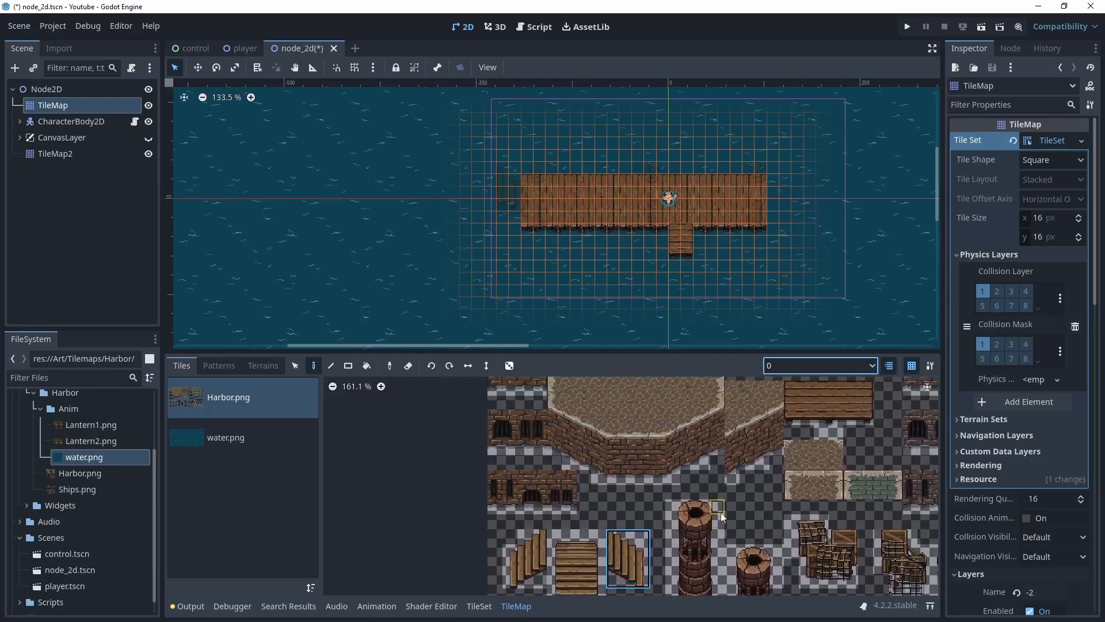
middle_click_drag(687, 453, 603, 516)
left_click_drag(647, 534, 693, 444)
middle_click_drag(474, 227, 505, 269)
scroll(506, 269, "up", 4)
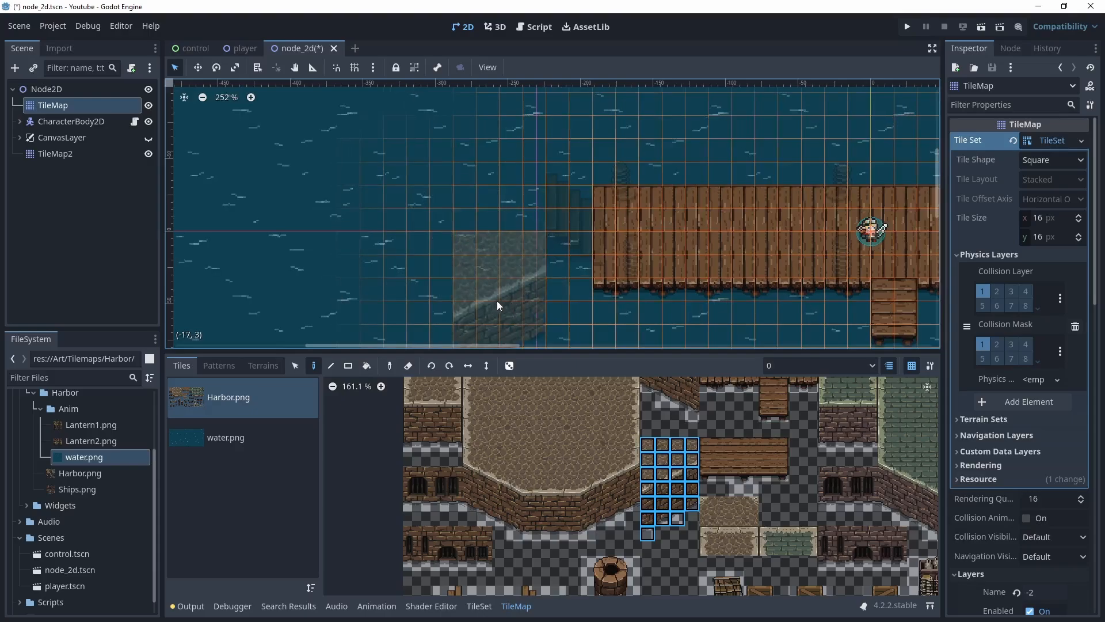
left_click(495, 313)
middle_click_drag(536, 293, 685, 175)
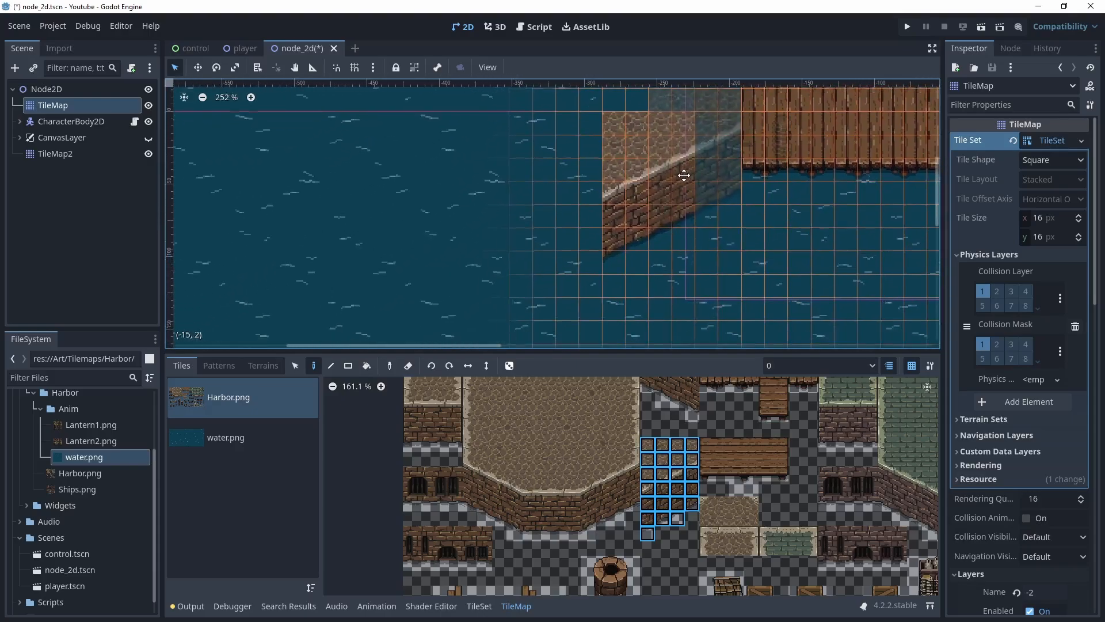
left_click(546, 238)
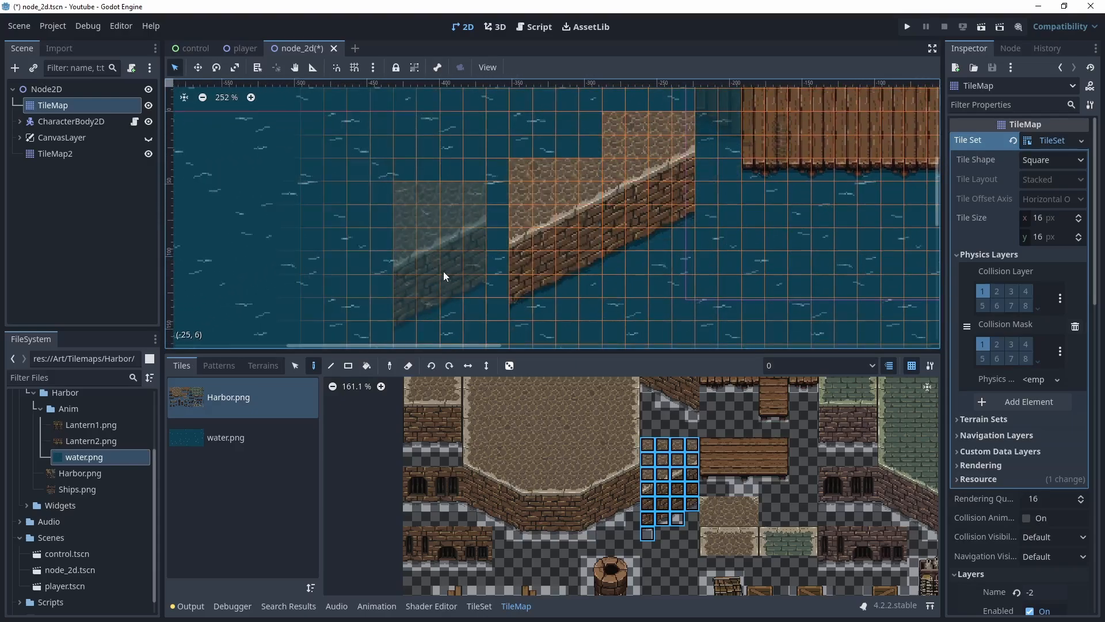
left_click(457, 277)
Extend the quay wall with a horizontal wall block at its lower-left end
scroll(513, 255, "down", 2)
scroll(512, 256, "down", 1)
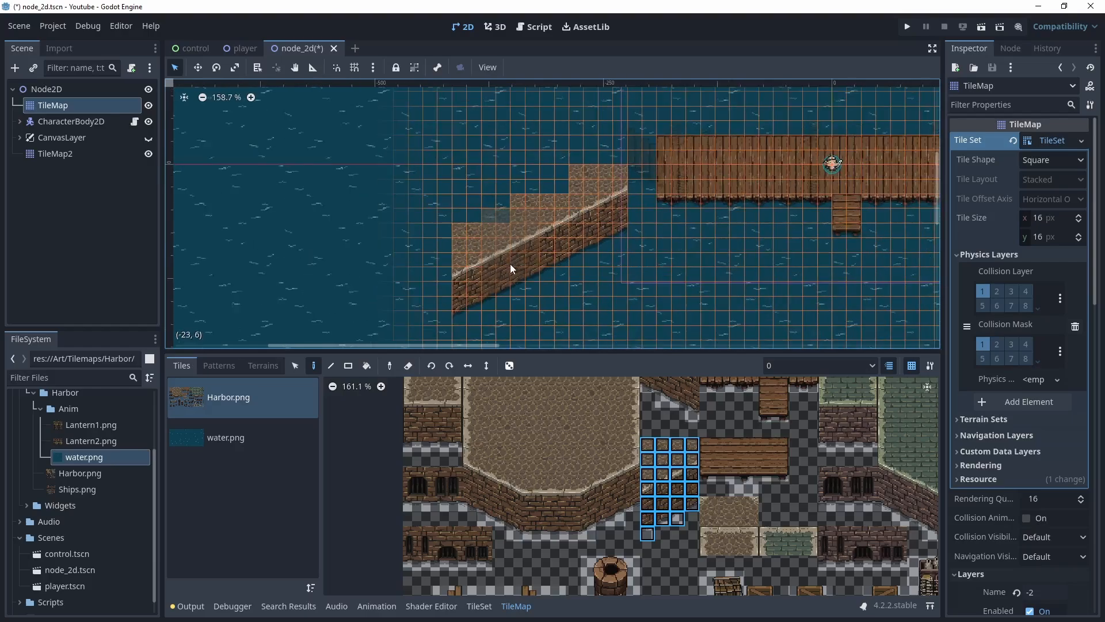
middle_click_drag(511, 267, 630, 222)
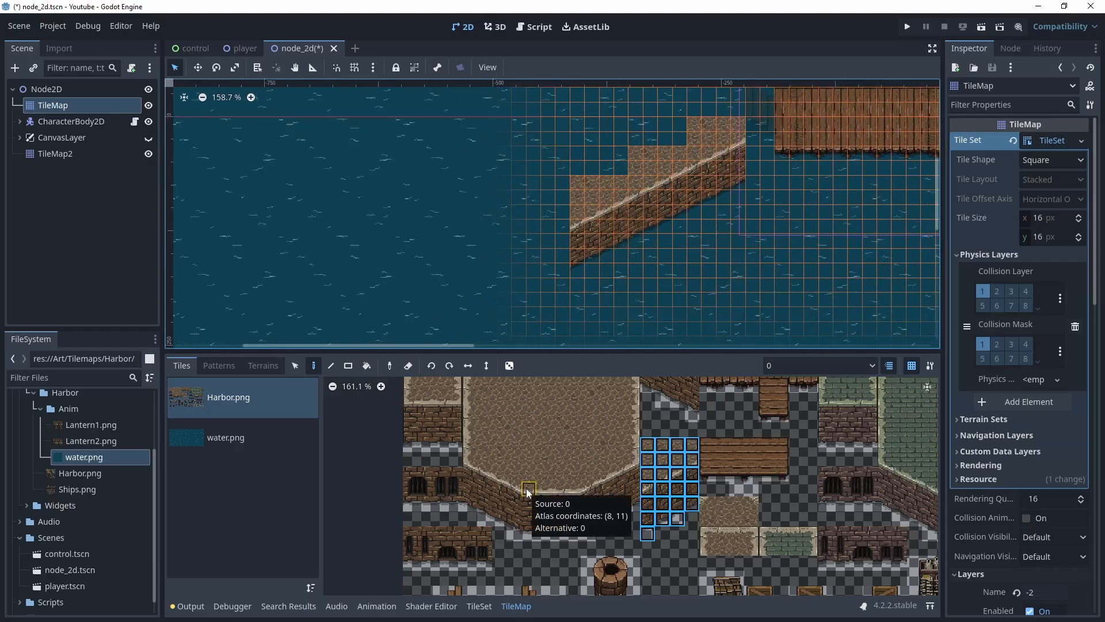
left_click_drag(525, 473, 577, 534)
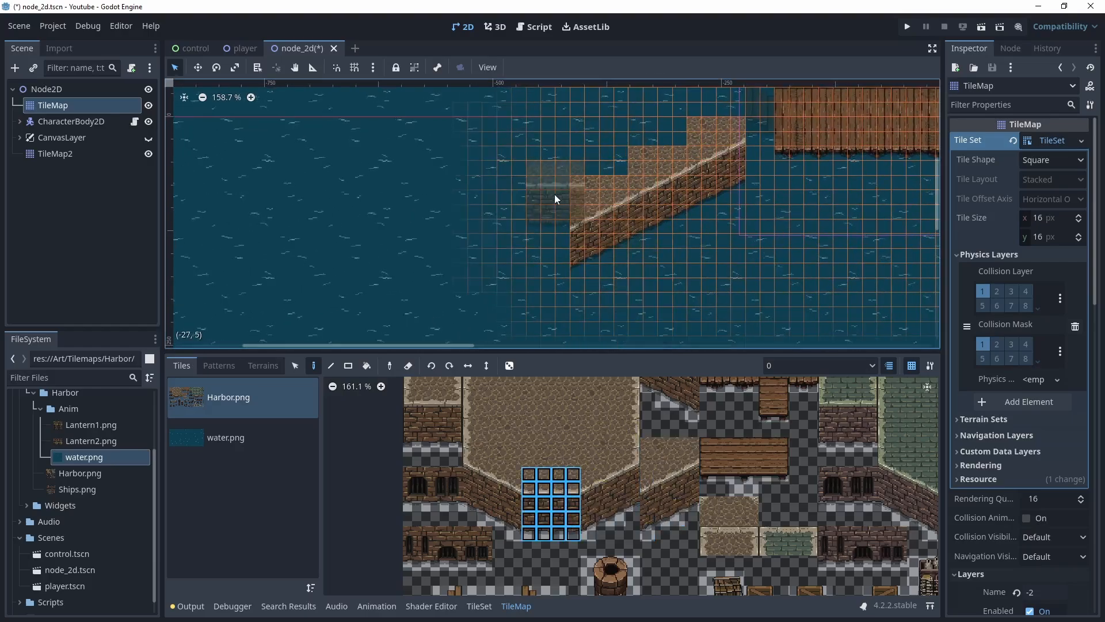
left_click(537, 240)
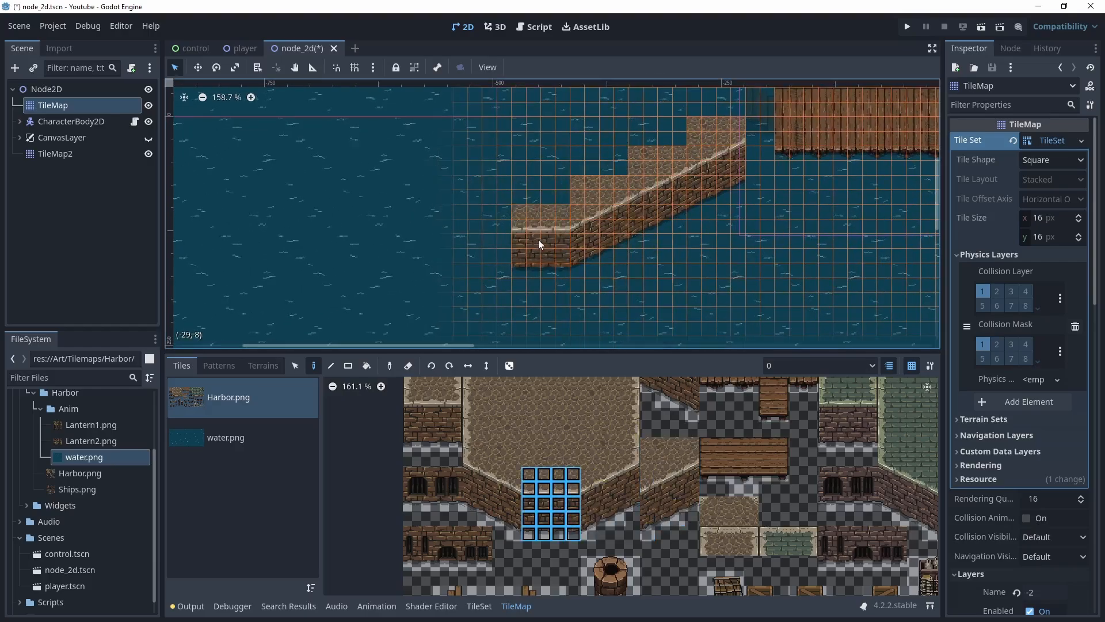
left_click(480, 236)
Add a rounded corner block at the quay wall's left end, turning it upward
left_click_drag(514, 535, 476, 461)
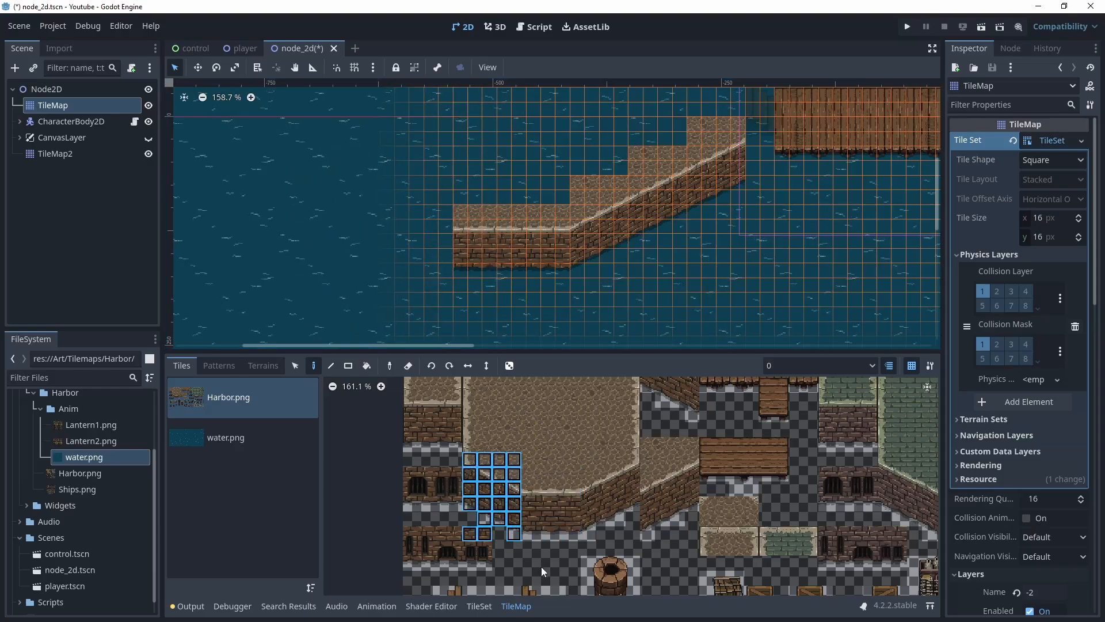
mouse_move(511, 531)
left_mouse_down()
mouse_move(485, 472)
mouse_move(516, 531)
mouse_move(516, 522)
left_mouse_up()
left_click(502, 518)
left_click(514, 536, "shift")
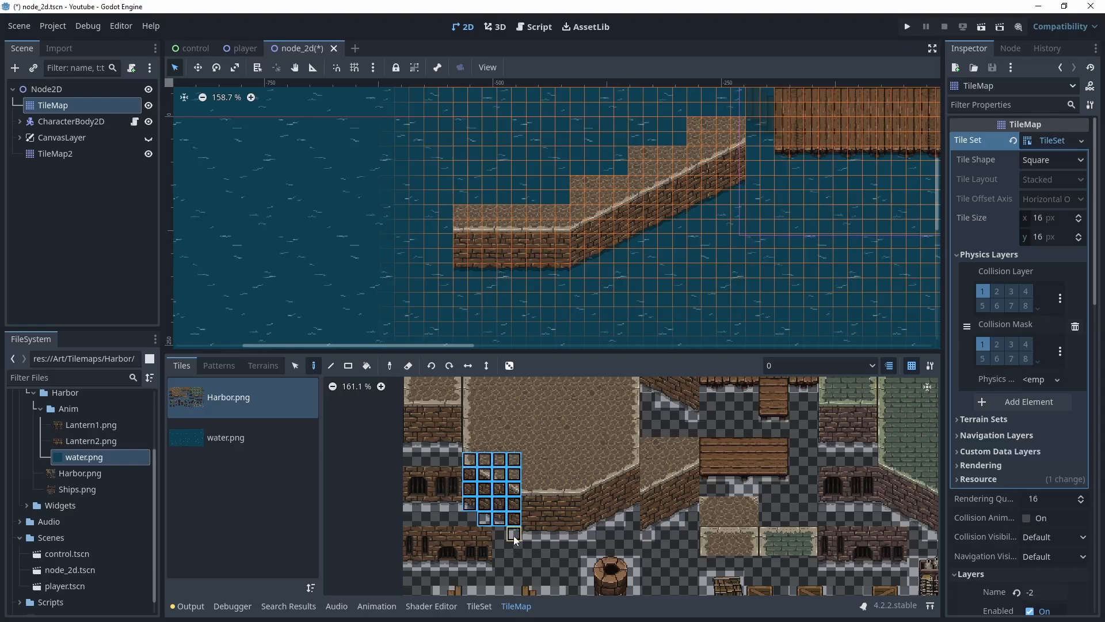
left_click(423, 232)
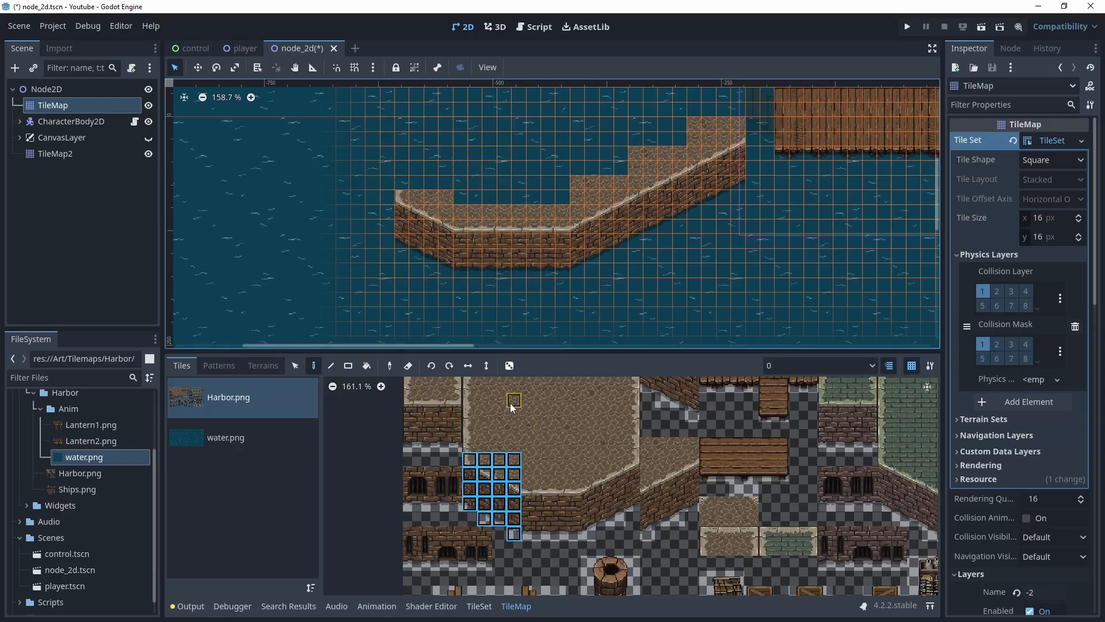
Paint the quay's left edge tiles running upward from the corner
left_click_drag(512, 440, 469, 384)
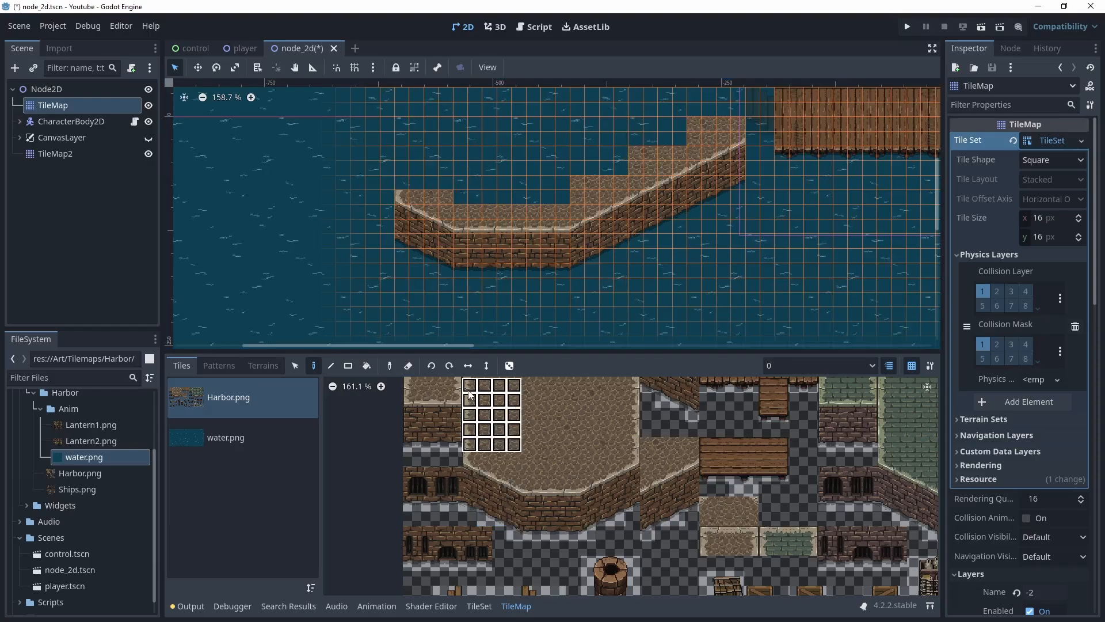
left_click(420, 152)
middle_click_drag(516, 173, 468, 273)
left_click(378, 181)
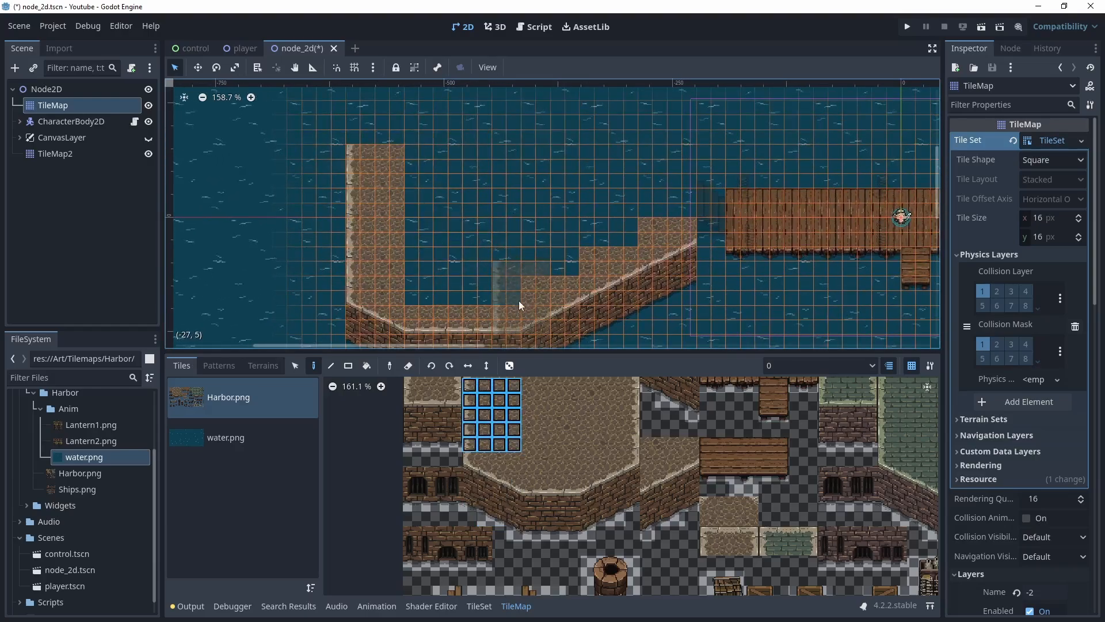
Rectangle-fill a 20 by 6 tile area inside the quay with cobblestone ground tiles
left_click_drag(528, 384, 603, 458)
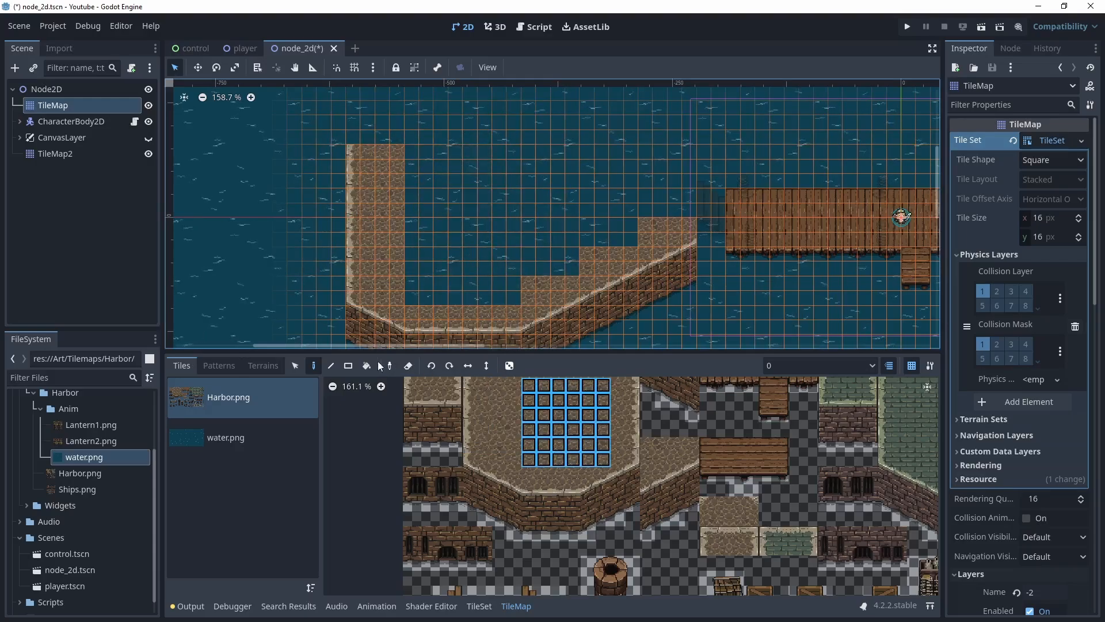
left_click(348, 366)
left_click_drag(409, 152, 679, 224)
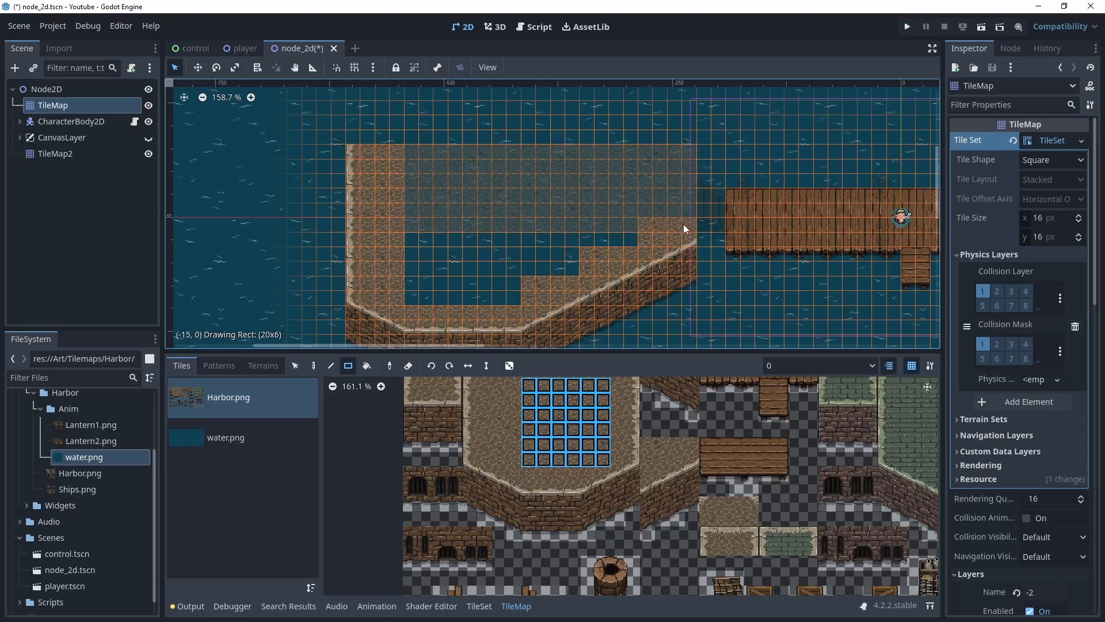
Select a 7 by 7 cobblestone block with scattering on and rectangle-fill the remaining gaps in the quay
scroll(640, 237, "right", 5)
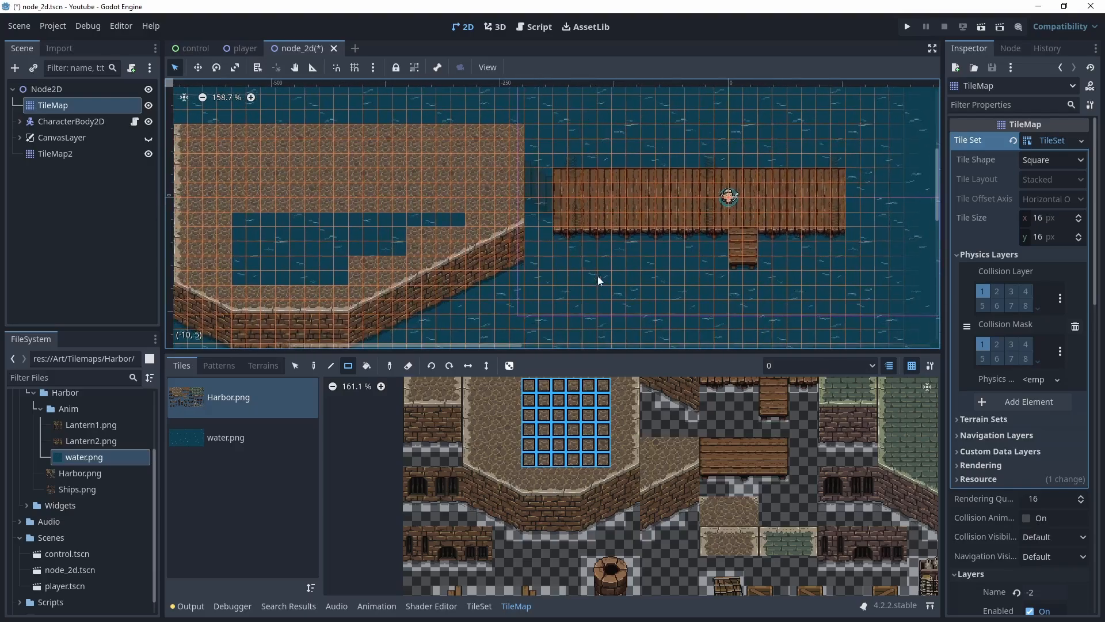
left_click(549, 443)
scroll(570, 446, "up", 6)
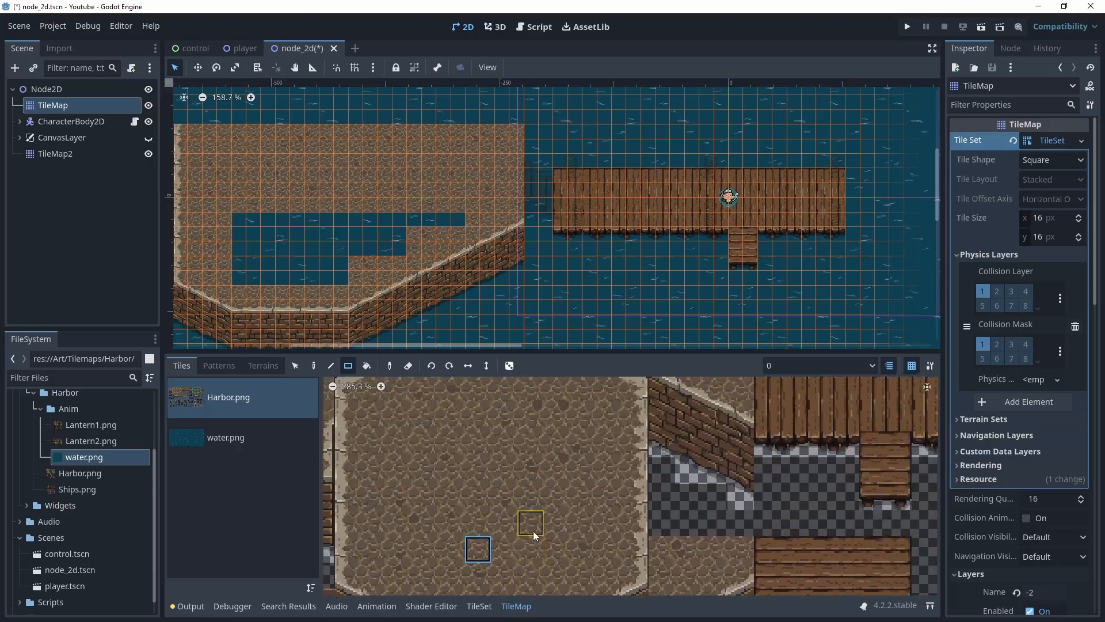
scroll(534, 529, "down", 4)
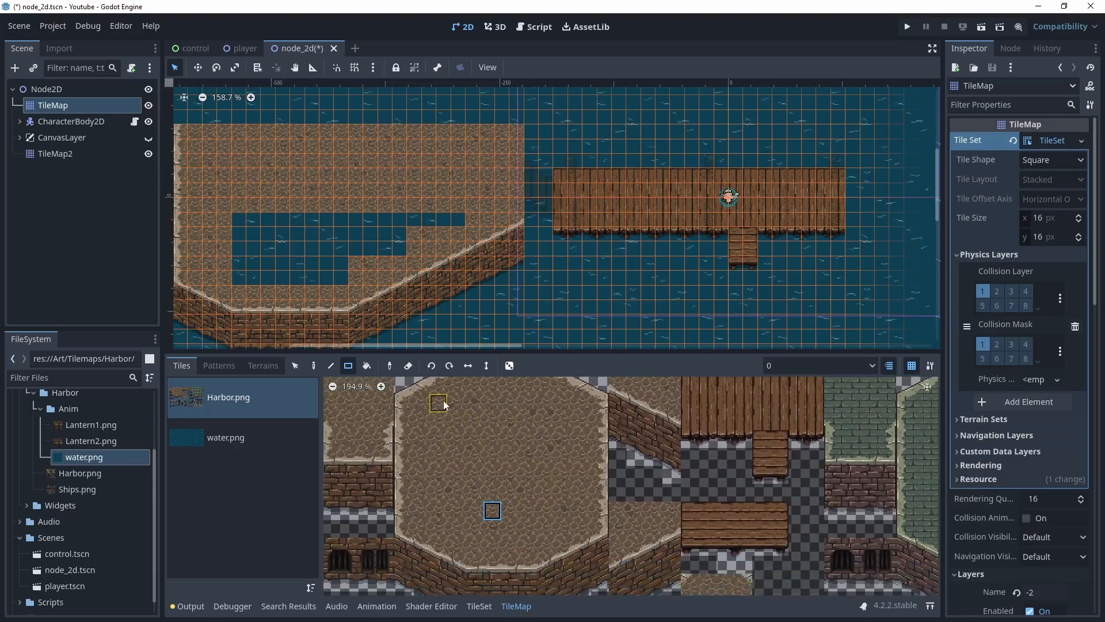
left_click_drag(450, 403, 567, 519)
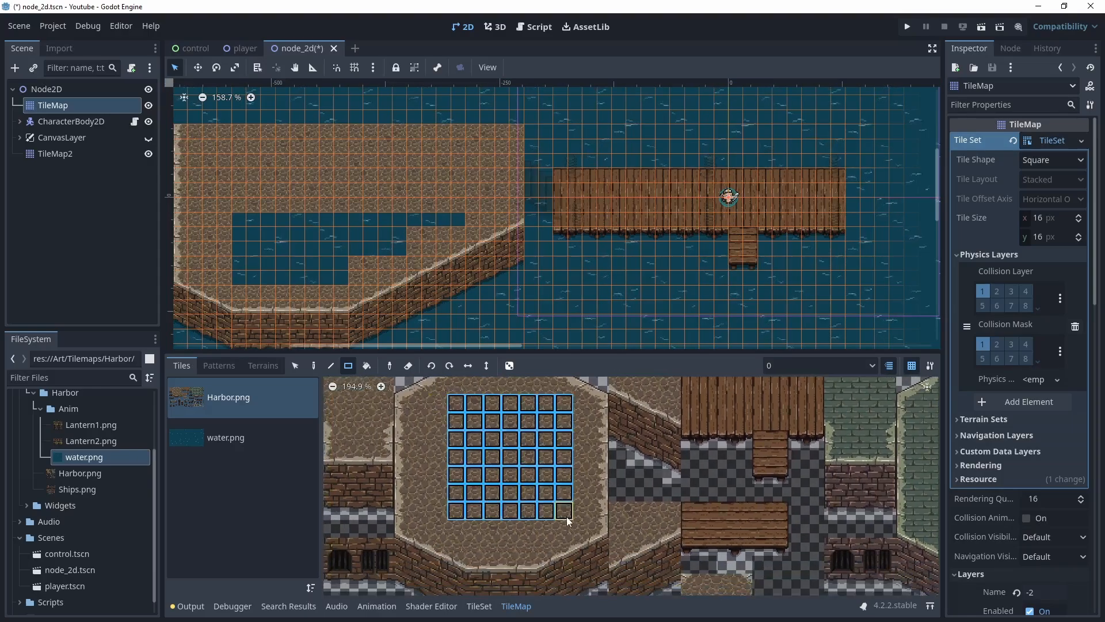
left_click(509, 366)
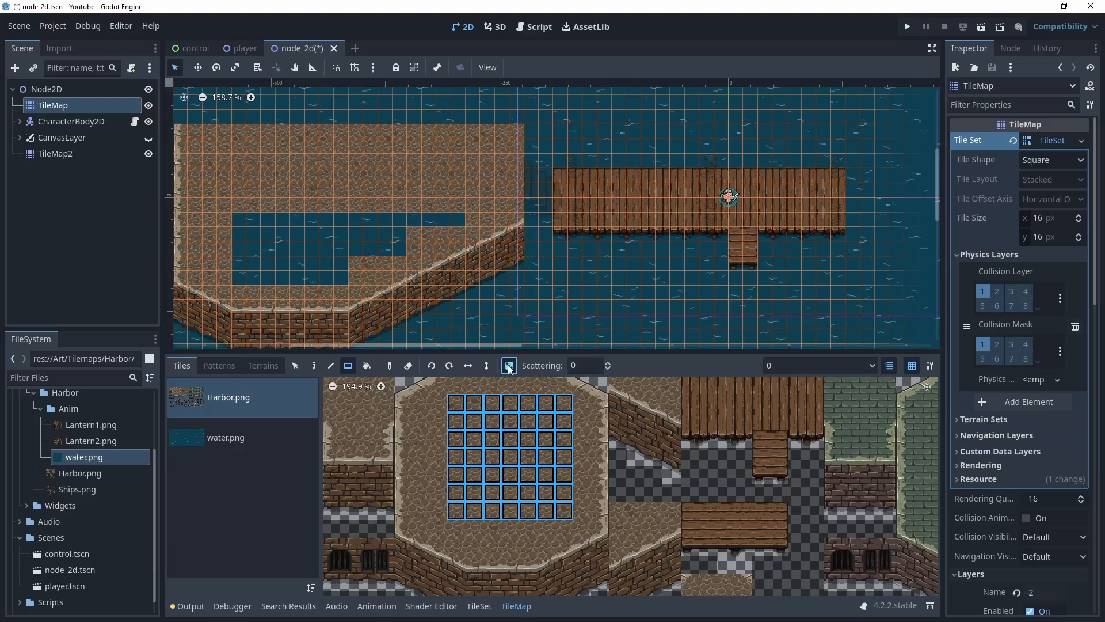
left_click(350, 366)
middle_click_drag(467, 288, 682, 259)
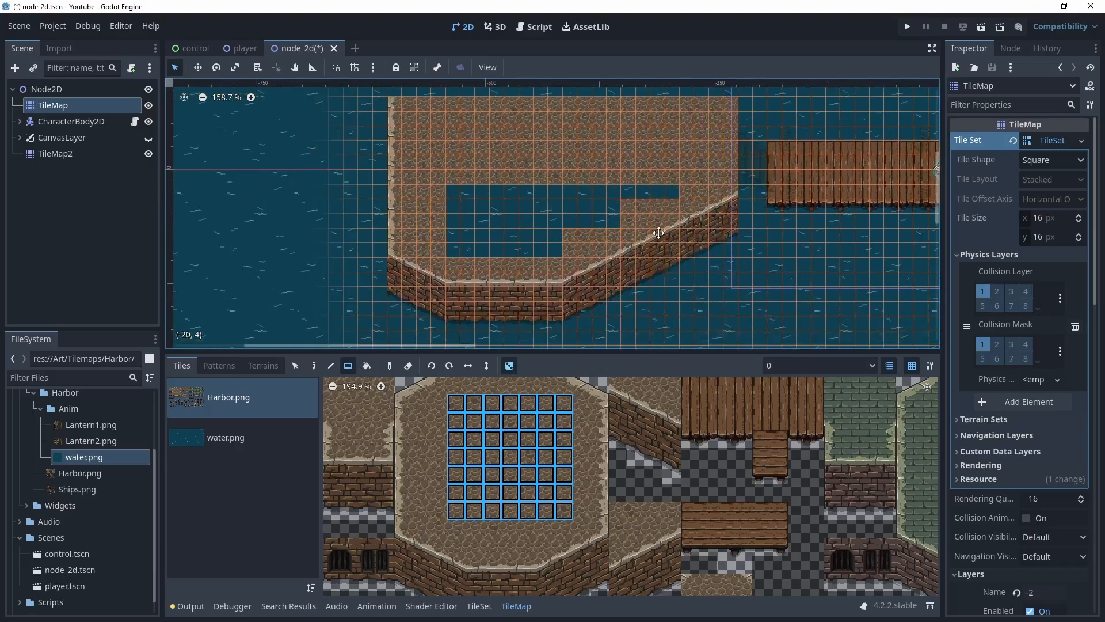
left_click_drag(438, 171, 575, 254)
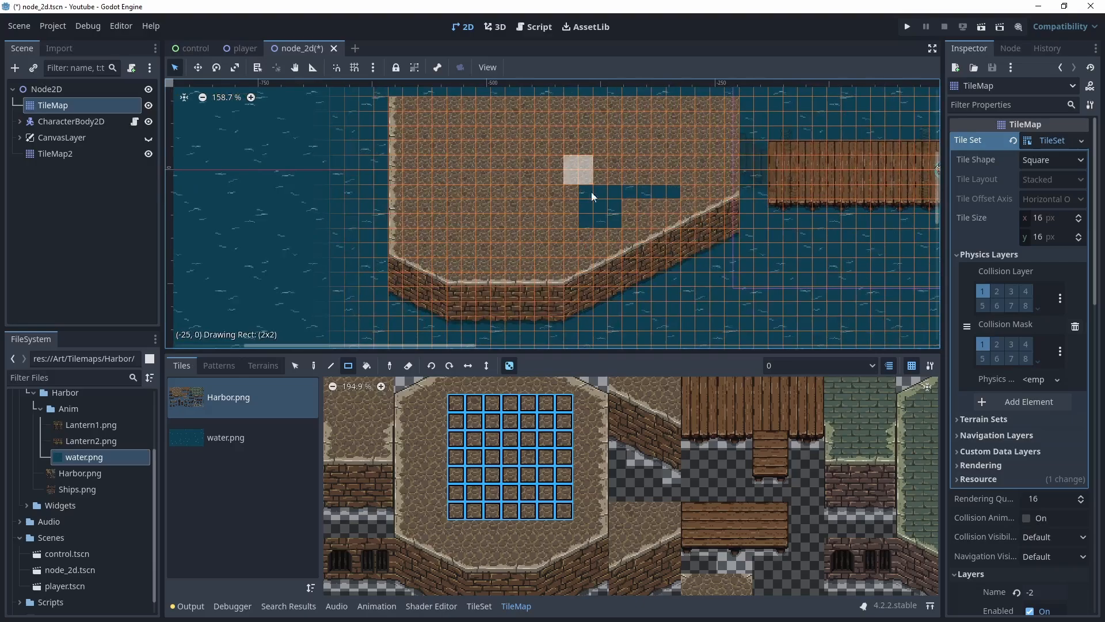
mouse_move(592, 191)
left_mouse_down()
mouse_move(641, 219)
mouse_move(673, 222)
left_mouse_up()
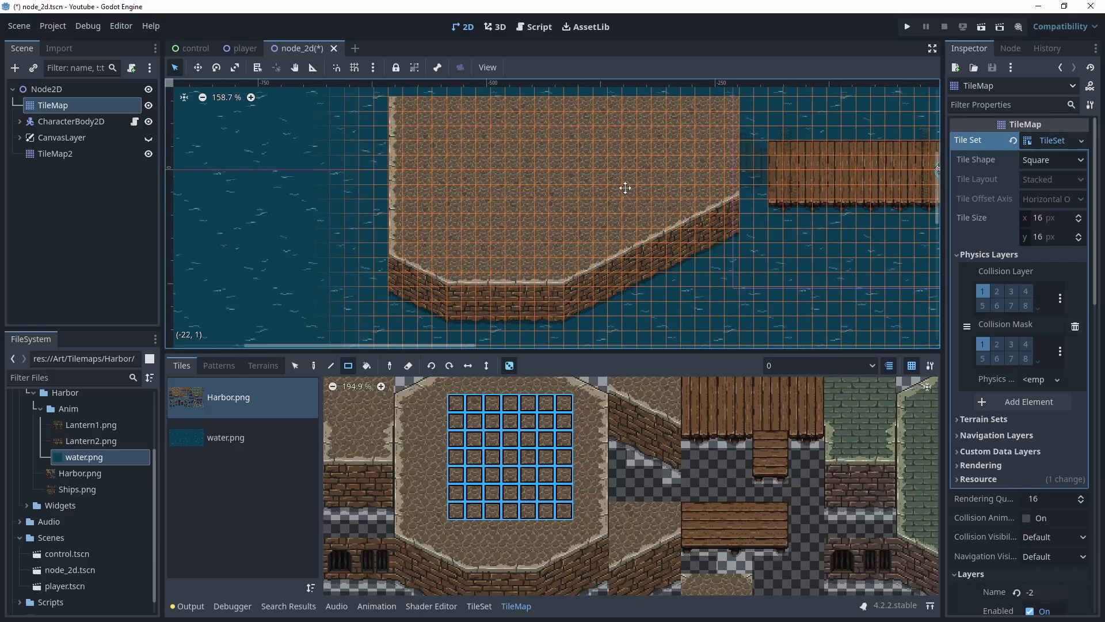
middle_click_drag(625, 187, 486, 223)
scroll(575, 247, "down", 3)
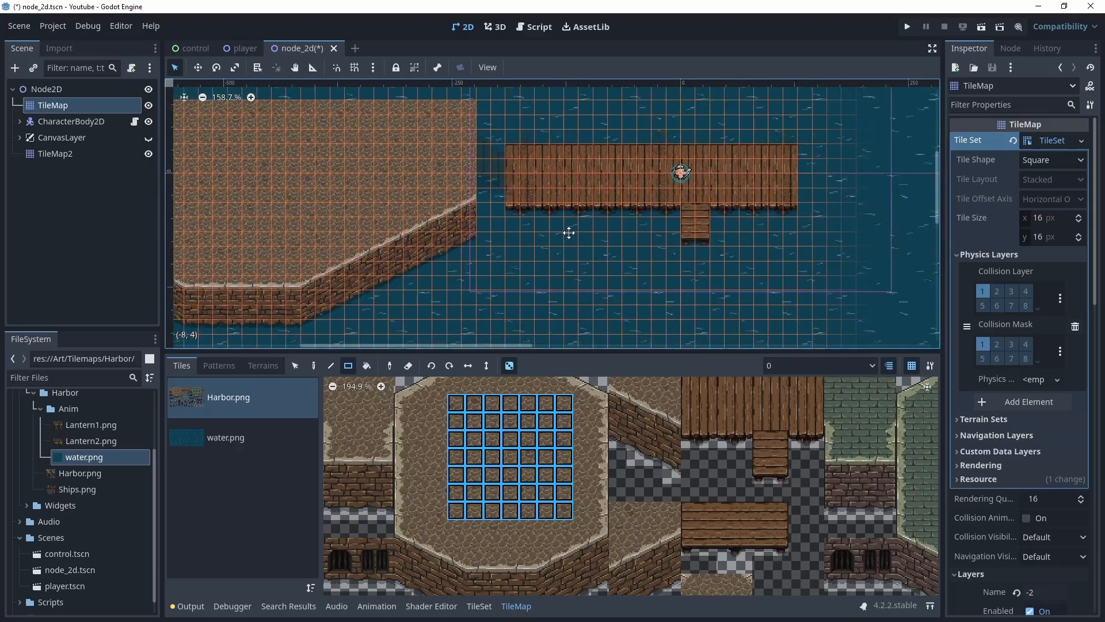
Add Ships.png as a new atlas source in the TileSet and let it auto-create tiles
middle_click_drag(586, 270, 494, 272)
scroll(546, 457, "down", 2)
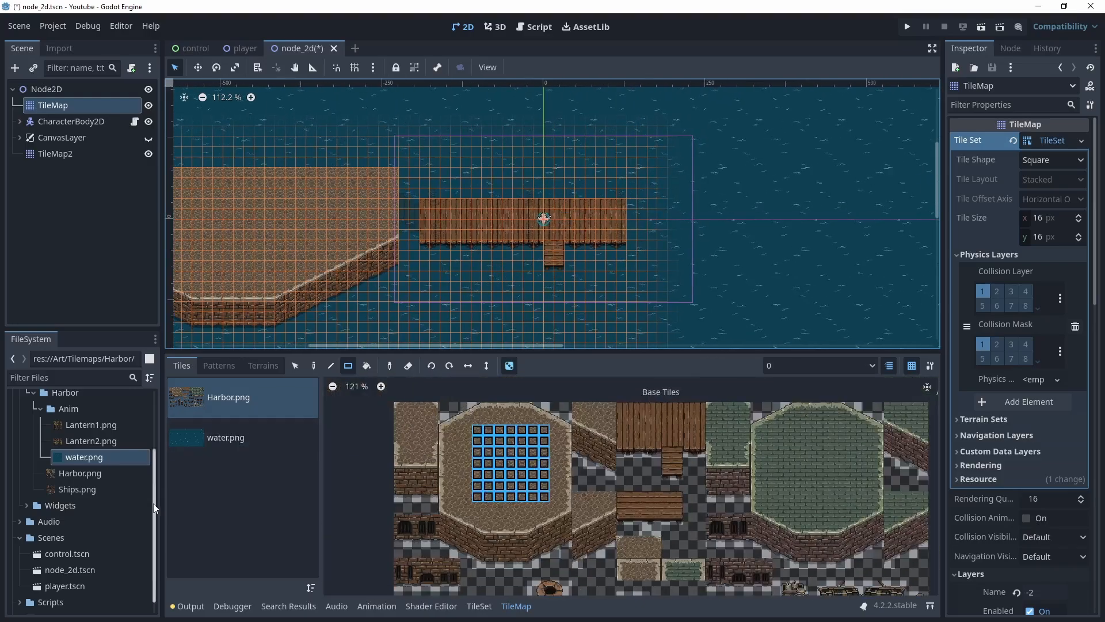
left_click_drag(74, 485, 268, 485)
left_click(477, 606)
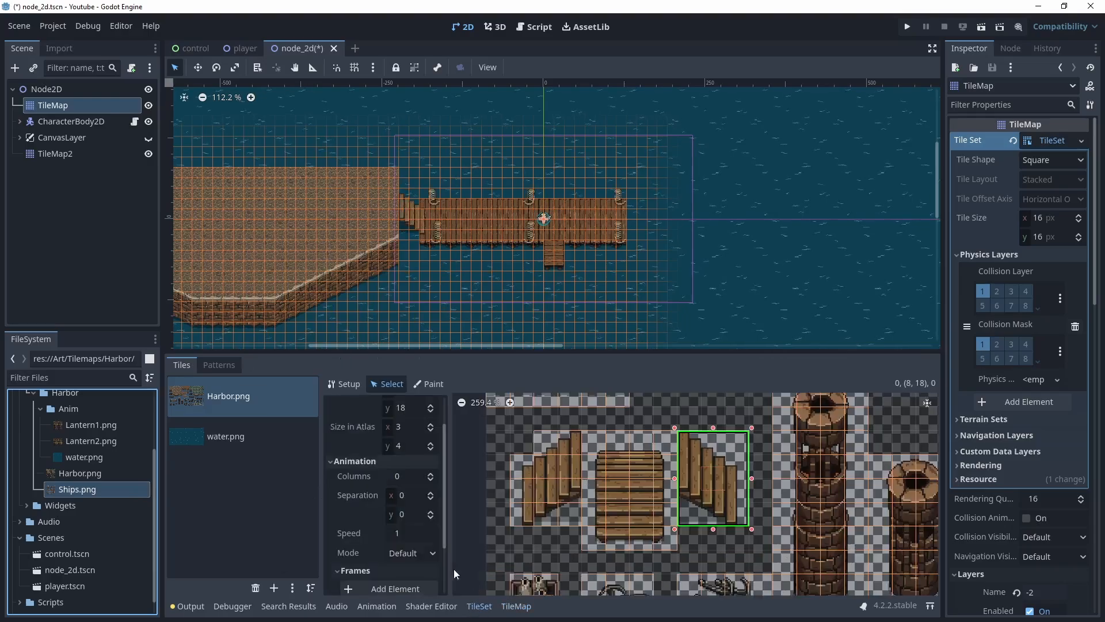
left_click_drag(94, 494, 219, 482)
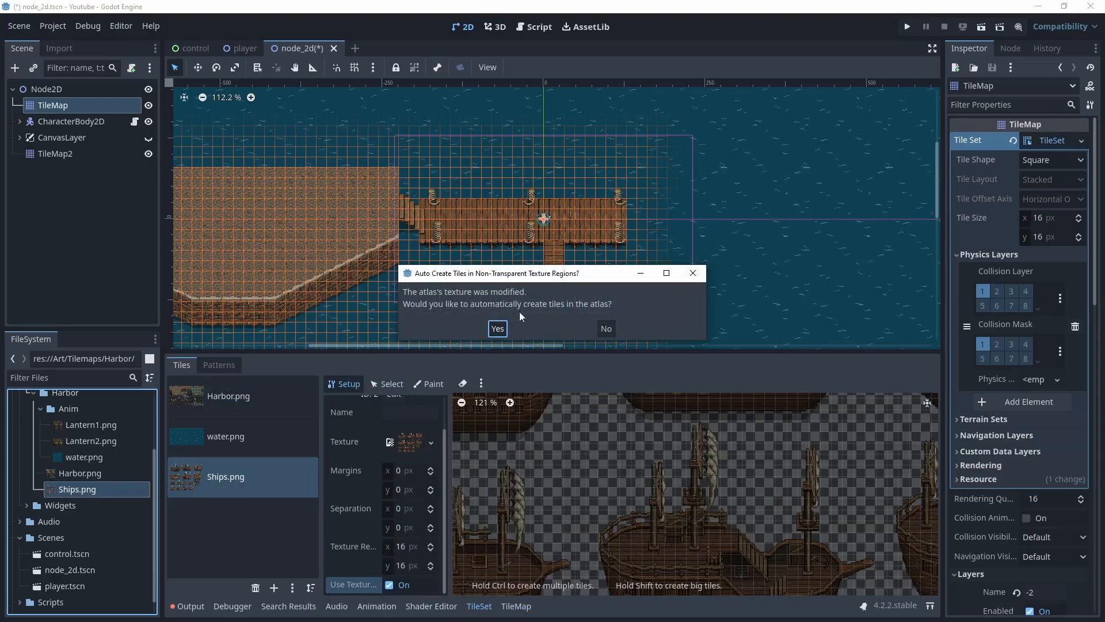
left_click(496, 323)
Select a large ship's tiles from the Ships atlas and place the ship in the water above the pier
scroll(614, 471, "down", 3)
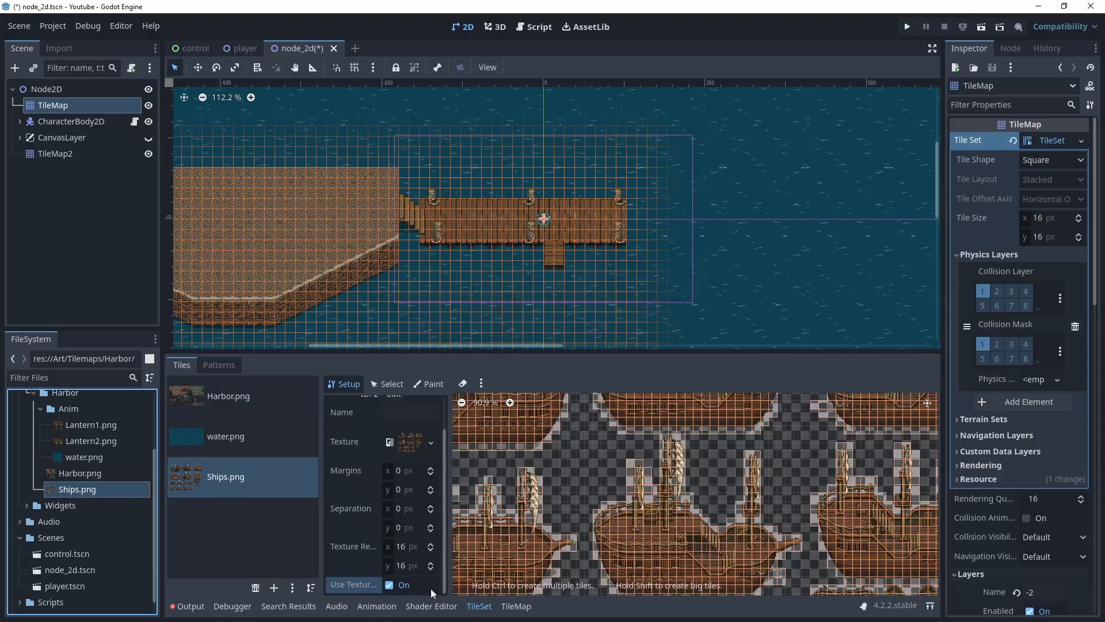
left_click(515, 605)
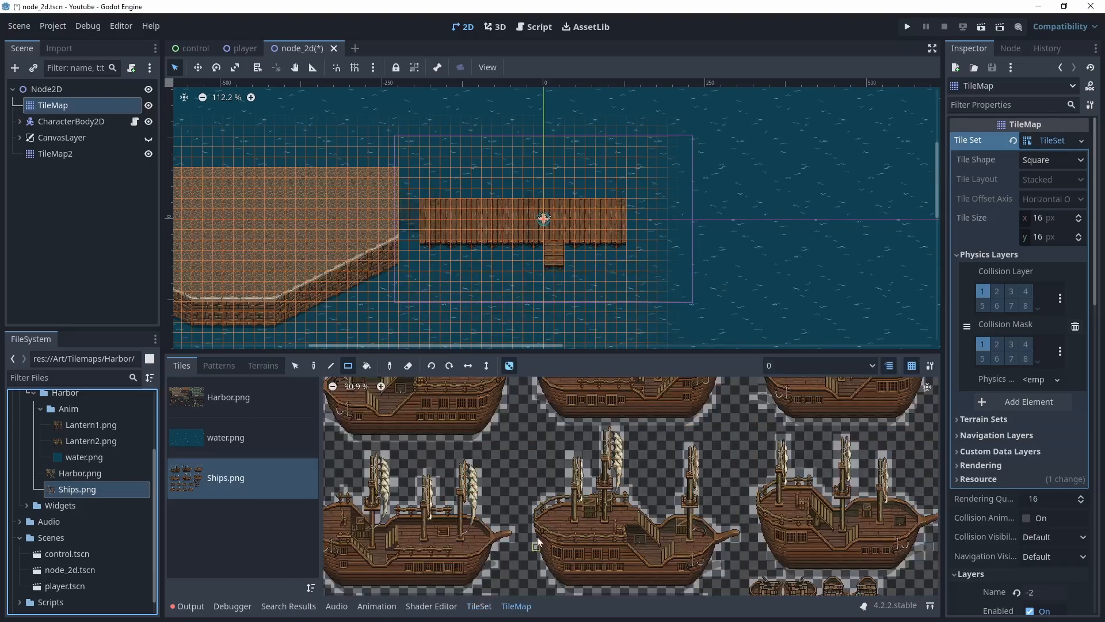
scroll(541, 469, "down", 8)
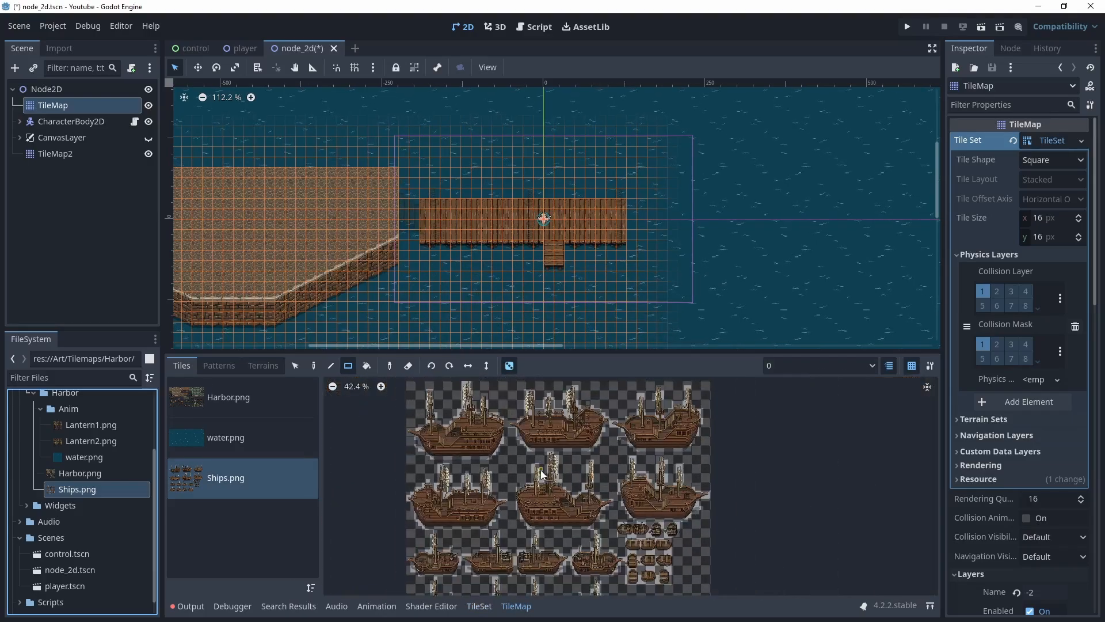
scroll(605, 472, "up", 4)
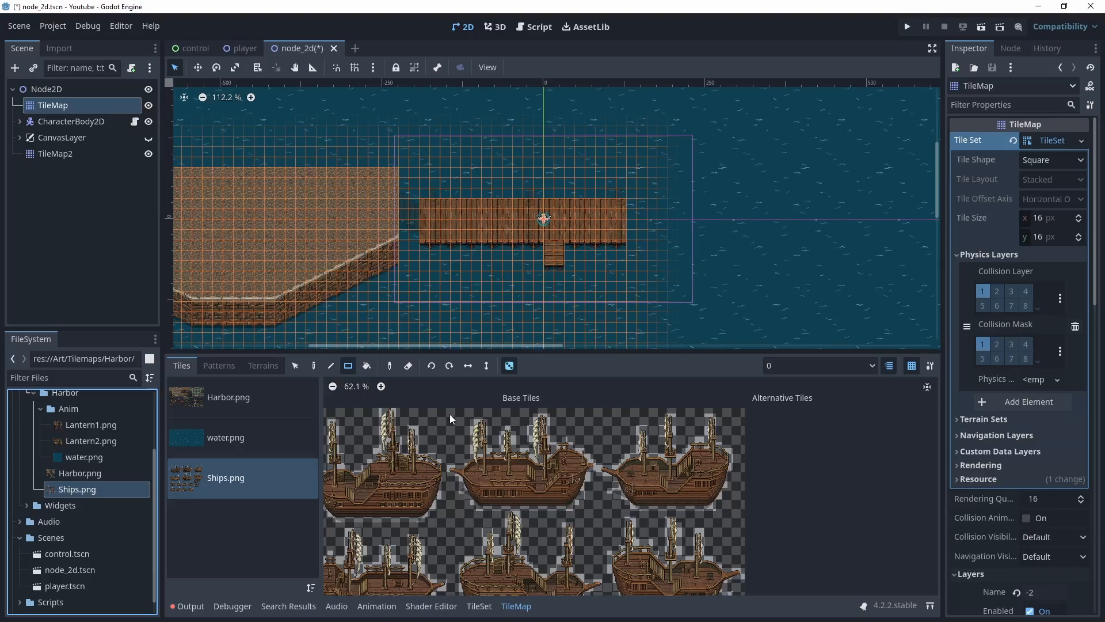
left_click_drag(450, 410, 592, 507)
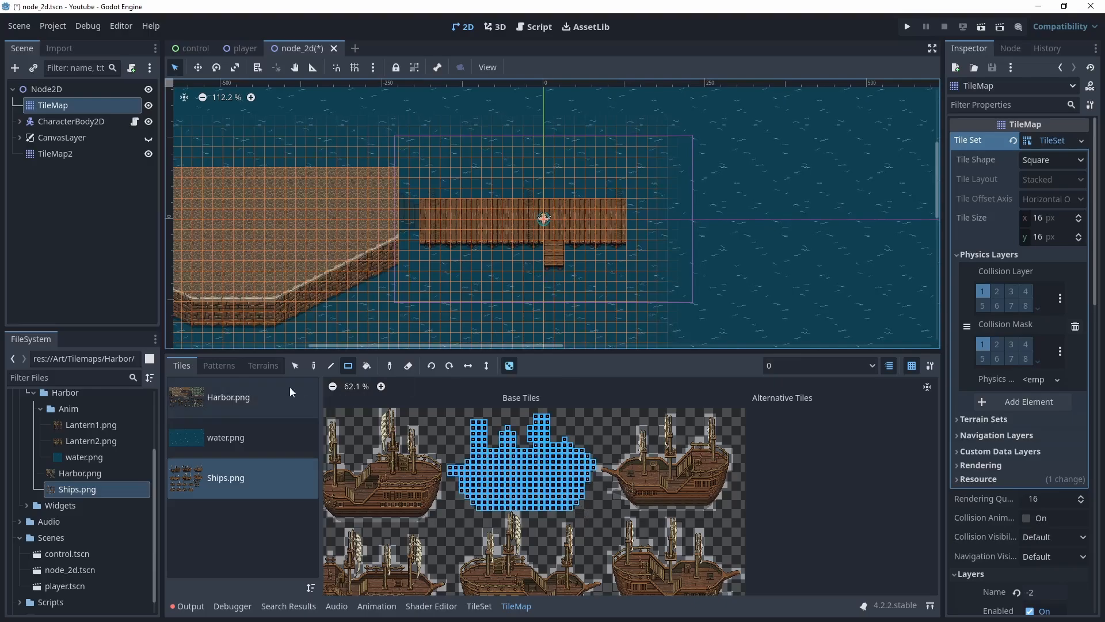
left_click(314, 367)
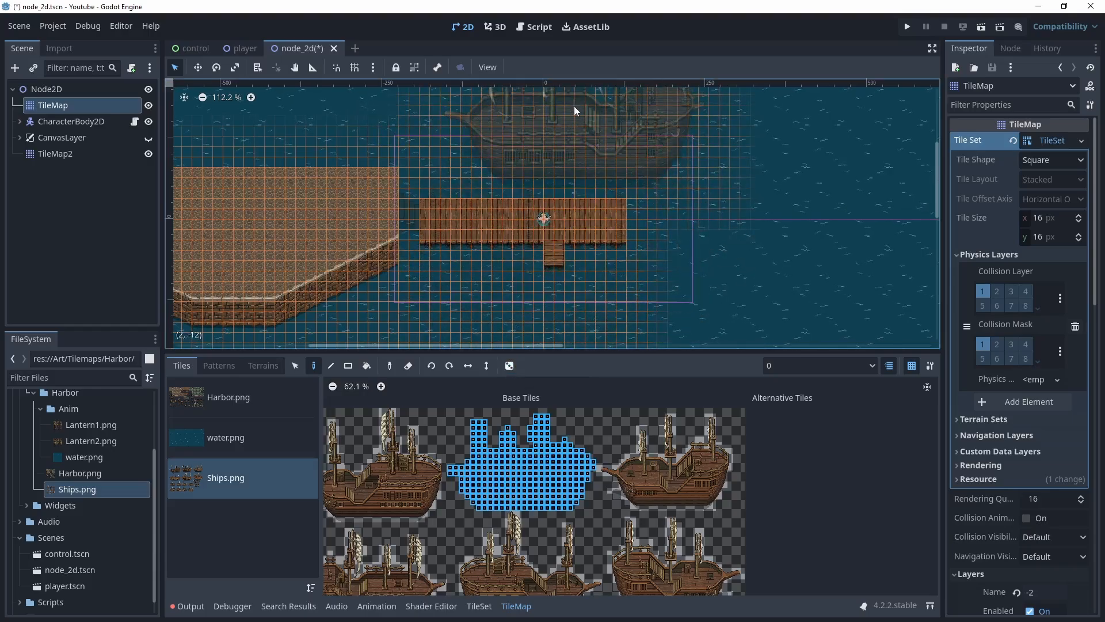
scroll(589, 160, "up", 2)
middle_click_drag(589, 160, 510, 202)
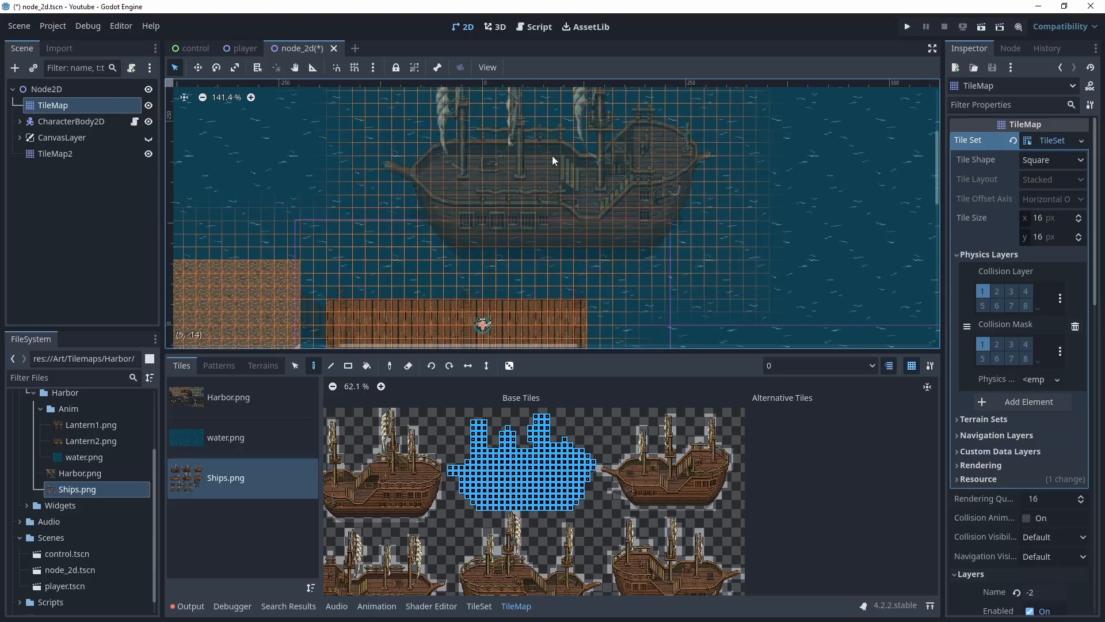
left_click(551, 155)
middle_click_drag(489, 247, 501, 163)
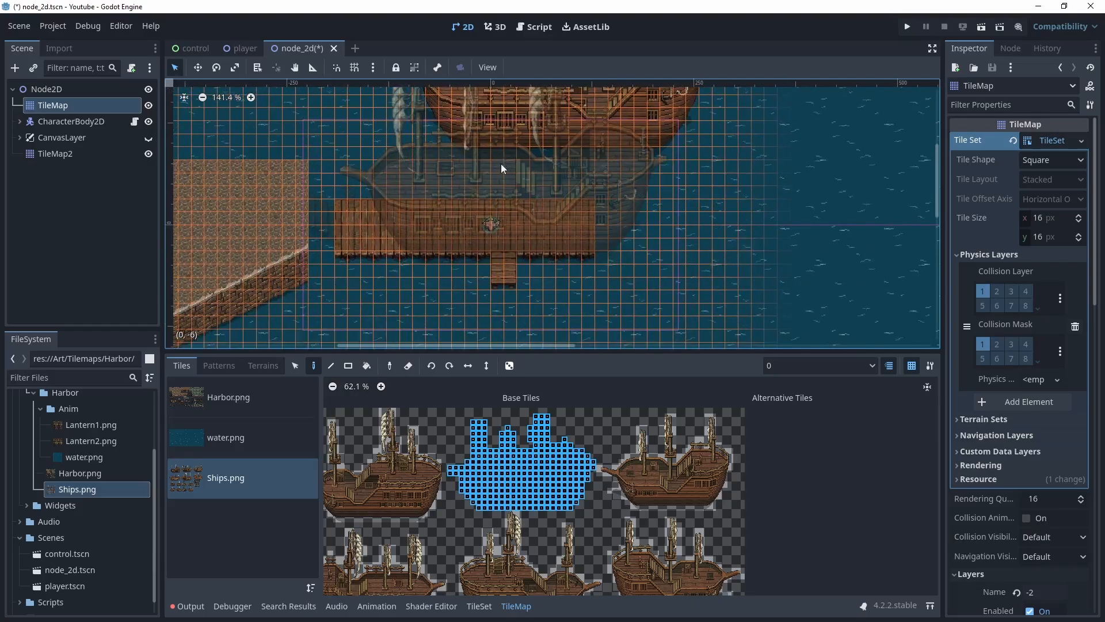
Select a rowboat's tiles from the Ships atlas and place the rowboat just below the pier stairs
left_click(236, 407)
left_click(239, 478)
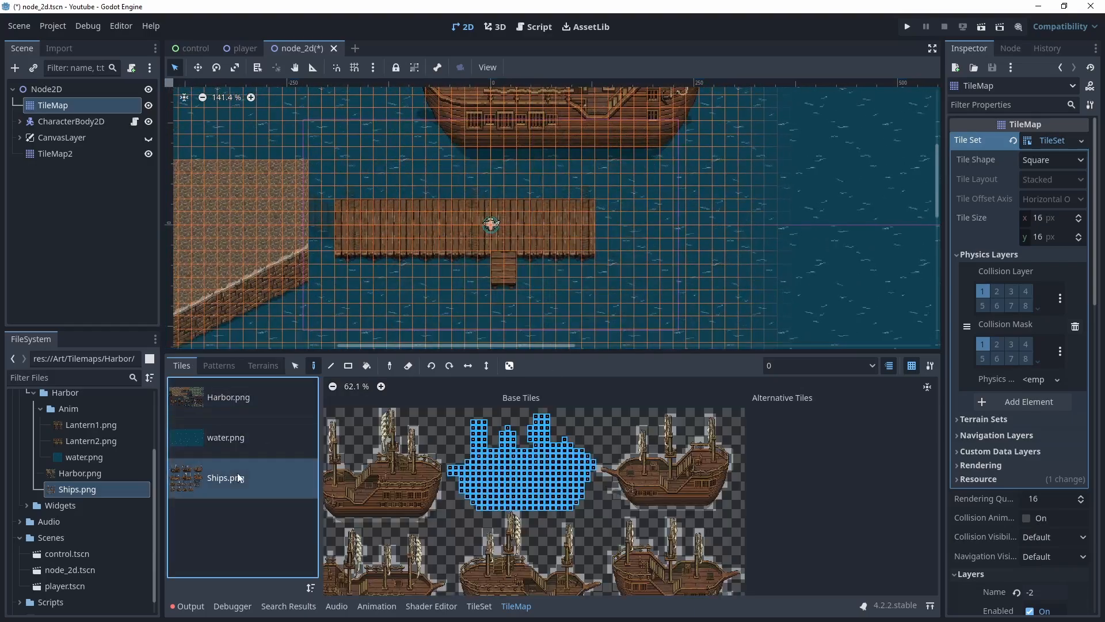
scroll(569, 544, "up", 6)
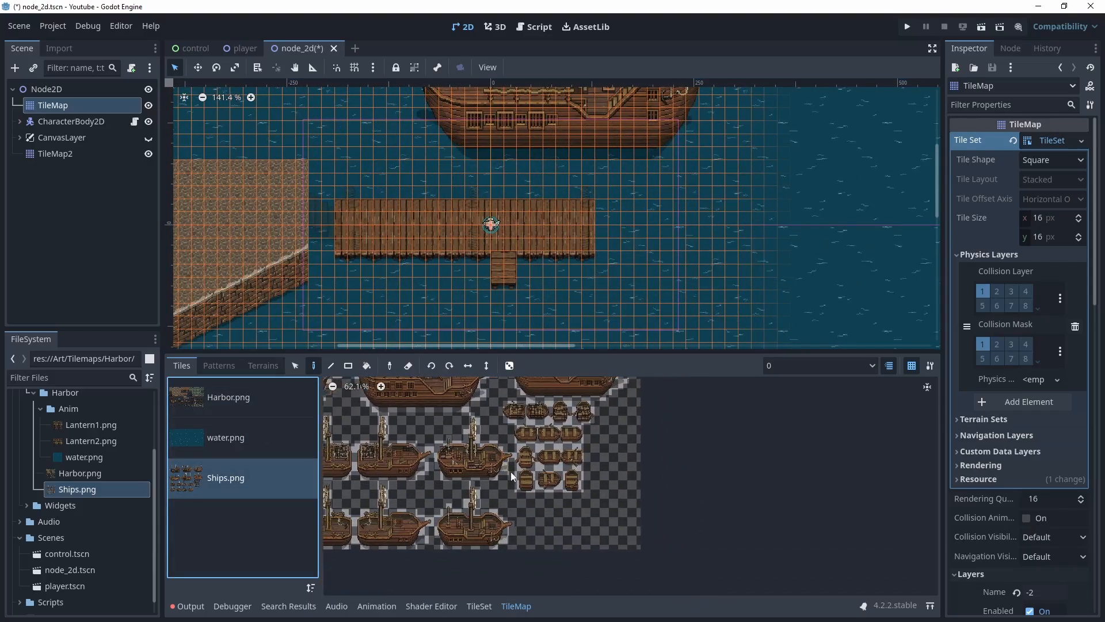
scroll(551, 492, "up", 4)
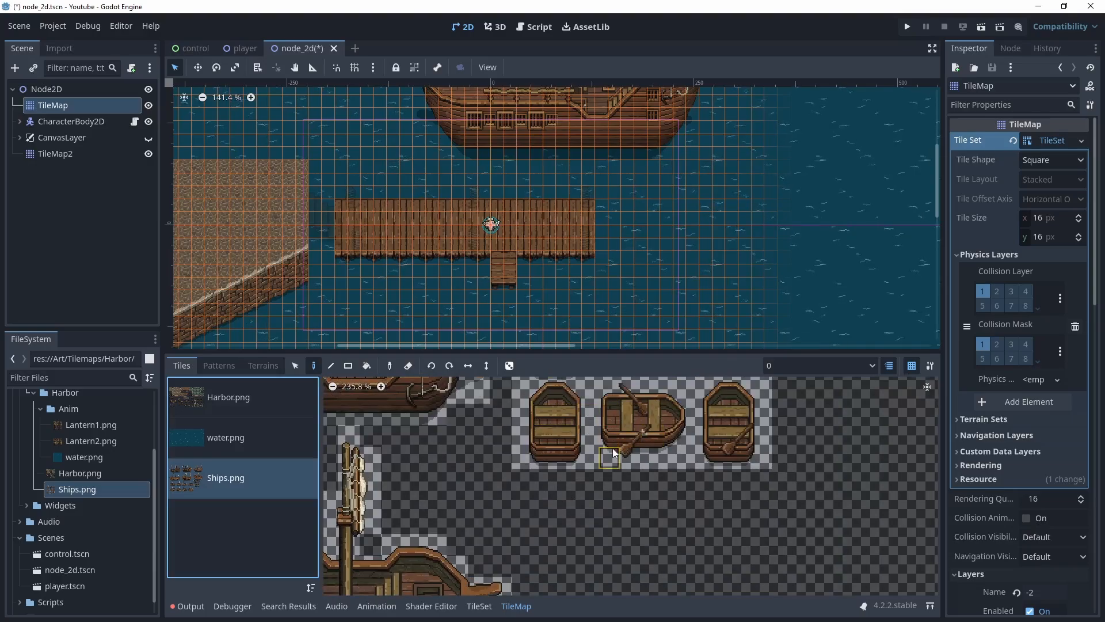
left_click_drag(614, 453, 679, 387)
scroll(498, 294, "up", 3)
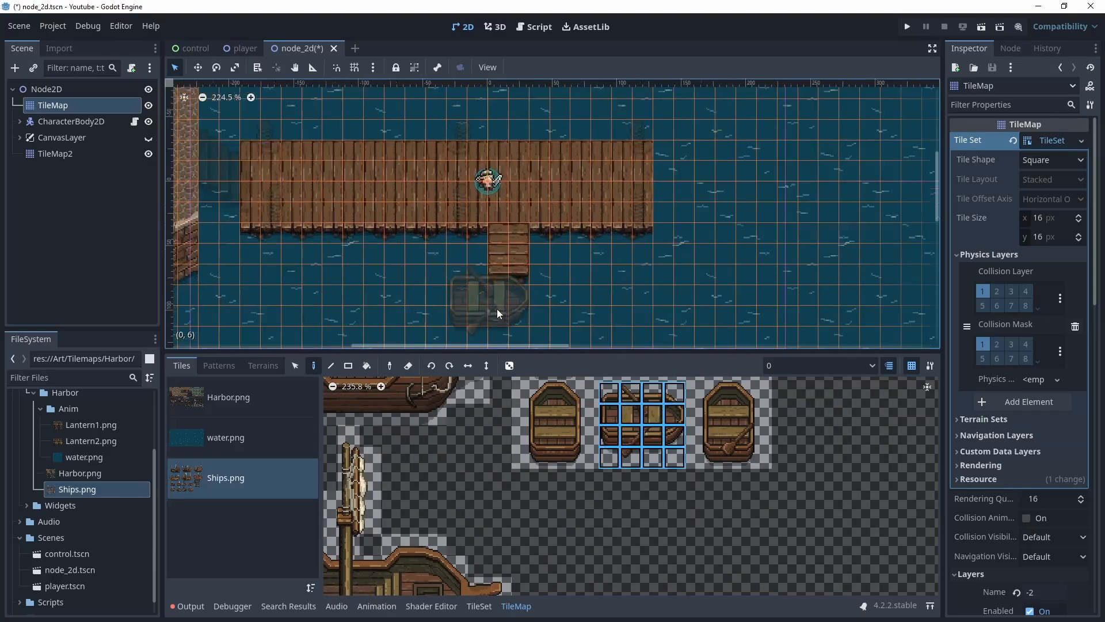
scroll(506, 312, "up", 1)
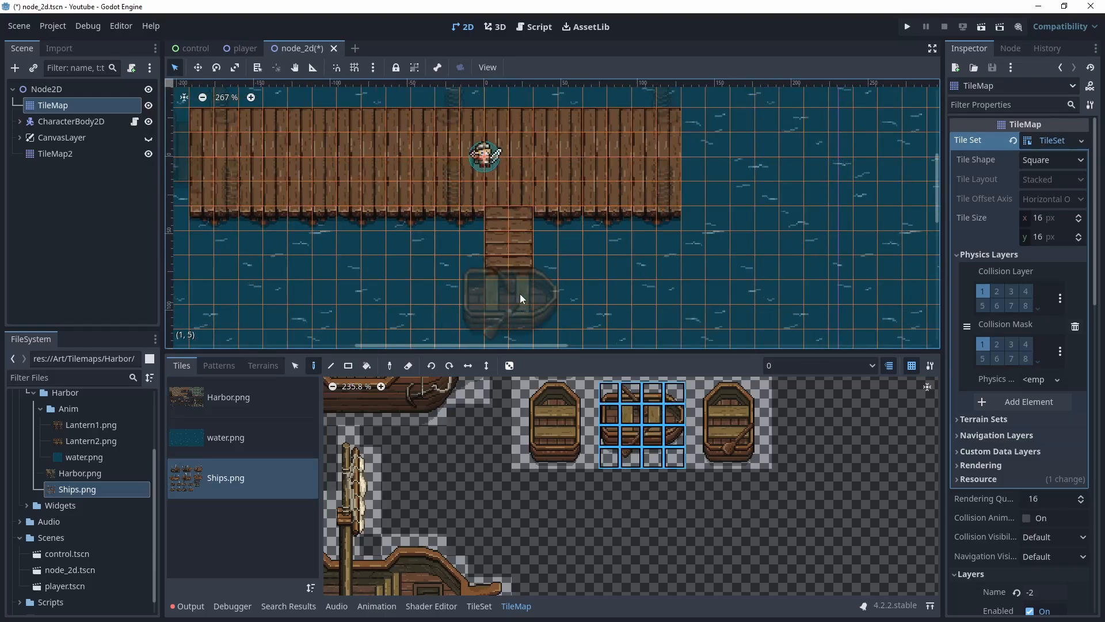
left_click(519, 296)
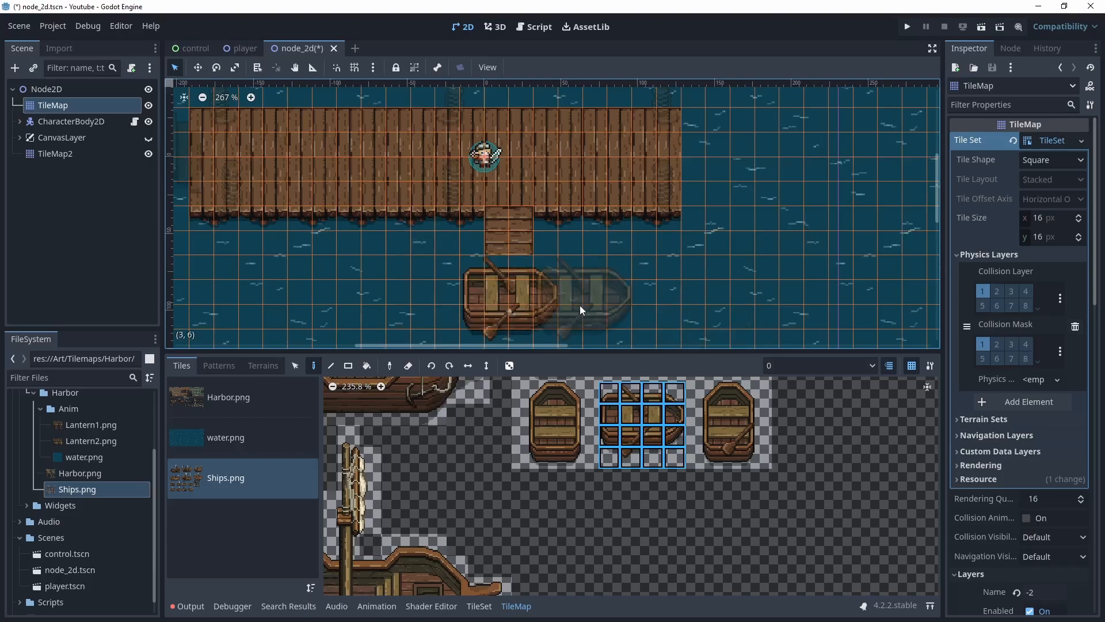
Undo the rowboat, switch to TileMap layer 1 and place the rowboat below the stairs again
key("ctrl+z")
left_click(860, 366)
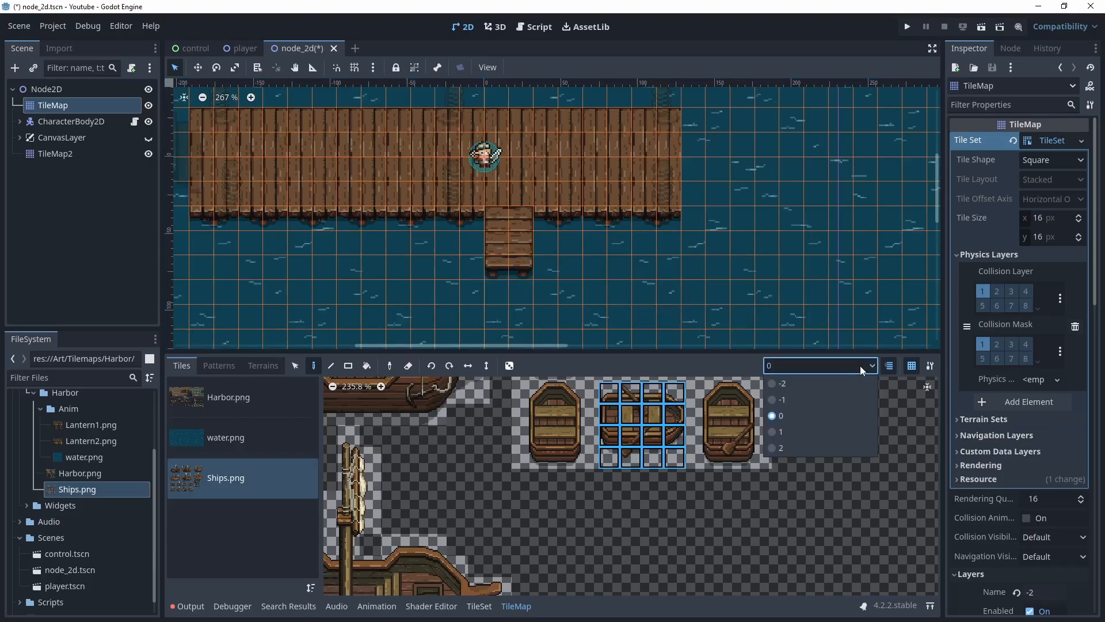
left_click(782, 431)
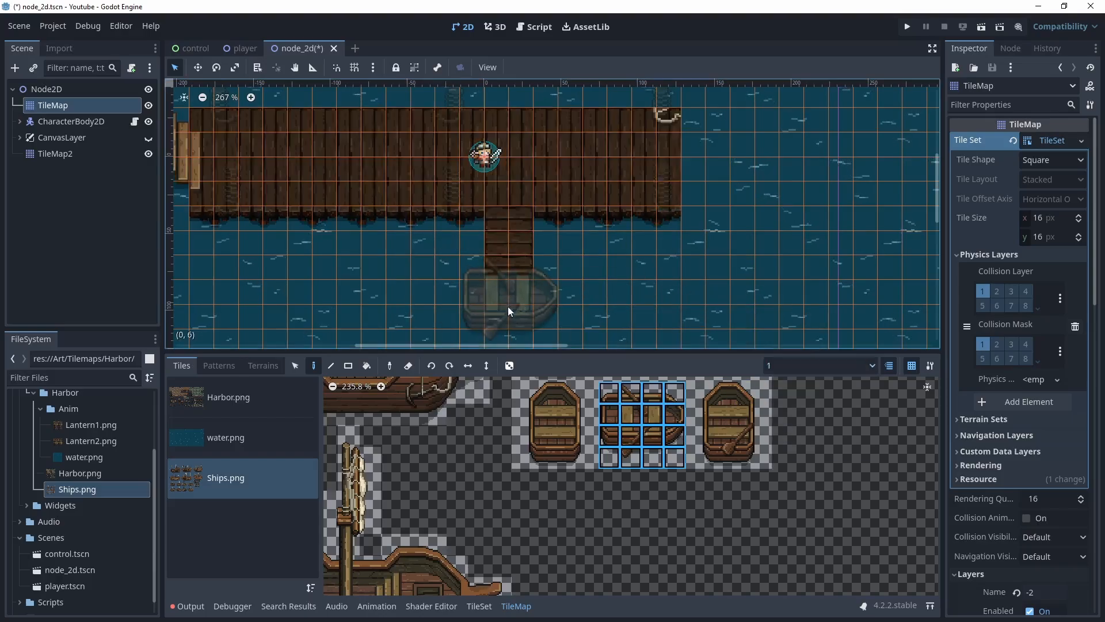
left_click(508, 306)
Add an AnimatedSprite2D child node to Node2D
scroll(723, 267, "down", 1)
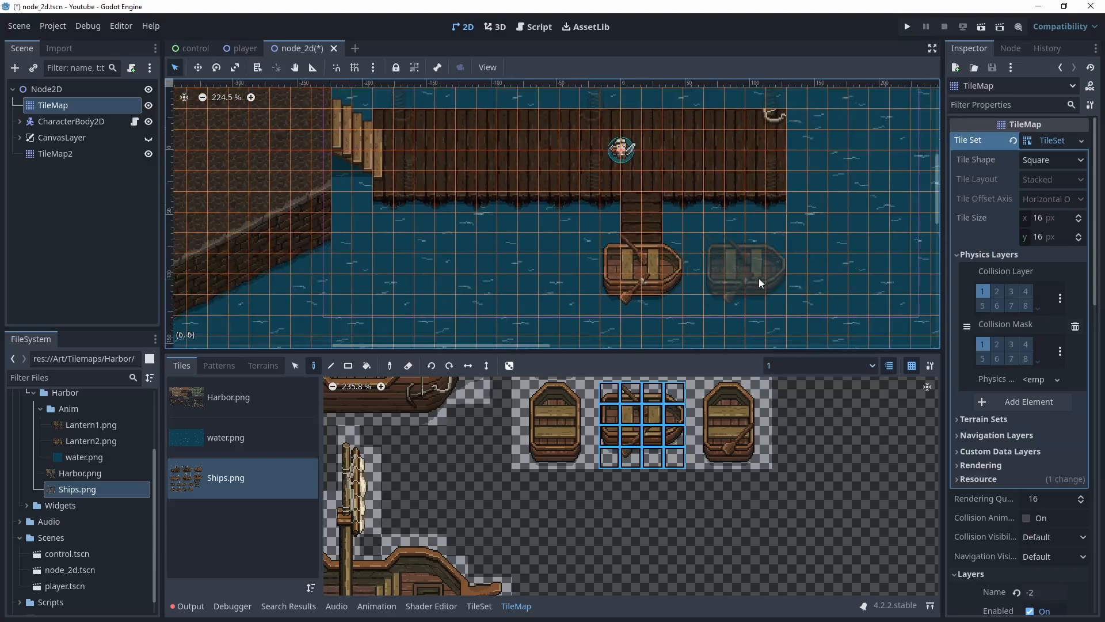
scroll(690, 293, "down", 1)
scroll(675, 292, "down", 1)
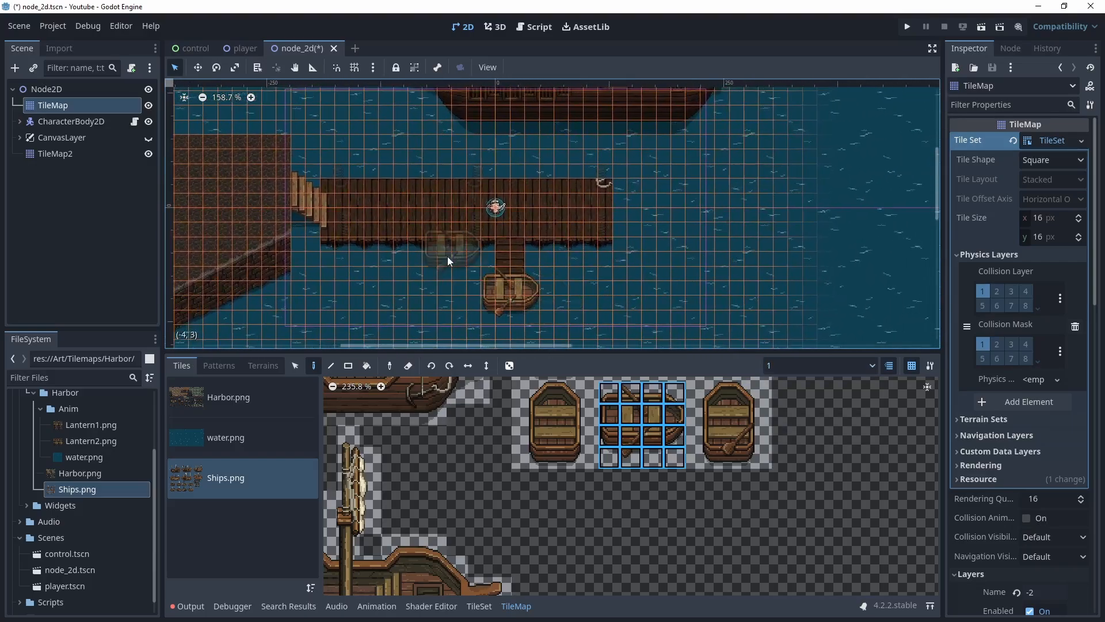
scroll(601, 298, "down", 2)
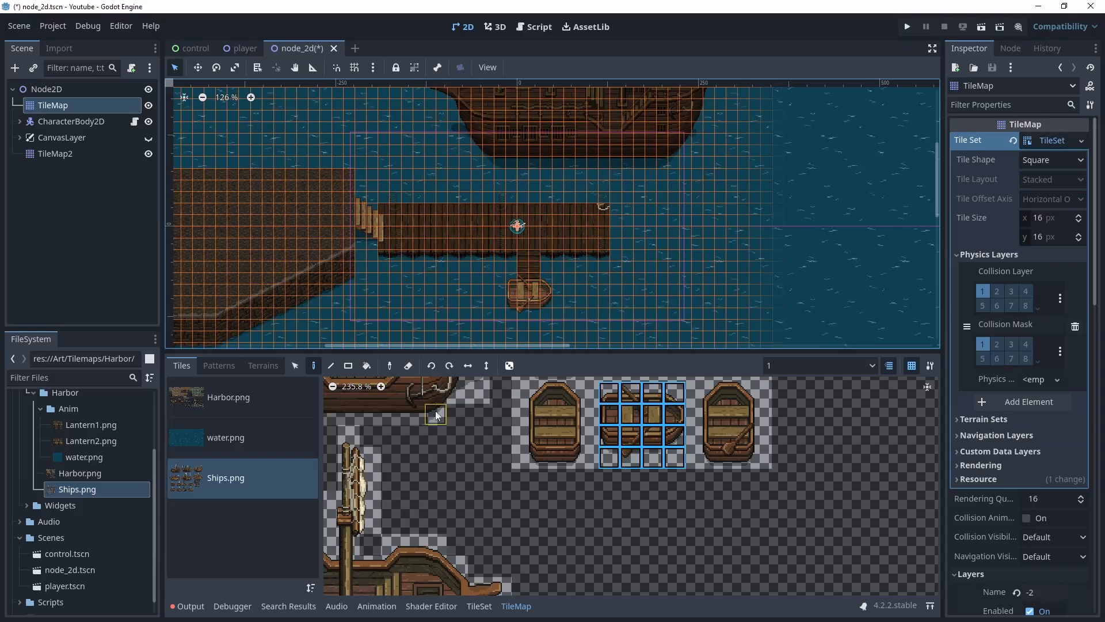
left_click(45, 91)
right_click(43, 89)
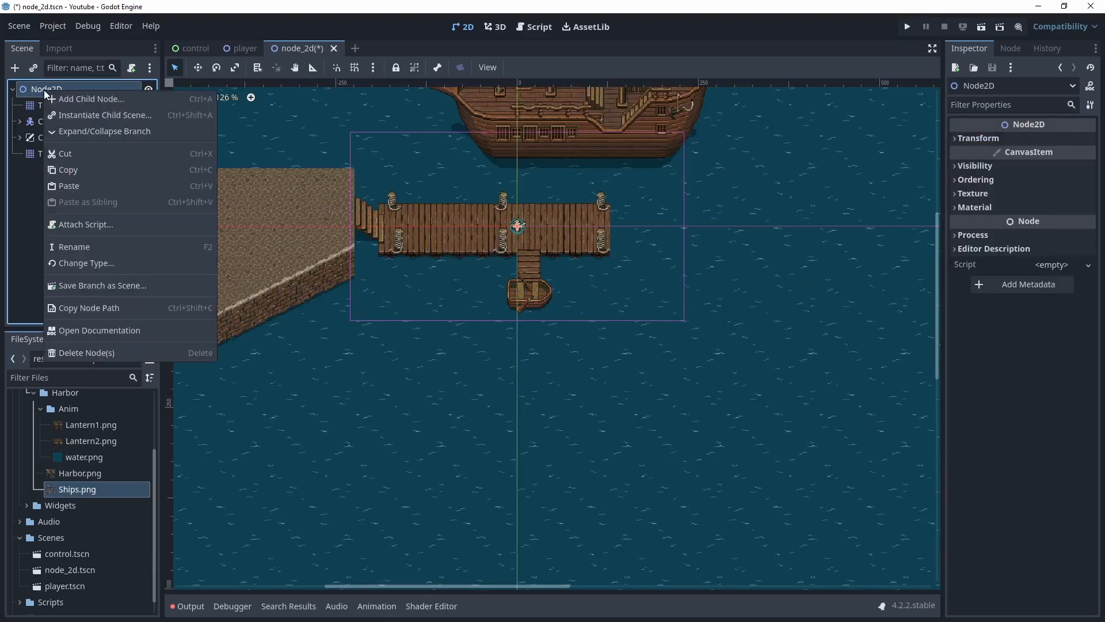
left_click(91, 99)
type("sprt")
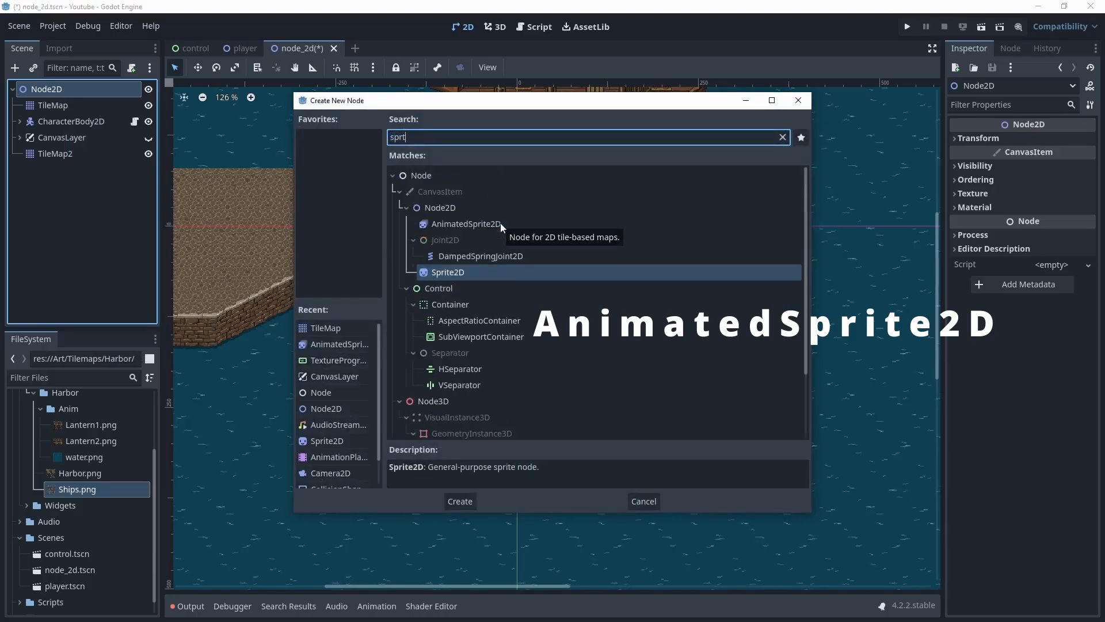
left_click(447, 225)
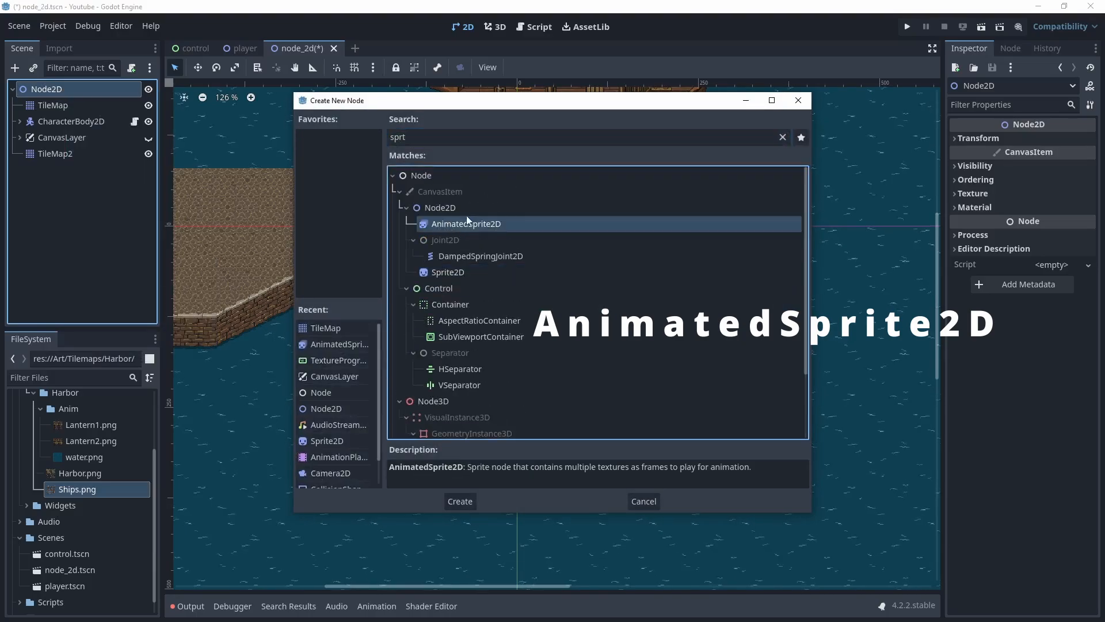
left_click(459, 501)
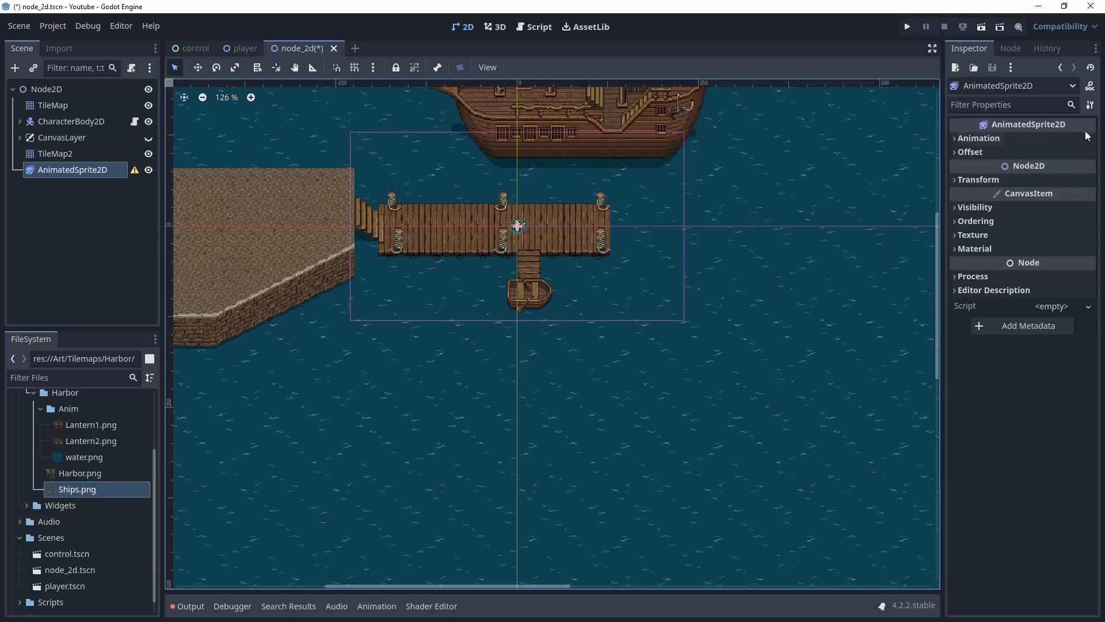
Give the AnimatedSprite2D a new SpriteFrames resource and open it for editing
left_click(960, 138)
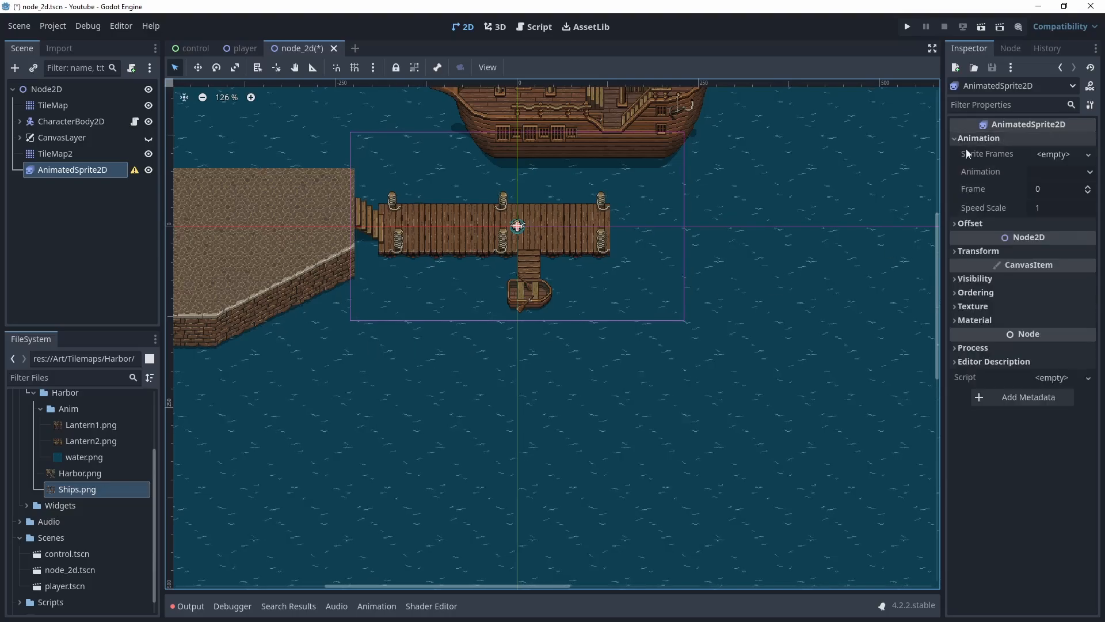
left_click(1058, 155)
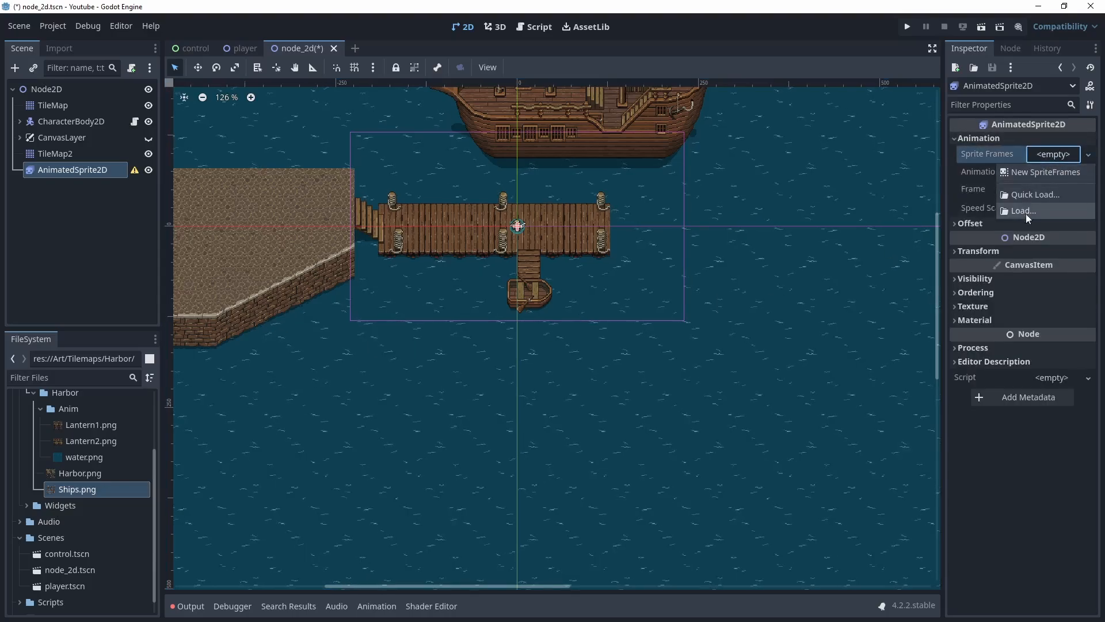
left_click(1025, 171)
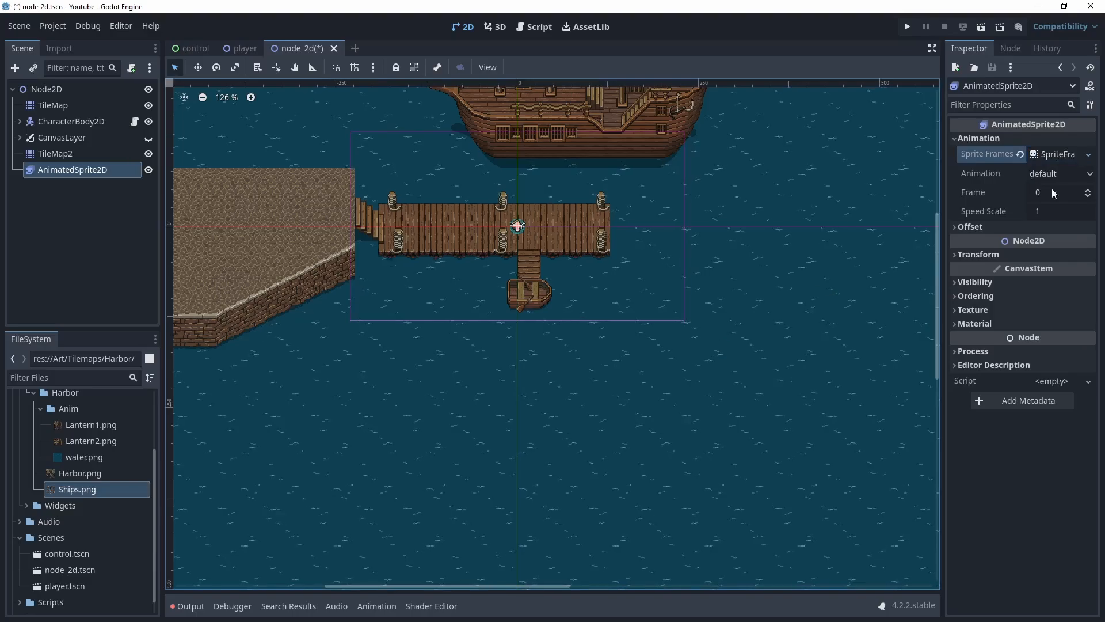
left_click(1054, 154)
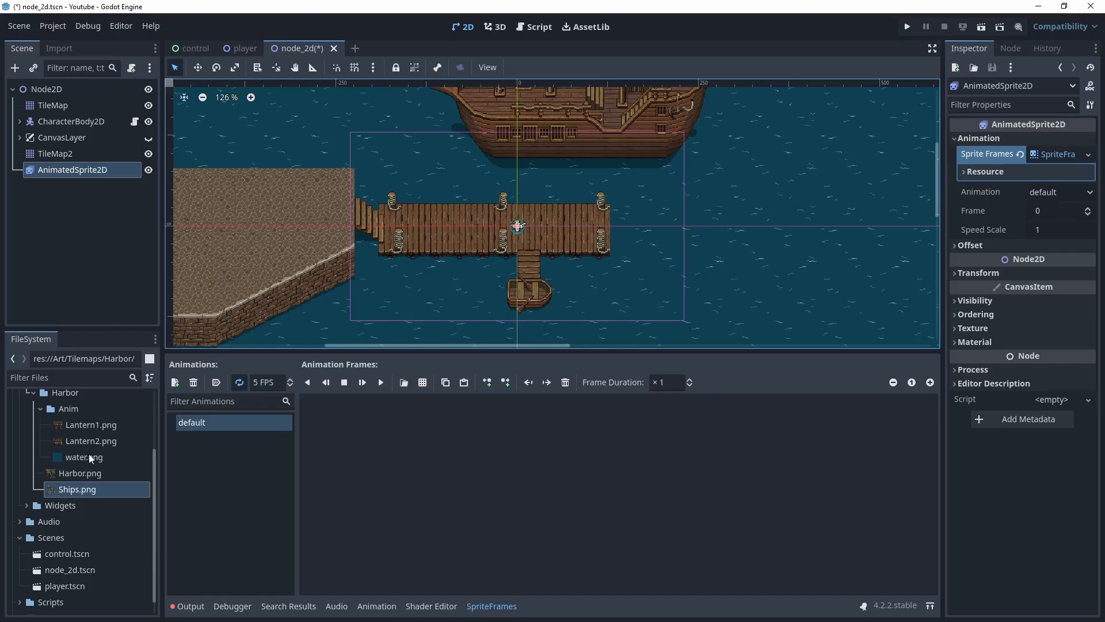
Add all six frames of Lantern1.png from the sprite sheet, split 6 horizontal by 1 vertical
left_click(424, 383)
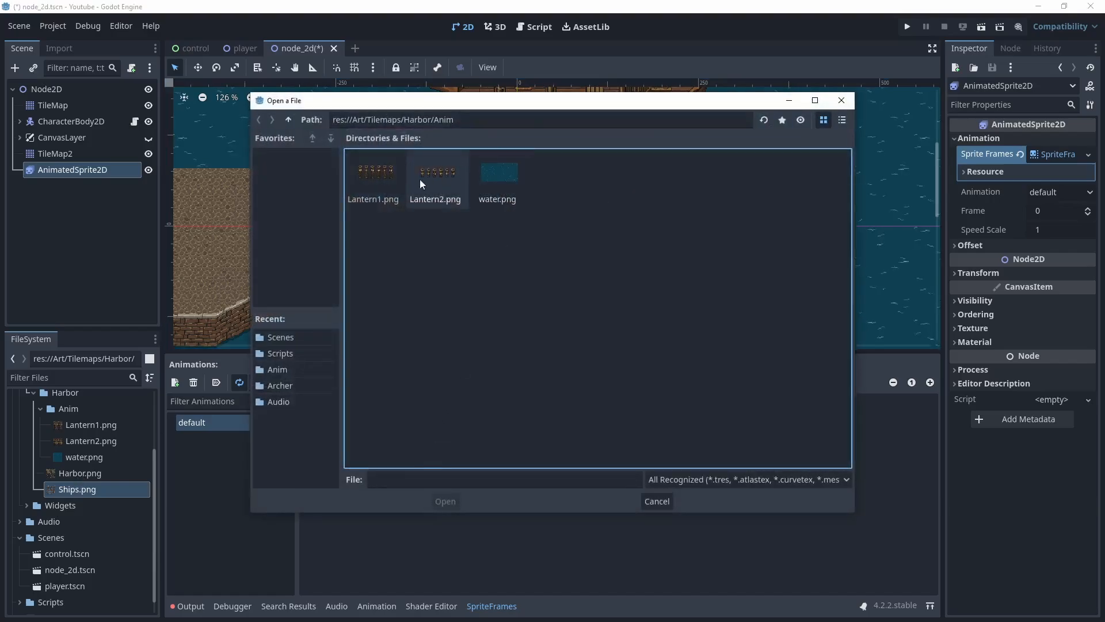
left_click(383, 172)
double_click(382, 169)
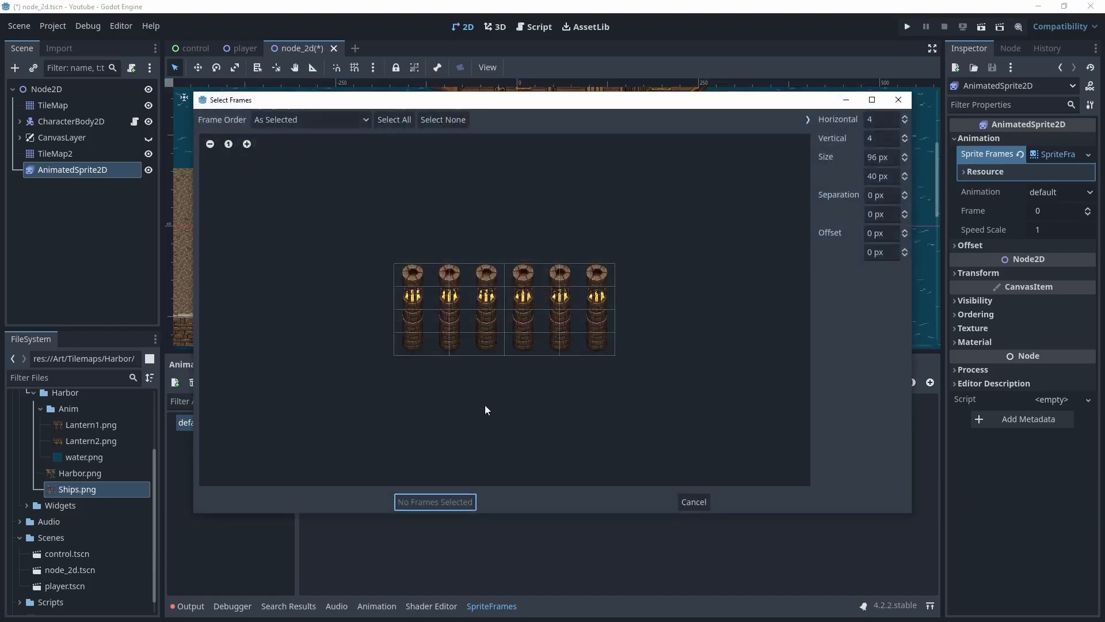
left_click(904, 118)
left_click(904, 118)
left_click(906, 142)
left_click(905, 143)
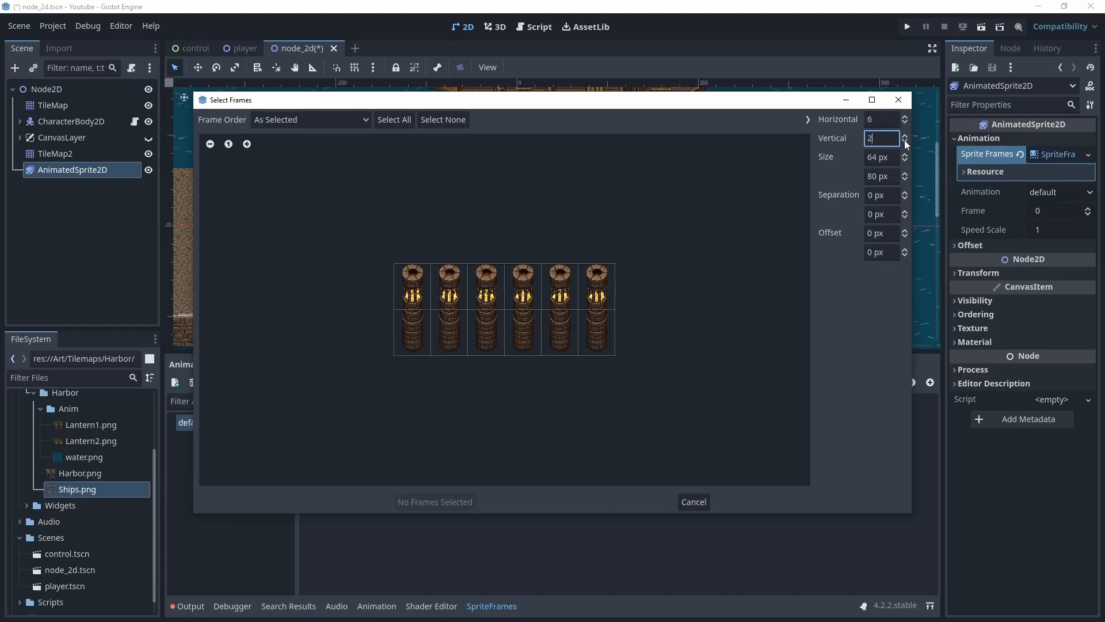
left_click(905, 142)
left_click_drag(410, 301, 595, 325)
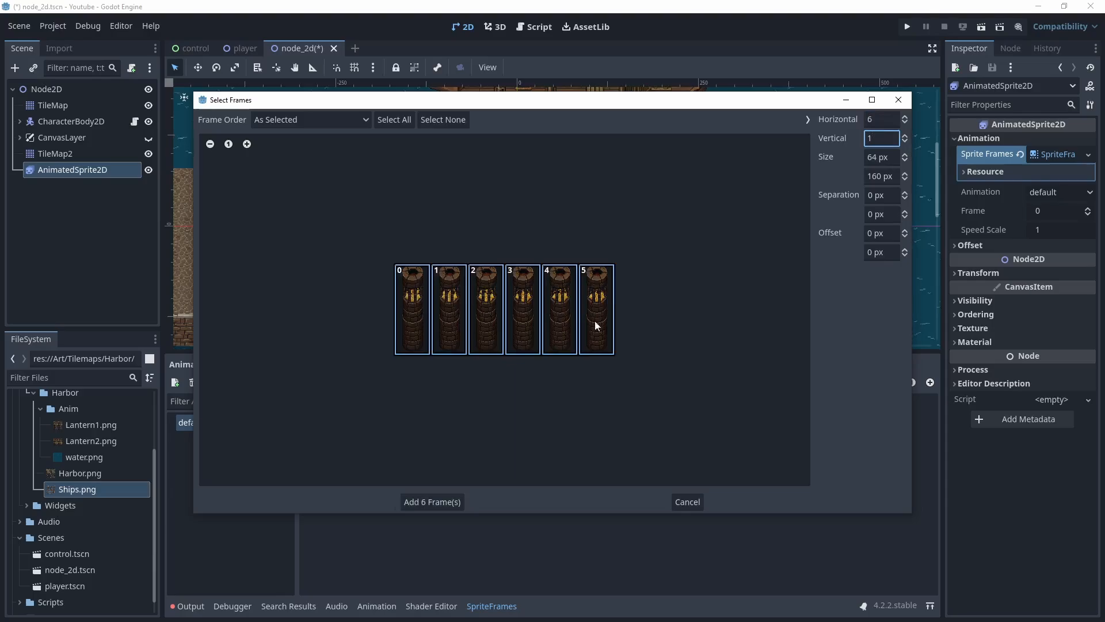
left_click(437, 499)
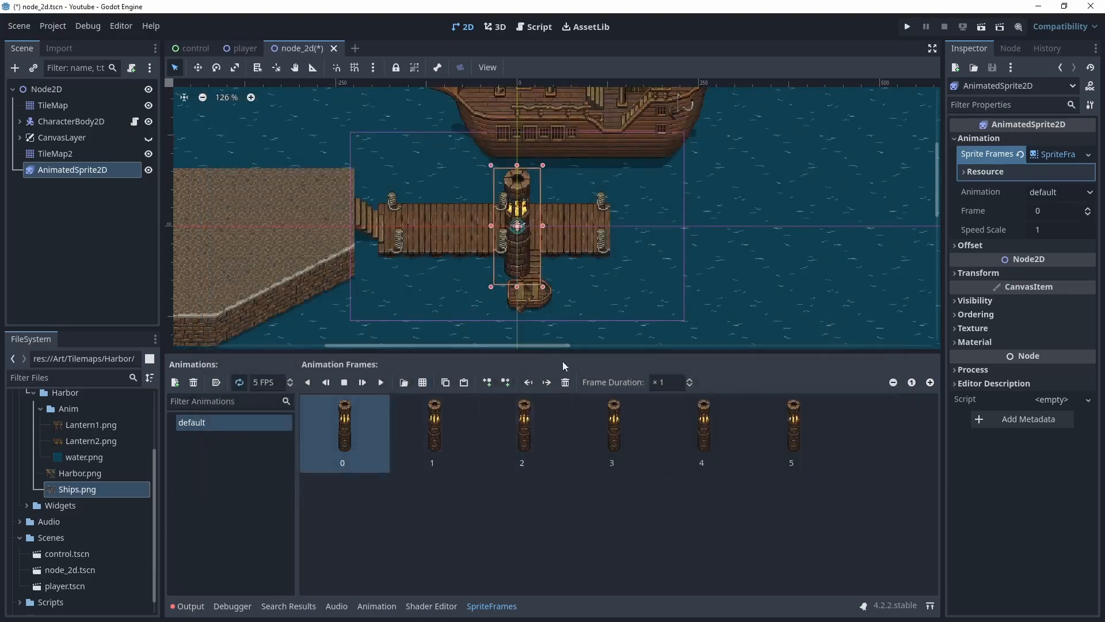
Preview the lantern animation and move the lantern tower into the water beside the ship's stern
middle_click_drag(623, 282, 545, 292)
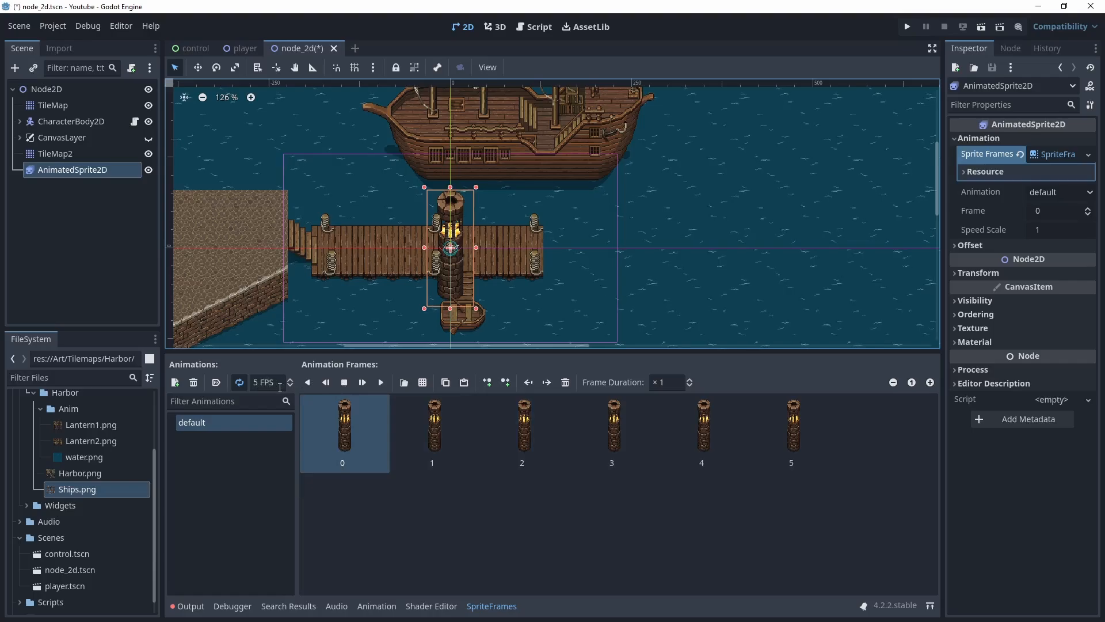
left_click(382, 384)
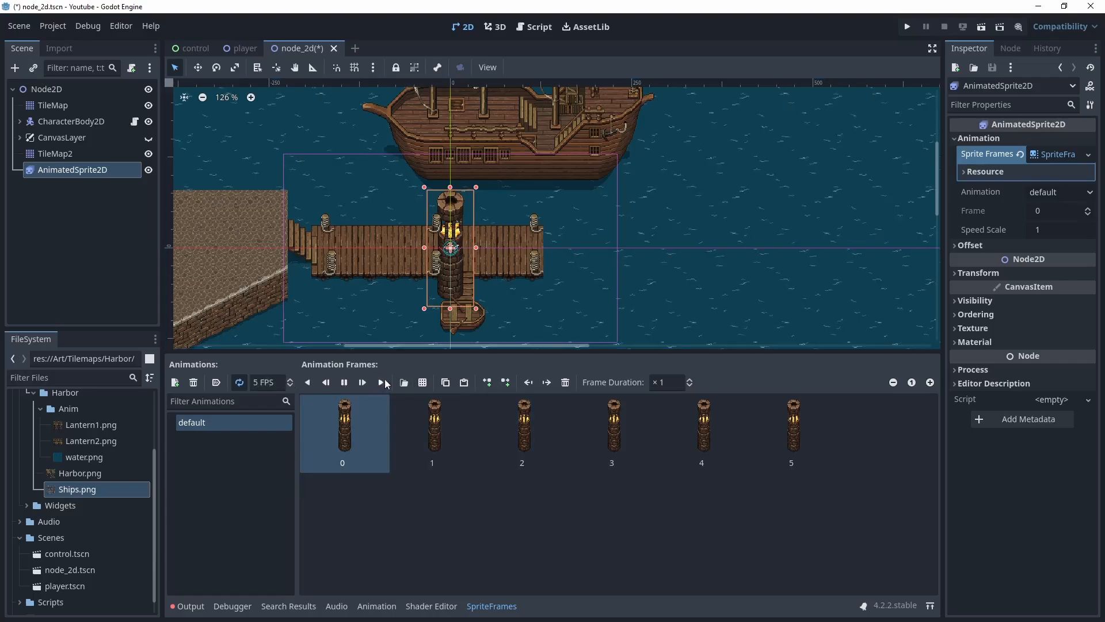
left_click(198, 68)
left_click_drag(467, 248, 568, 192)
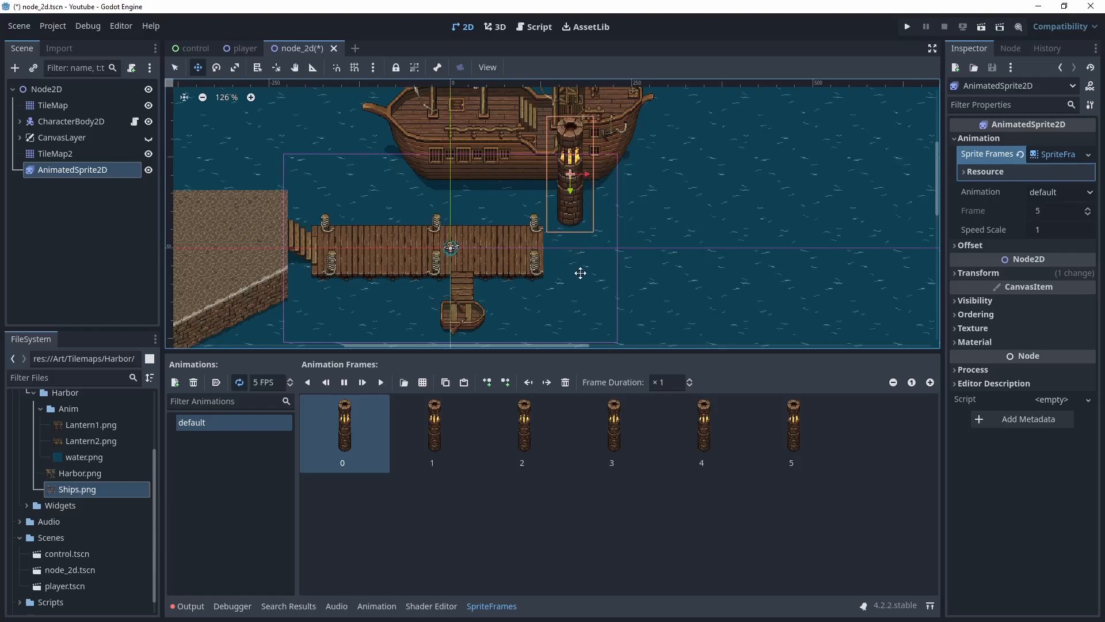
middle_click_drag(577, 250, 591, 286)
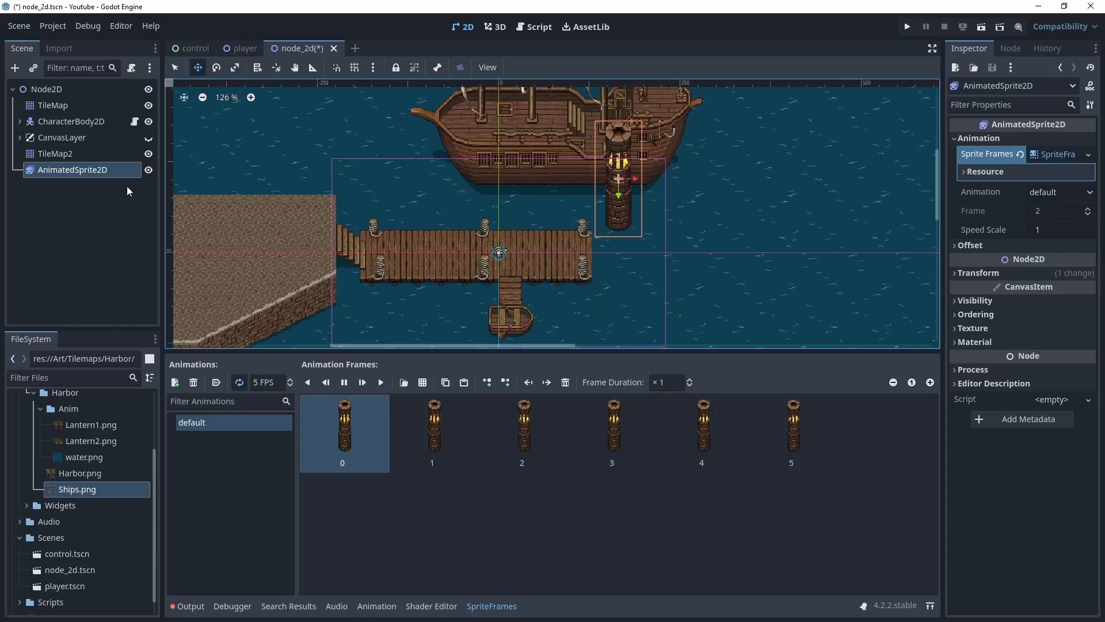
Attach the existing Brazer_Tower.gd script from the Scripts folder to the AnimatedSprite2D
right_click(73, 171)
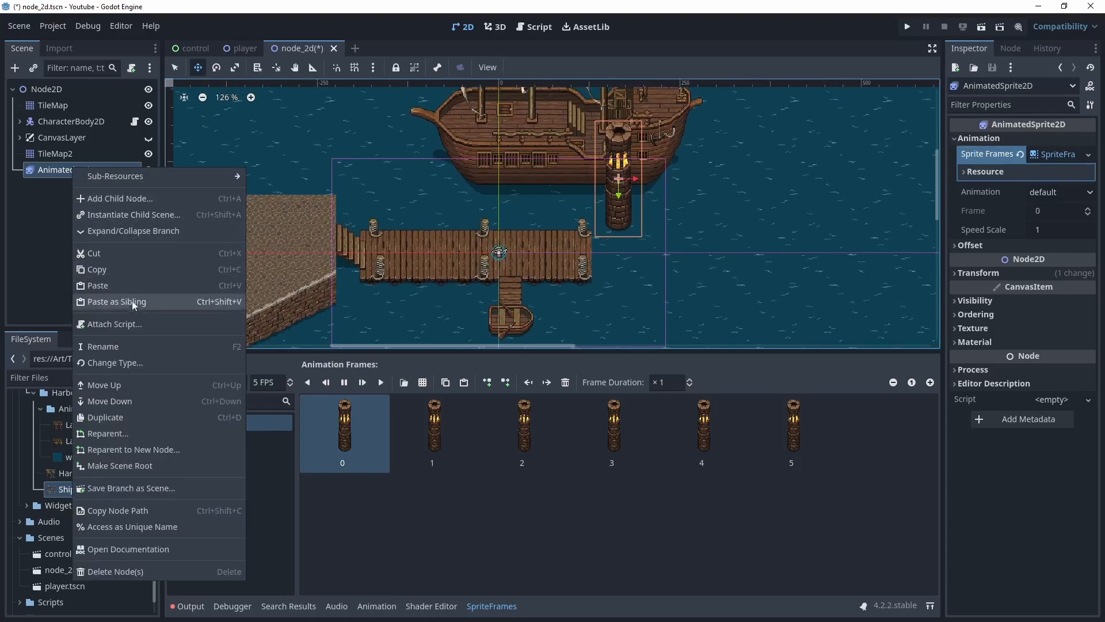
left_click(122, 325)
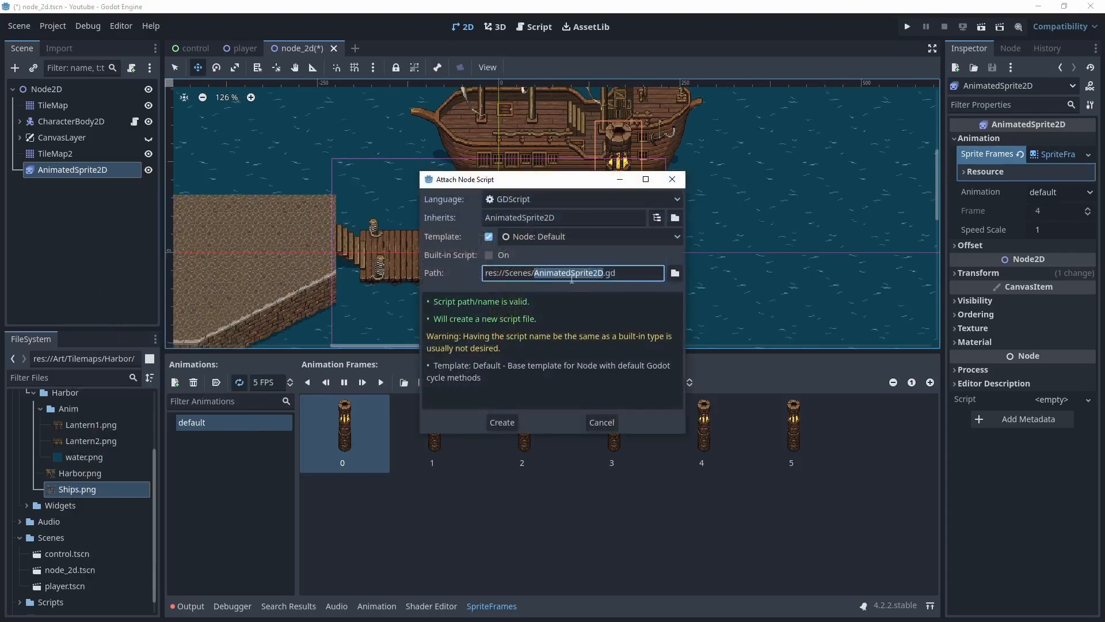
left_click(675, 274)
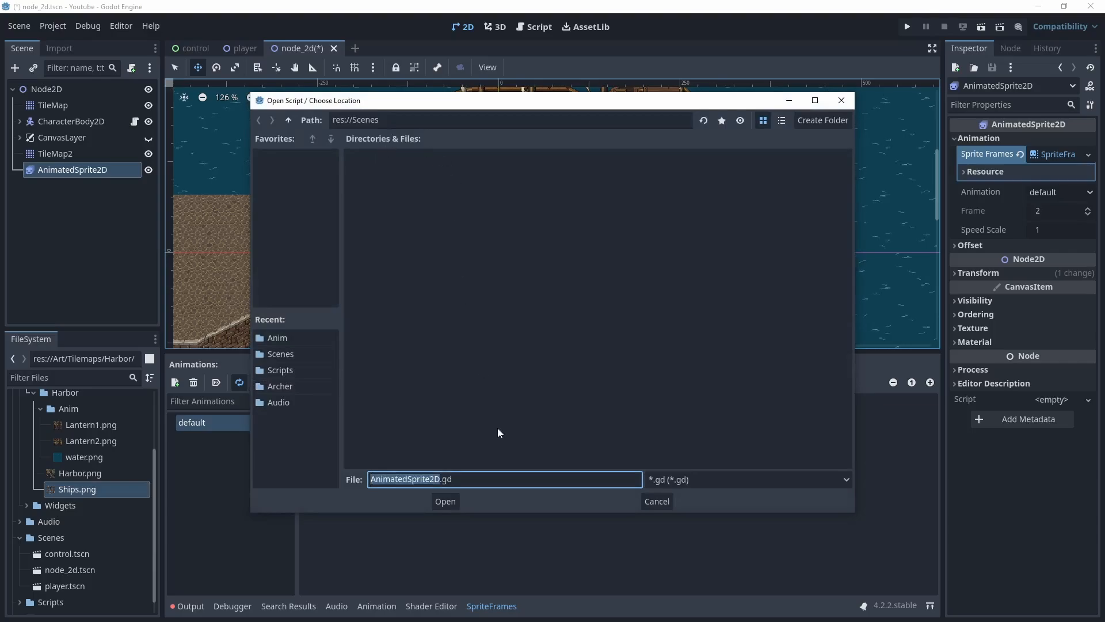
left_click(288, 120)
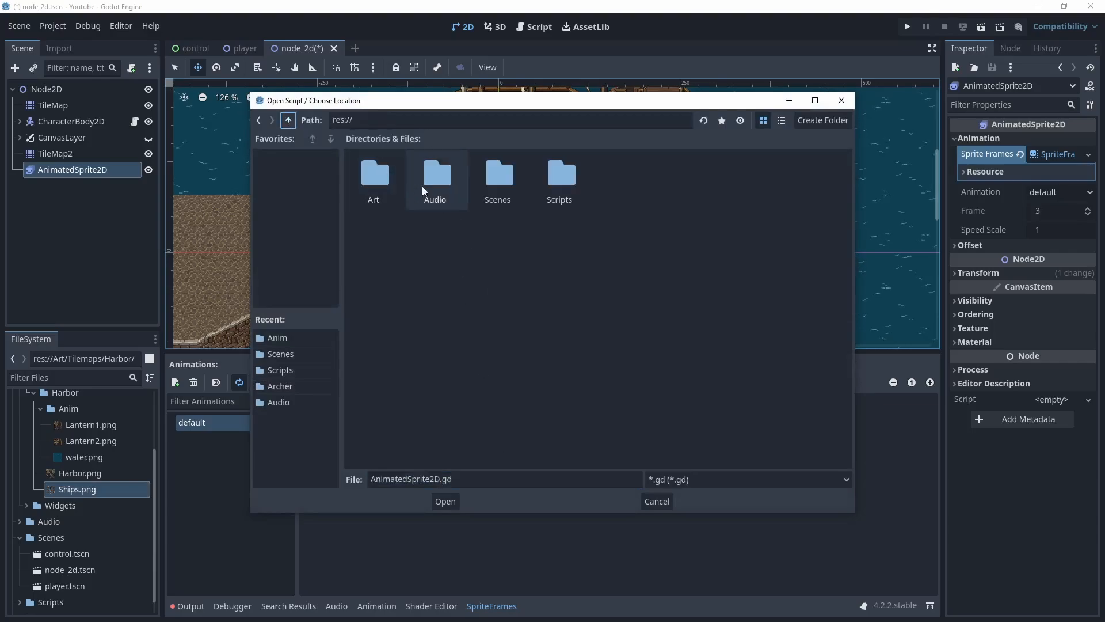
double_click(561, 178)
double_click(375, 178)
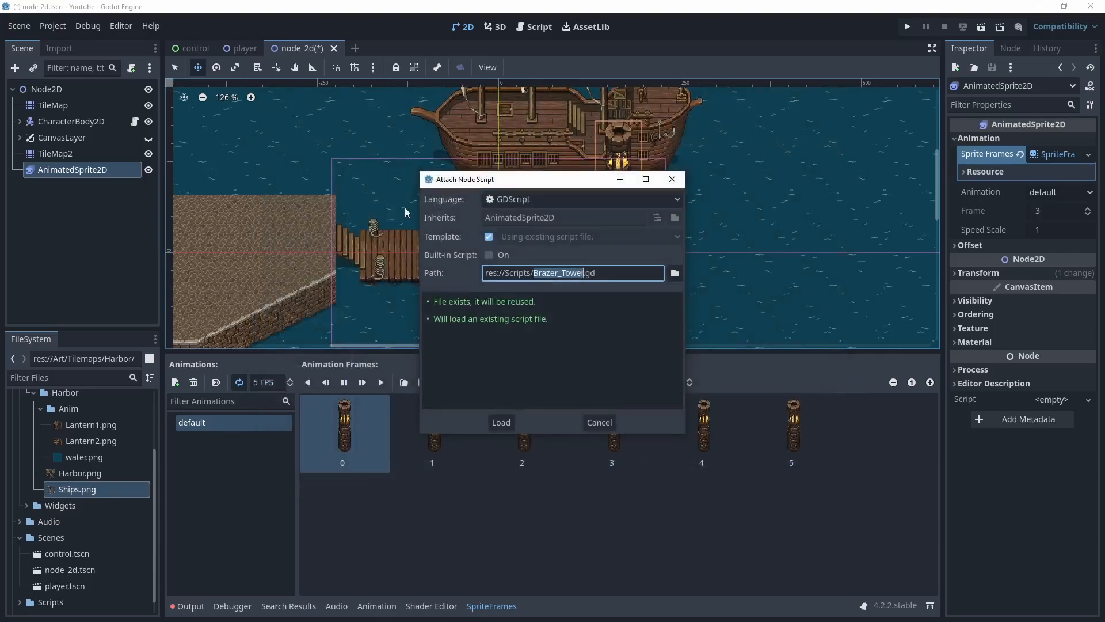
left_click(500, 423)
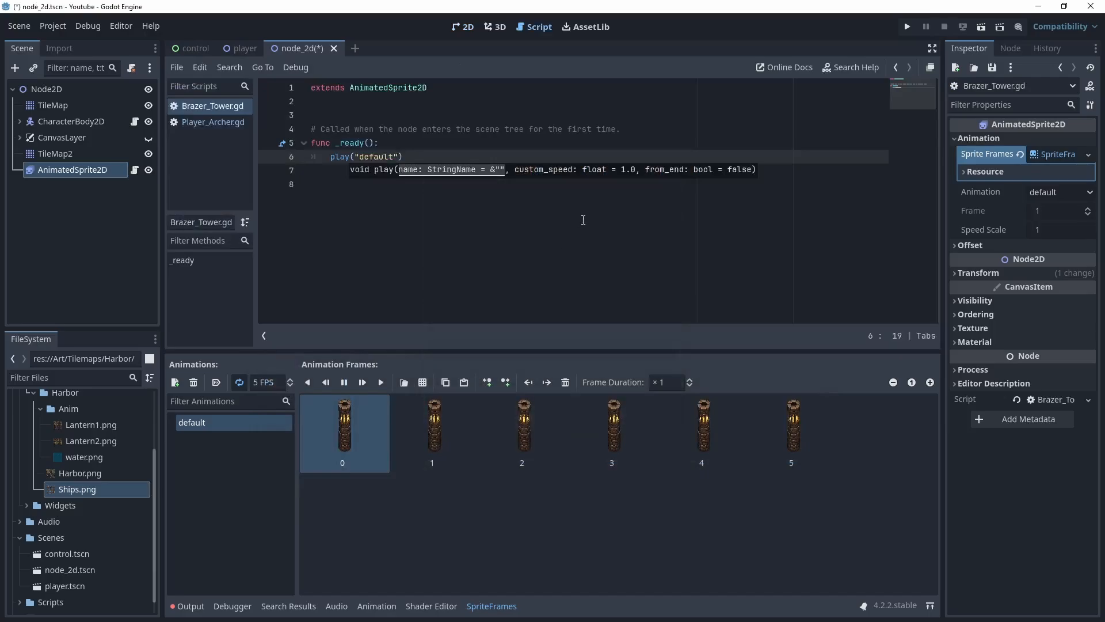
Return to the 2D view, save the scene and run the current scene
left_click(462, 27)
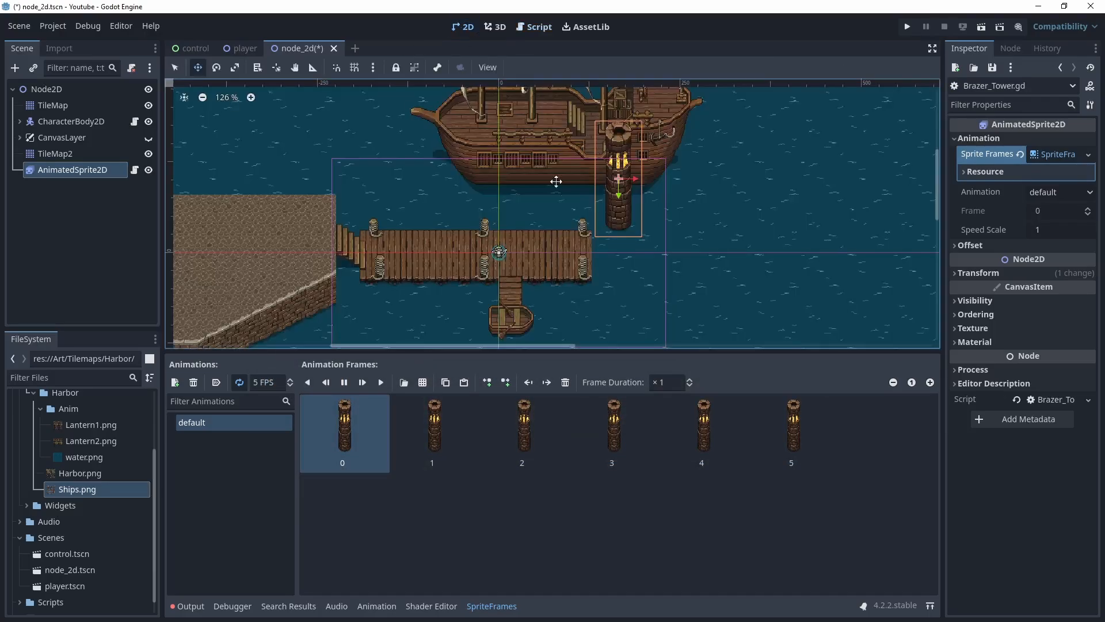
key("ctrl+s")
key("ctrl+s")
key("F6")
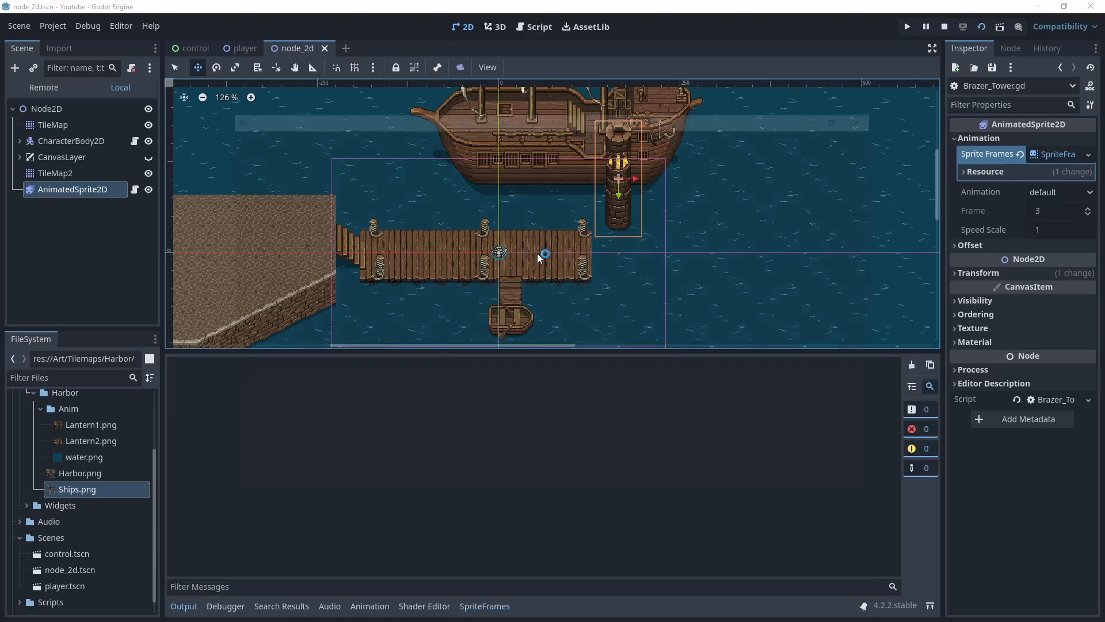
Walk the character around the pier and water to test the animated lantern and scene
key("d")
key("w")
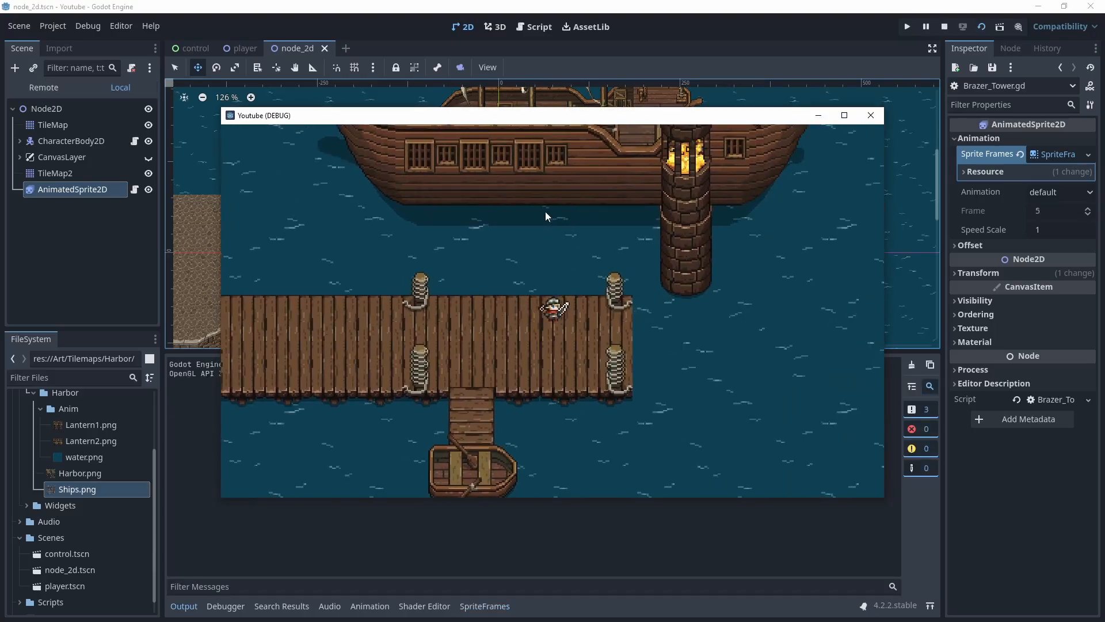
key("a")
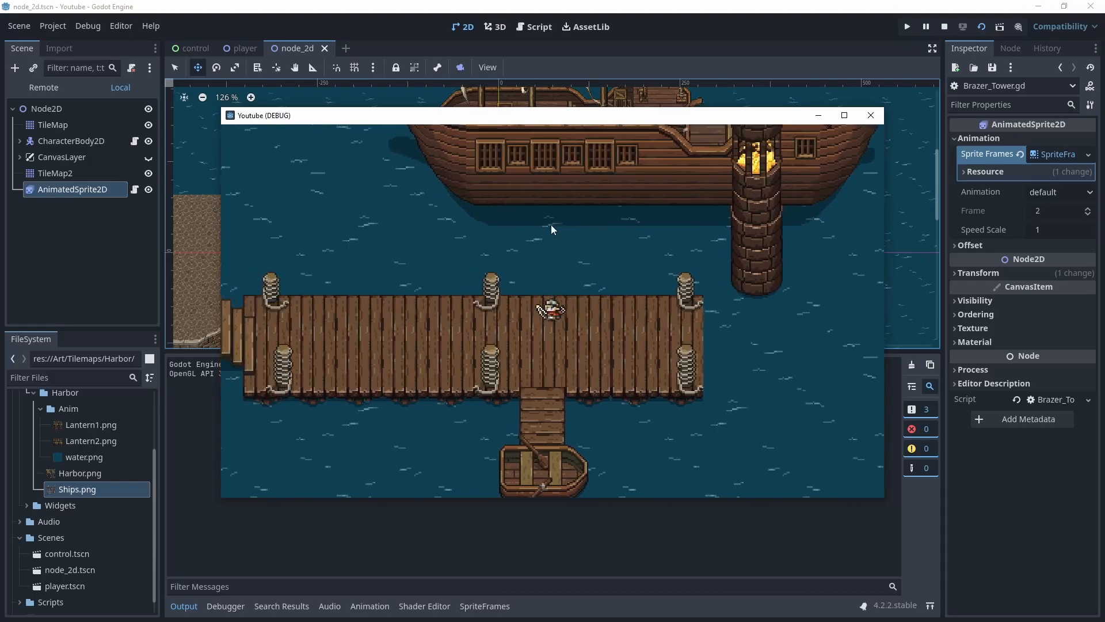
key("d")
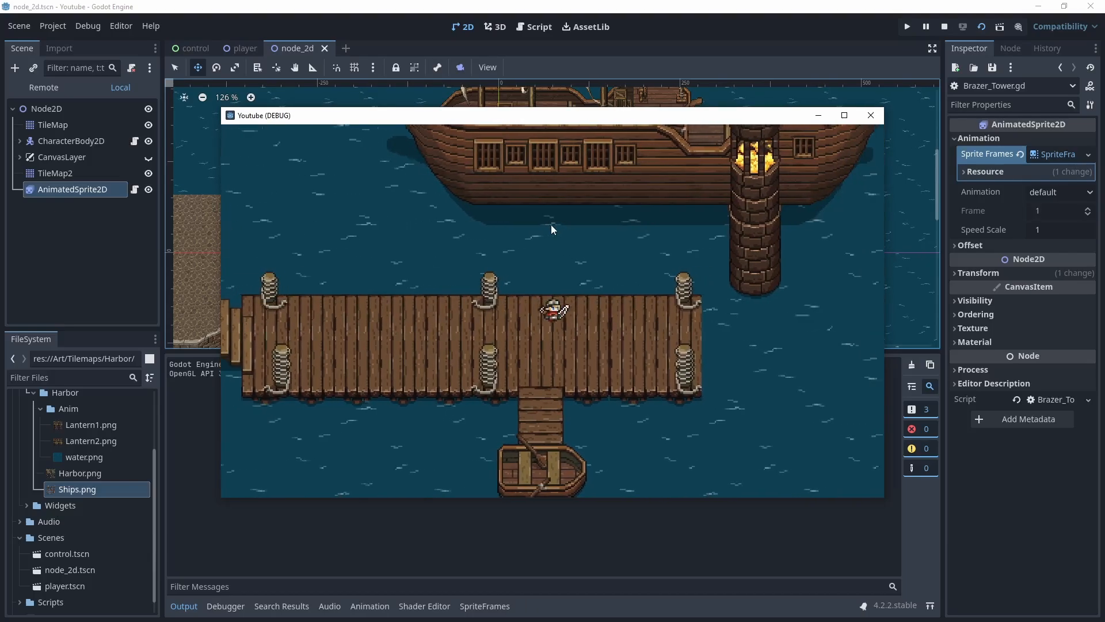
key("s")
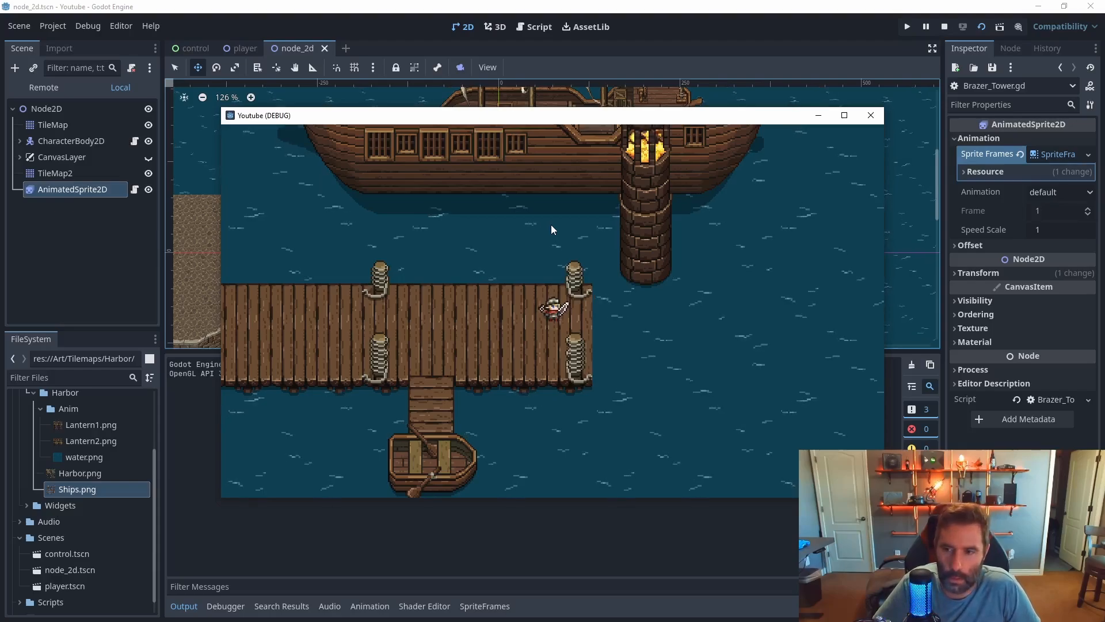
key("Left")
key("Left")
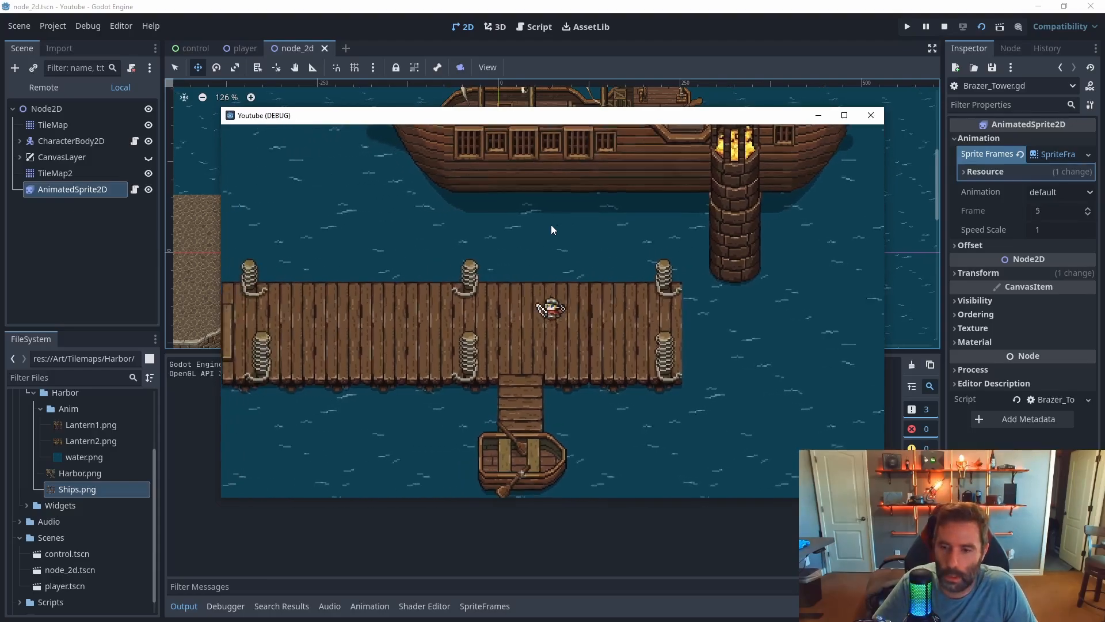
key("Up")
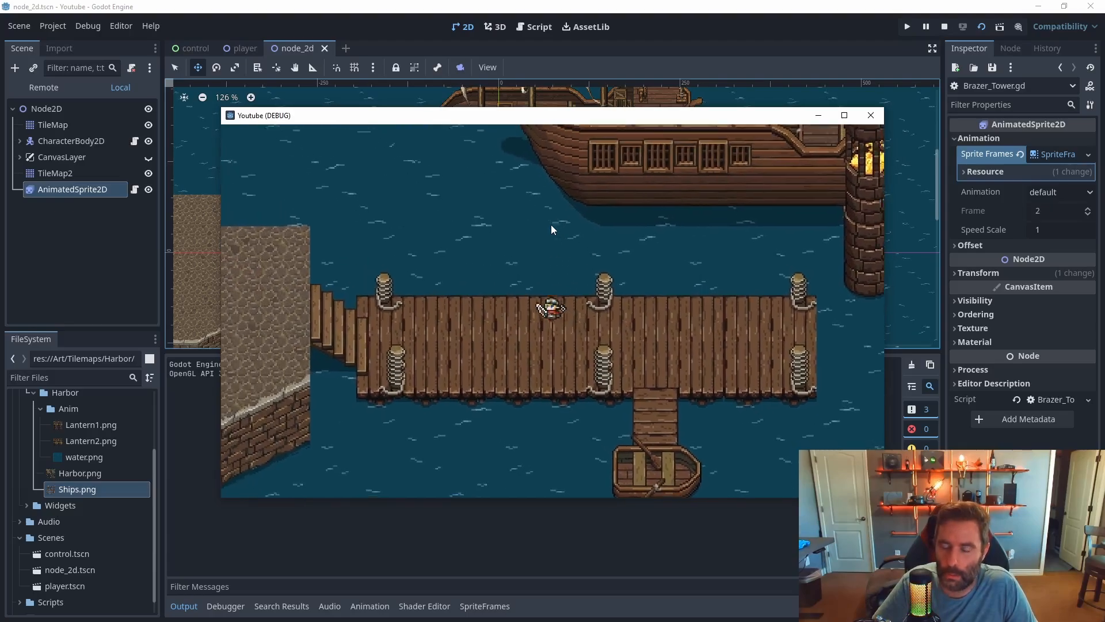
key("Right")
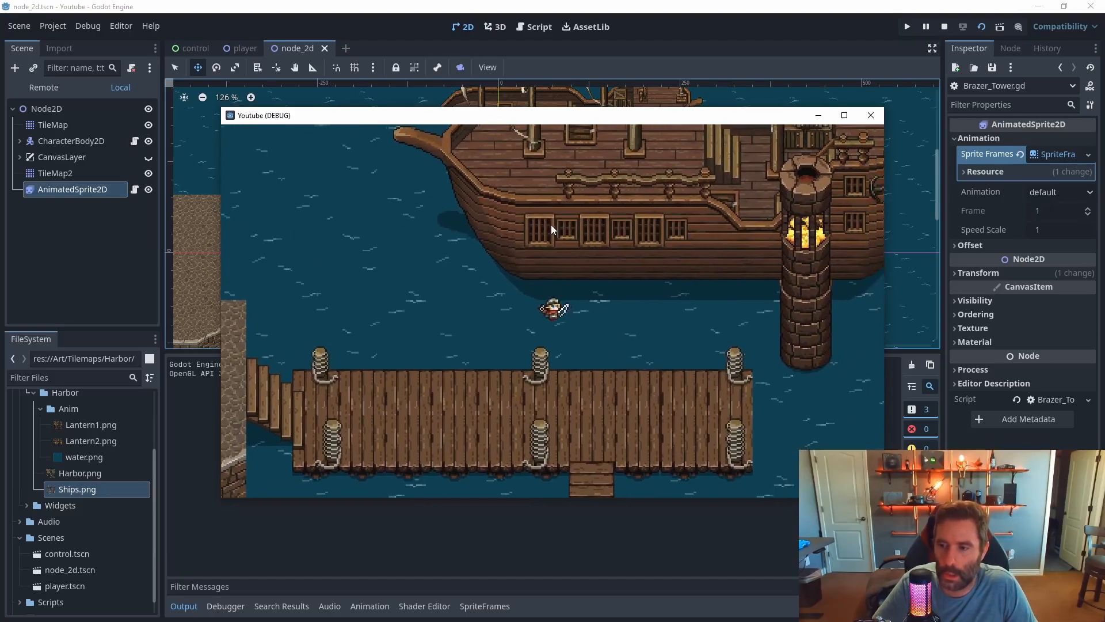
key("Up")
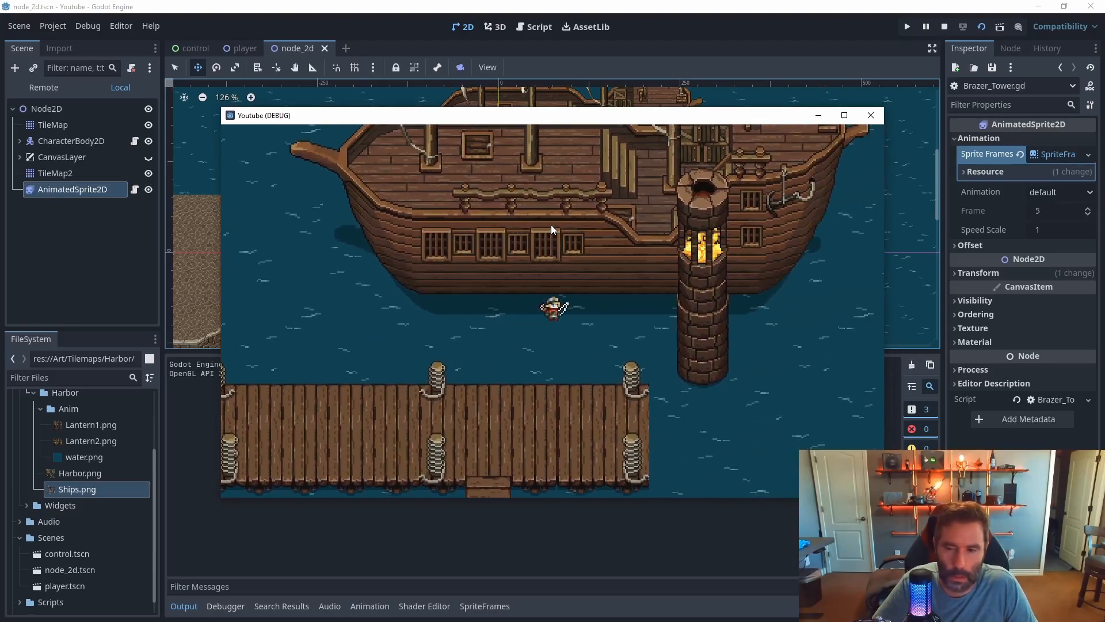
key("Down")
key("Down")
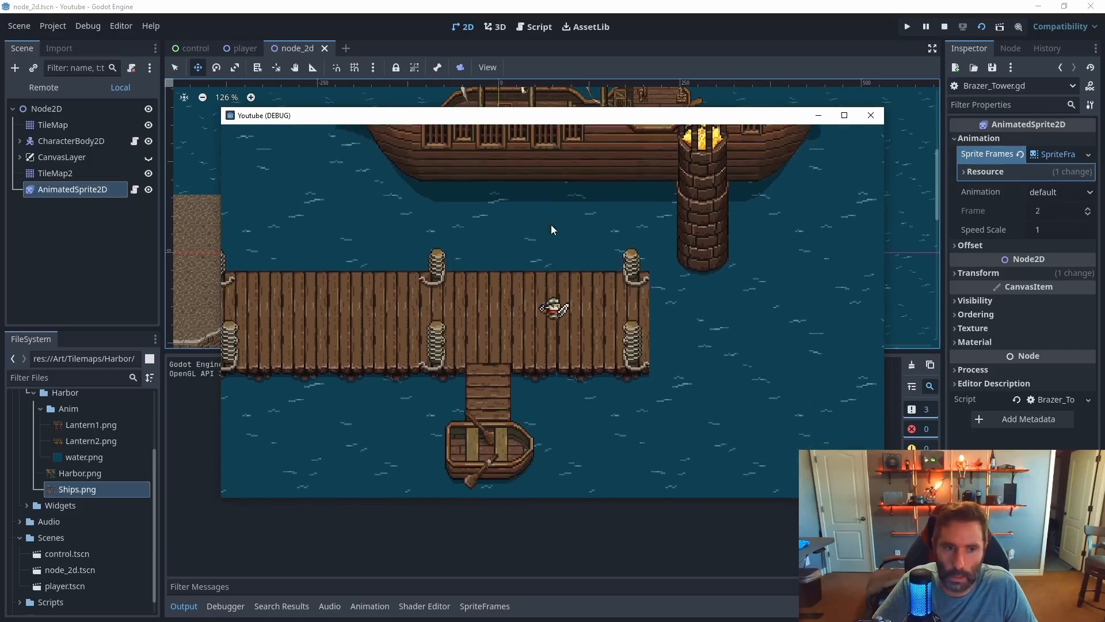
key("Left")
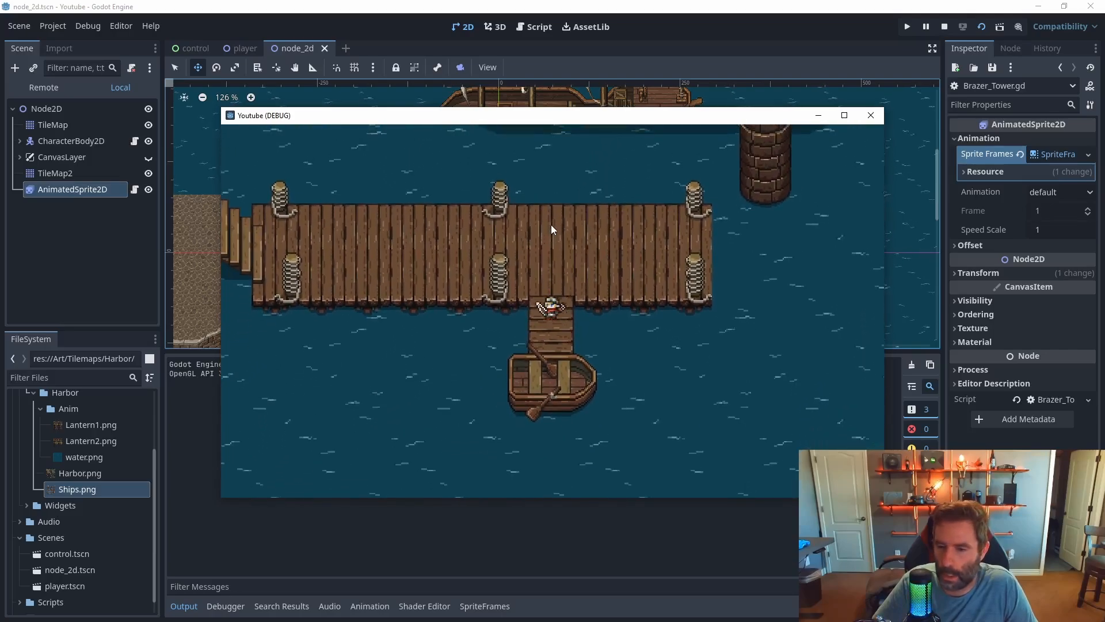
key("Up")
key("Left")
key("Left")
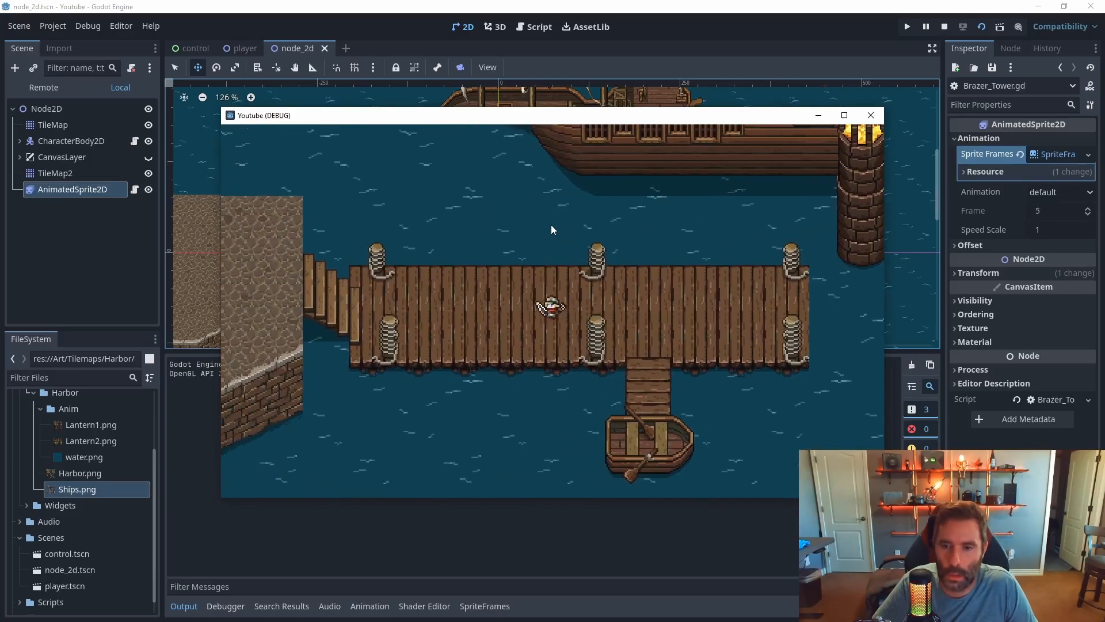